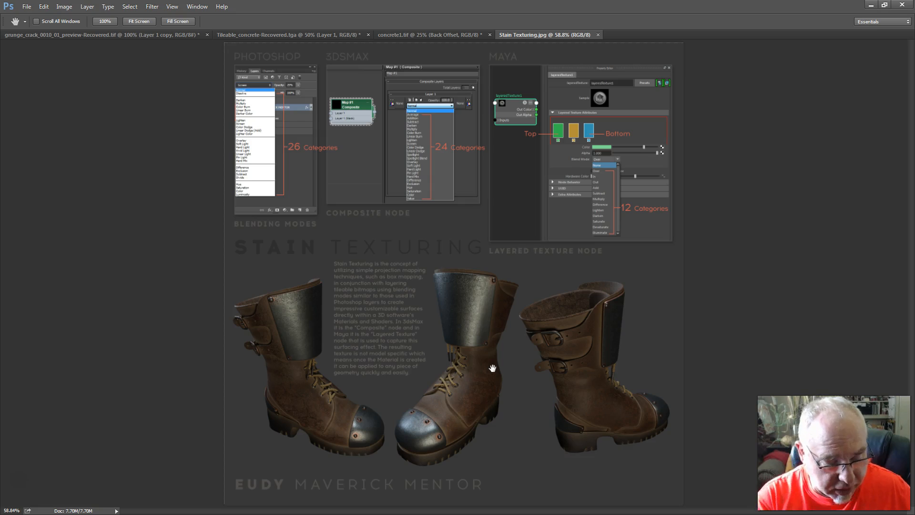
View the Stain Texturing reference image at 100% and examine its comparison of Photoshop, 3ds Max and Maya blending modes
key("ctrl+1")
left_click_drag(449, 194, 469, 367)
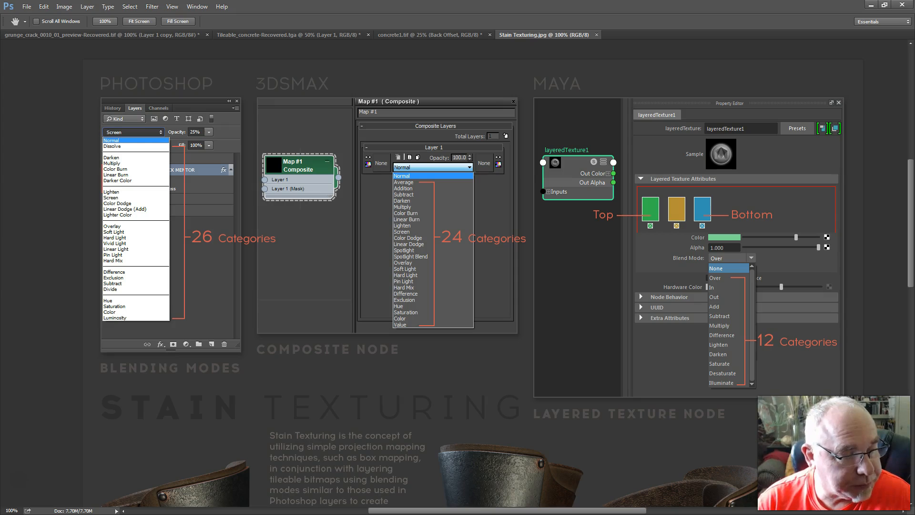
Switch to Maya, isolate the main leather mesh of the character's left shoe and frame it in the viewport
key("alt+Tab")
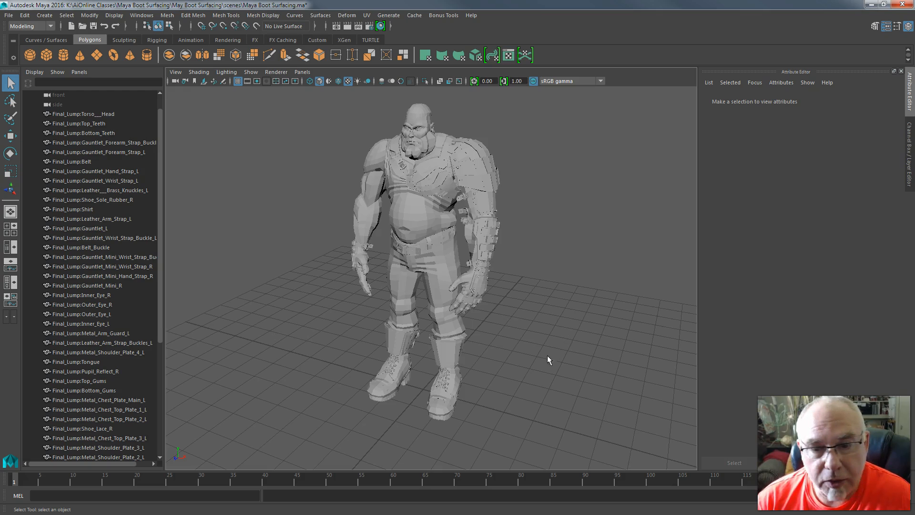
left_click(453, 402)
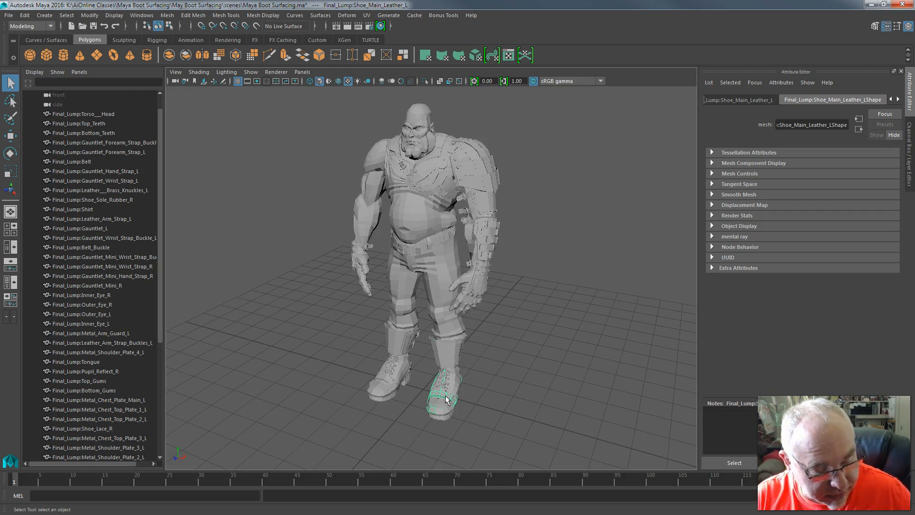
key("ctrl+1")
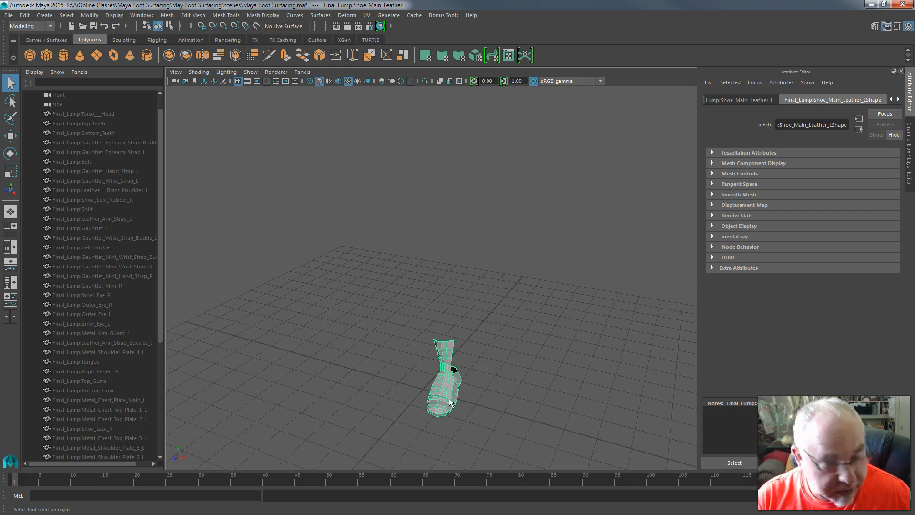
key("f")
Turn on smooth mesh preview for the isolated shoe mesh
left_click_drag(455, 380, 449, 361, "alt")
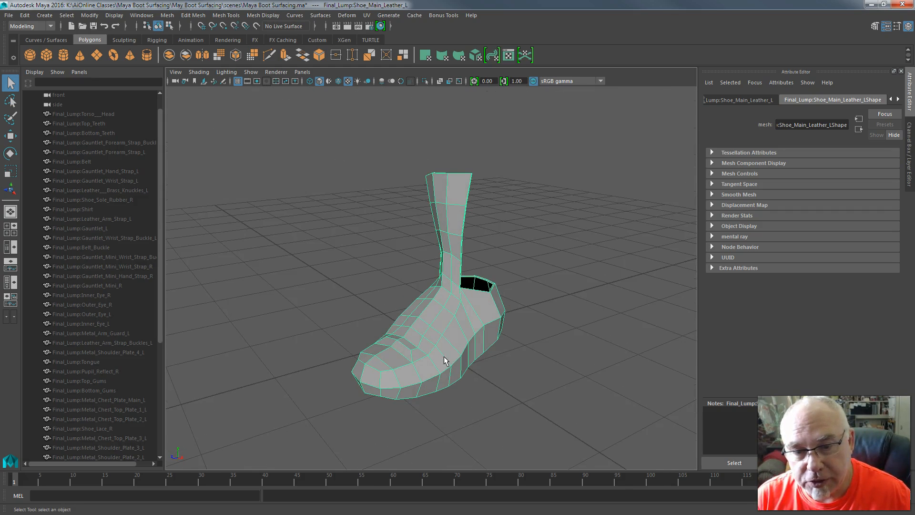
key("3")
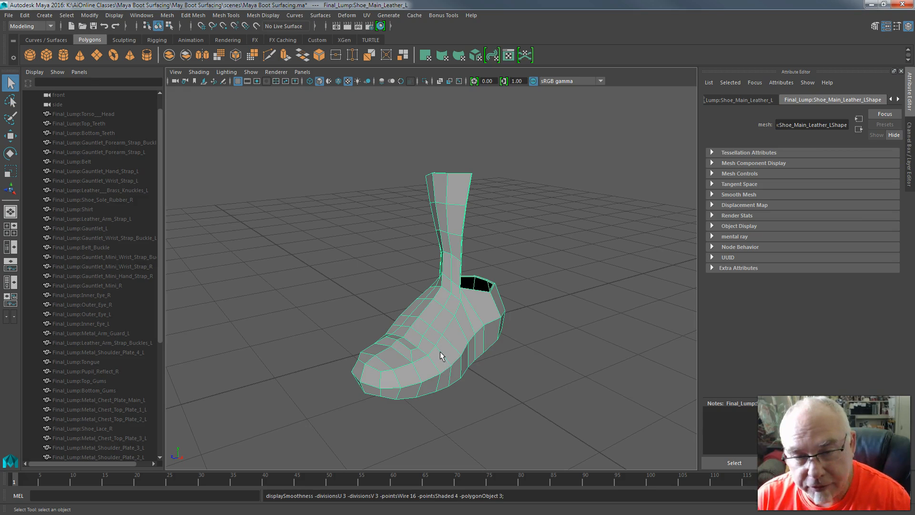
left_click_drag(476, 387, 479, 423, "alt")
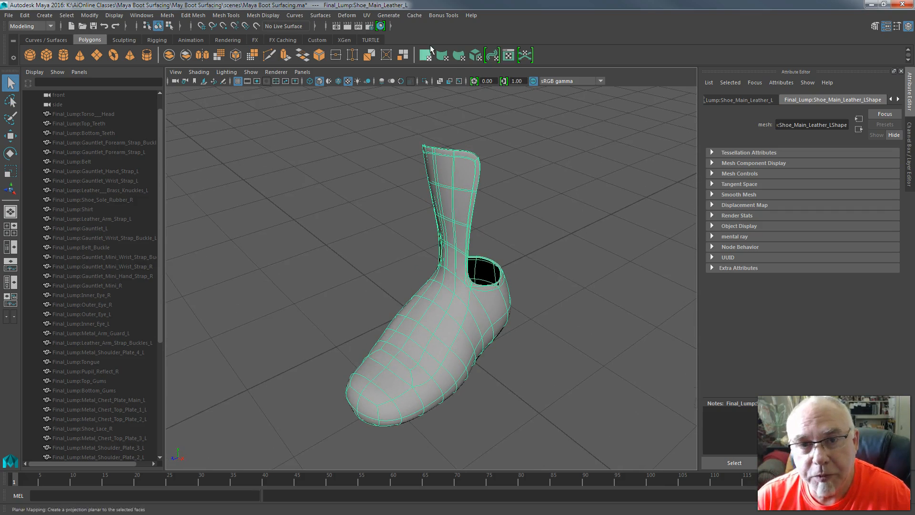
Open the Hypershade, create a mental ray mia_material_x material and spread its two nodes apart in the graph
left_click(379, 26)
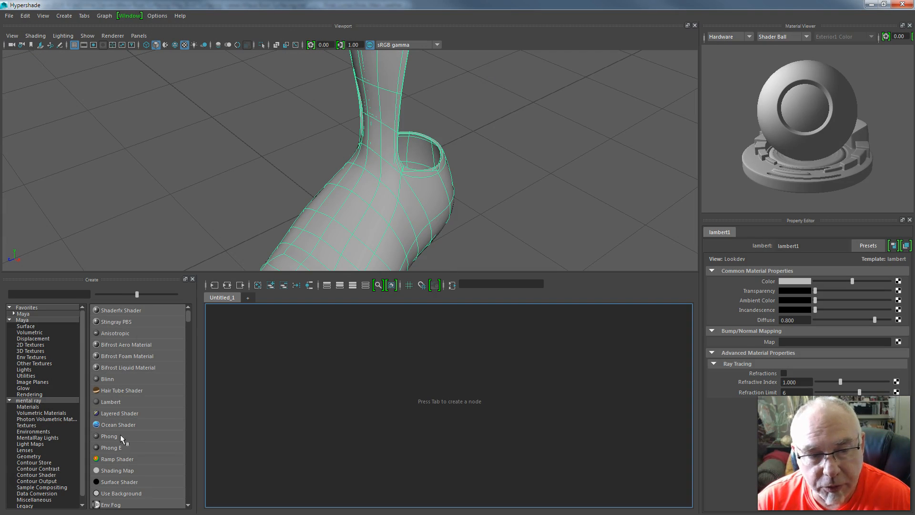
left_click(27, 407)
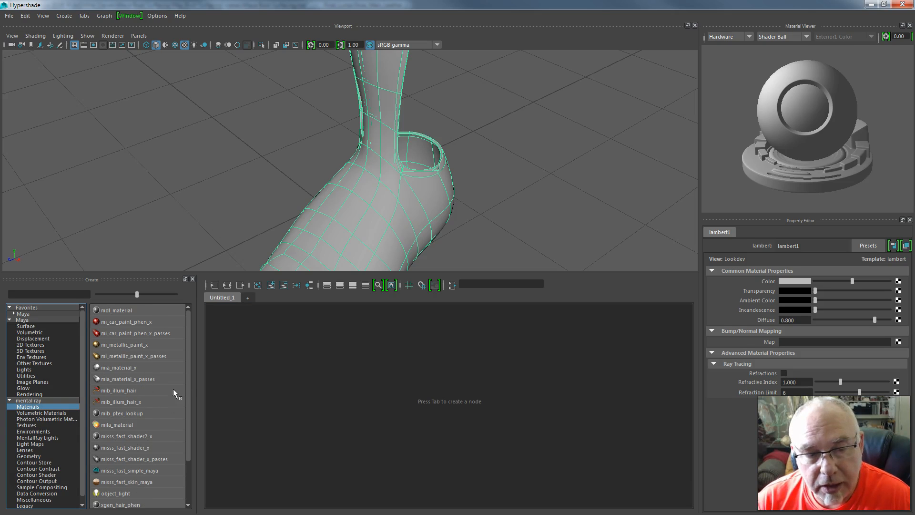
scroll(188, 376, "down", 1)
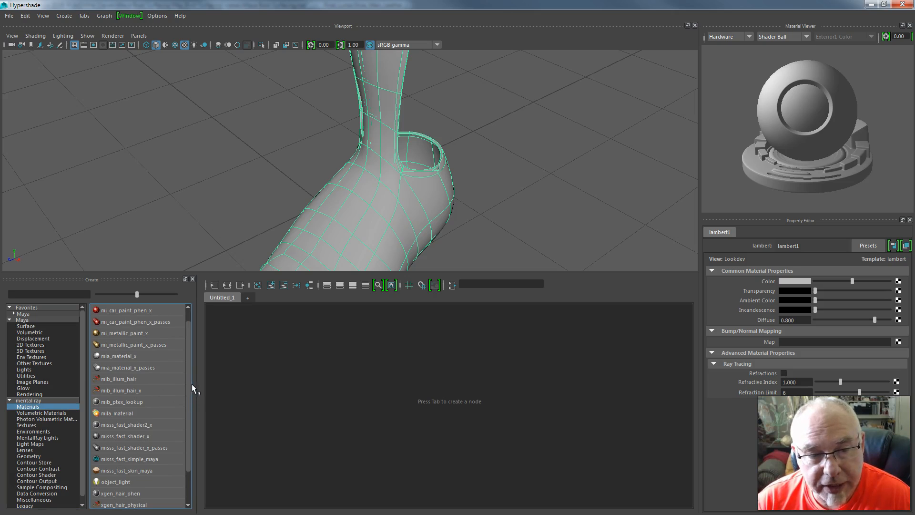
left_click(125, 356)
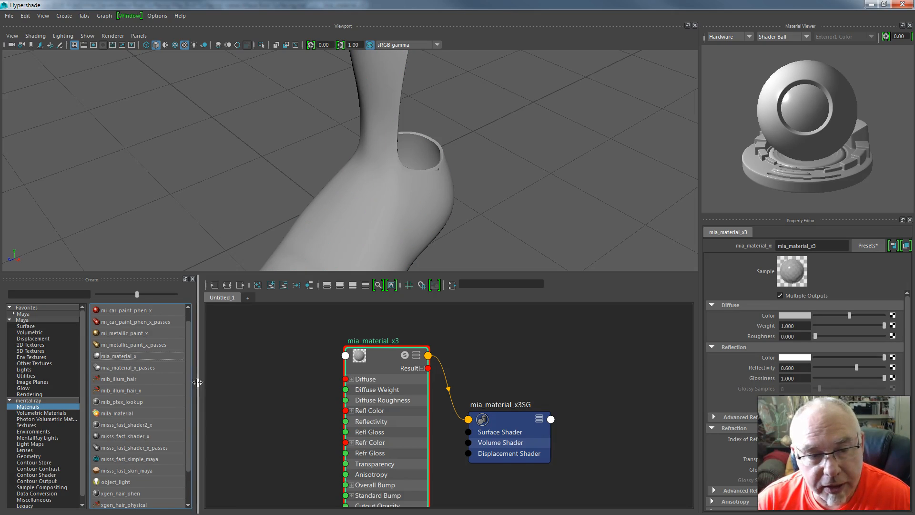
left_click_drag(514, 422, 554, 379)
left_click_drag(386, 360, 414, 343)
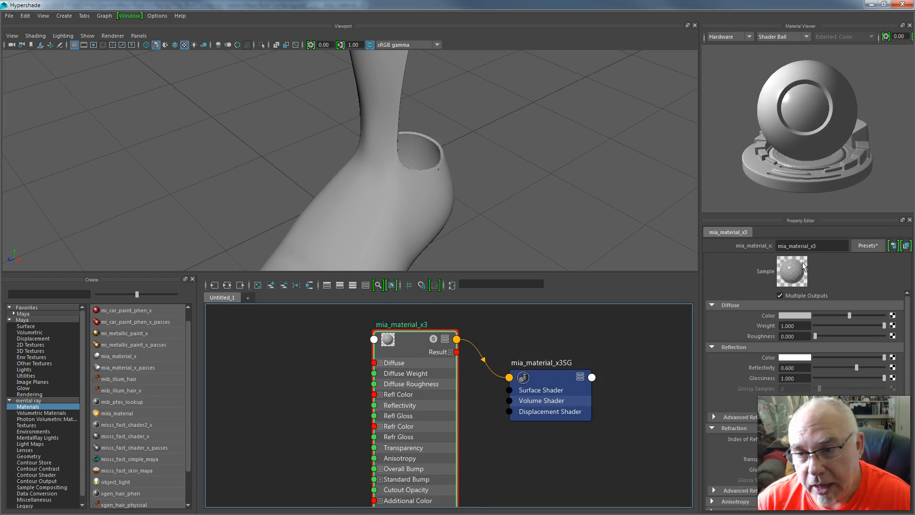
Rename the new mia_material_x material as leather
left_click_drag(822, 249, 745, 247)
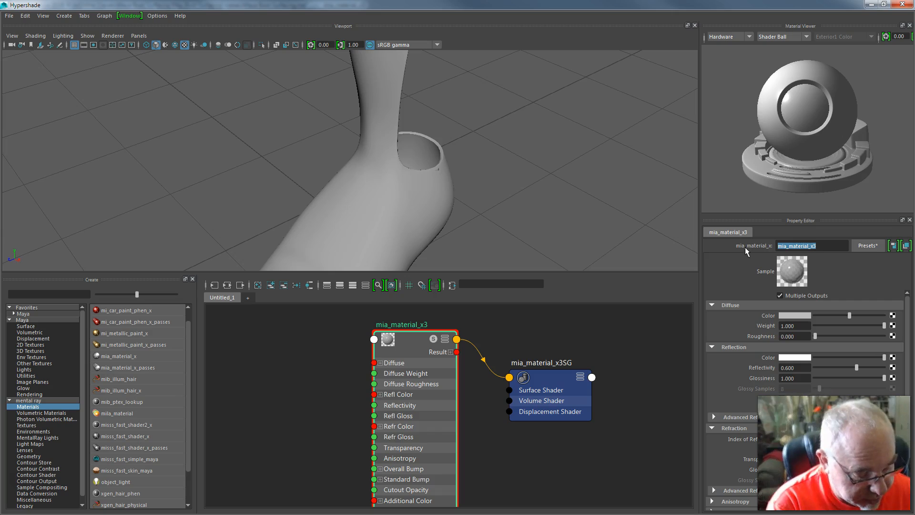
type("leather")
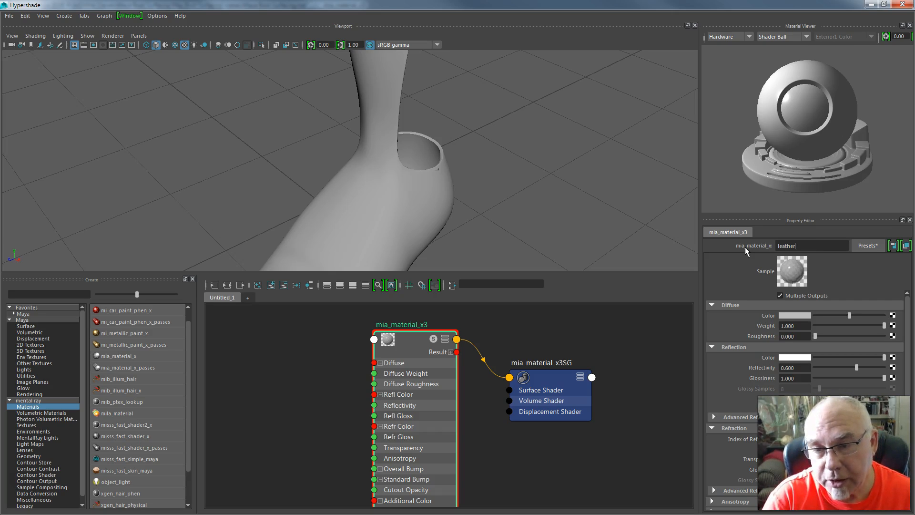
key("Return")
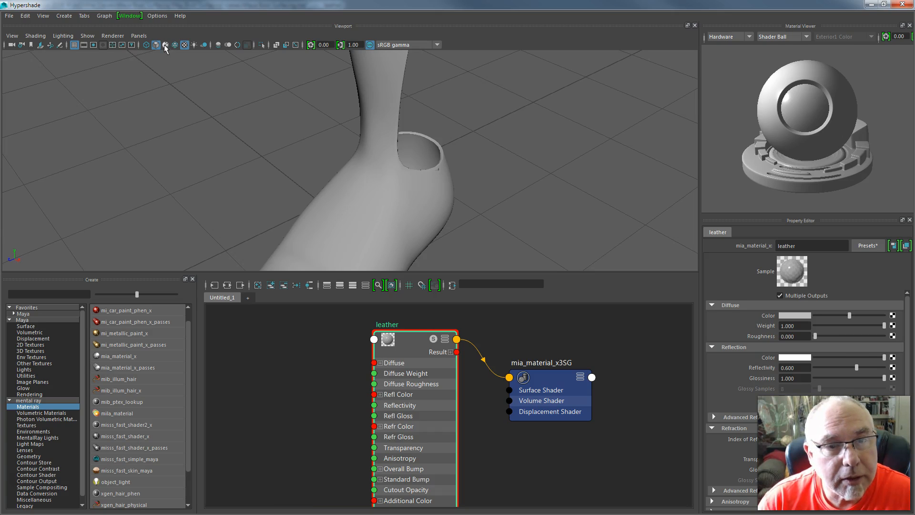
Select the shoe mesh and assign the leather material to it, with the Hypershade viewport in shaded display
left_click(146, 45)
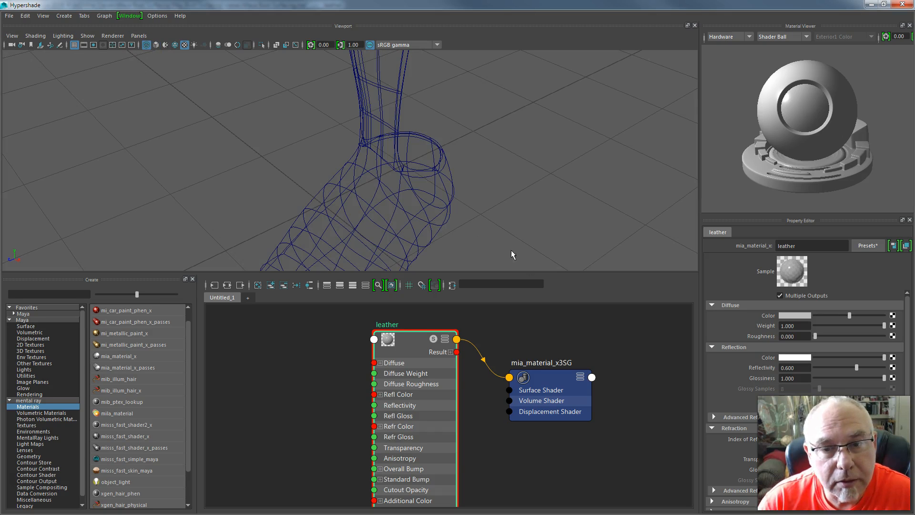
left_click(884, 4)
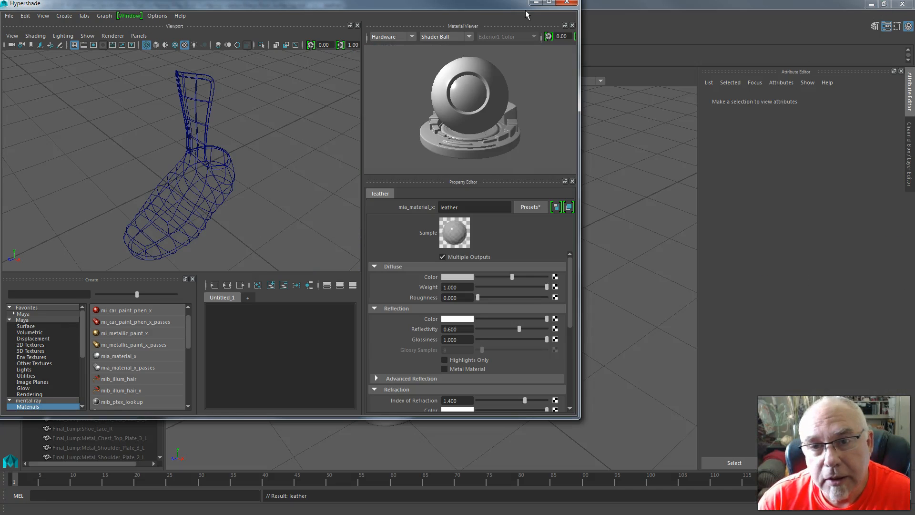
left_click_drag(511, 9, 703, 65)
left_click(476, 370)
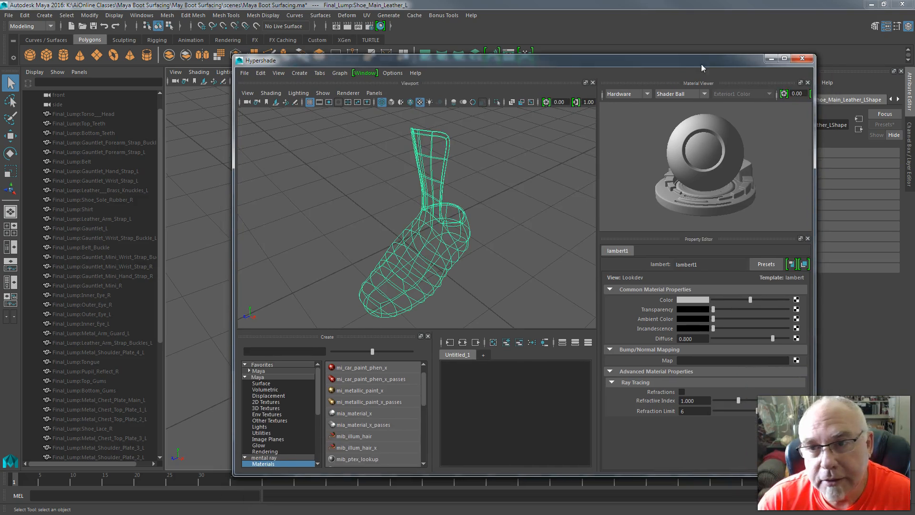
left_click(784, 59)
left_click(157, 44)
right_click_drag(386, 346, 382, 306)
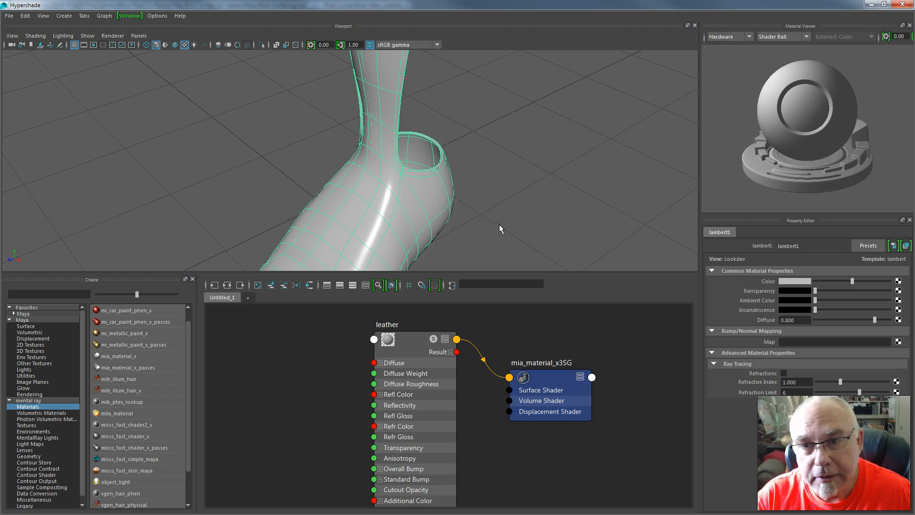
Deselect the shoe mesh and examine the leather material's highlights on the foot up close in the maximized Hypershade
left_click(884, 5)
left_click_drag(609, 67, 70, 108)
left_click(472, 400)
middle_click_drag(478, 399, 514, 354, "alt")
scroll(513, 353, "up", 2)
left_click_drag(120, 108, 650, 30)
left_click(726, 30)
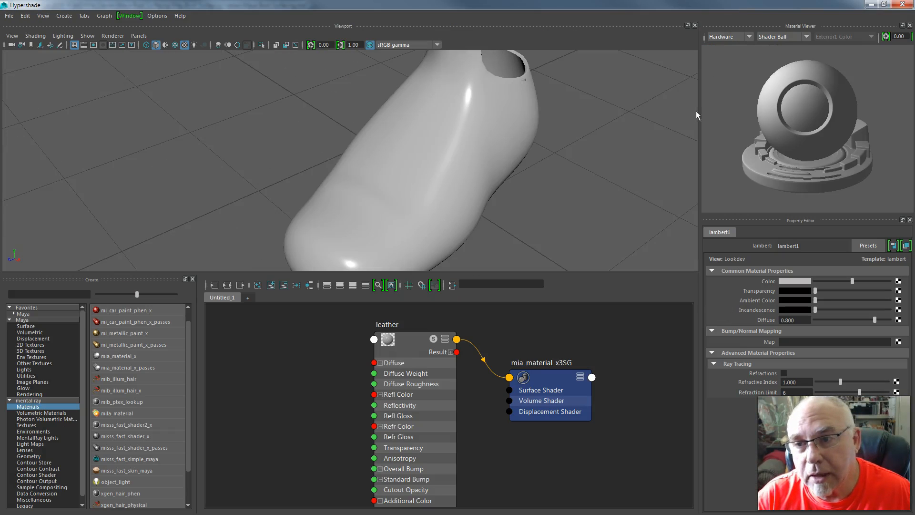
left_click(749, 38)
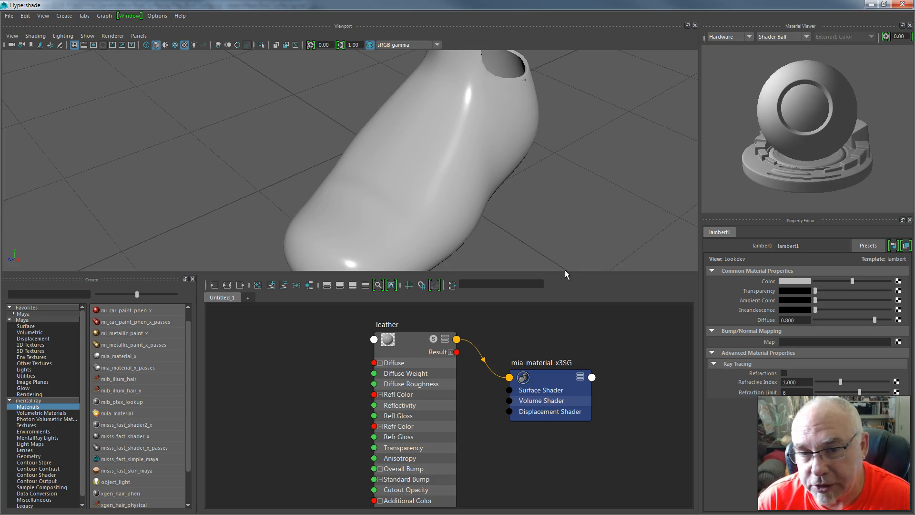
Enlarge the preview swatch on the leather material node
left_click(414, 355)
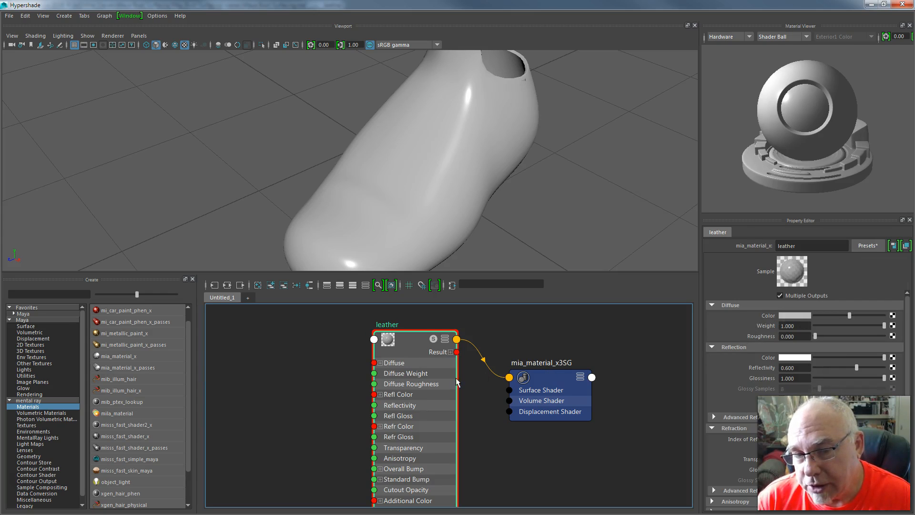
left_click_drag(407, 342, 408, 338)
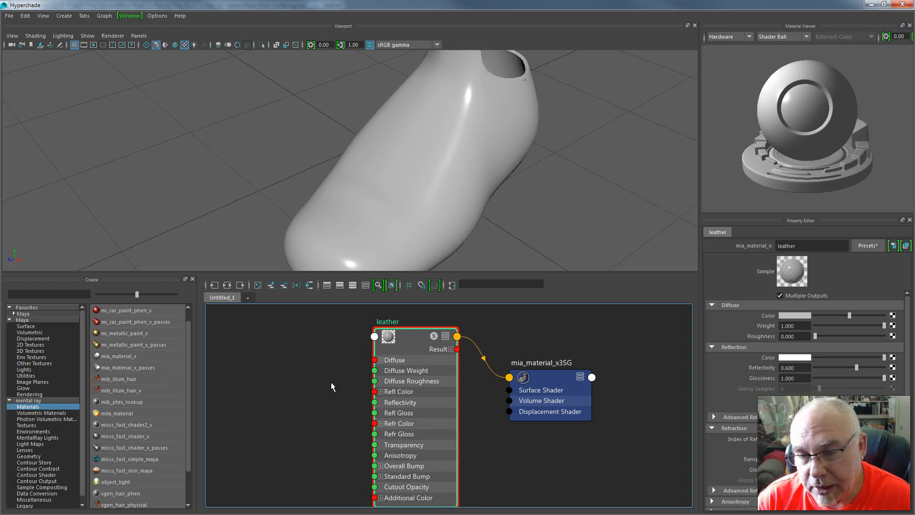
right_click(391, 332)
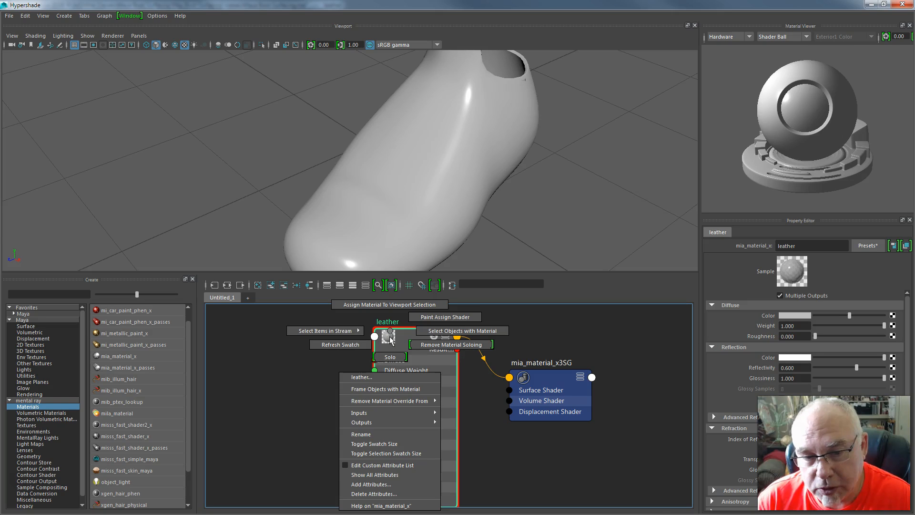
left_click(389, 444)
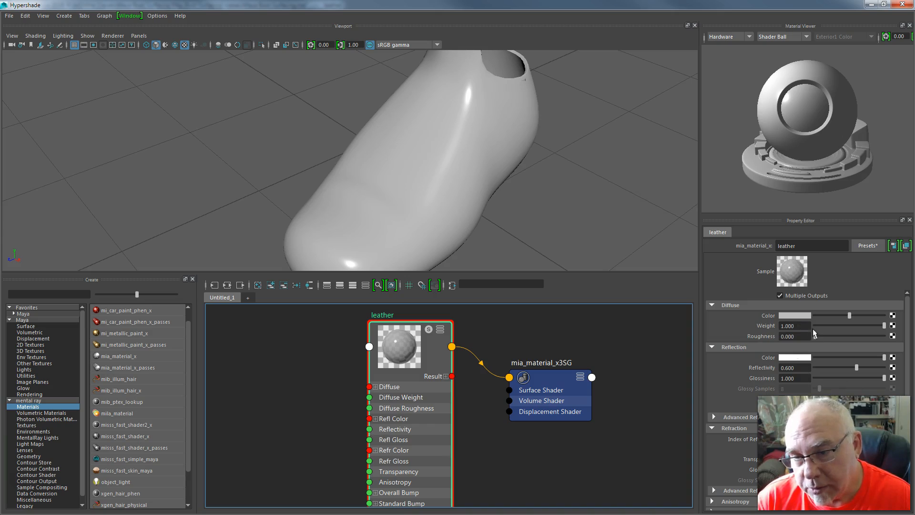
Set the leather material's diffuse roughness to 0.5
left_click(789, 326)
key("Tab")
type("0.5")
key("Return")
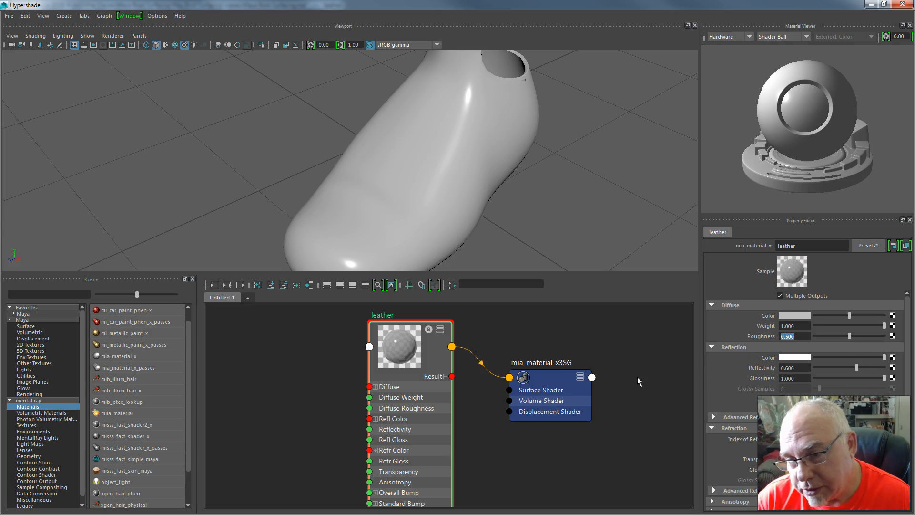
Set the leather material's reflectivity to 0.2 and its reflection glossiness to 0.3
left_click(800, 367)
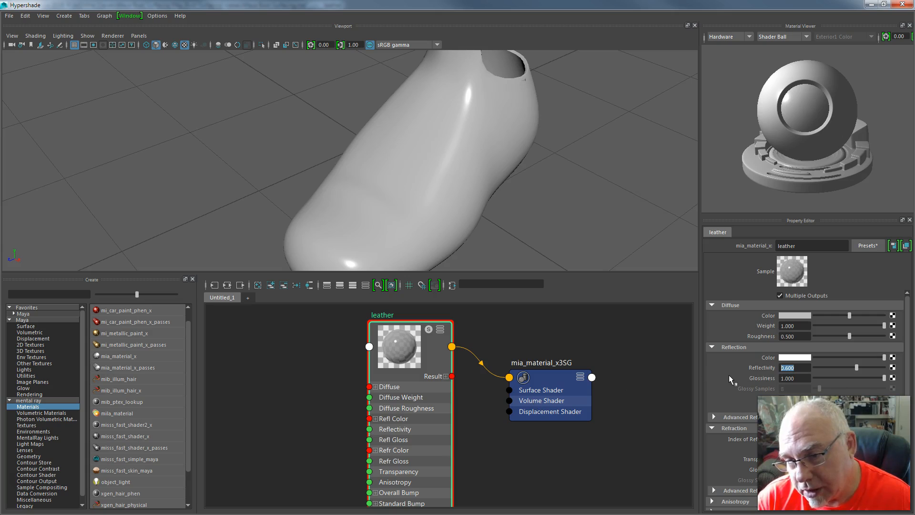
type("0.2")
key("Return")
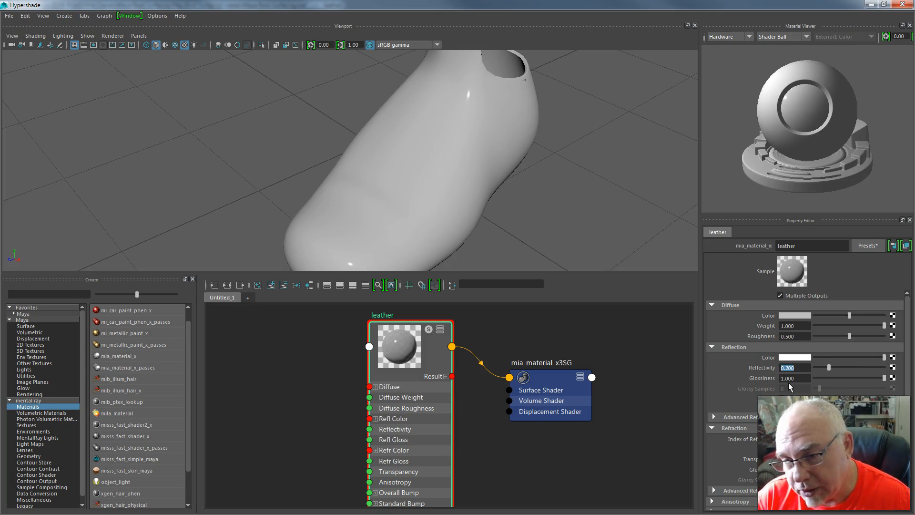
key("Tab")
type("0.3")
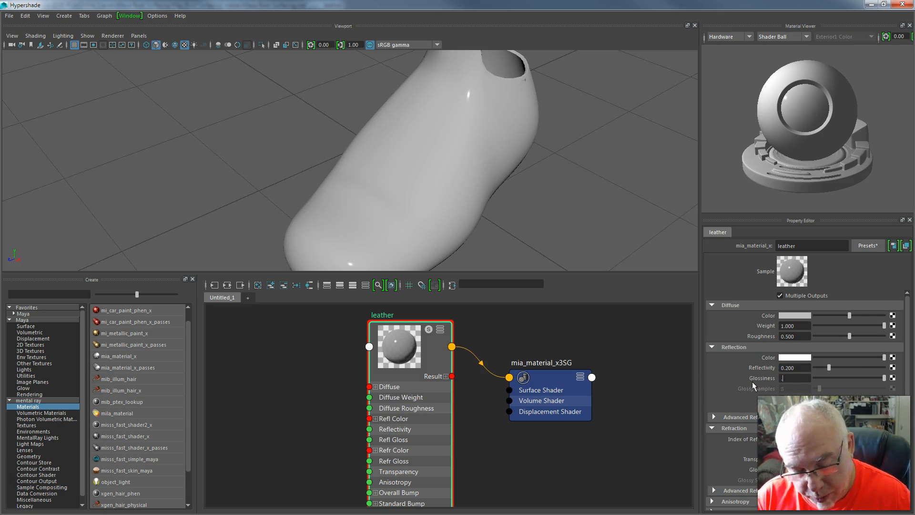
key("Return")
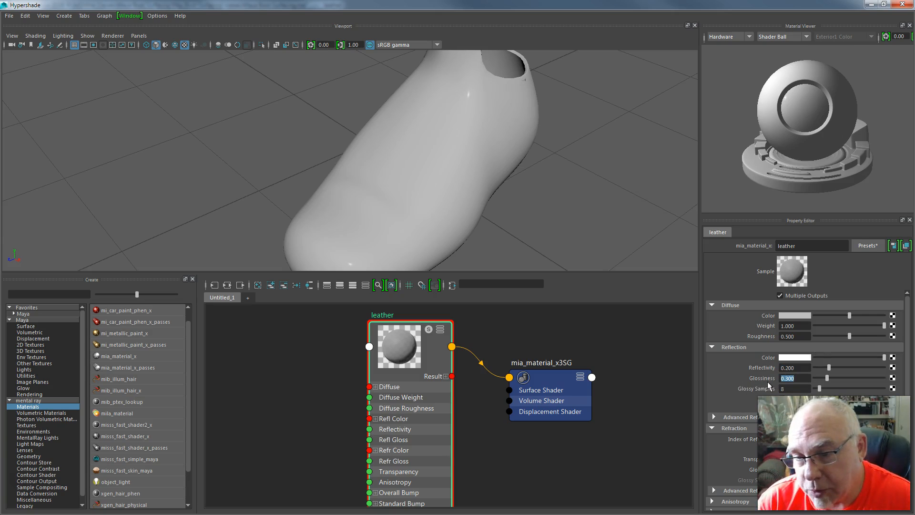
left_click(646, 376)
left_click(431, 367)
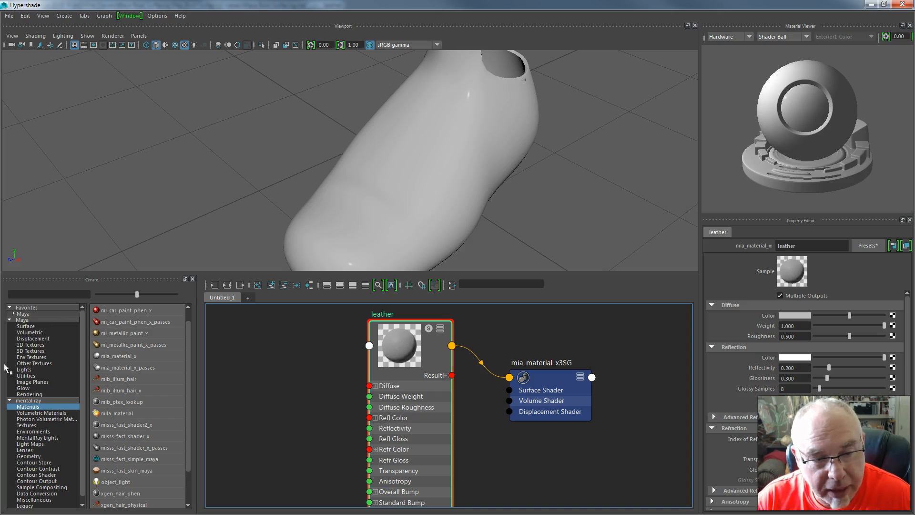
Find the Layered Texture among Maya's texture categories and add it to the material graph
left_click(27, 365)
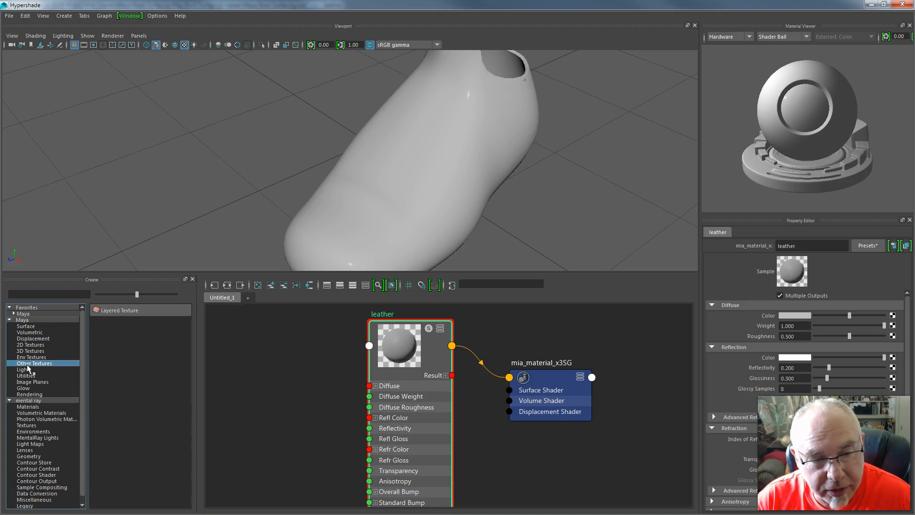
left_click(30, 345)
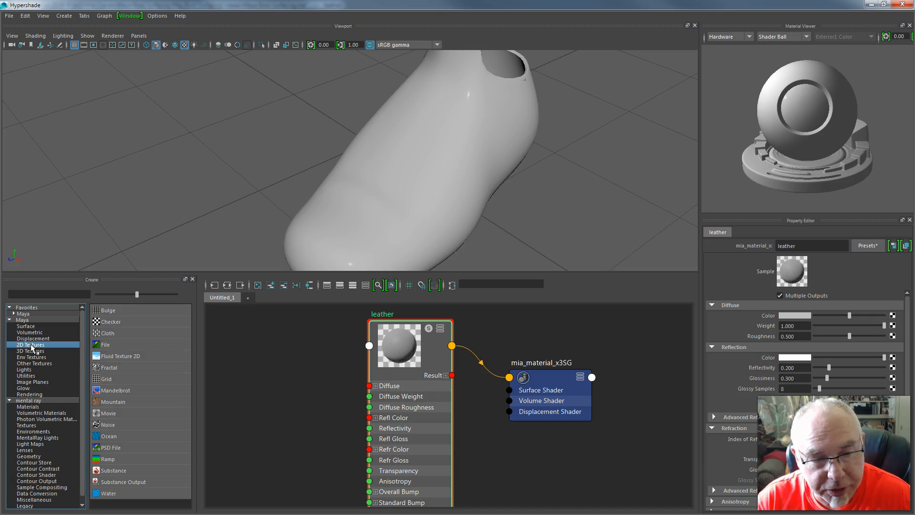
left_click(33, 351)
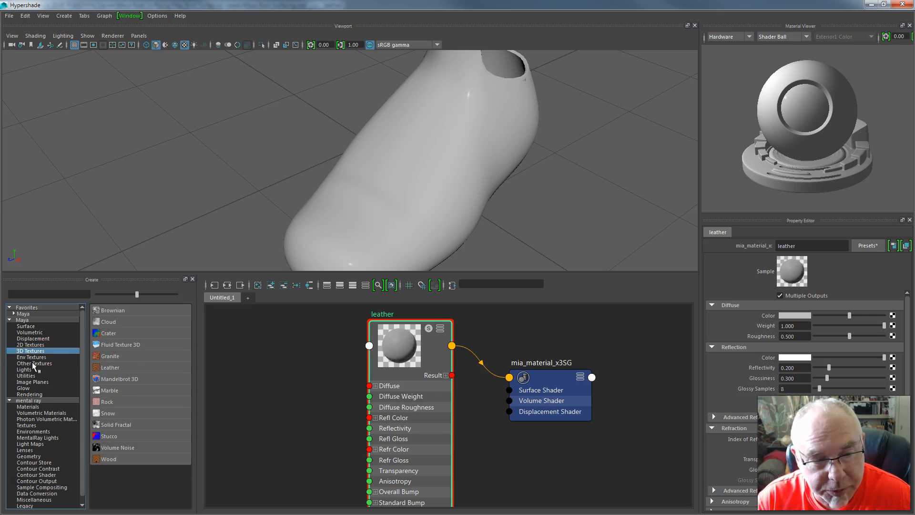
left_click(33, 364)
left_click(113, 310)
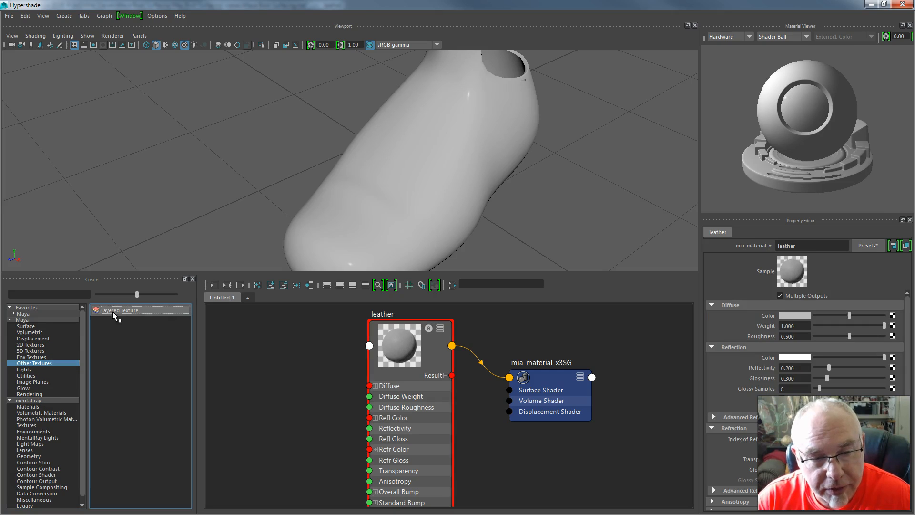
Place the layered texture node in the graph just before the leather material node, on its input side
scroll(522, 425, "down", 5)
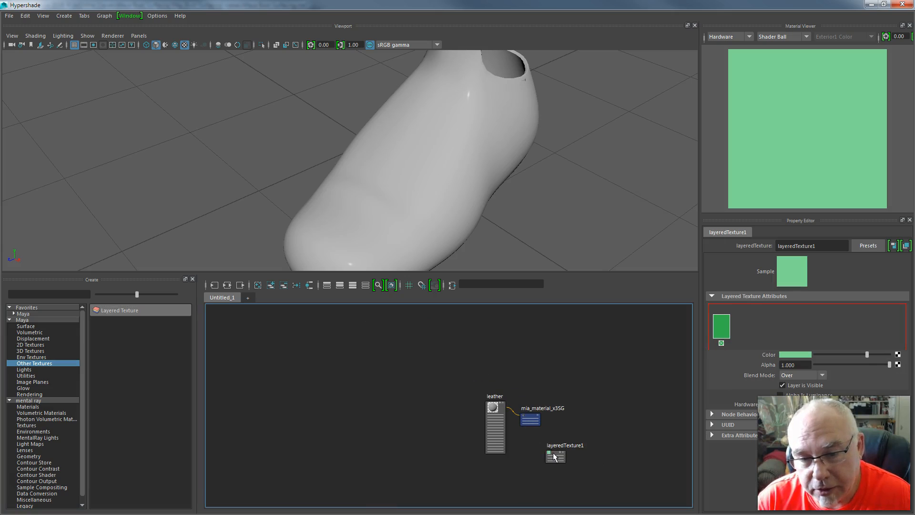
left_click_drag(558, 459, 456, 402)
scroll(507, 422, "up", 4)
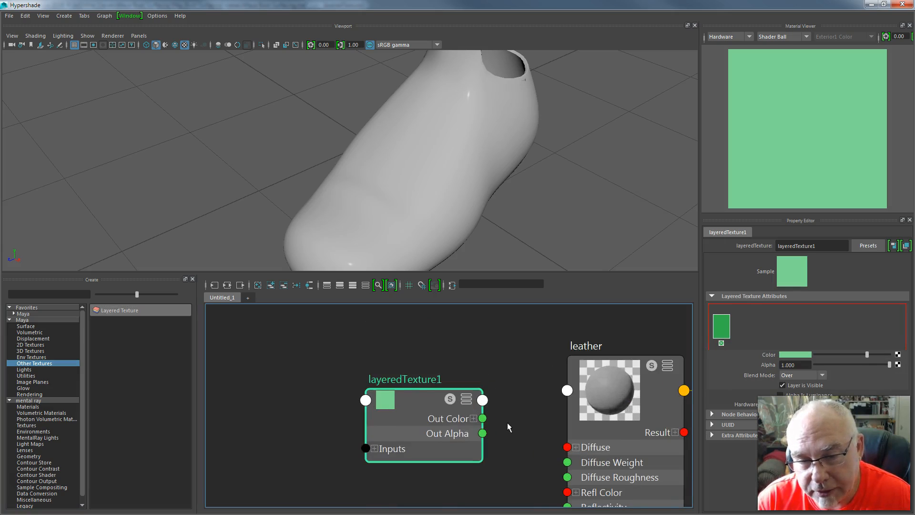
scroll(507, 418, "down", 2)
middle_click_drag(511, 433, 362, 383, "alt")
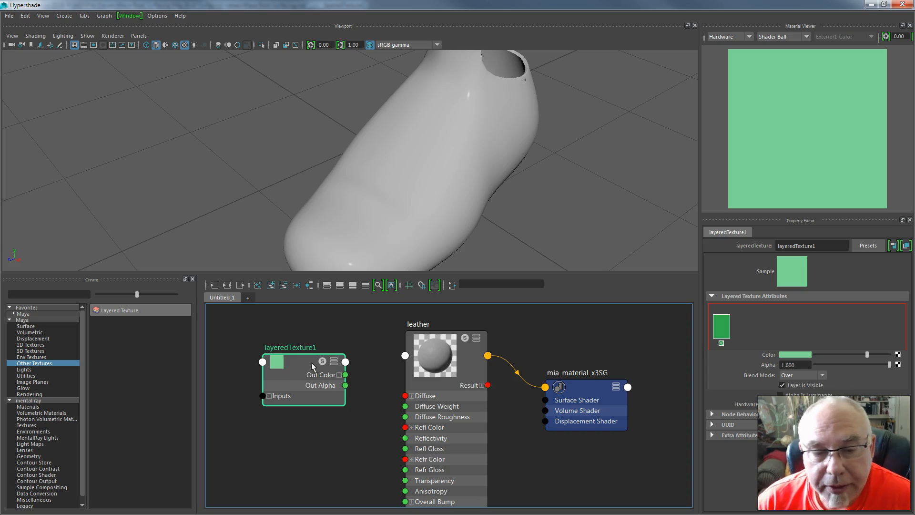
left_click_drag(299, 368, 320, 356)
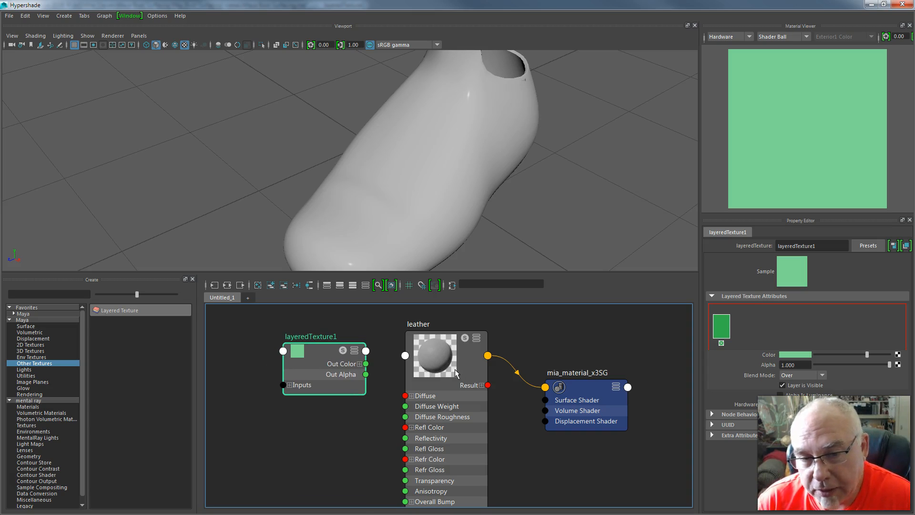
Connect the layered texture's Out Color to the leather material's Diffuse input
left_click(470, 365)
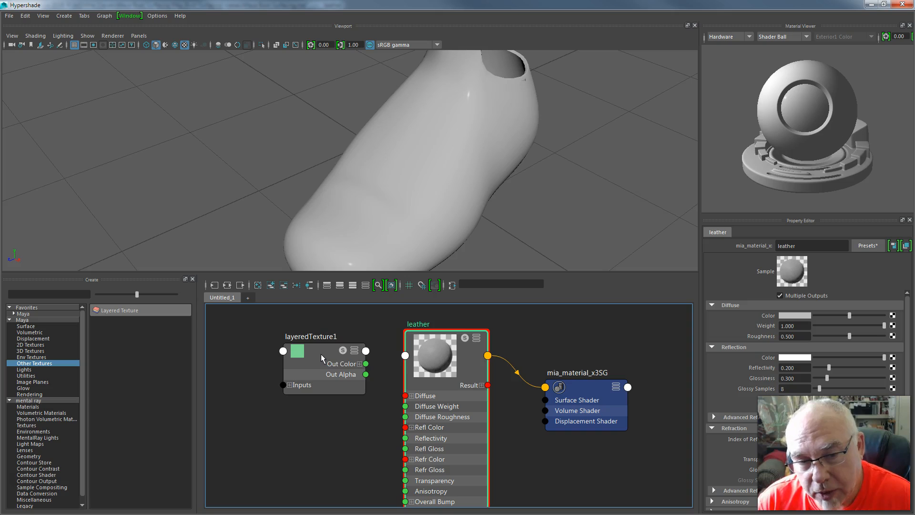
middle_click_drag(318, 351, 774, 316)
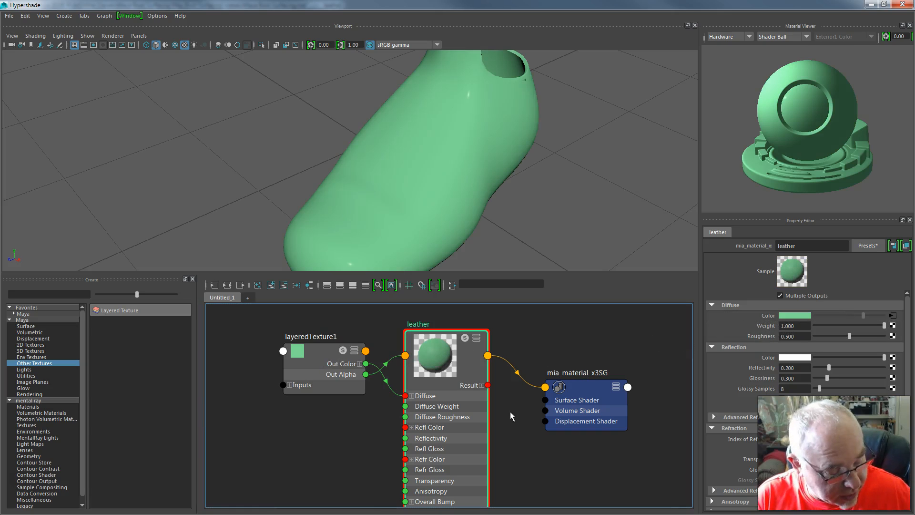
key("ctrl+z")
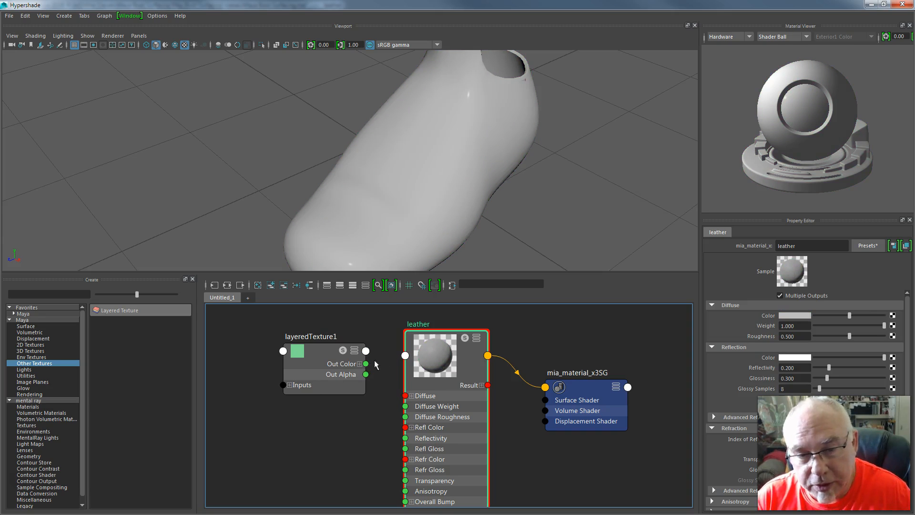
left_click_drag(366, 364, 406, 396)
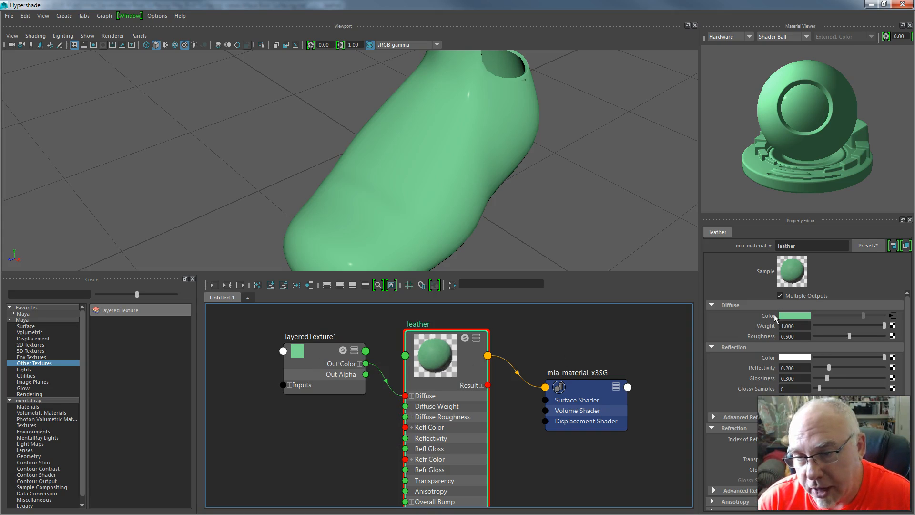
Rename the layered texture node as Base Leather
left_click(320, 354)
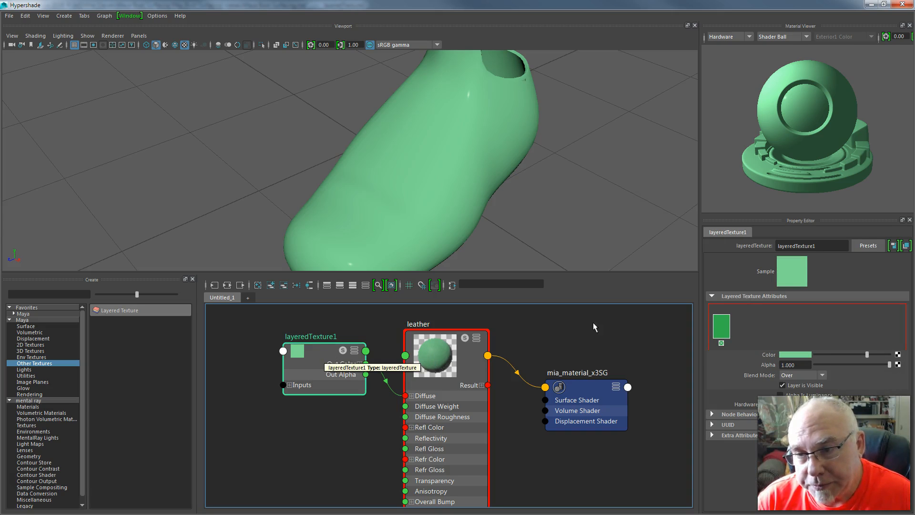
left_click_drag(821, 246, 784, 249)
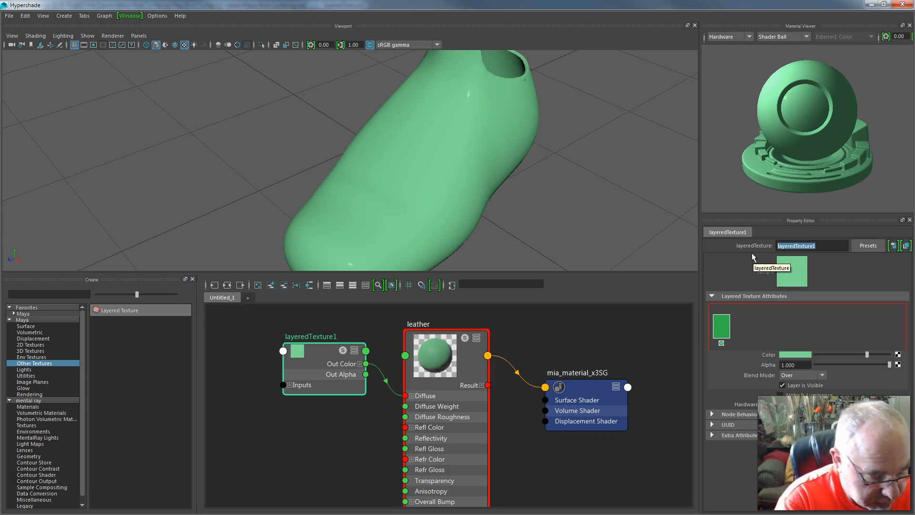
type("Base")
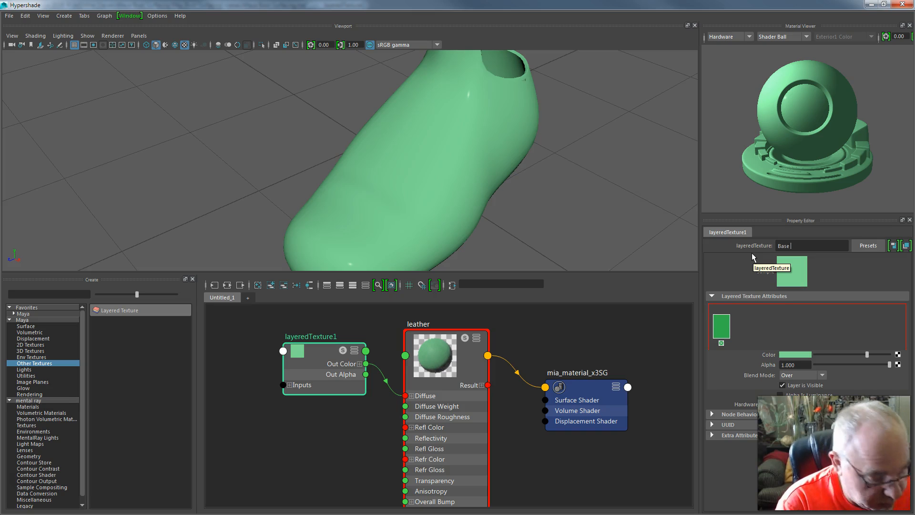
type(" LEatehr")
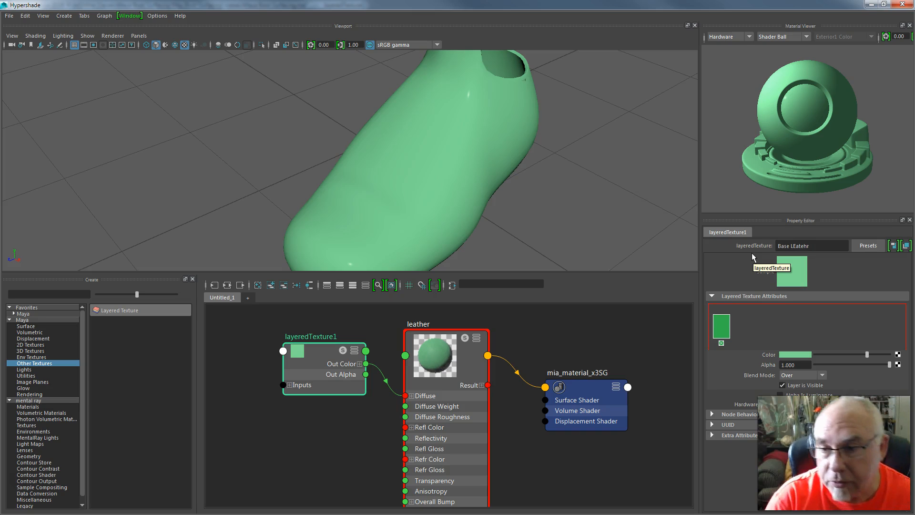
key("BackSpace")
key("BackSpace")
key("BackSpace")
key("BackSpace")
key("BackSpace")
key("BackSpace")
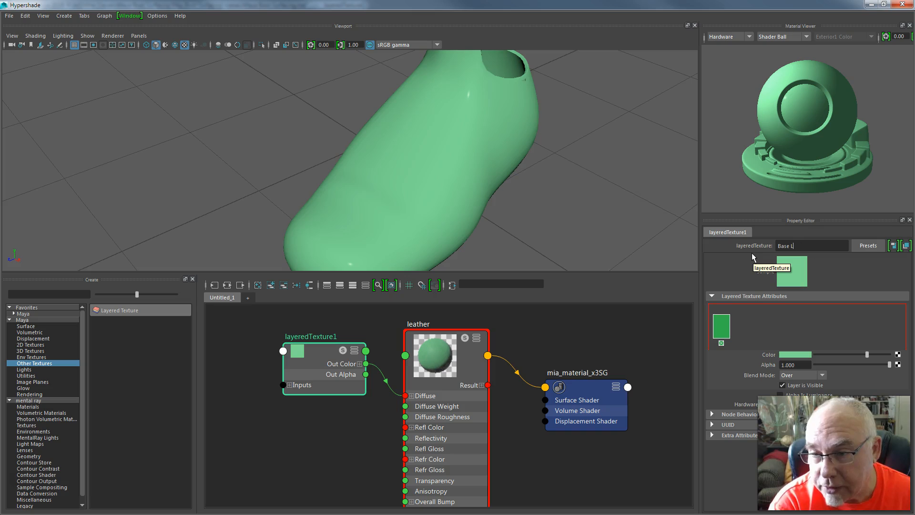
type("ea")
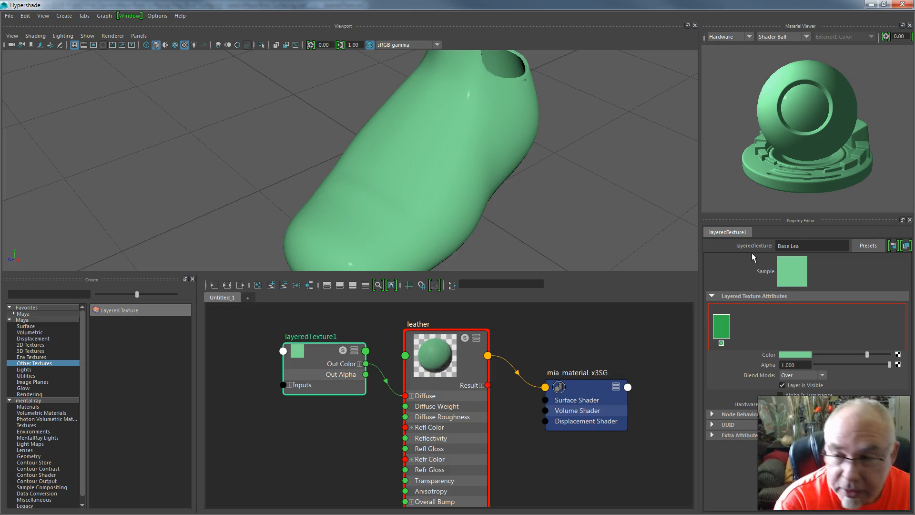
type("the")
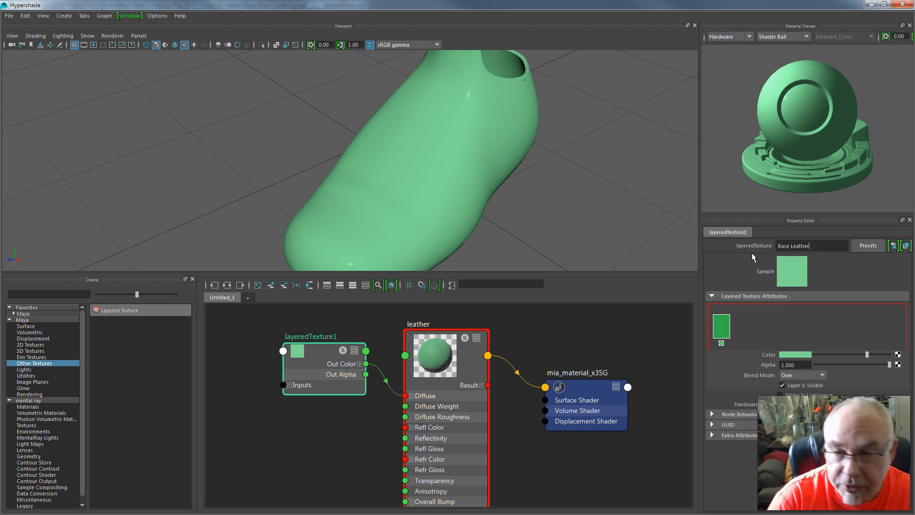
type("r")
key("Return")
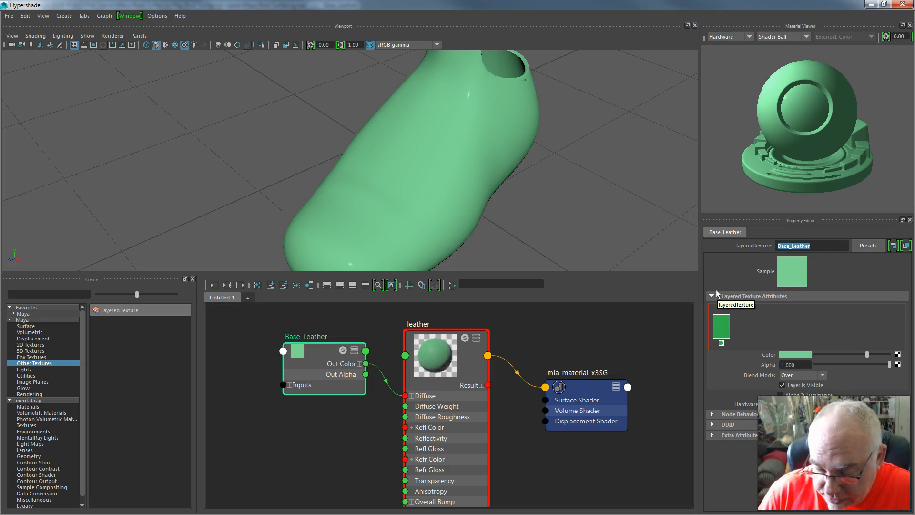
left_click(813, 245)
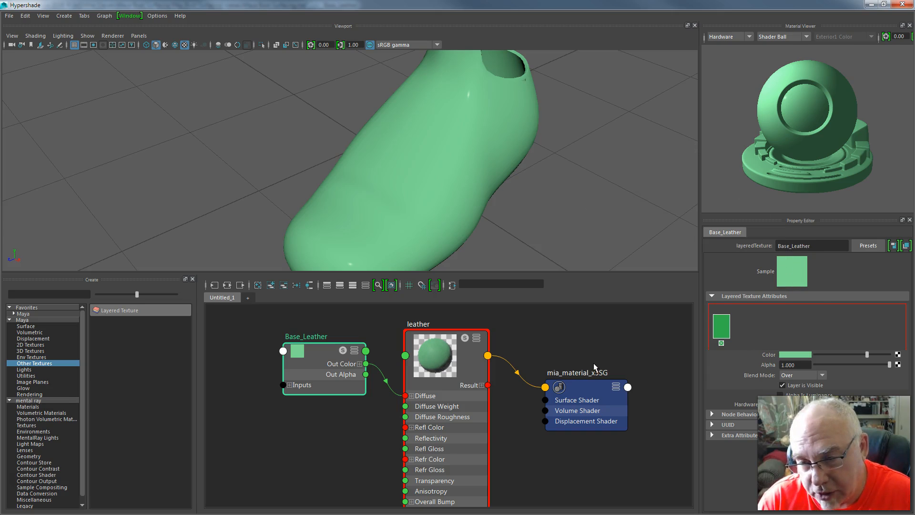
left_click(722, 328)
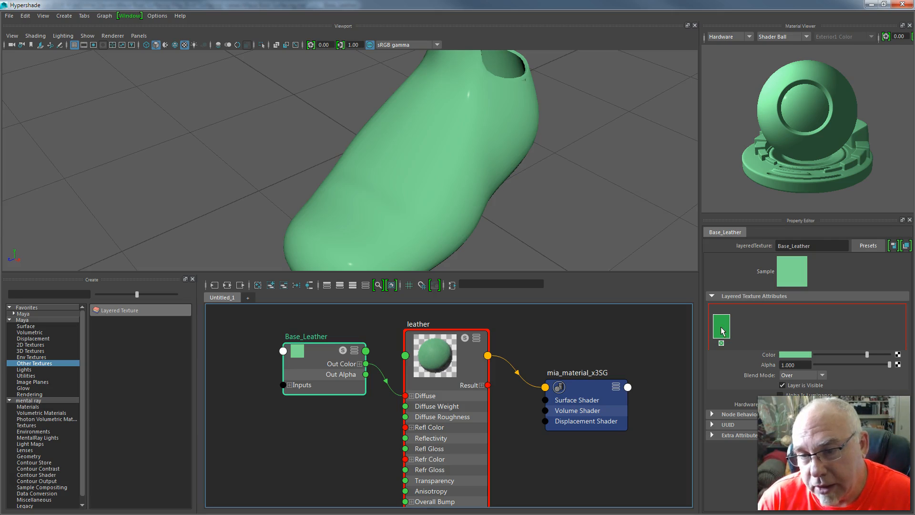
left_click(745, 330)
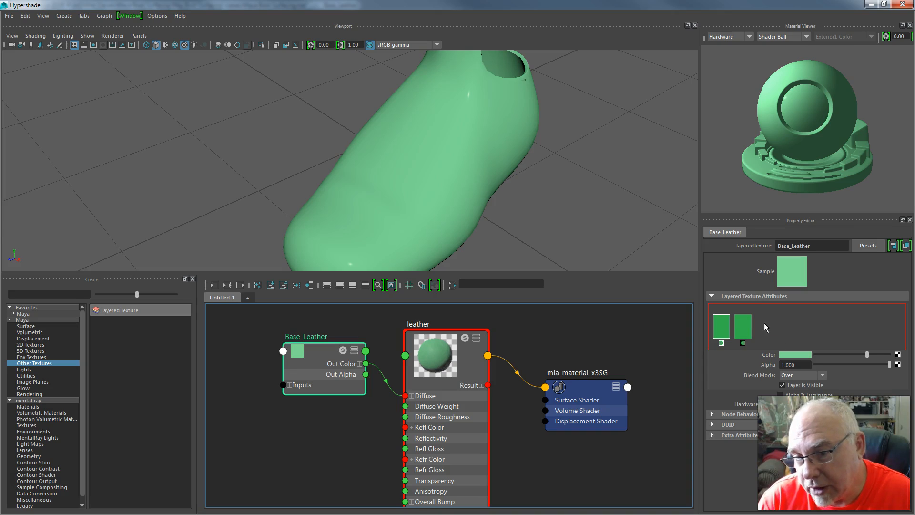
left_click(765, 328)
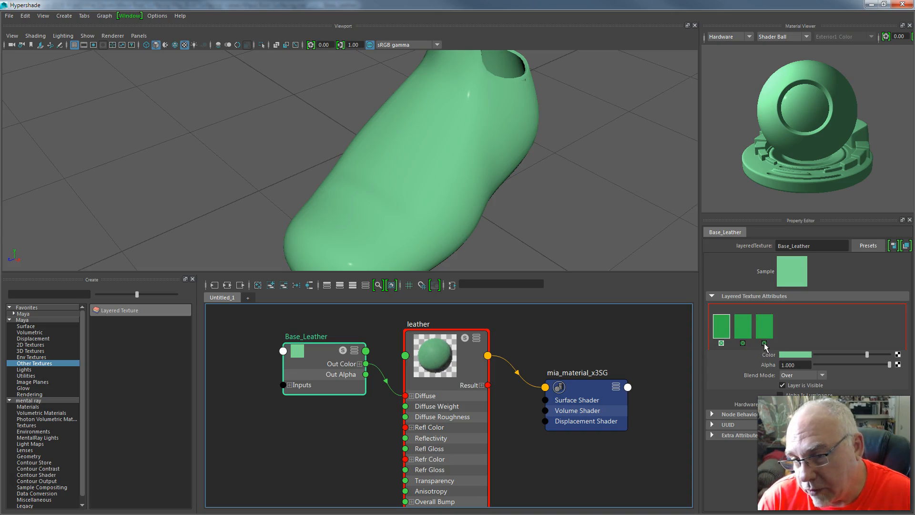
left_click(765, 342)
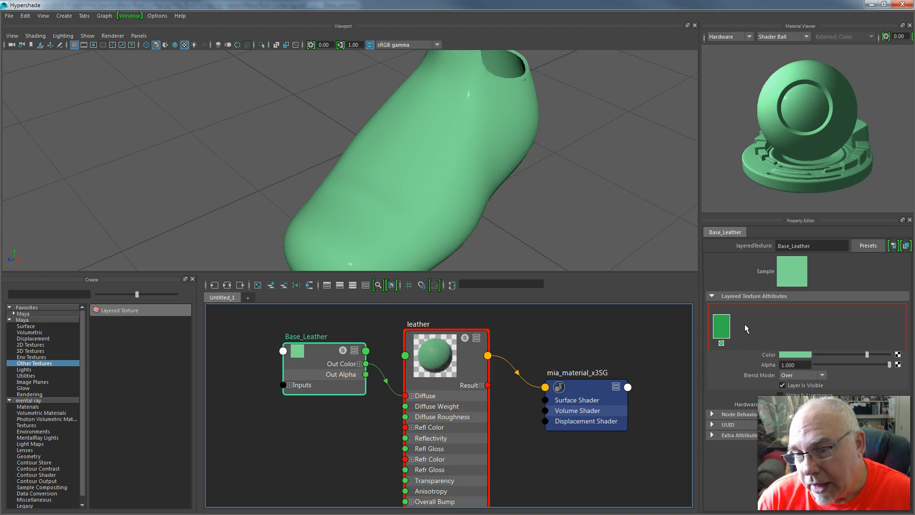
Add a second layer to the Base_Leather texture and set its color to purple-blue
left_click(746, 328)
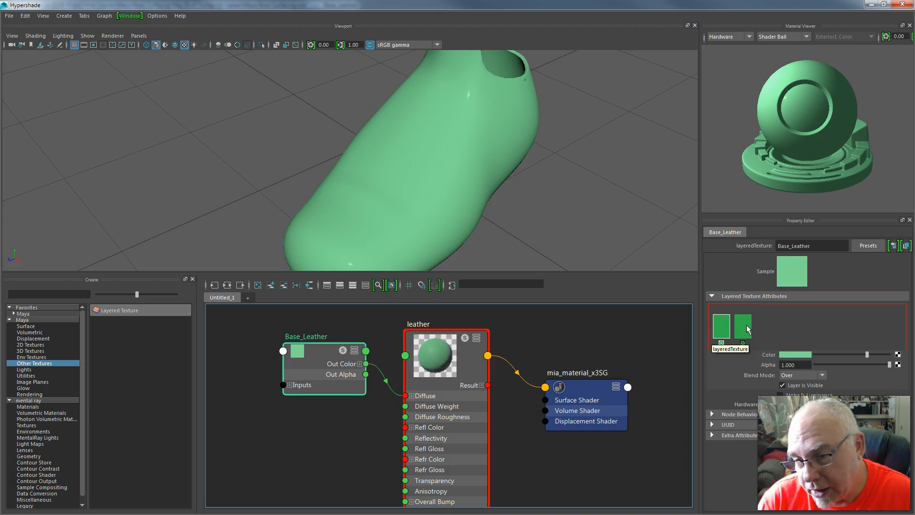
left_click(749, 331)
left_click(791, 356)
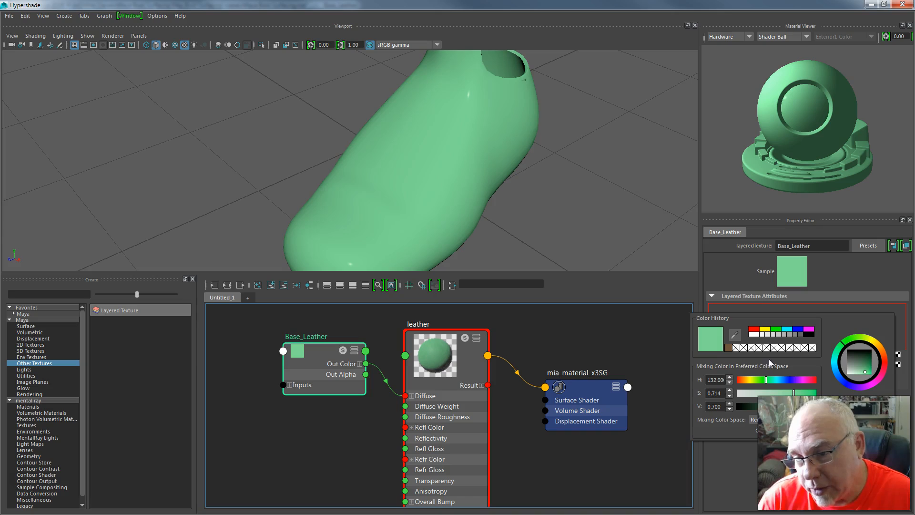
left_click(791, 380)
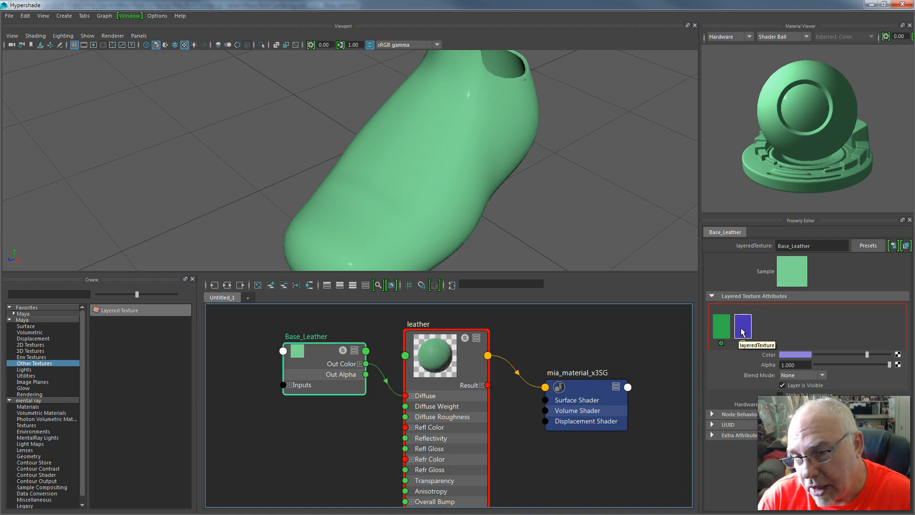
Move the purple layer ahead of the green layer in the Base_Leather stack and turn off its visibility
middle_click_drag(746, 329, 709, 328)
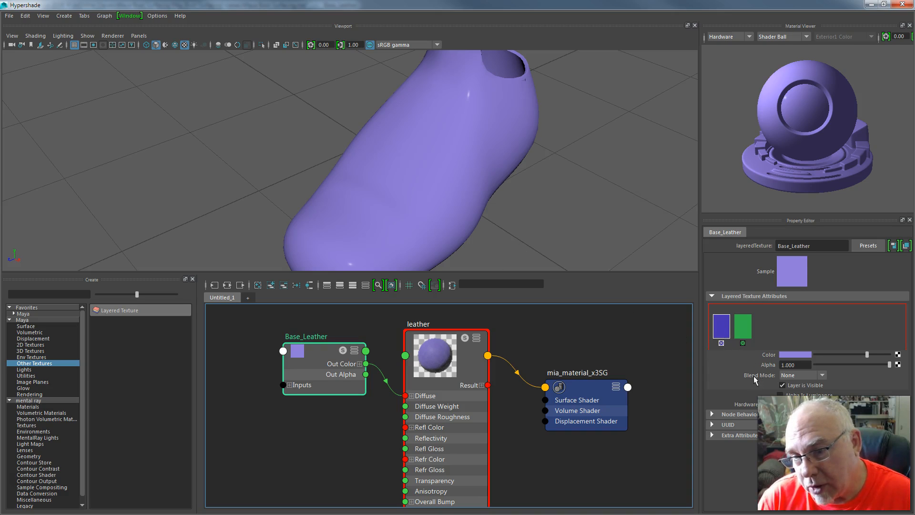
left_click(782, 385)
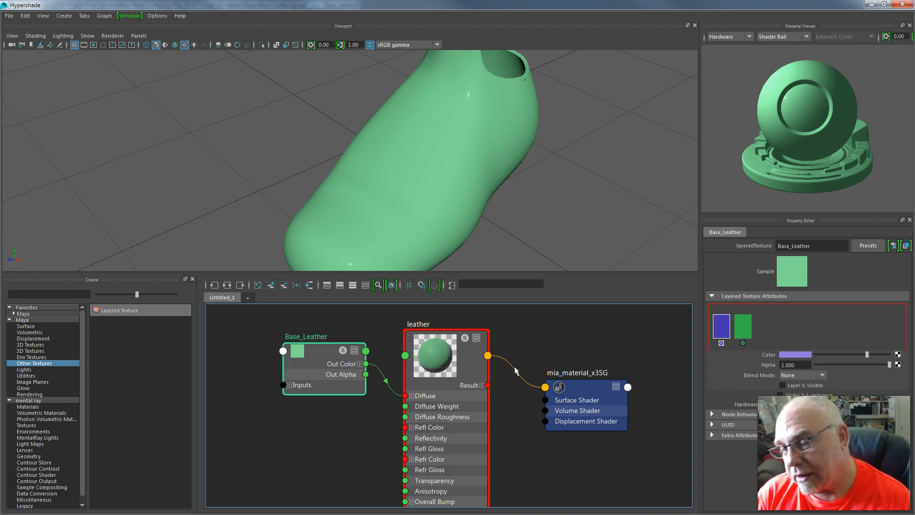
left_click(782, 385)
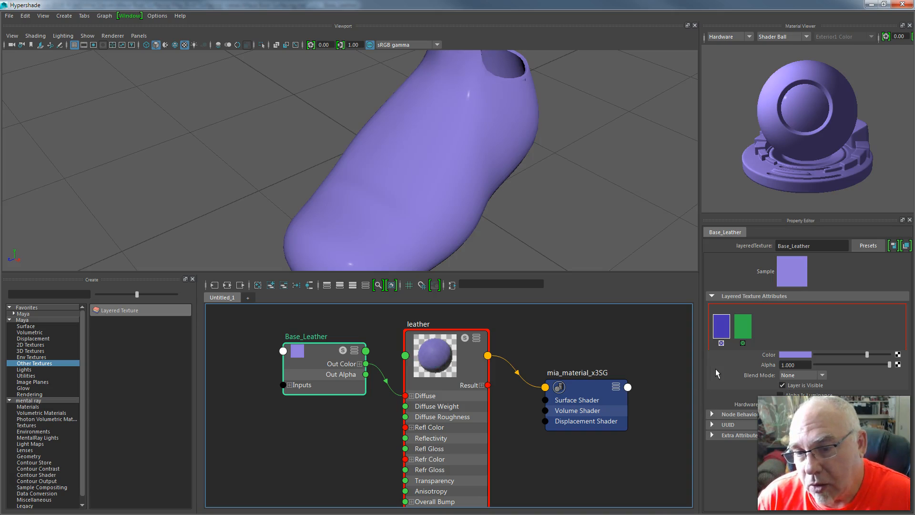
left_click(783, 385)
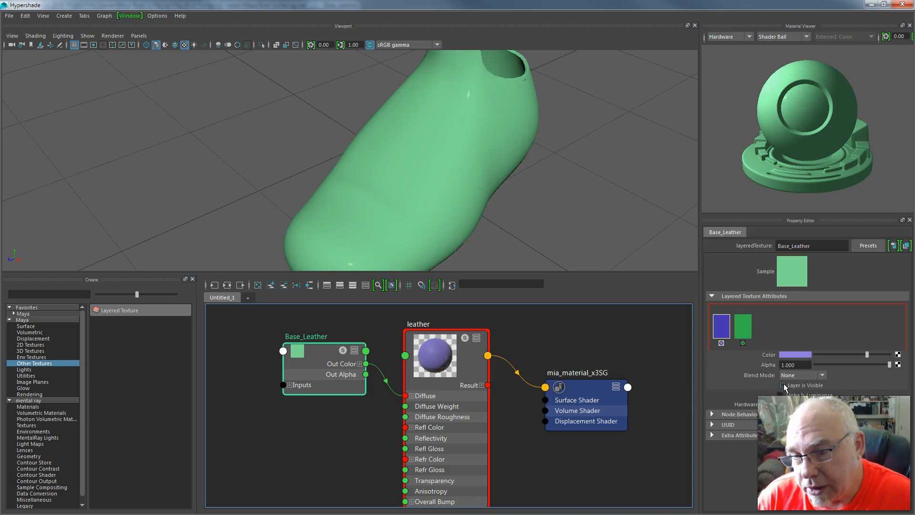
Change the green layer's color to a dark leather brown
left_click(743, 328)
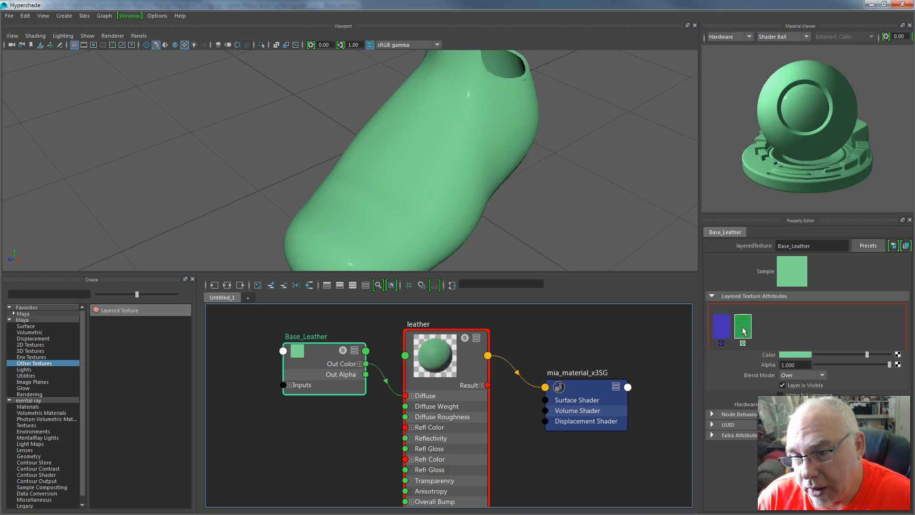
left_click(790, 357)
left_click_drag(861, 391, 876, 373)
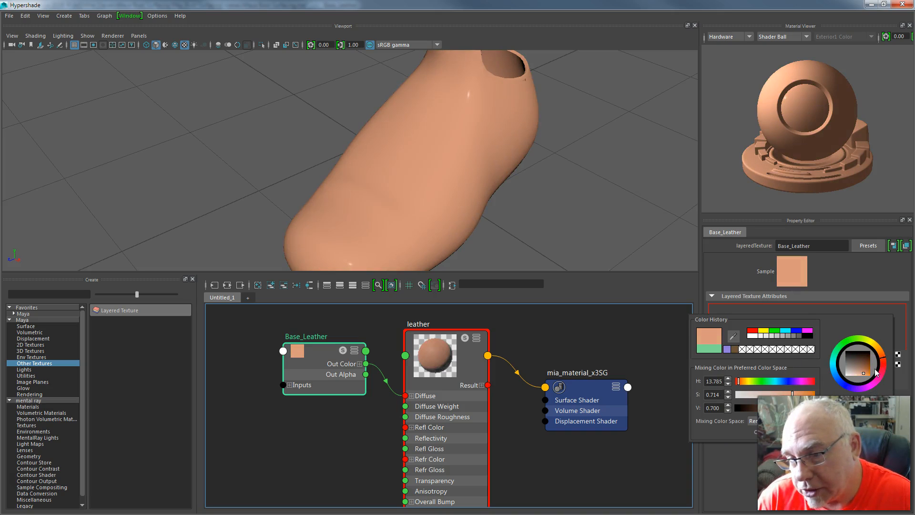
left_click_drag(804, 395, 767, 408)
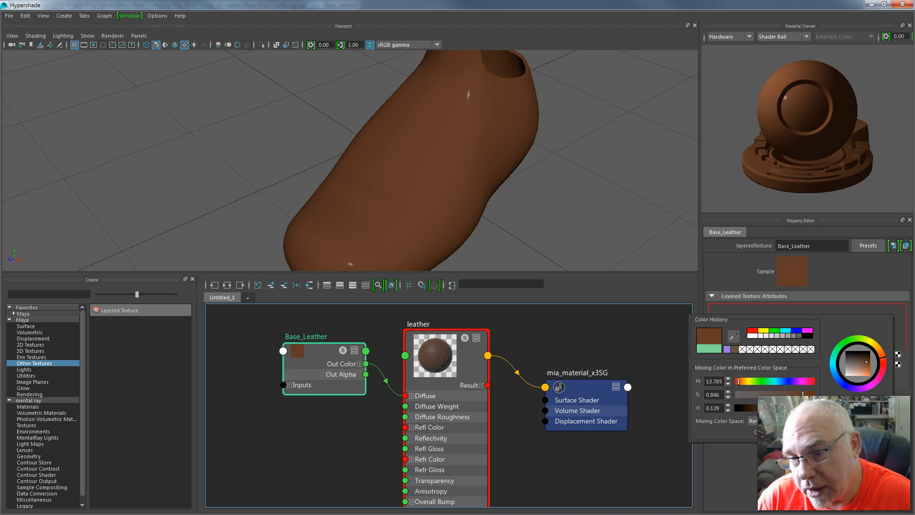
left_click_drag(803, 394, 764, 408)
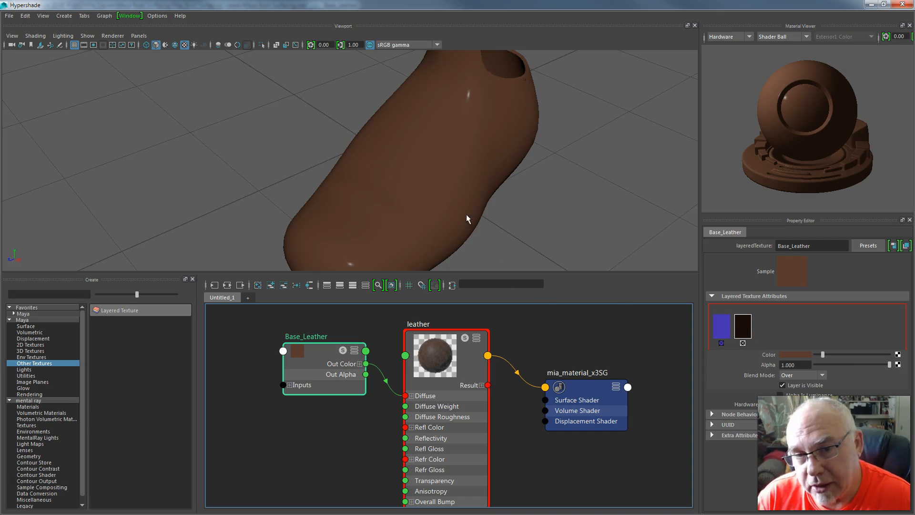
Map a new File texture to the color of the hidden purple layer
left_click(722, 327)
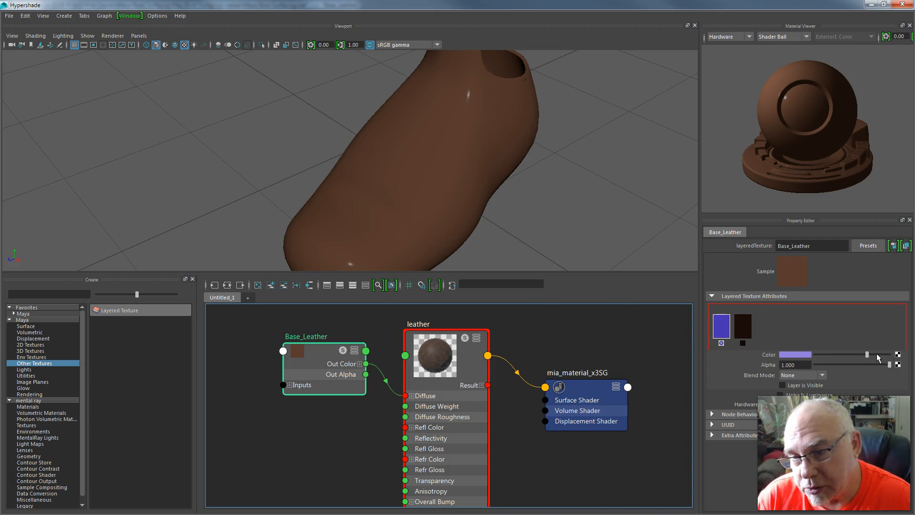
left_click(899, 355)
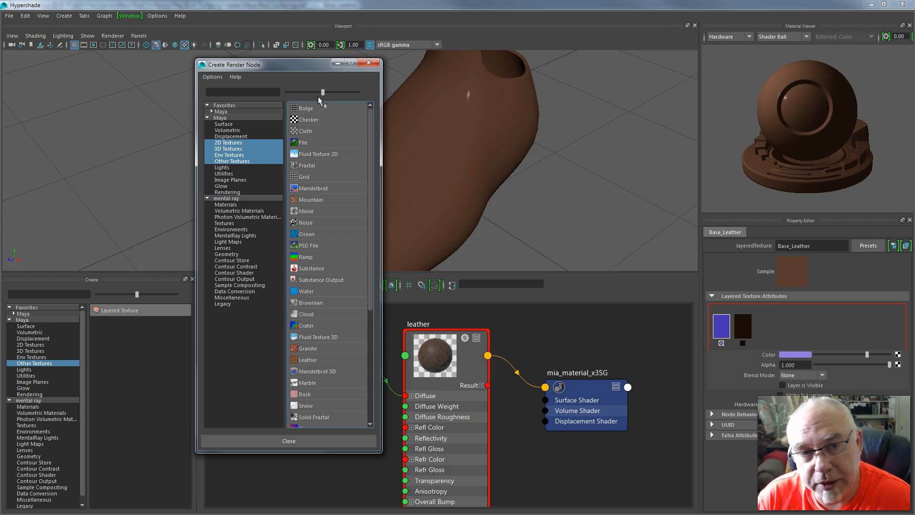
left_click(307, 140)
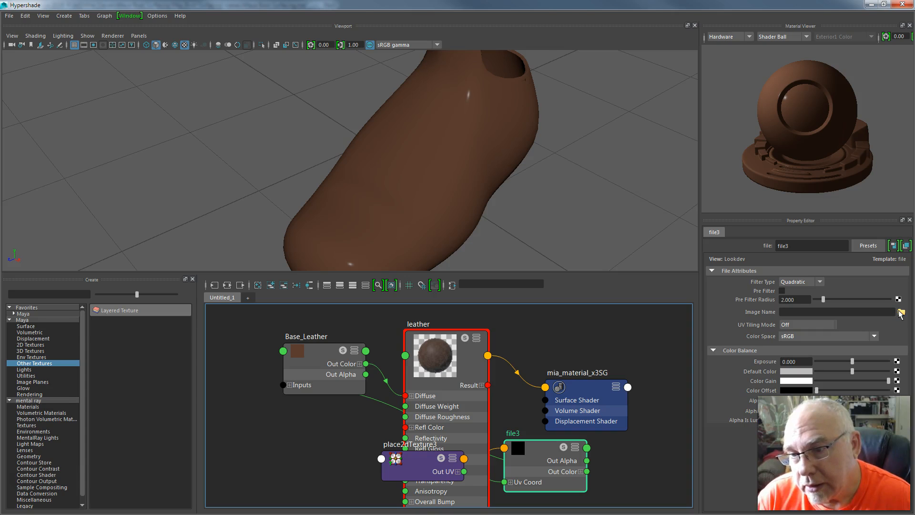
Load tileable-leather.jpg from the sourceimages folder as the image of the file3 texture
left_click(901, 313)
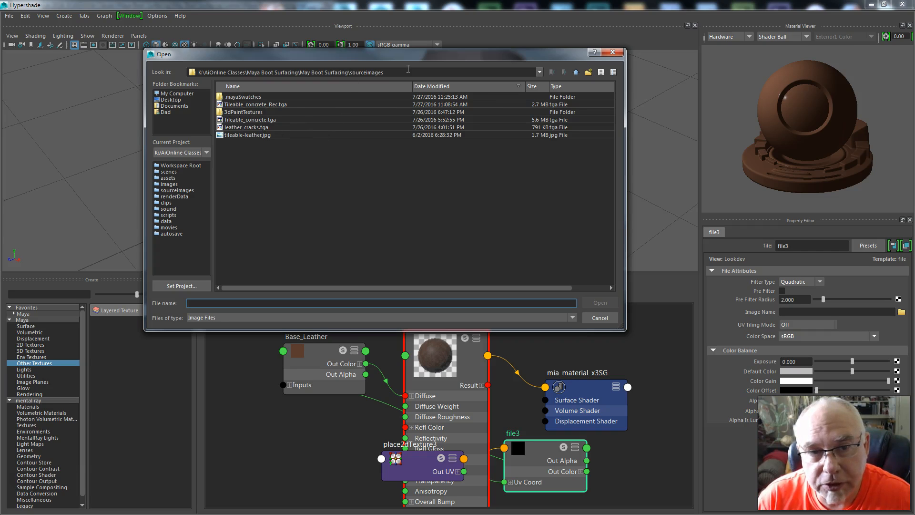
left_click(243, 137)
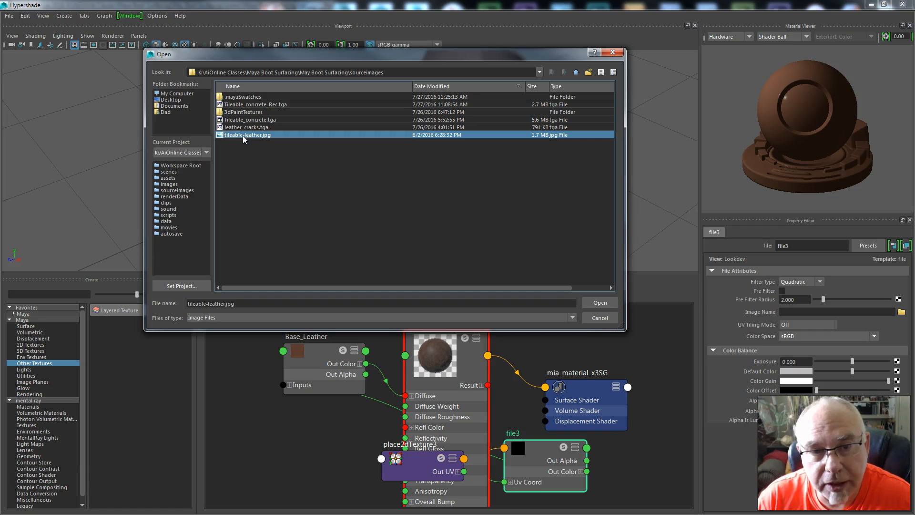
left_click(596, 303)
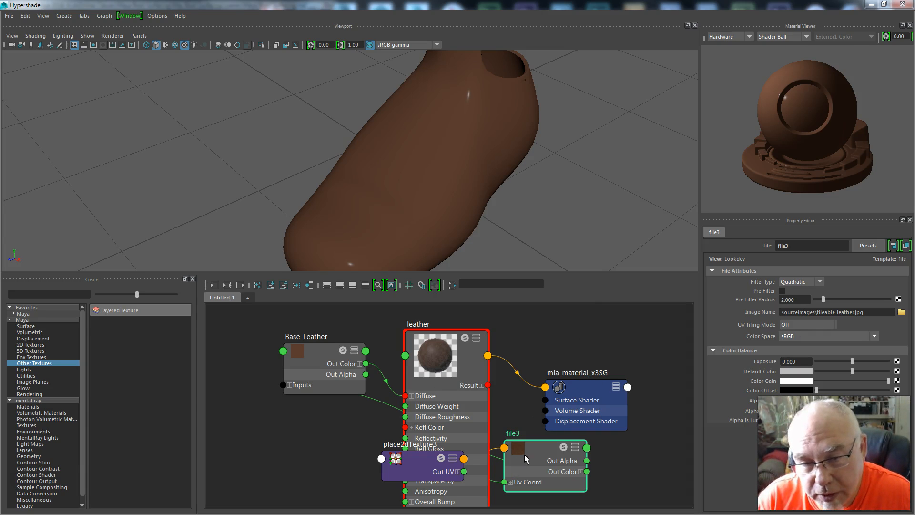
Rearrange all the nodes of the leather network into a tidy layout and select the Base_Leather layered texture
left_click_drag(241, 314, 663, 505)
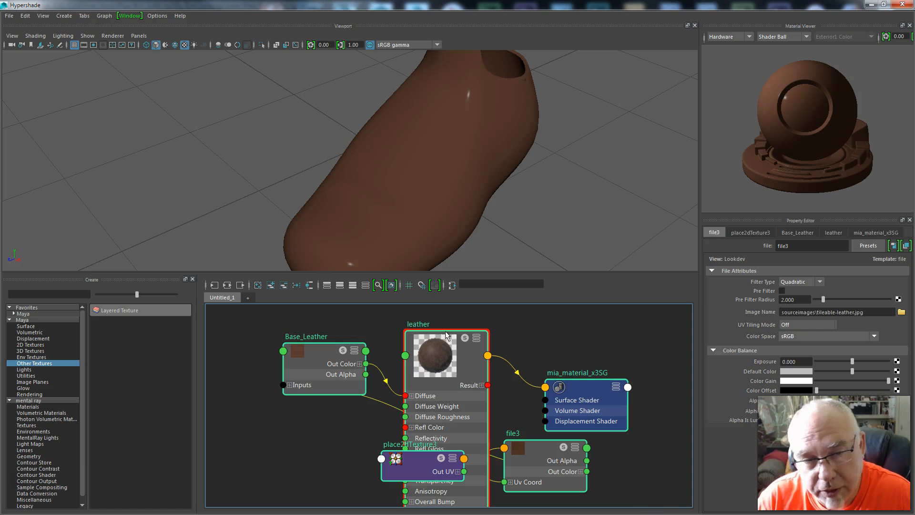
left_click(309, 289)
left_click(444, 399)
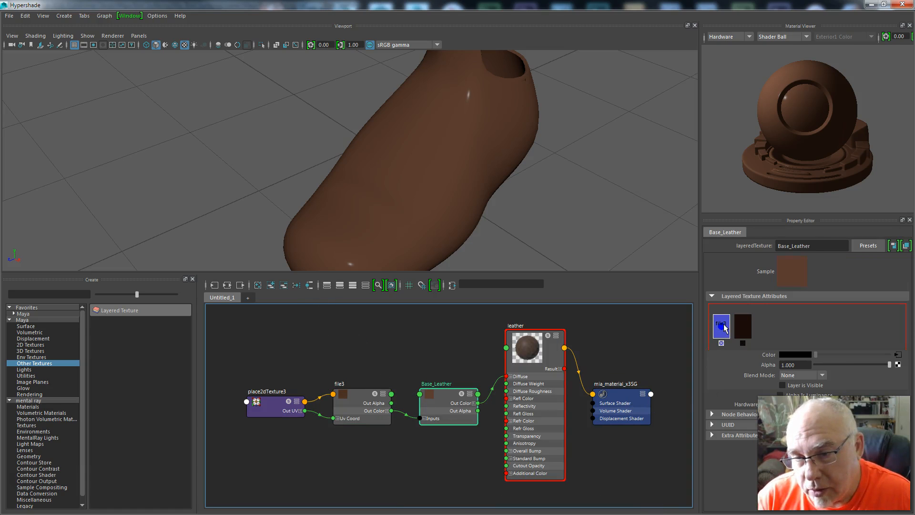
Rename the file3 texture node as Base Leather
left_click(360, 403)
double_click(797, 244)
type("Base Leather")
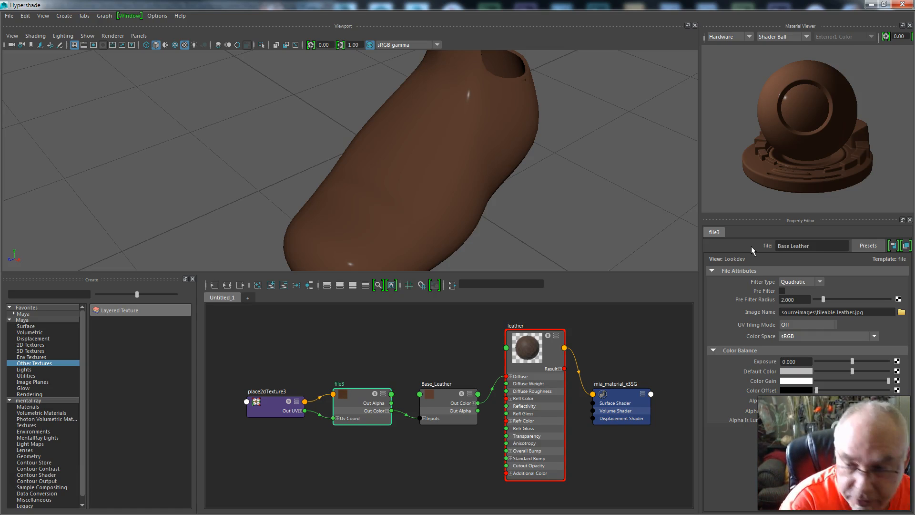
key("Return")
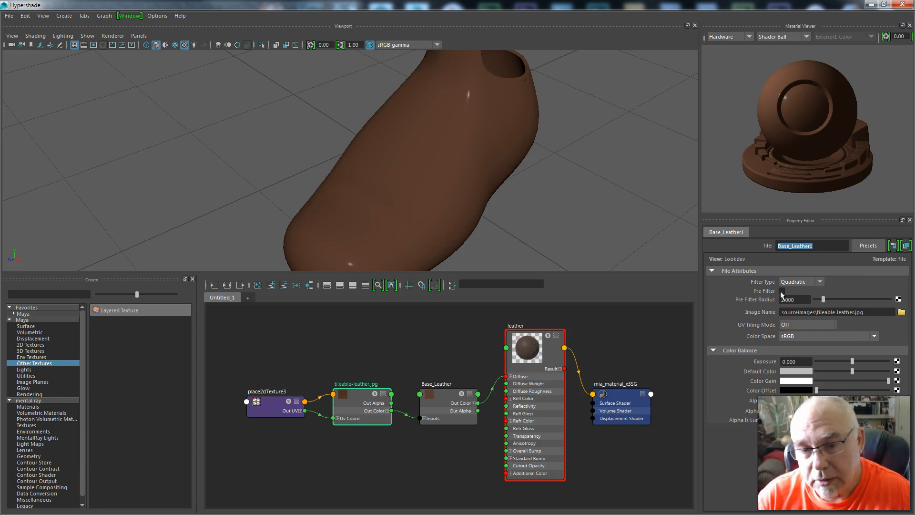
Make the leather file layer of Base_Leather visible, with blend mode Over and an alpha of about 0.556
left_click(439, 399)
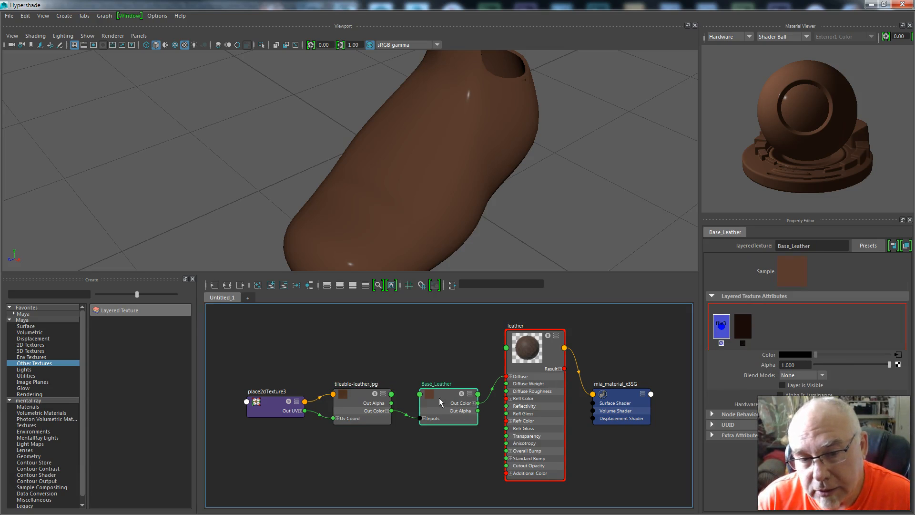
left_click(783, 385)
left_click(823, 375)
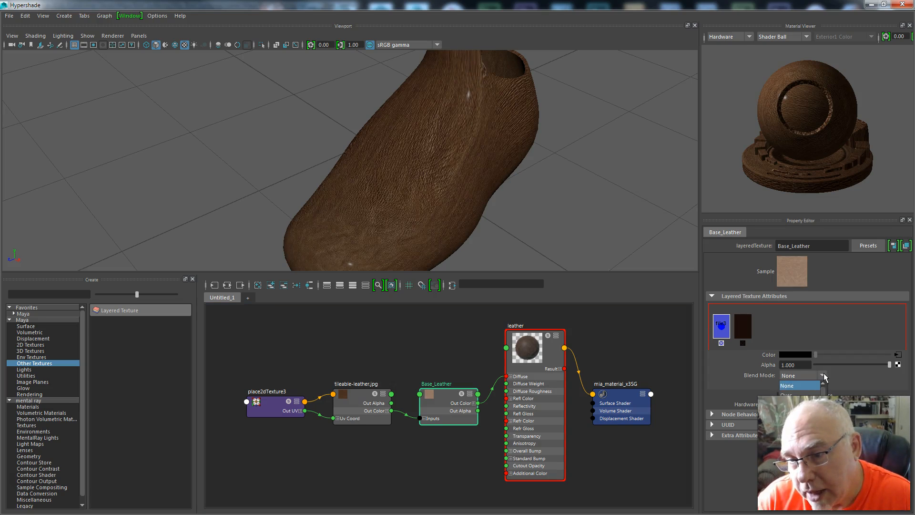
left_click(791, 395)
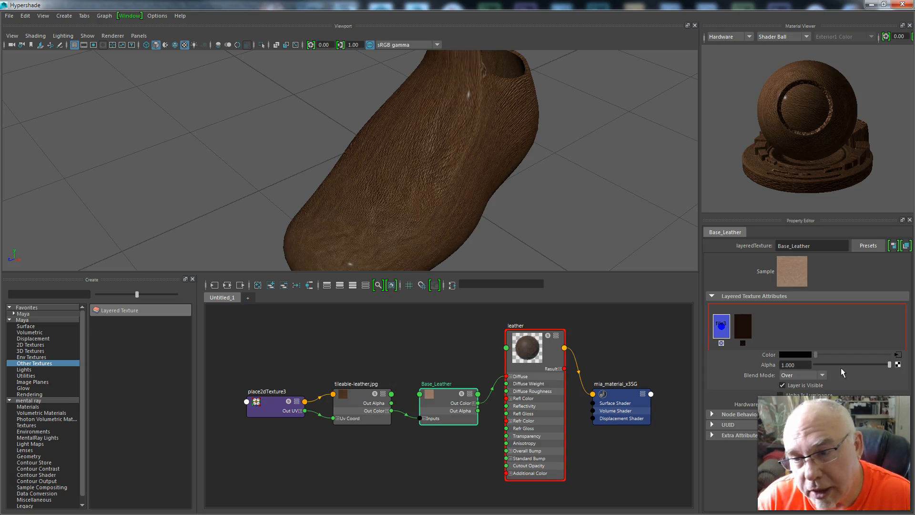
left_click_drag(890, 368, 856, 363)
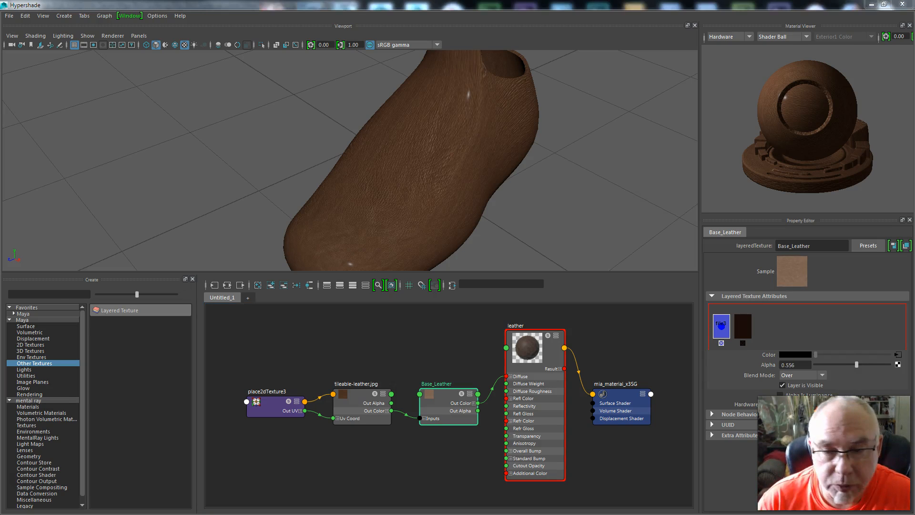
Switch to Photoshop and browse for a file to open in the Maya Boot Surfacing folder under AiOnline Classes on the K: drive
key("alt+Tab")
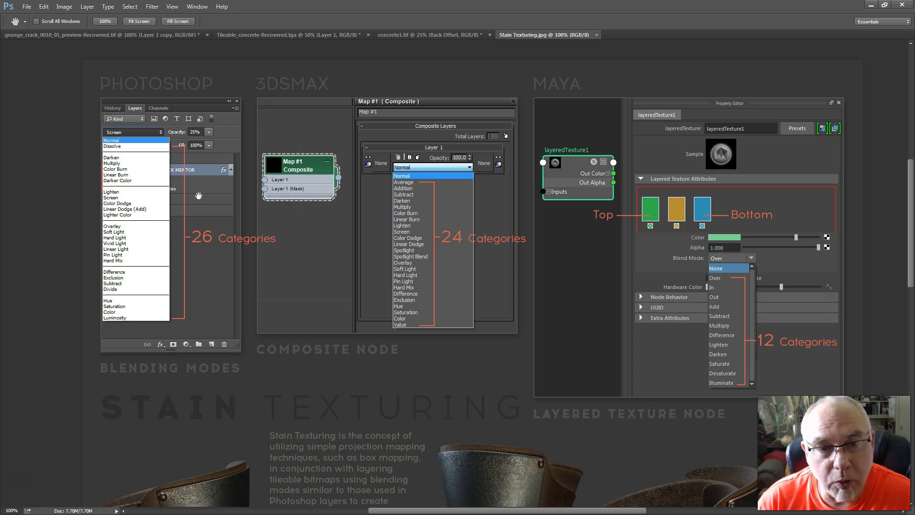
left_click(26, 7)
left_click(36, 26)
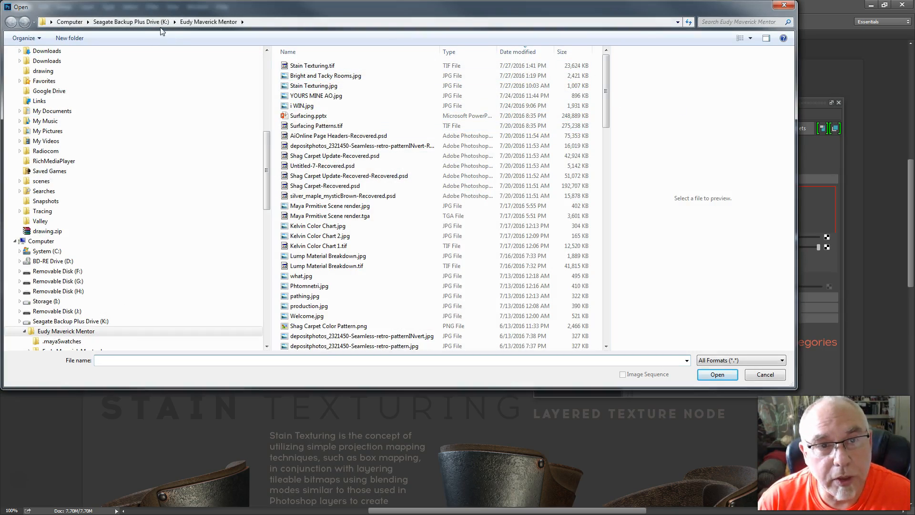
left_click(132, 21)
left_click(310, 327)
scroll(315, 332, "down", 2)
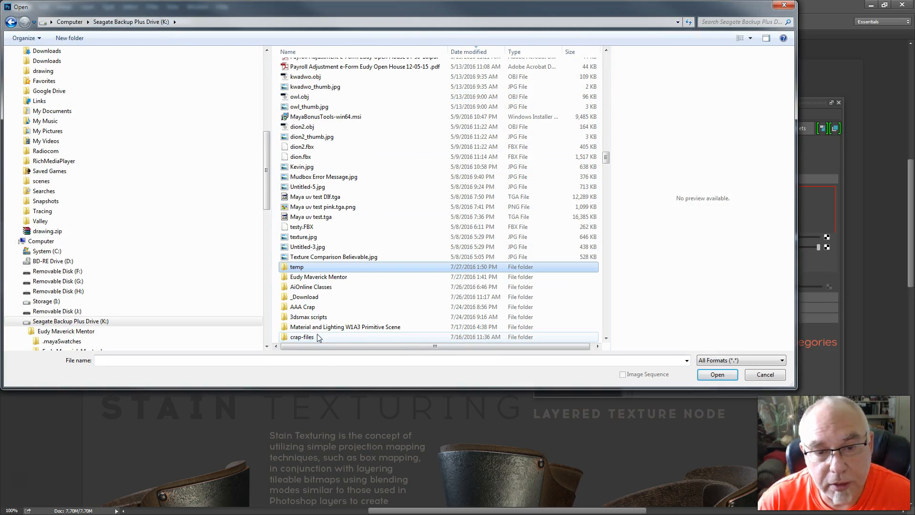
double_click(314, 286)
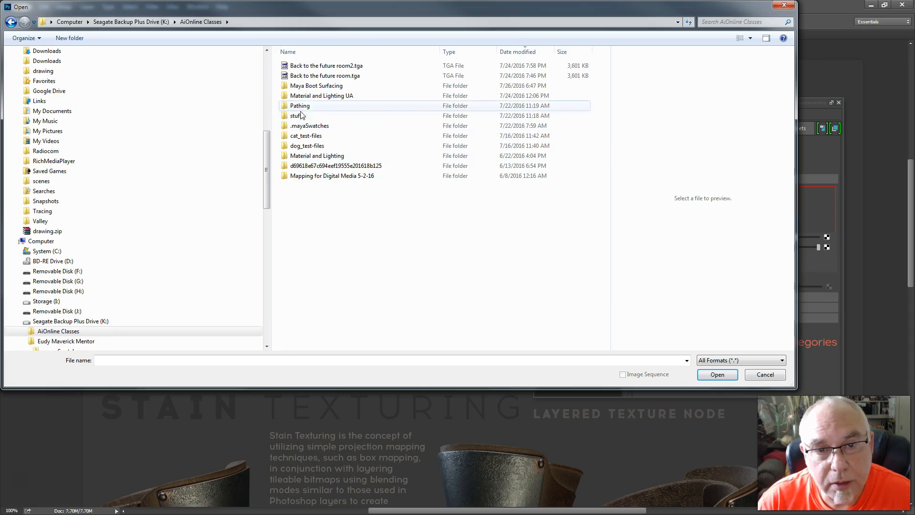
left_click(317, 86)
double_click(317, 86)
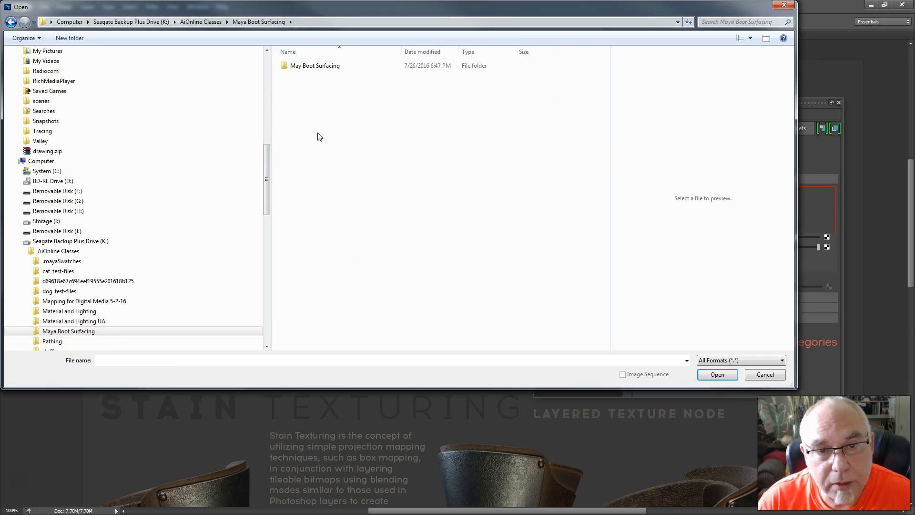
Open tileable-leather.jpg from the May Boot Surfacing project's sourceimages folder to view the source texture
double_click(307, 67)
double_click(306, 176)
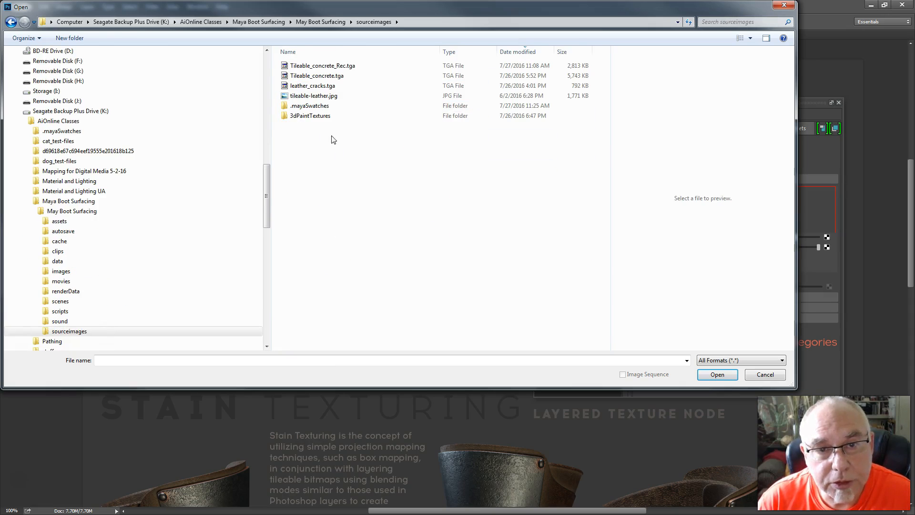
left_click(324, 96)
left_click(700, 375)
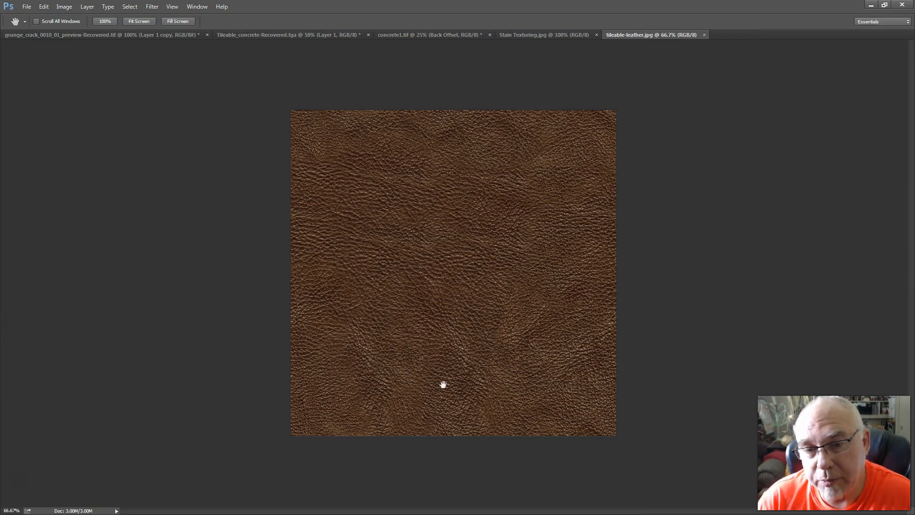
Return to Maya's main viewport, select the boot's main leather mesh, and display it unsmoothed
left_click(871, 5)
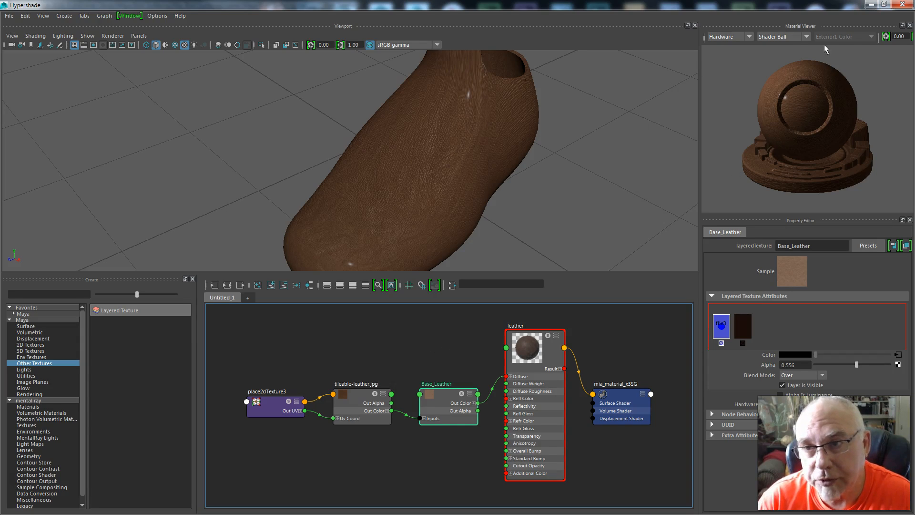
left_click(871, 4)
left_click(505, 248)
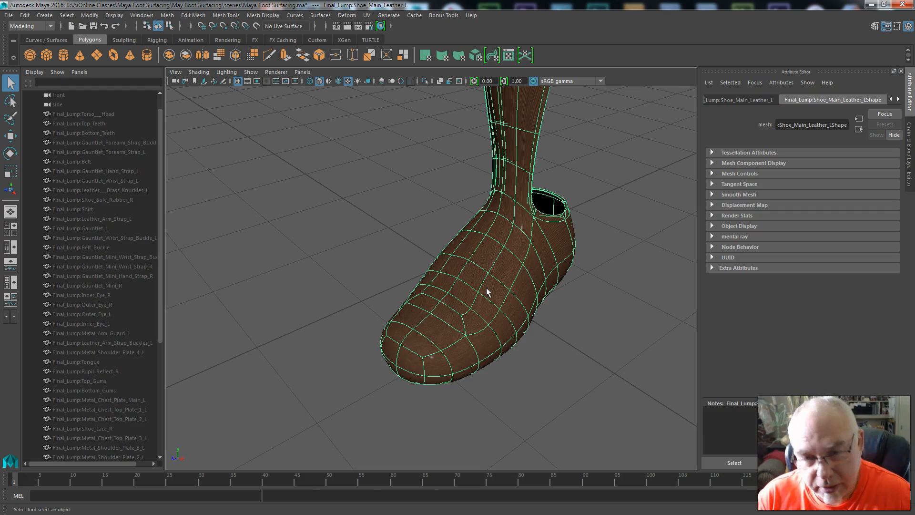
key("1")
scroll(488, 271, "down", 2)
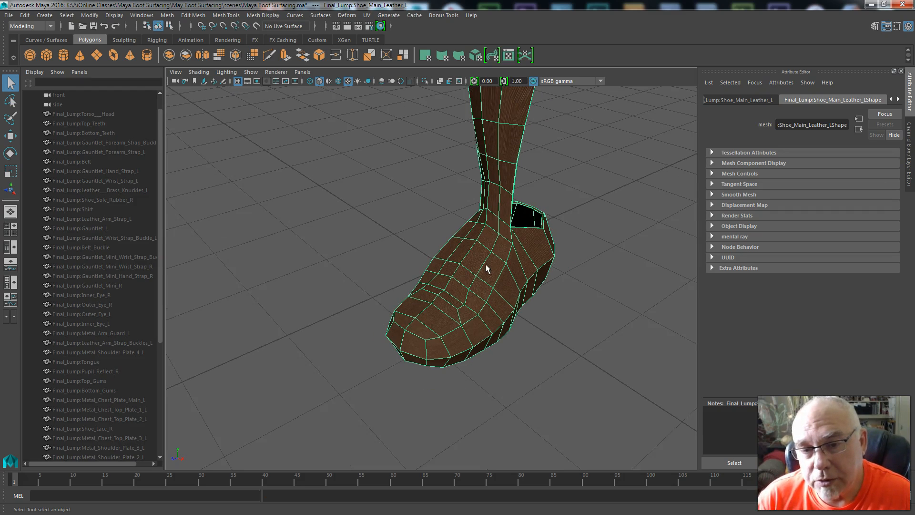
Apply automatic UV mapping with 3 planes to the boot mesh, without creating a new UV set
left_click(367, 16)
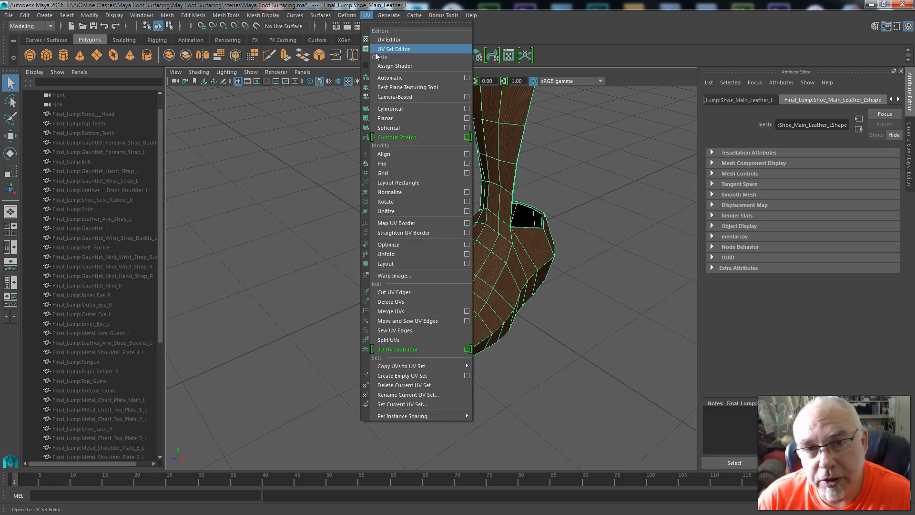
left_click(467, 80)
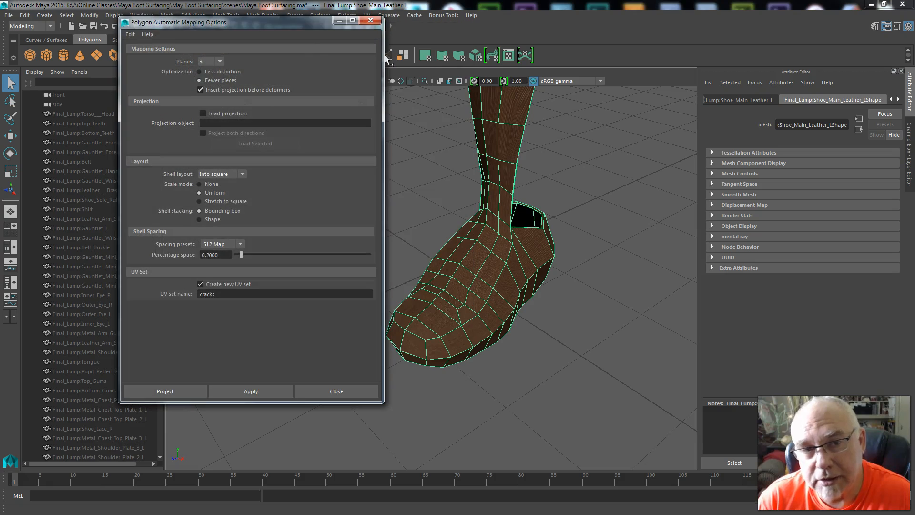
left_click_drag(270, 22, 681, 47)
left_click(628, 84)
left_click(627, 85)
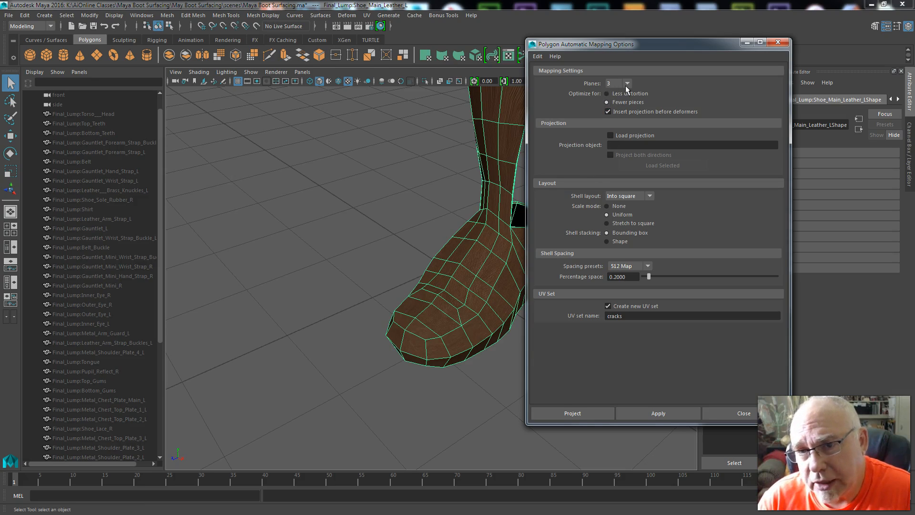
left_click(608, 307)
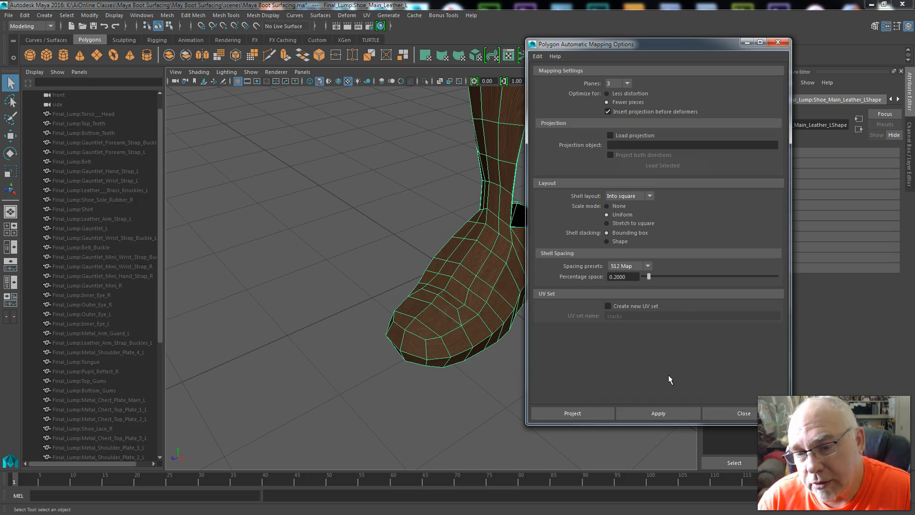
left_click(656, 412)
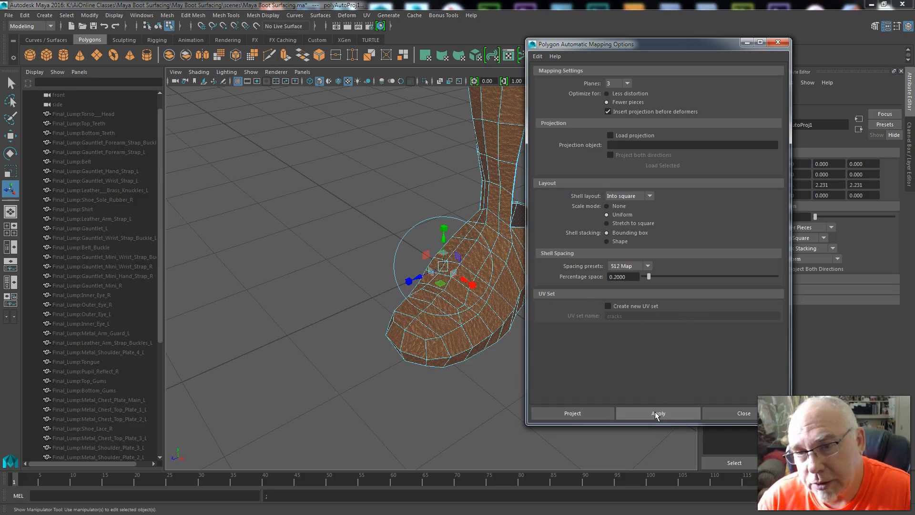
left_click(778, 42)
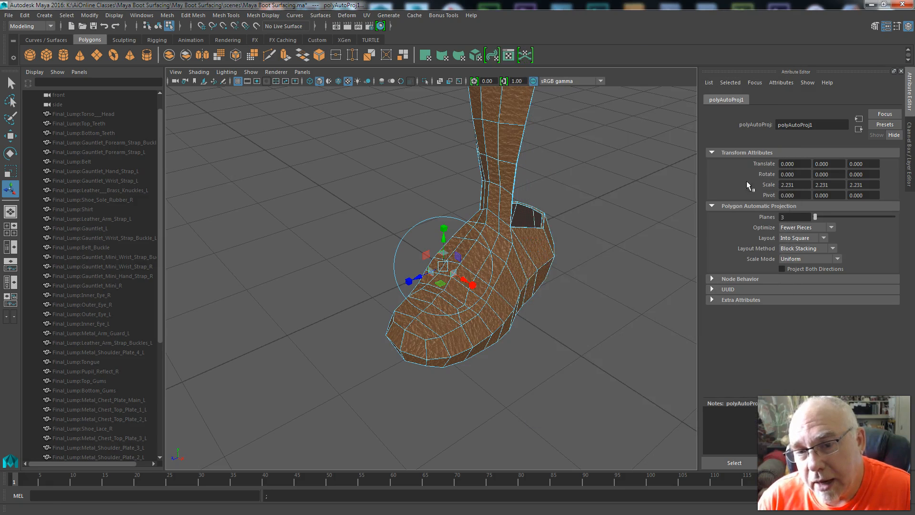
Check the leather pattern on the boot, deselect its automatic projection, and turn the smooth mesh preview back on
mouse_move(474, 285)
left_mouse_down("alt")
mouse_move(467, 289)
mouse_move(480, 285)
left_mouse_up("alt")
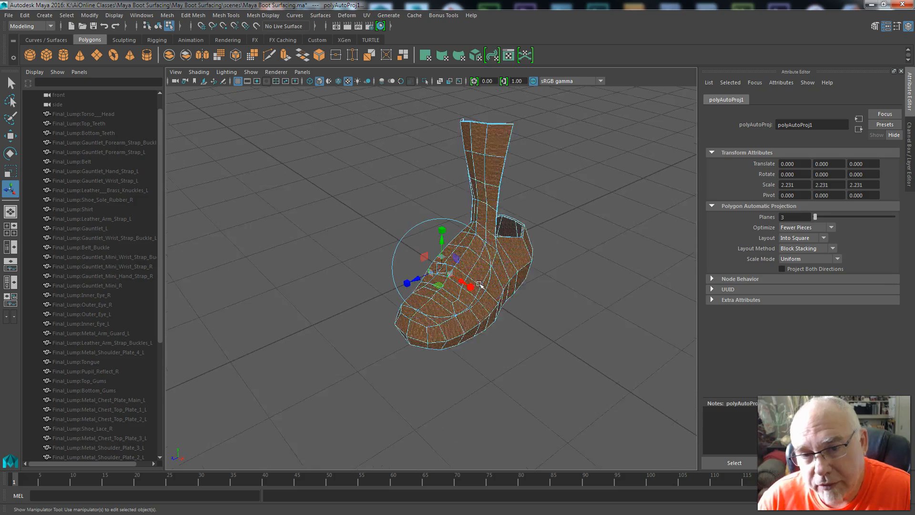
scroll(480, 285, "up", 2)
left_click(471, 284)
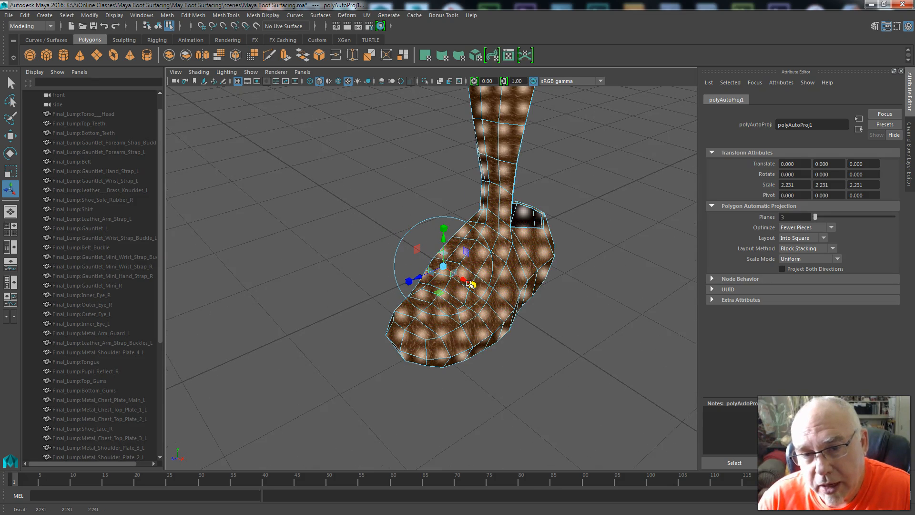
scroll(477, 281, "up", 2)
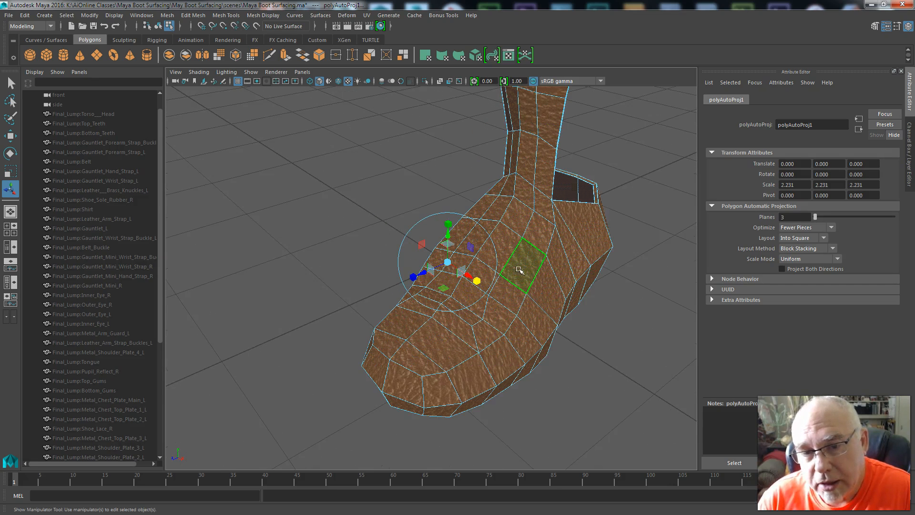
scroll(485, 275, "down", 8)
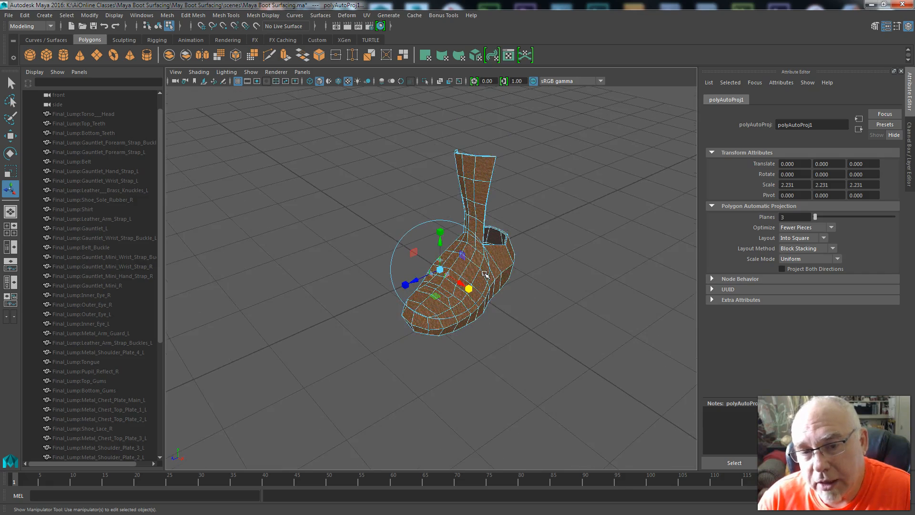
scroll(486, 275, "up", 6)
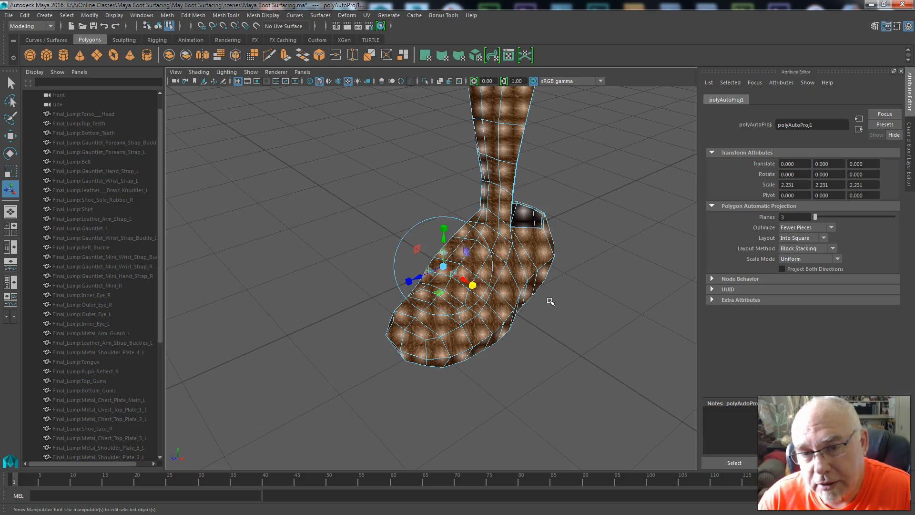
left_click(551, 301)
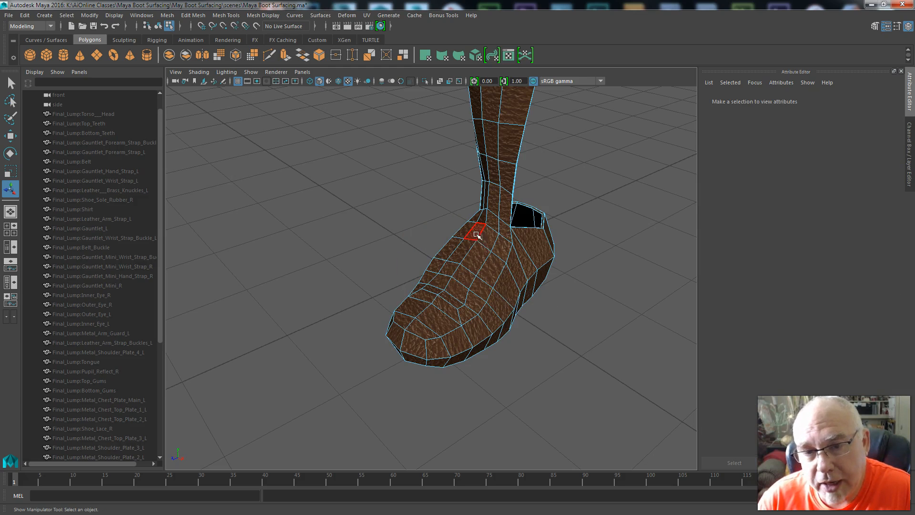
key("3")
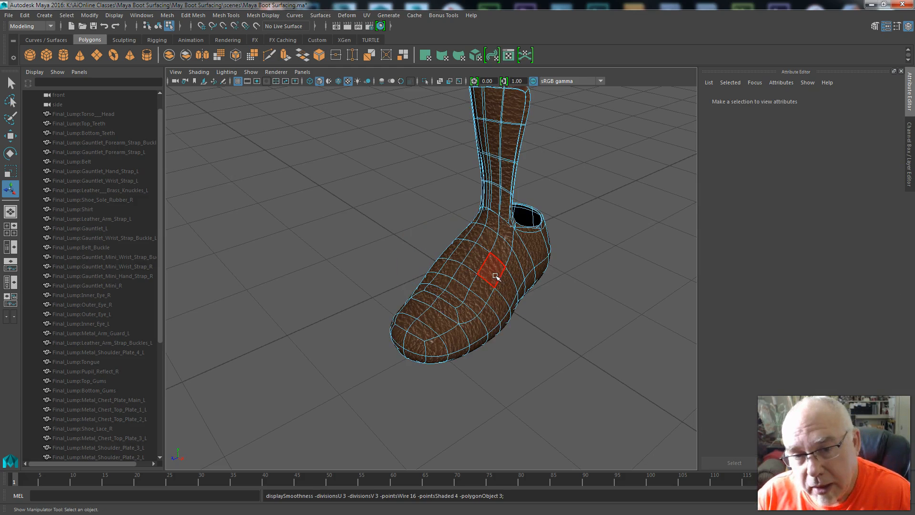
left_click_drag(507, 353, 487, 360, "alt")
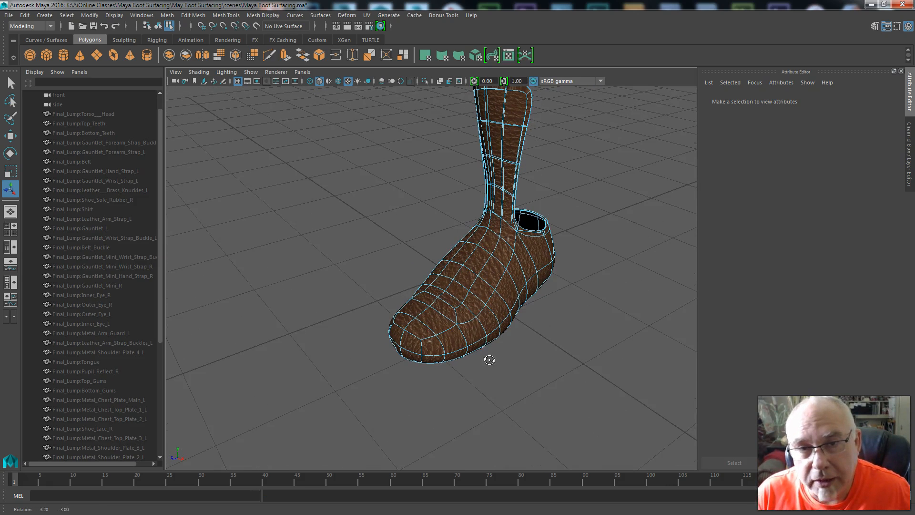
Open the UV Editor to check how the boot's UV shells lie over the leather texture, and minimize it again
left_click(366, 16)
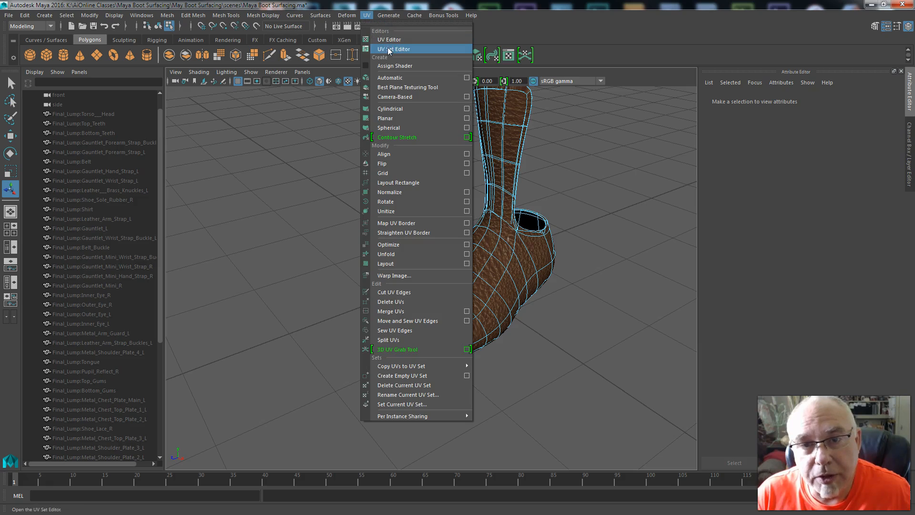
left_click(285, 81)
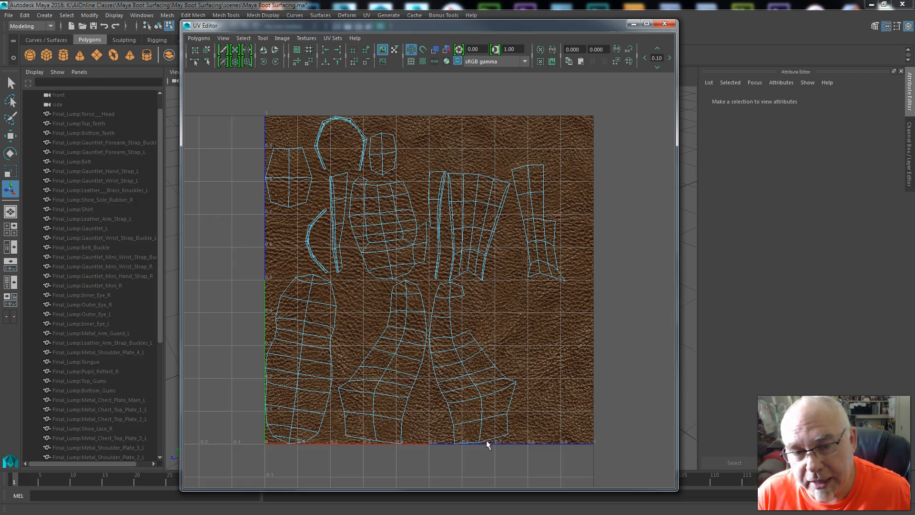
left_click(633, 26)
mouse_move(479, 384)
left_mouse_down("alt")
mouse_move(476, 418)
mouse_move(459, 382)
mouse_move(473, 374)
left_mouse_up("alt")
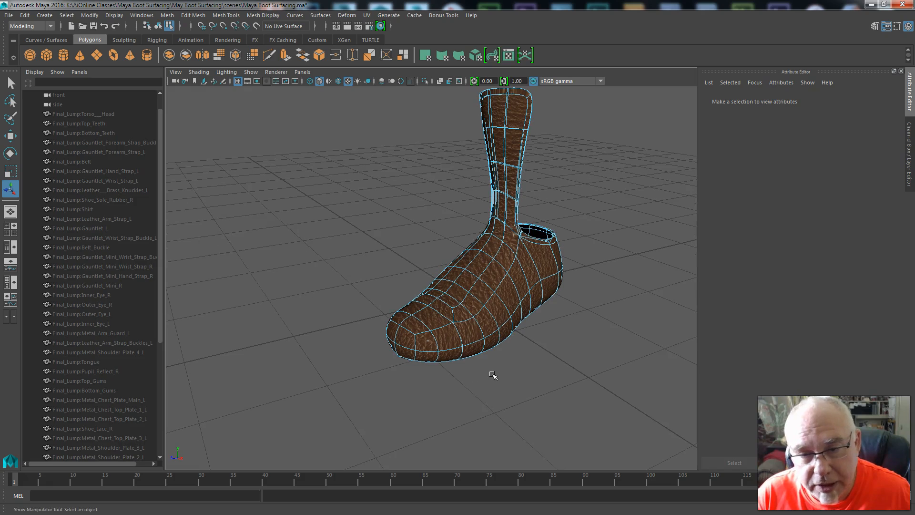
Switch the boot mesh back to object mode and inspect its leather pattern from several angles
right_click_drag(509, 188, 554, 193)
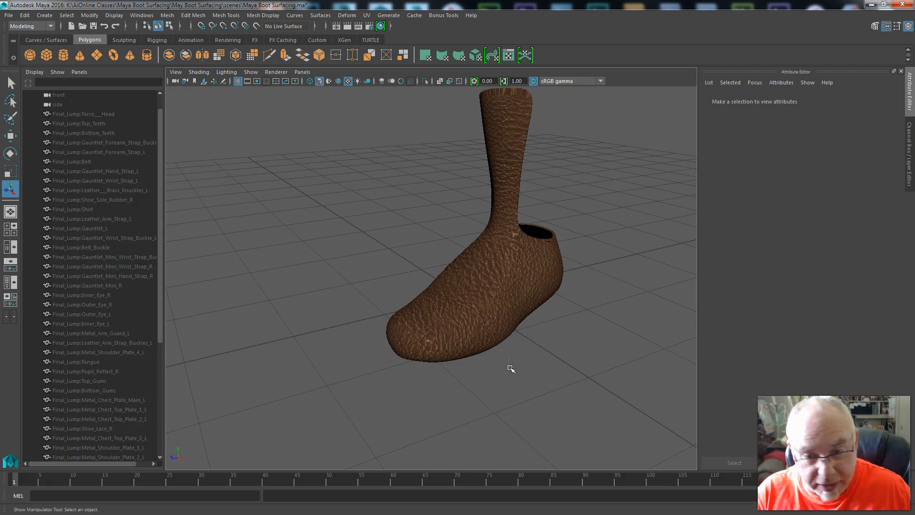
left_click_drag(543, 364, 433, 382, "alt")
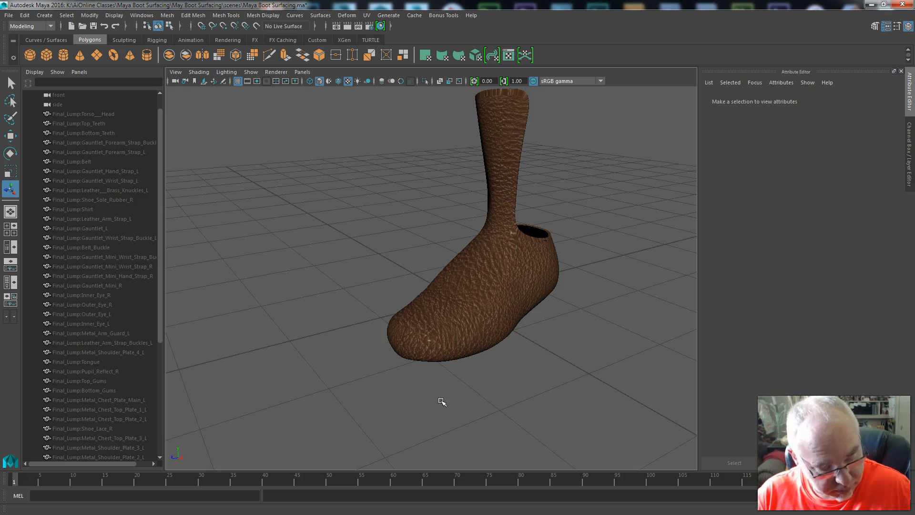
mouse_move(435, 396)
left_mouse_down("alt")
mouse_move(460, 413)
mouse_move(425, 402)
left_mouse_up("alt")
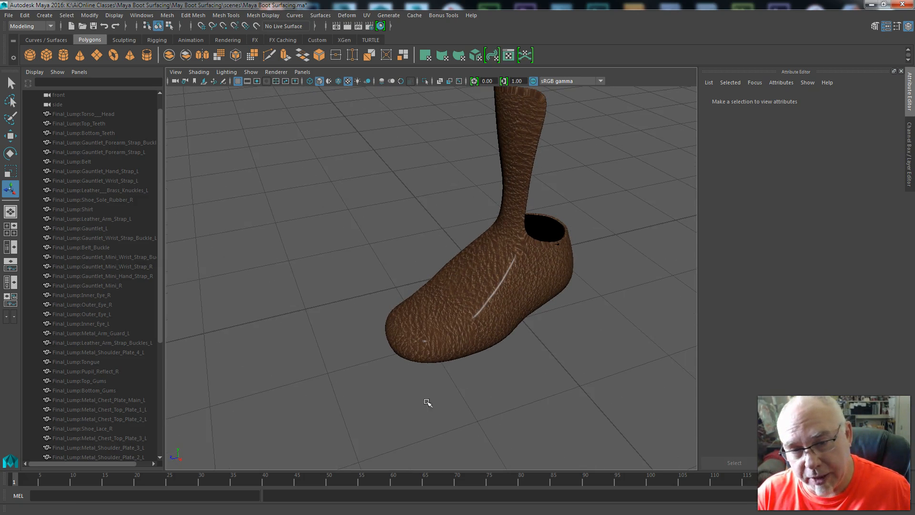
left_click_drag(491, 364, 470, 391, "alt")
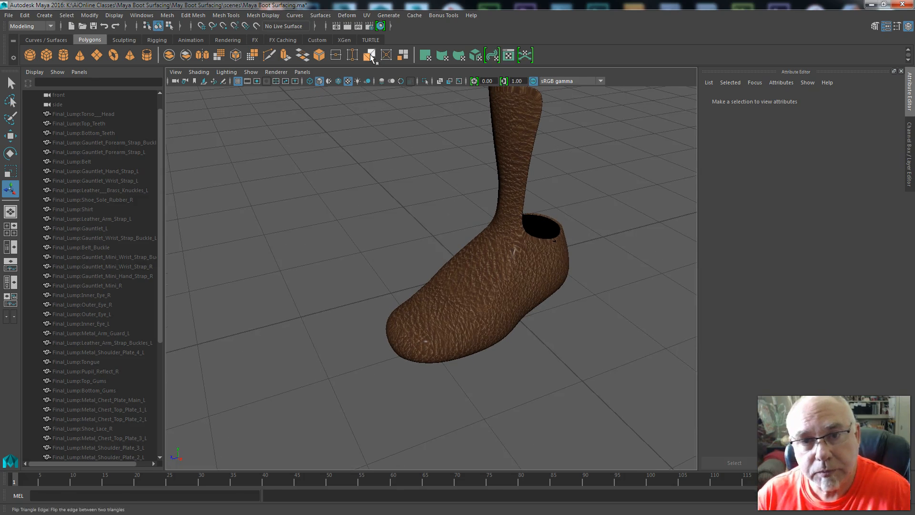
In Hypershade, set the Repeat UV of the tileable-leather.jpg texture's place2dTexture3 node to 4 by 4, and close Hypershade
left_click(381, 26)
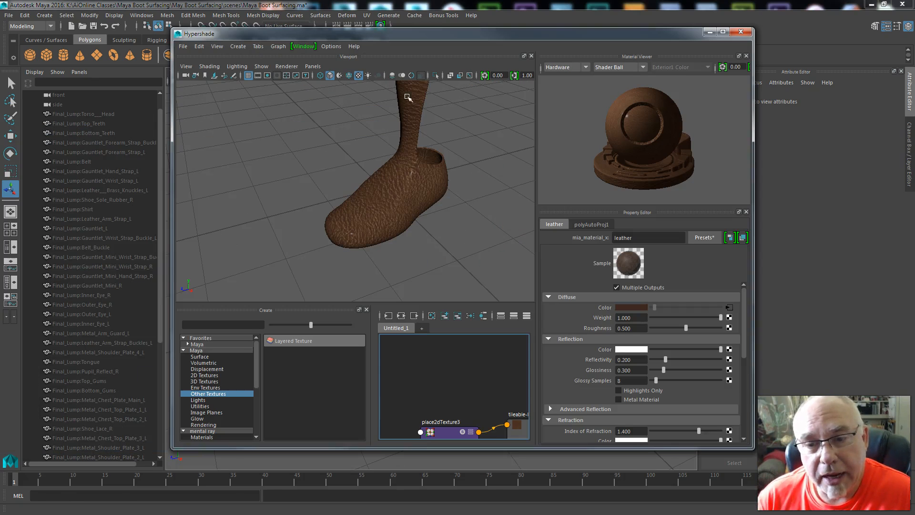
mouse_move(485, 40)
left_mouse_down()
mouse_move(450, 33)
mouse_move(488, 40)
left_mouse_up()
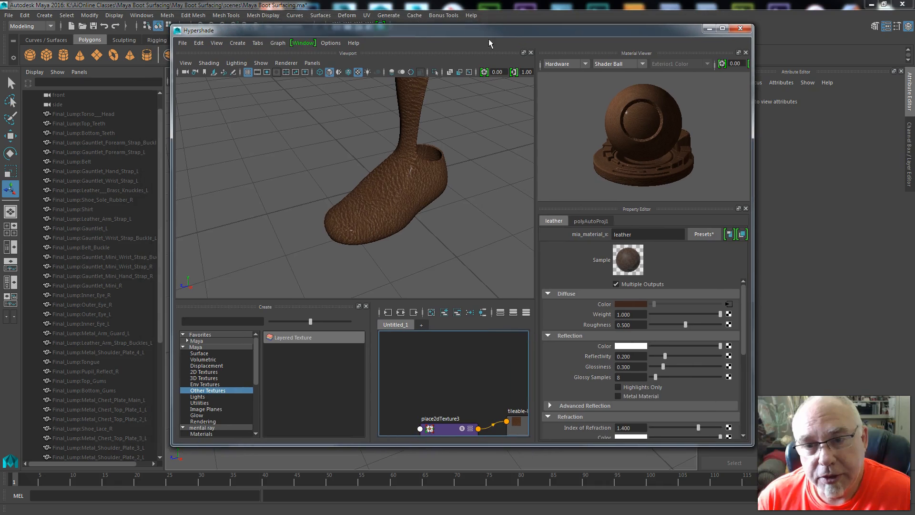
left_click(722, 29)
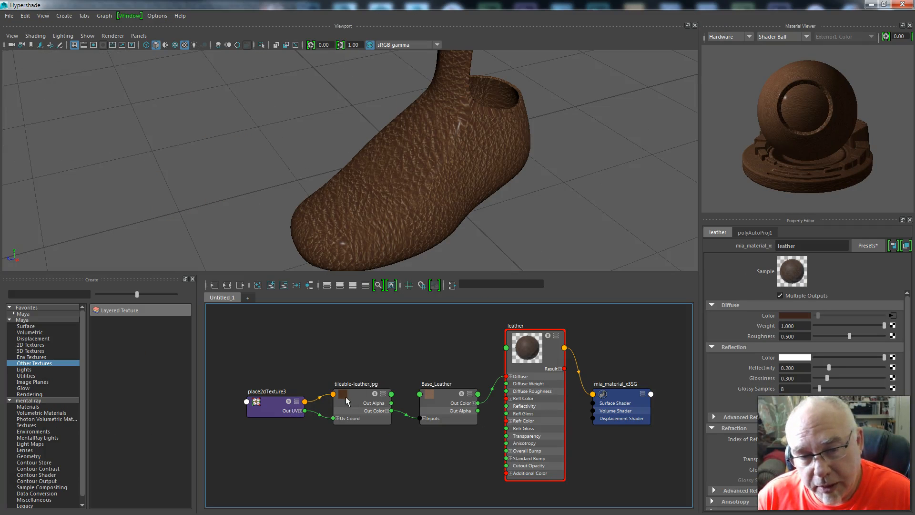
left_click(362, 393)
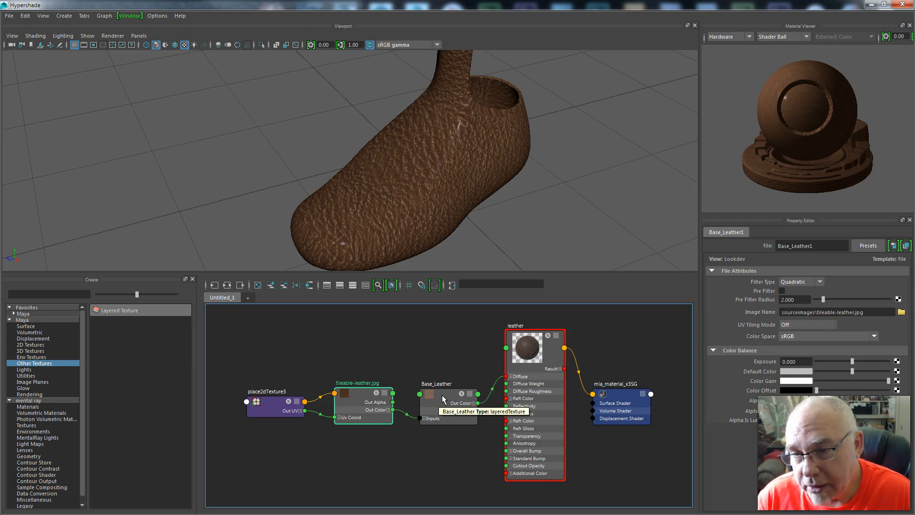
left_click(273, 402)
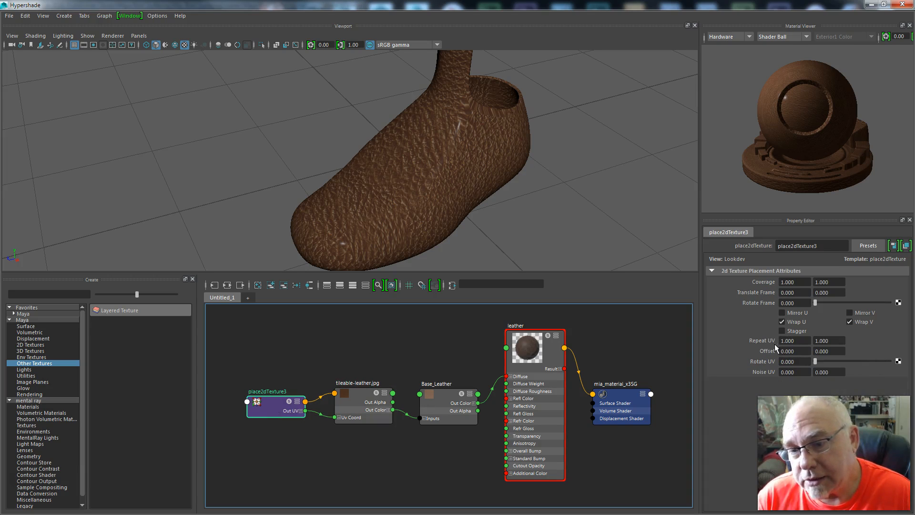
double_click(804, 341)
type("4")
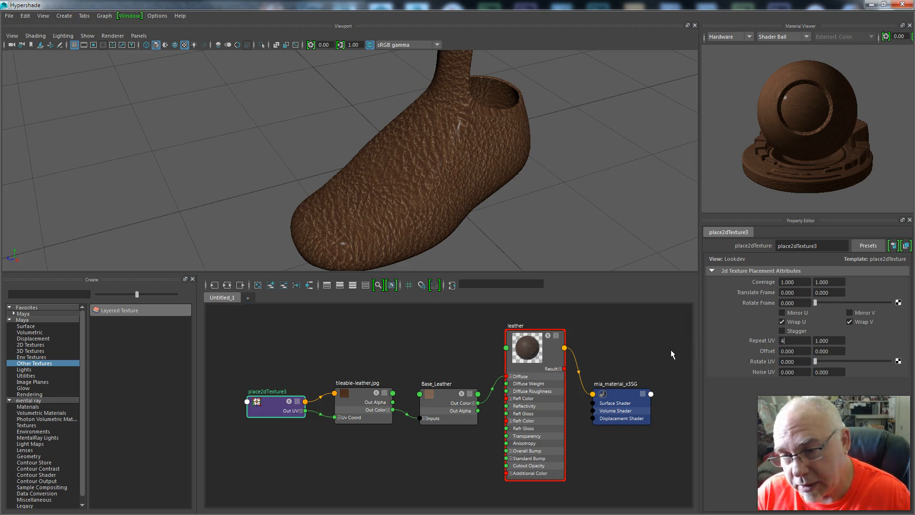
key("Return")
left_click_drag(838, 343, 765, 340)
type("4")
key("Return")
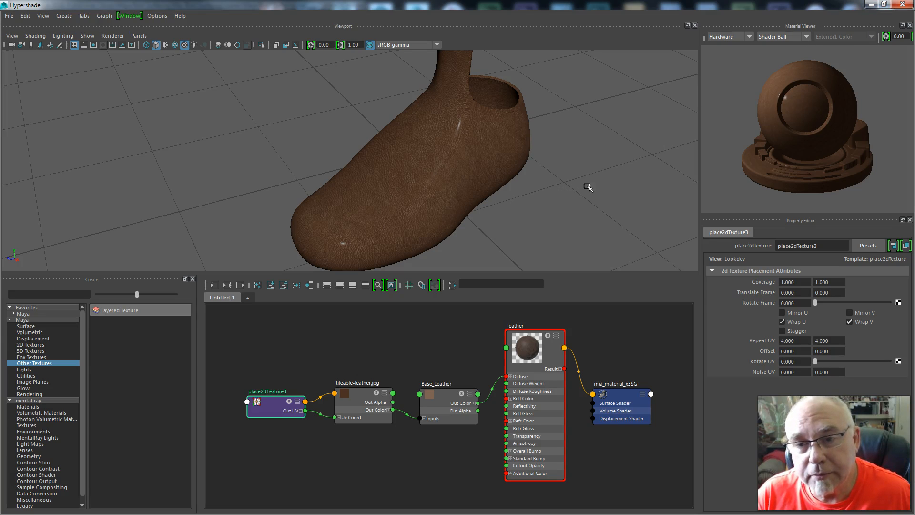
left_click(903, 4)
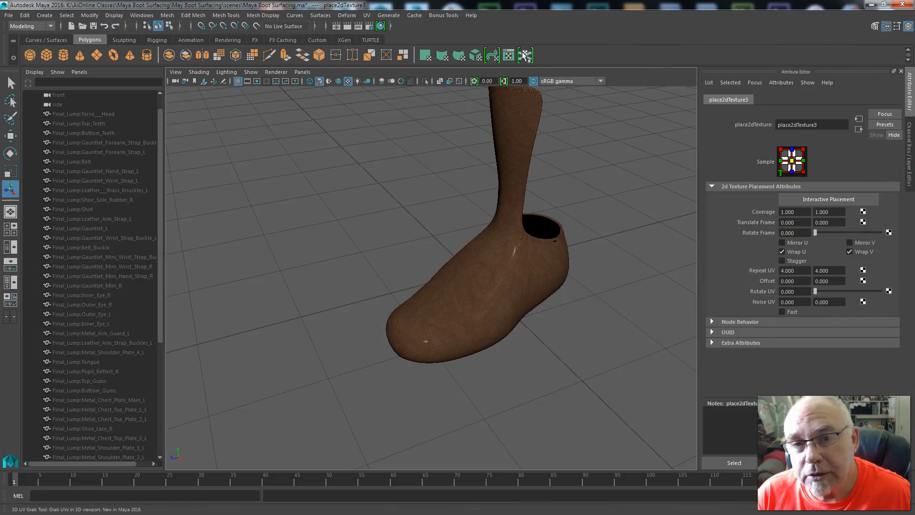
Reopen Hypershade, close and restore its viewport panel, and adjust the panel's height to leave more room for the node graph
left_click(382, 26)
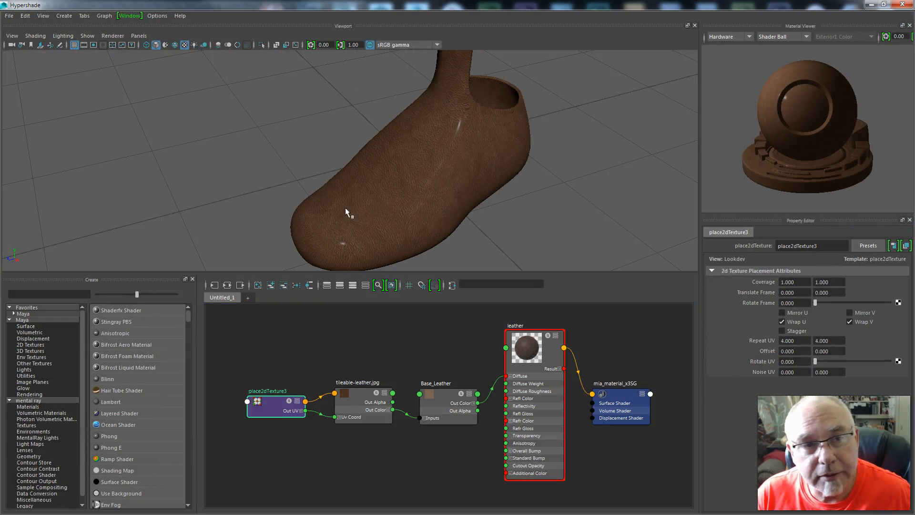
left_click(129, 15)
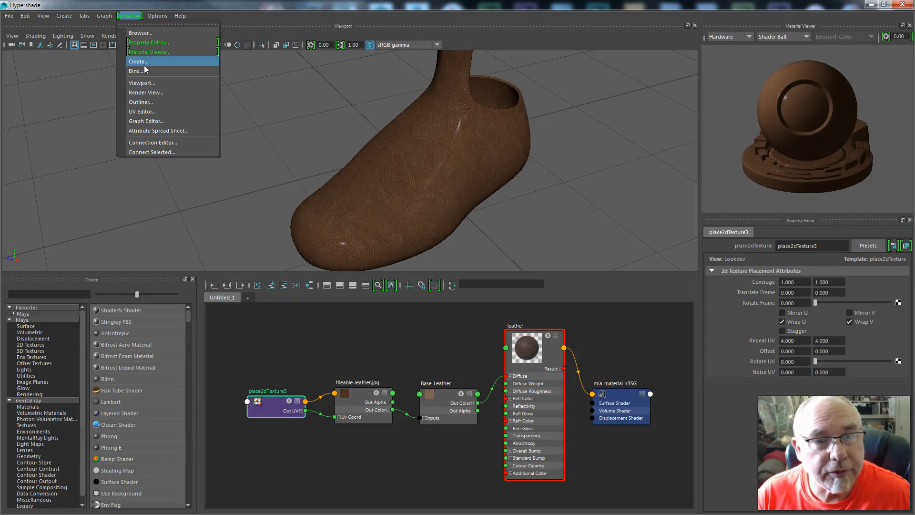
left_click(147, 84)
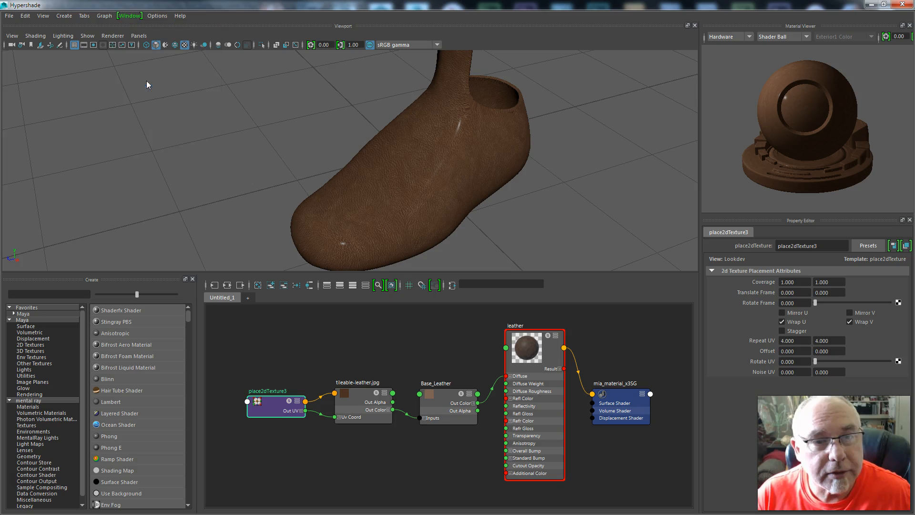
left_click(695, 27)
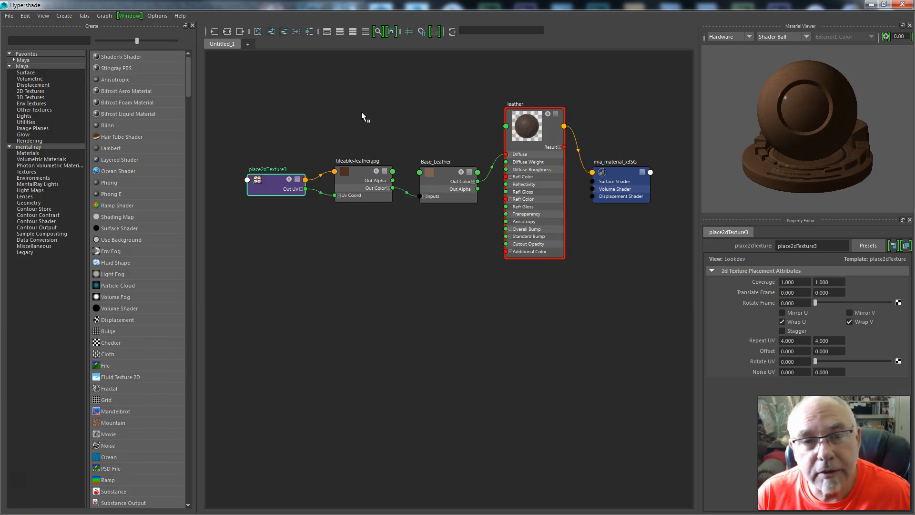
left_click(129, 16)
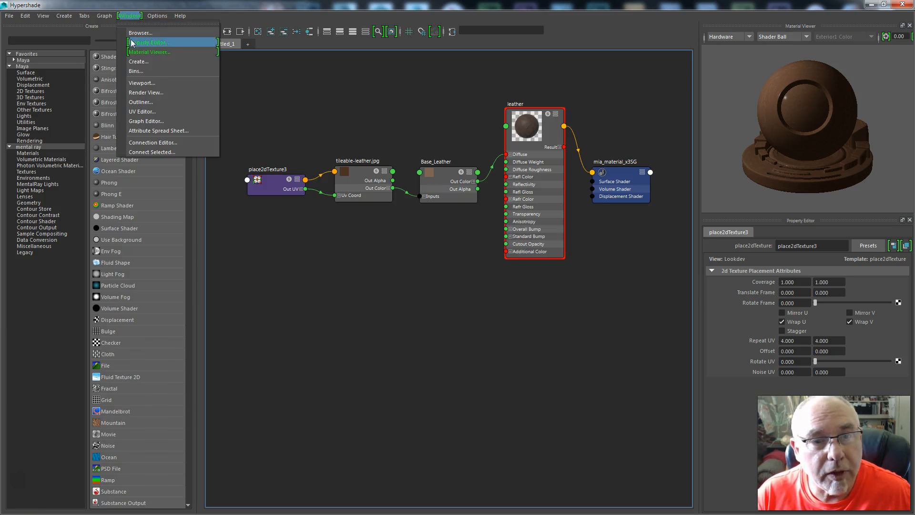
left_click(143, 87)
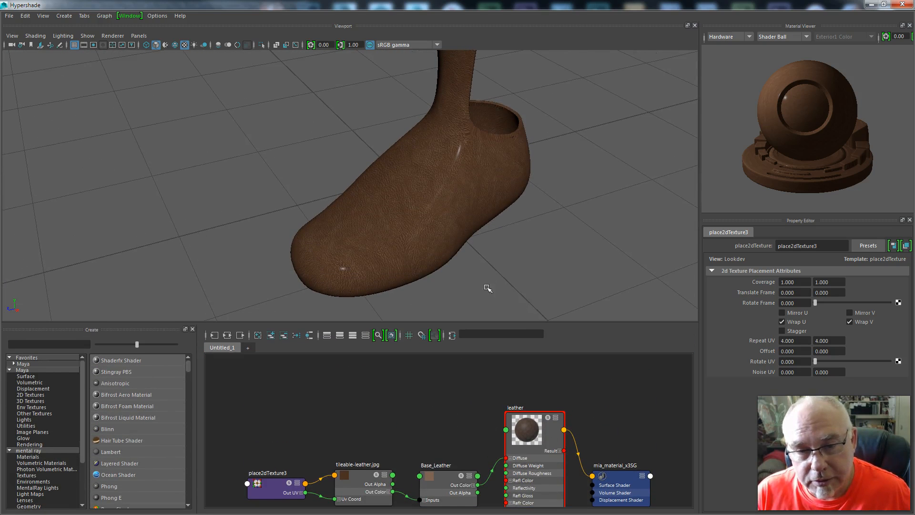
left_click_drag(471, 322, 501, 237)
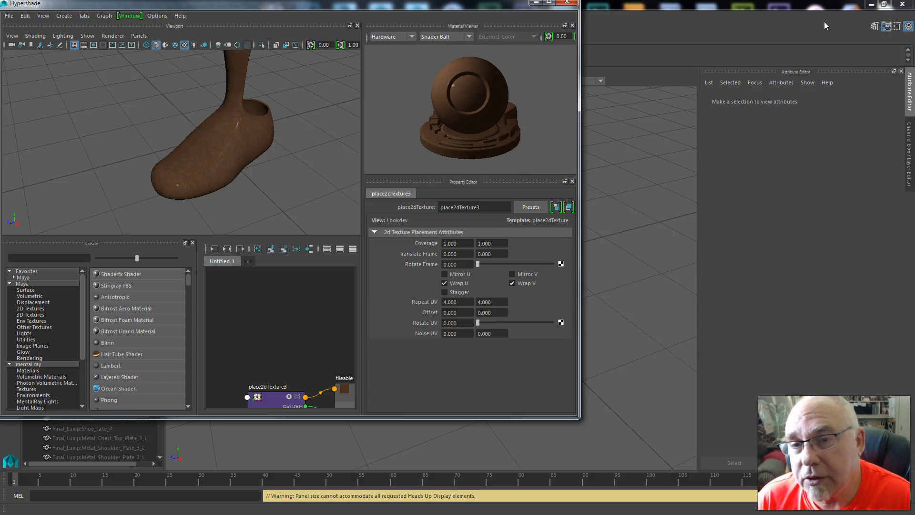
Close Hypershade, open Render View, reframe the boot larger in the main viewport, and take a fresh wireframe snapshot of it
left_click(884, 4)
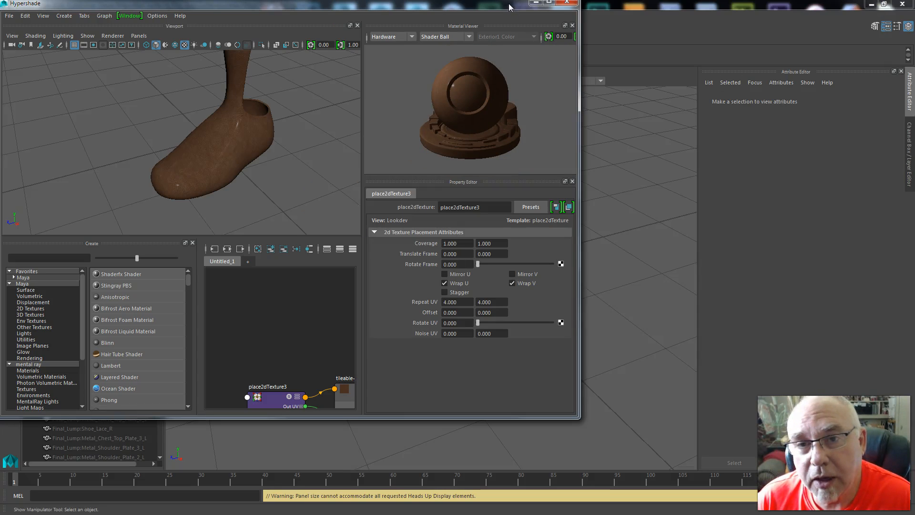
left_click(567, 3)
left_click(337, 25)
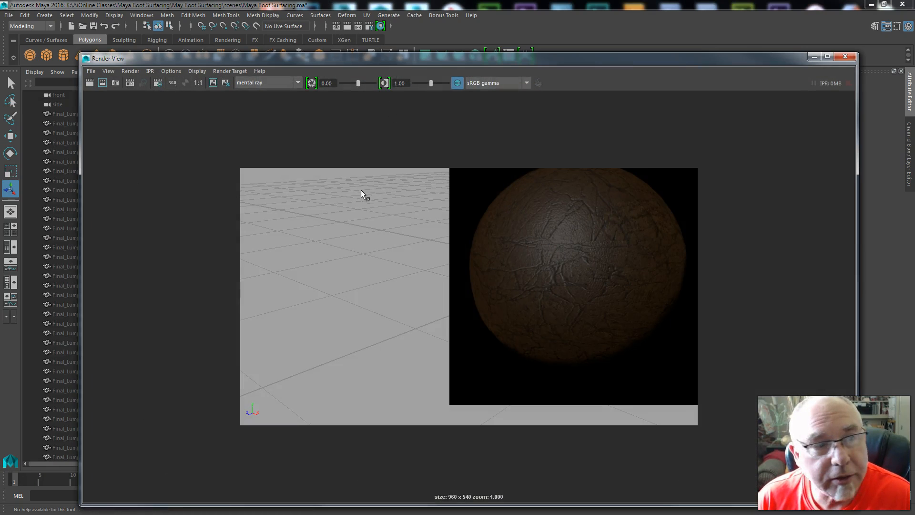
left_click_drag(313, 61, 360, 34)
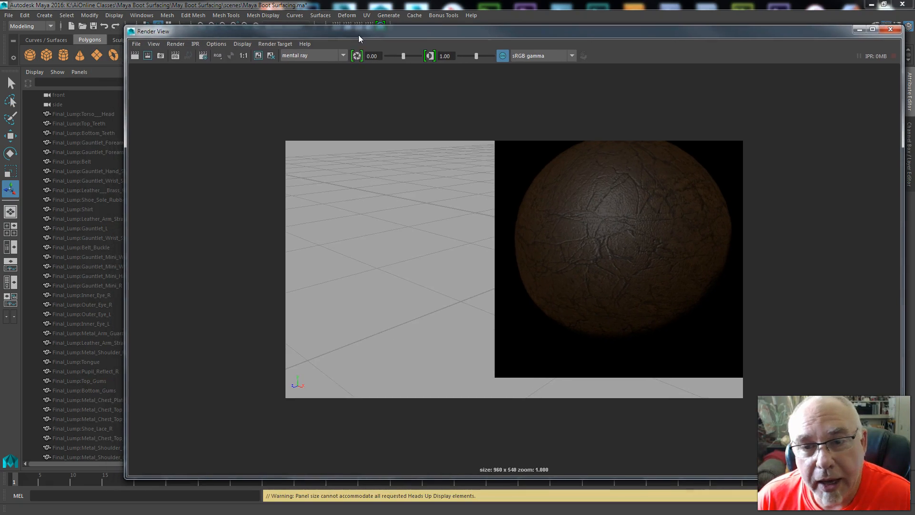
left_click(161, 56)
left_click_drag(790, 31, 246, 52)
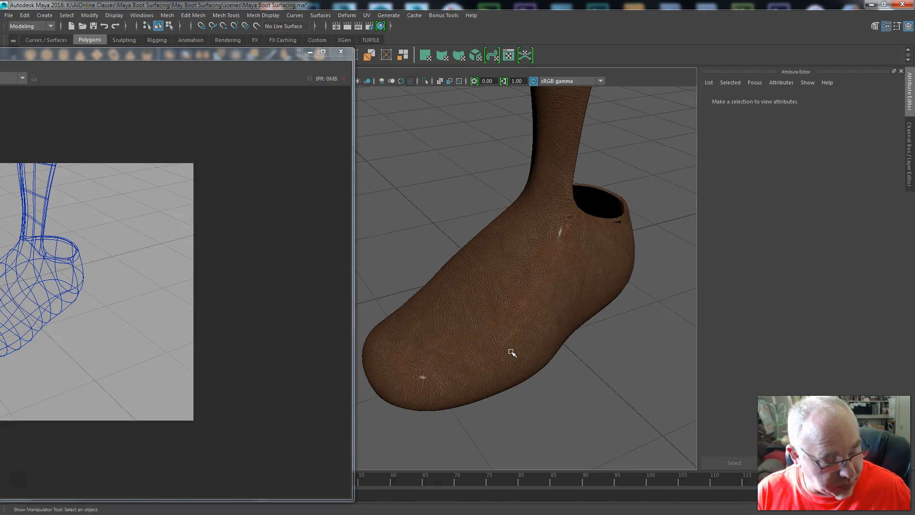
middle_click_drag(512, 352, 533, 345, "alt")
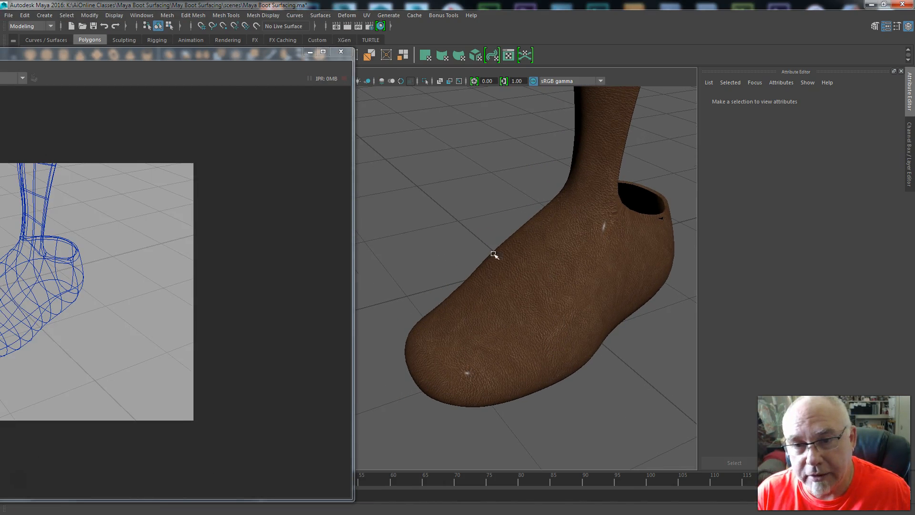
left_click_drag(253, 60, 787, 36)
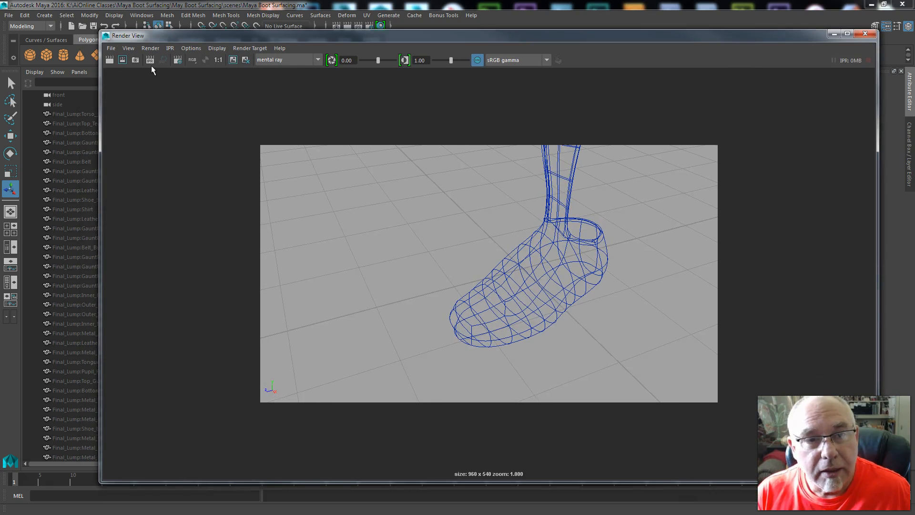
left_click(136, 64)
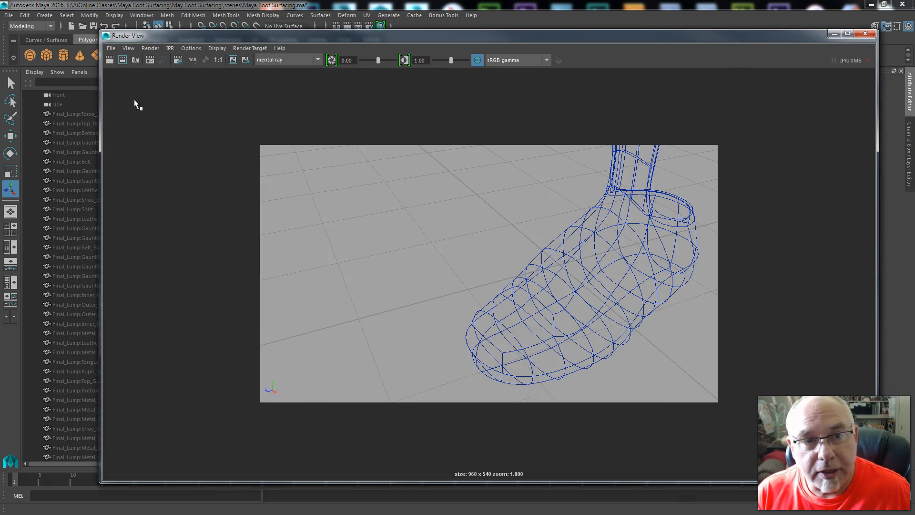
Start an IPR render on a region around the boot, and narrow and shift Render View to free up screen space
left_click(150, 61)
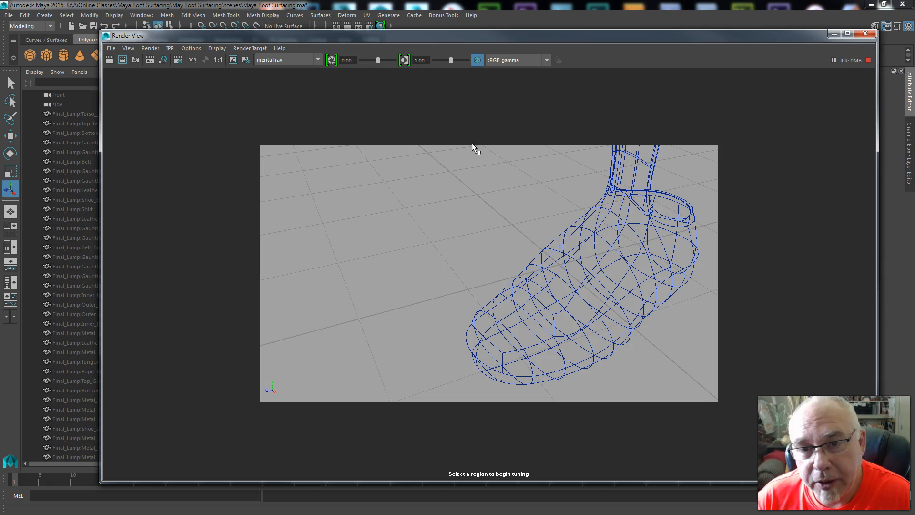
left_click_drag(469, 145, 718, 410)
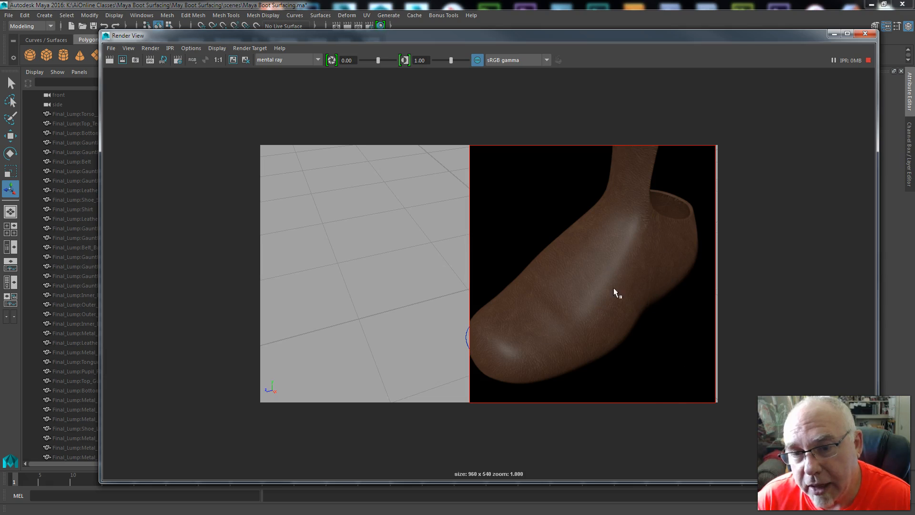
left_click_drag(100, 242, 222, 241)
left_click_drag(805, 38, 840, 23)
Shift Render View aside, reopen and widen Hypershade, and maximise it with the leather node network in view
left_click_drag(0, 72, 575, 38)
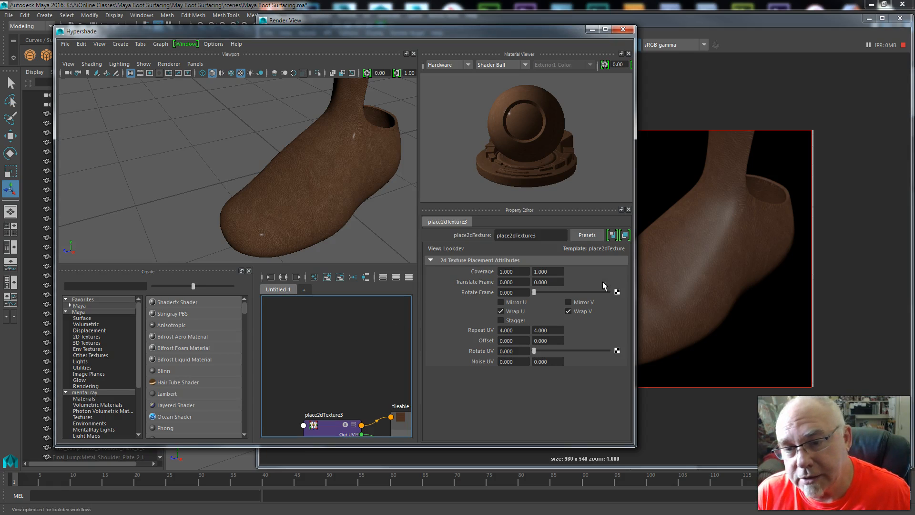
left_click_drag(635, 279, 755, 279)
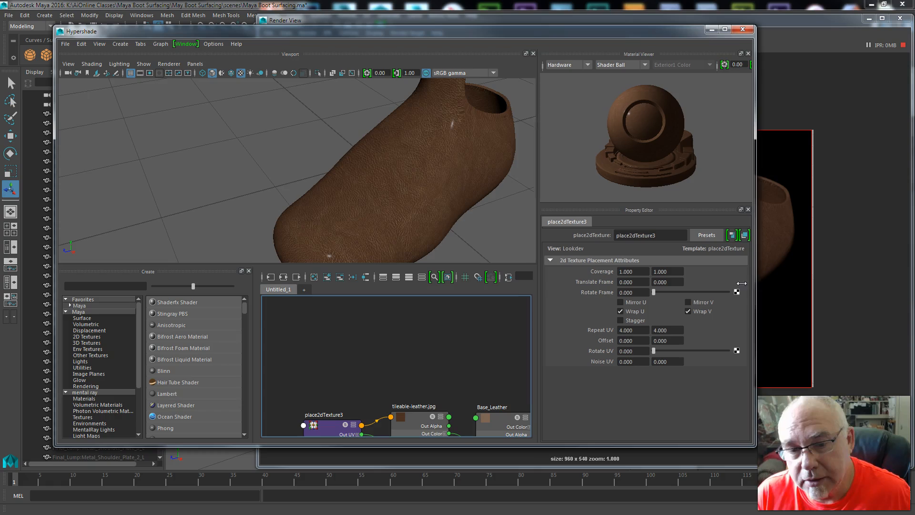
middle_click_drag(445, 394, 334, 345, "alt")
scroll(382, 322, "up", 1)
scroll(382, 333, "down", 1)
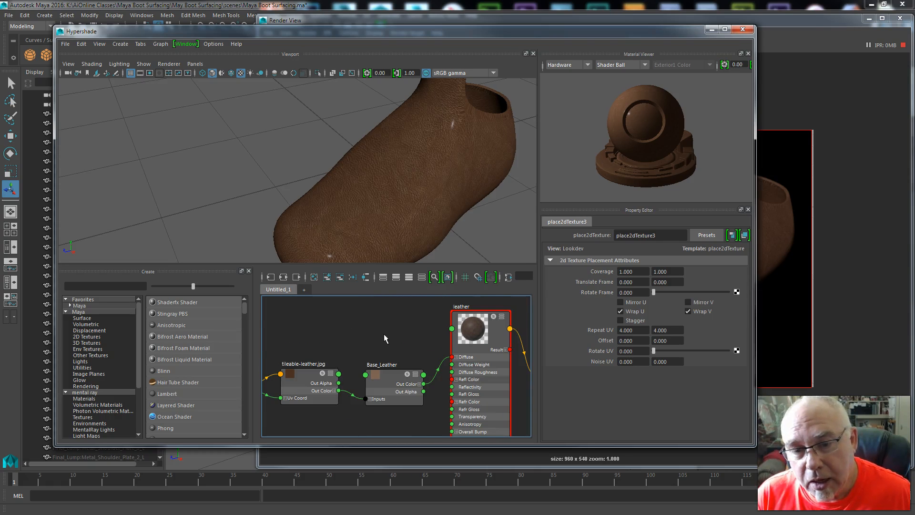
left_click(725, 29)
Add a new layer to the Base_Leather layered texture feeding the leather material's diffuse, and make that layer active
middle_click_drag(321, 323, 397, 323, "alt")
left_click(413, 356)
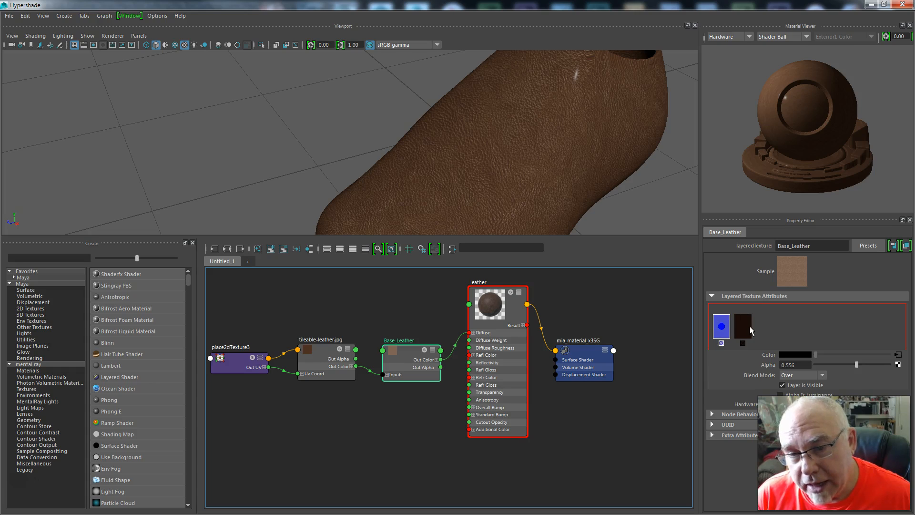
left_click(773, 325)
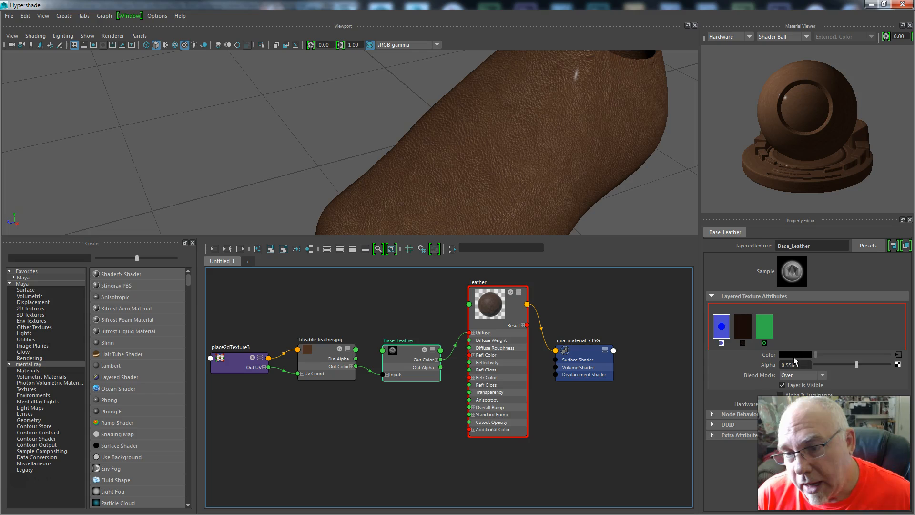
left_click(768, 331)
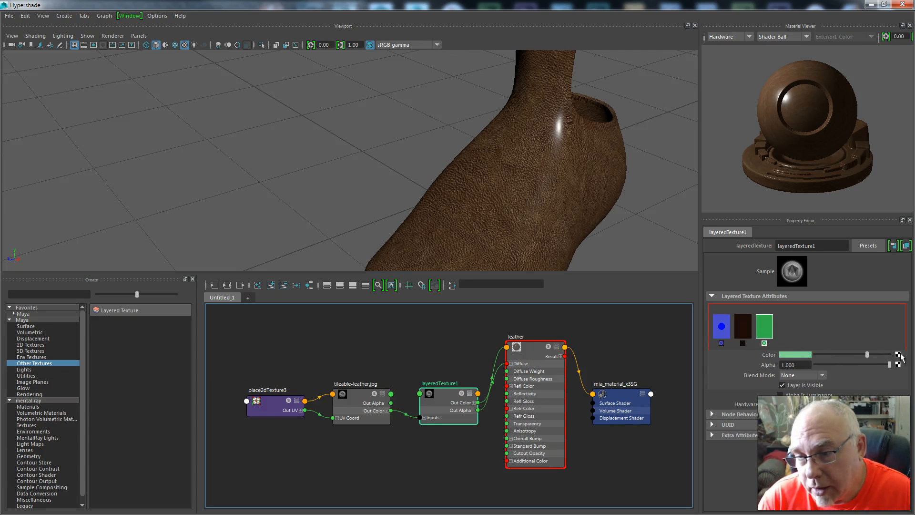
Map the new layer's color with a File texture that loads Tileable_concrete.tga from sourceimages
left_click(898, 356)
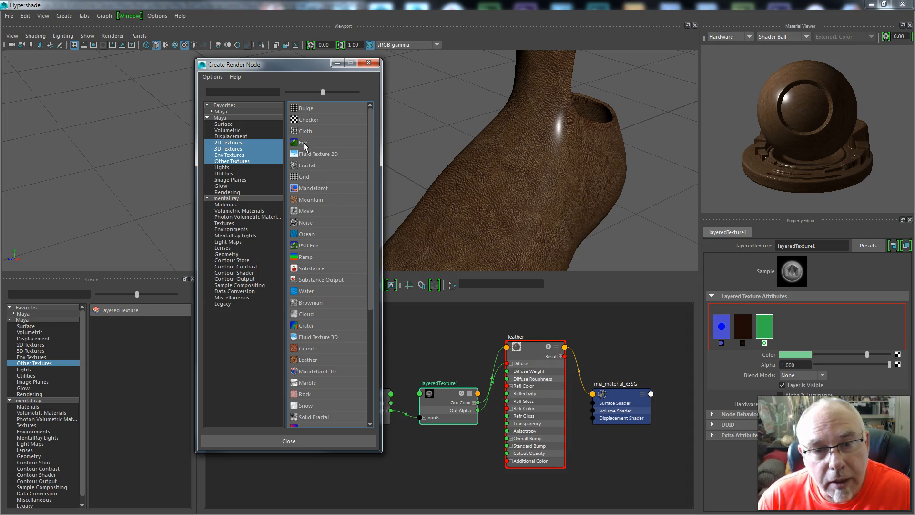
left_click(303, 143)
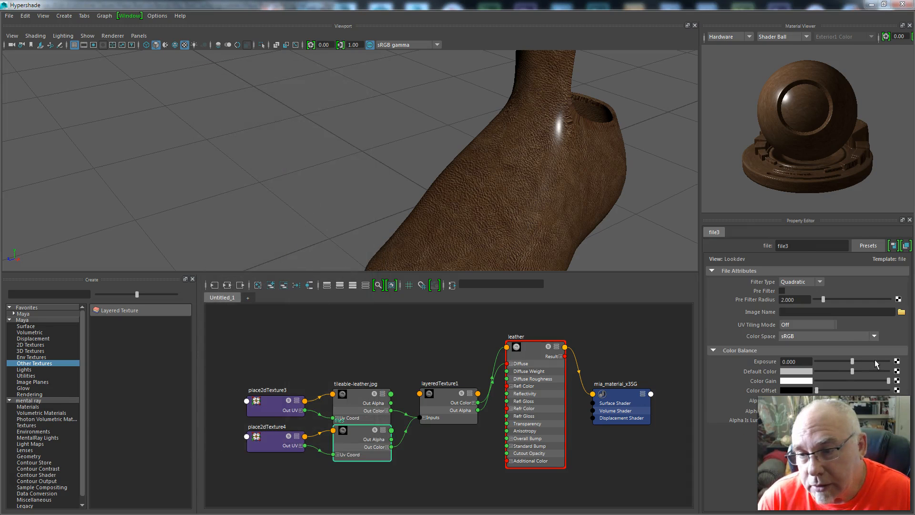
left_click(901, 312)
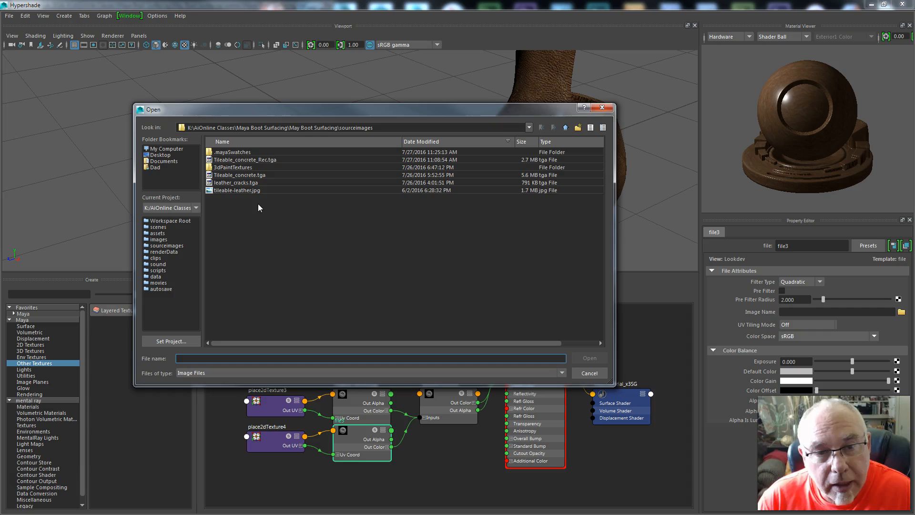
left_click(251, 176)
left_click(590, 358)
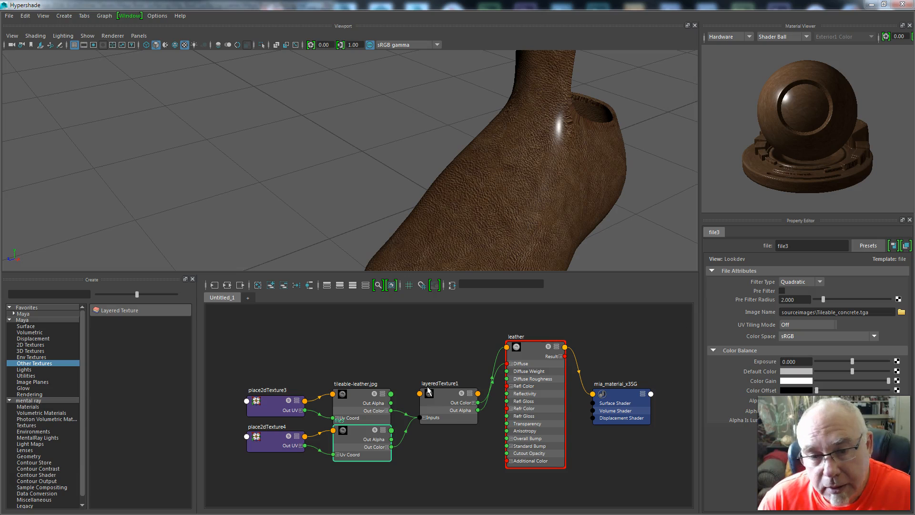
Rearrange the whole node graph so the two texture branches separate, and expand the inputs of layeredTexture1
left_click(446, 396)
left_click_drag(234, 316, 680, 491)
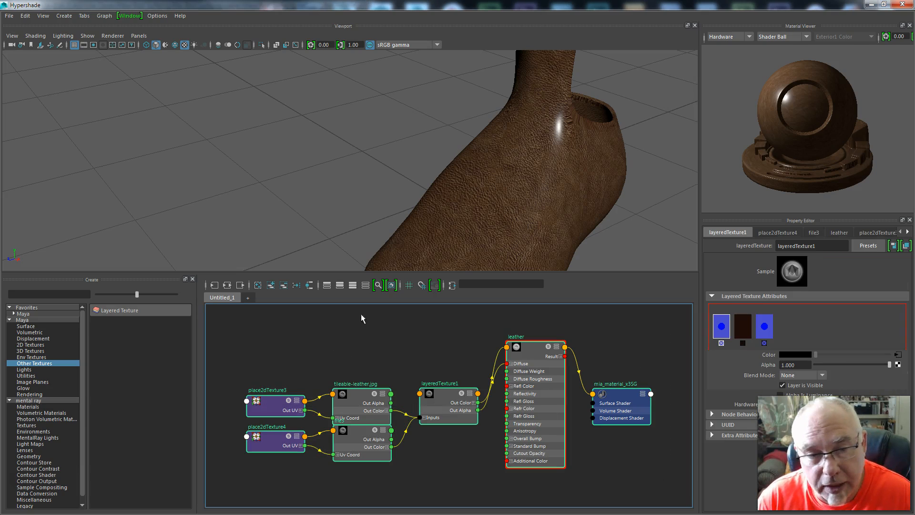
left_click(295, 286)
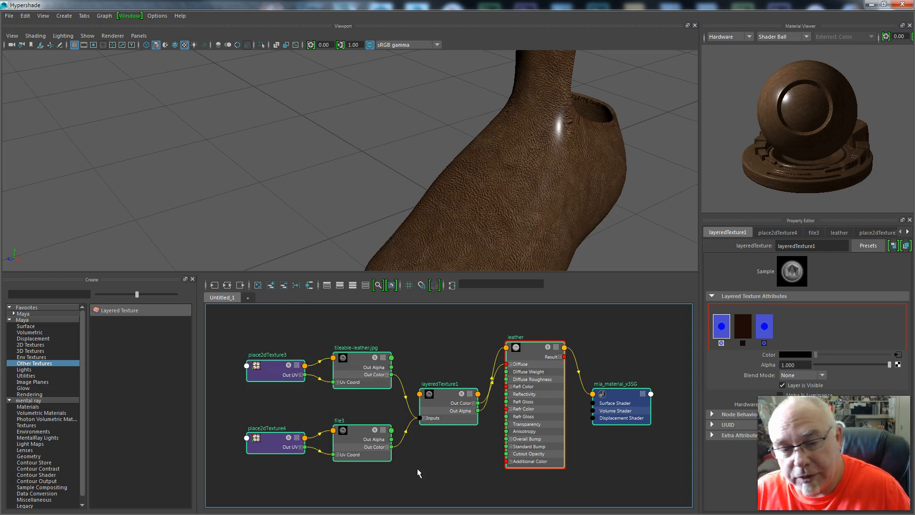
left_click(424, 418)
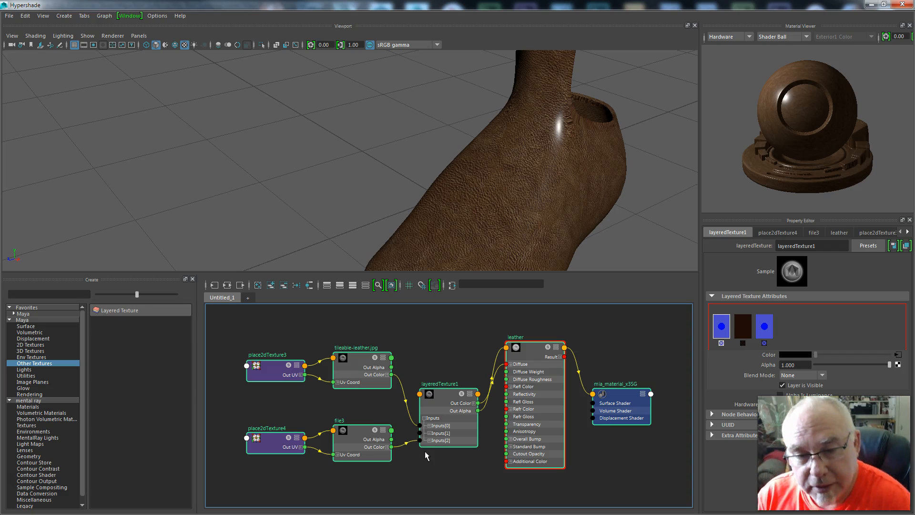
left_click(444, 397)
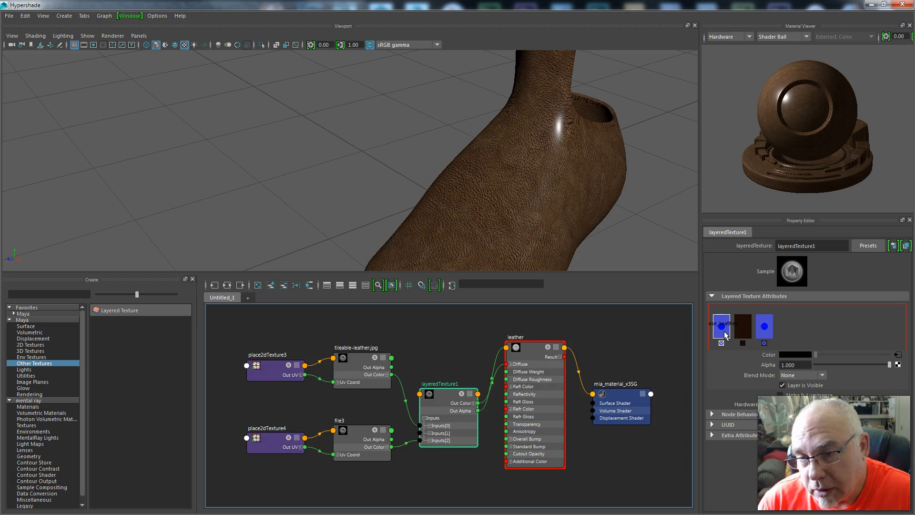
Move the concrete layer to the first place in layeredTexture1, ahead of the leather and brown layers
left_click(742, 334)
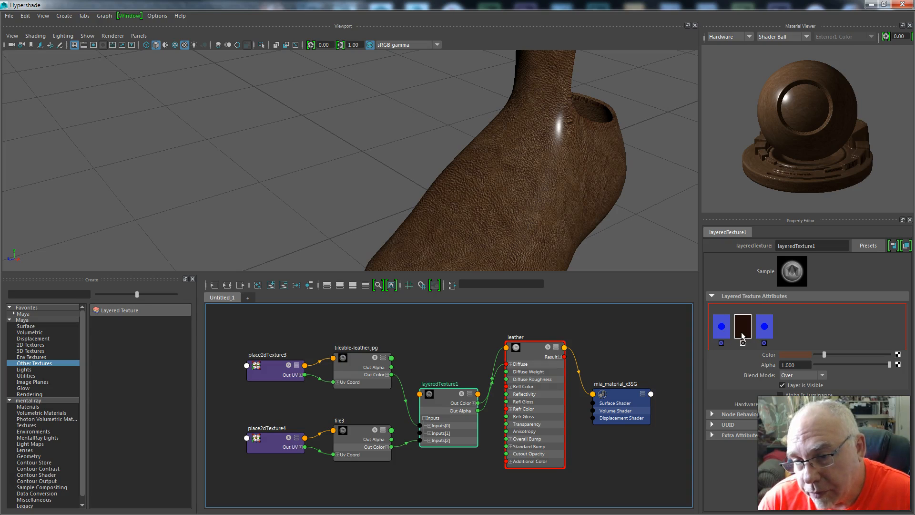
left_click(765, 334)
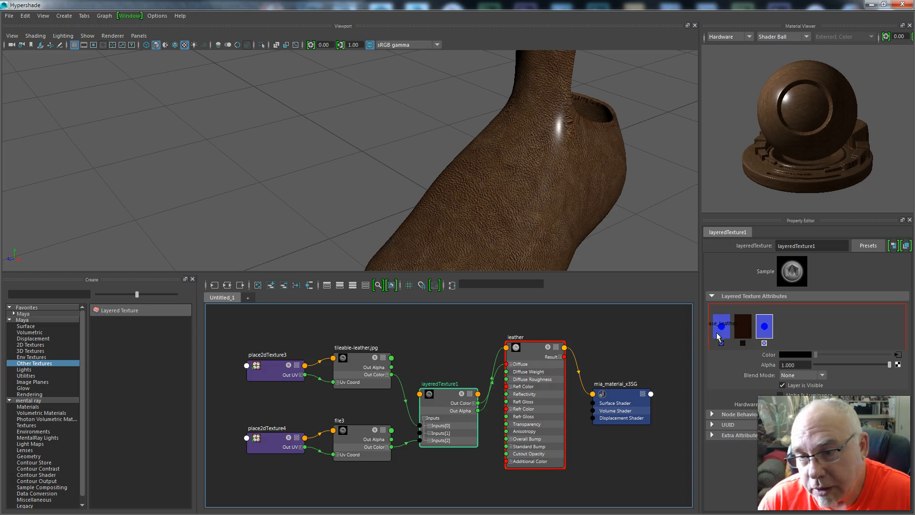
middle_click_drag(769, 335, 712, 332)
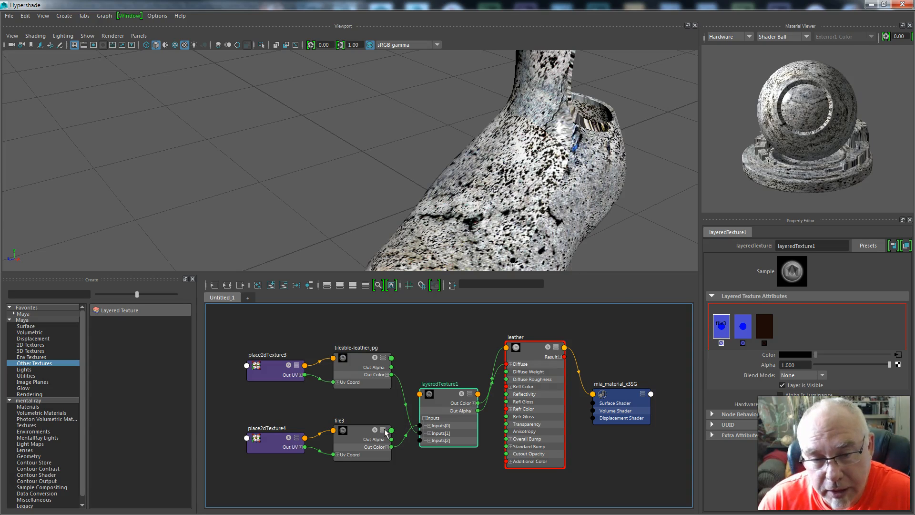
Rename the concrete file texture node file3 as concrete_stain
left_click(360, 431)
left_click(809, 246)
key("BackSpace")
key("BackSpace")
key("BackSpace")
key("BackSpace")
key("BackSpace")
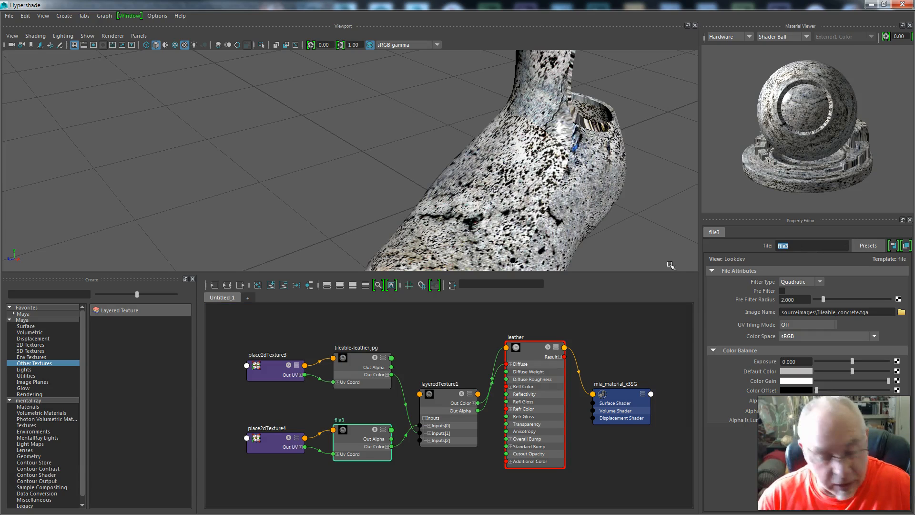
type("con")
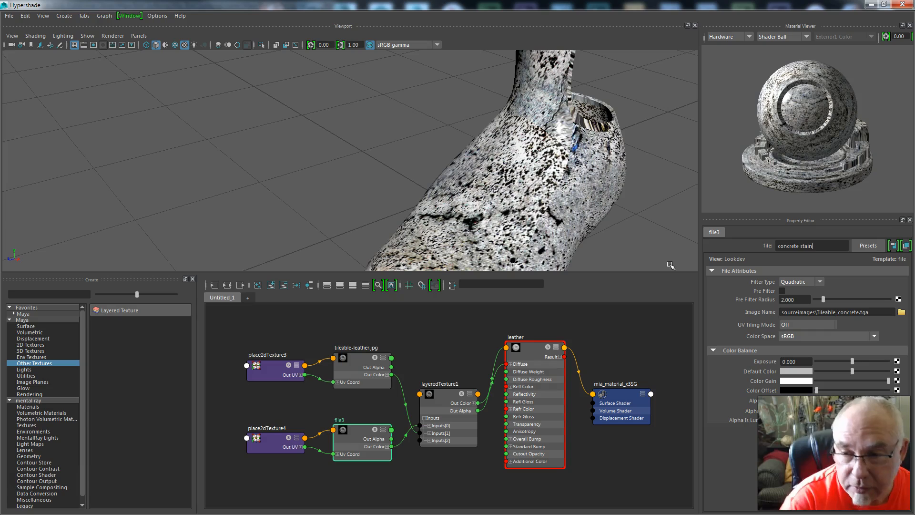
type("crete_stain")
key("Return")
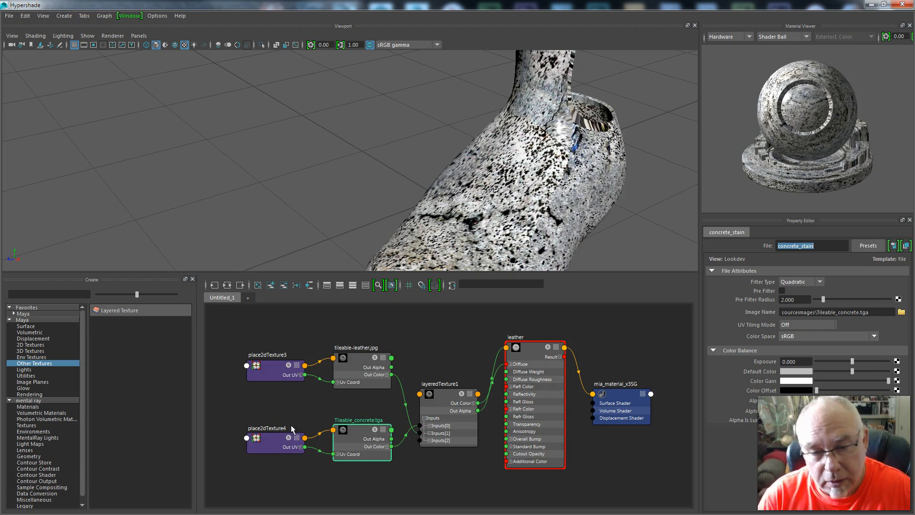
Arrange the graph so the concrete texture and its placement node sit above the tileable-leather.jpg nodes
left_click_drag(248, 417, 350, 480)
left_click_drag(345, 444, 337, 305)
left_click_drag(358, 424, 277, 346)
left_click_drag(348, 359, 345, 427)
scroll(324, 389, "down", 3)
left_click_drag(251, 308, 352, 377)
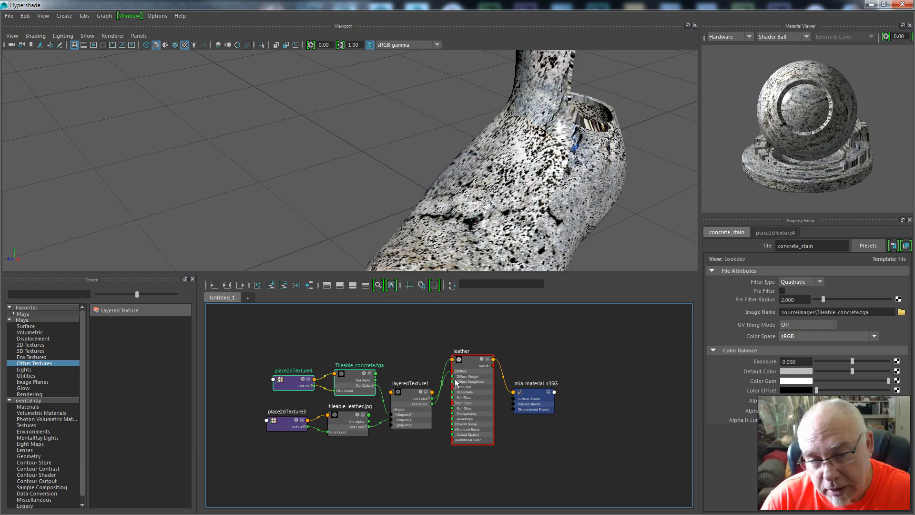
Set the Repeat UV of the concrete texture's place2dTexture4 node to 4 by 4
left_click(357, 350)
left_click(299, 387)
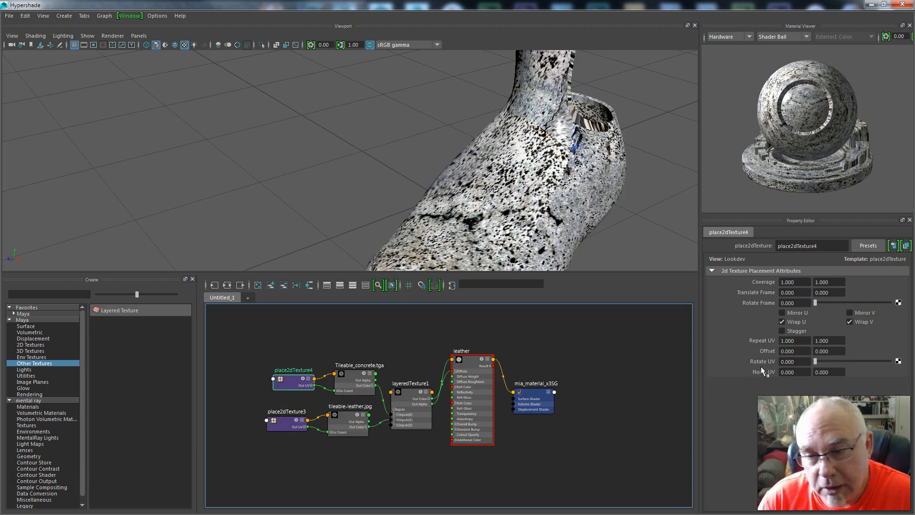
left_click(788, 340)
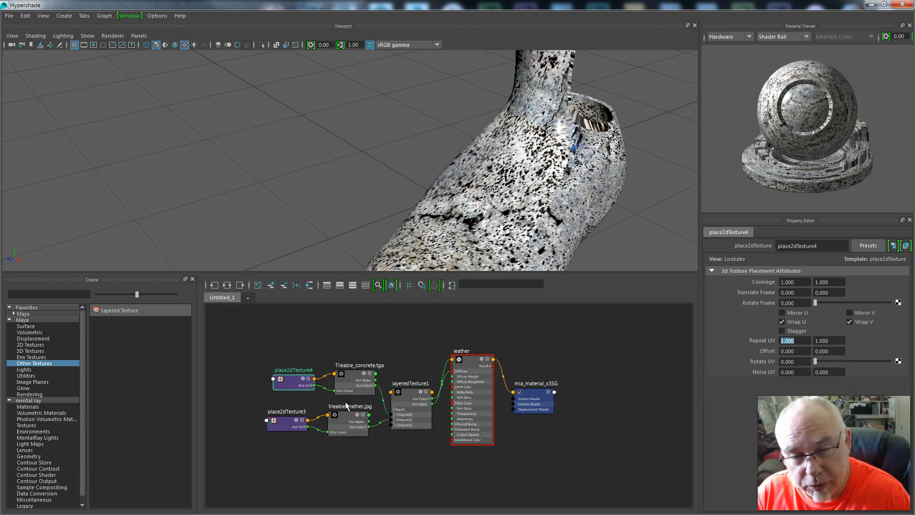
type("4")
left_click(843, 338)
left_click_drag(843, 338, 789, 340)
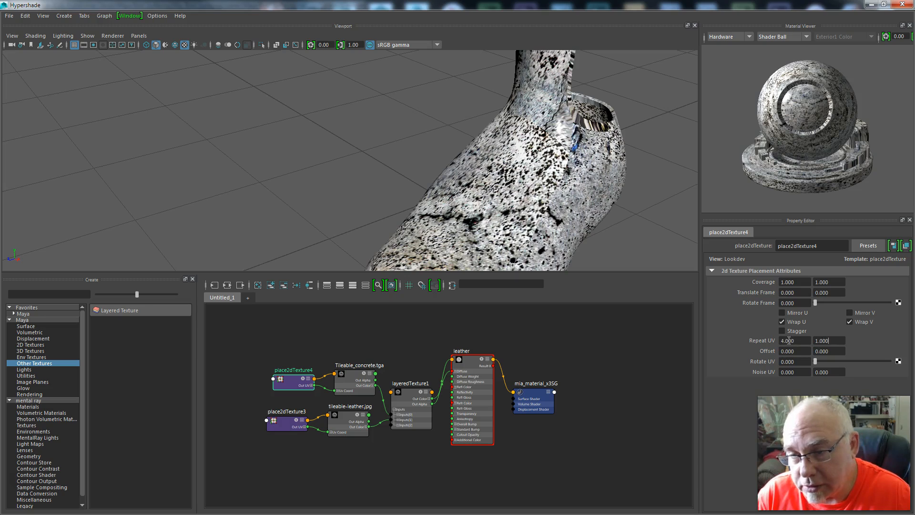
type("4")
key("Return")
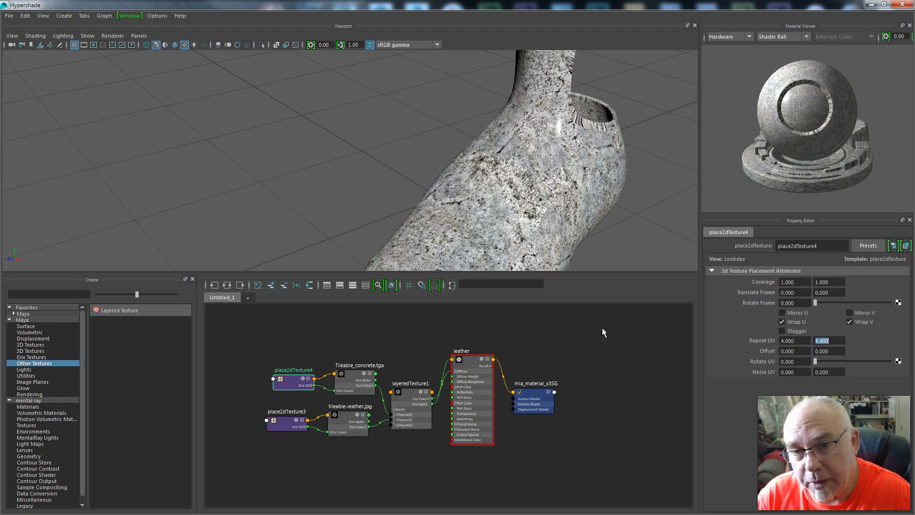
Inspect the tiled concrete on the boot in the viewport and the IPR render, and return Hypershade to full size
mouse_move(310, 184)
left_mouse_down("alt")
mouse_move(353, 191)
mouse_move(430, 157)
mouse_move(348, 167)
mouse_move(319, 153)
mouse_move(305, 168)
left_mouse_up("alt")
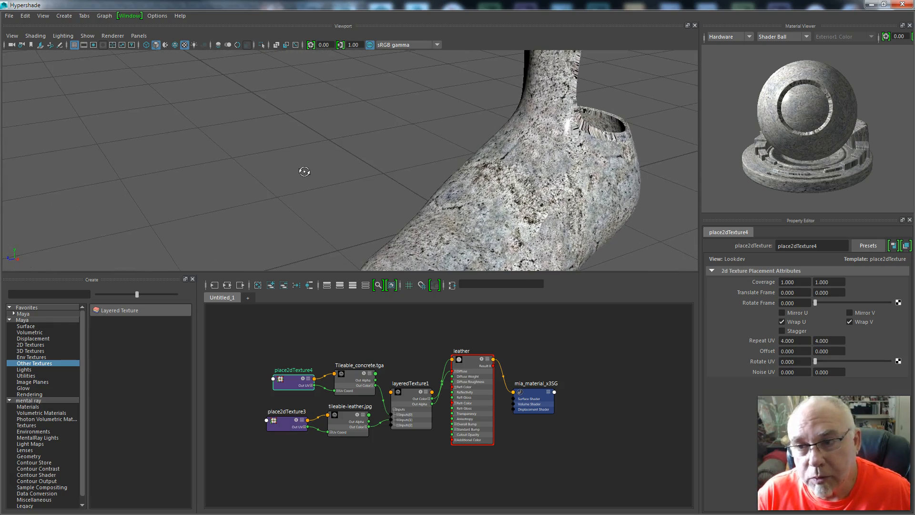
left_click(883, 4)
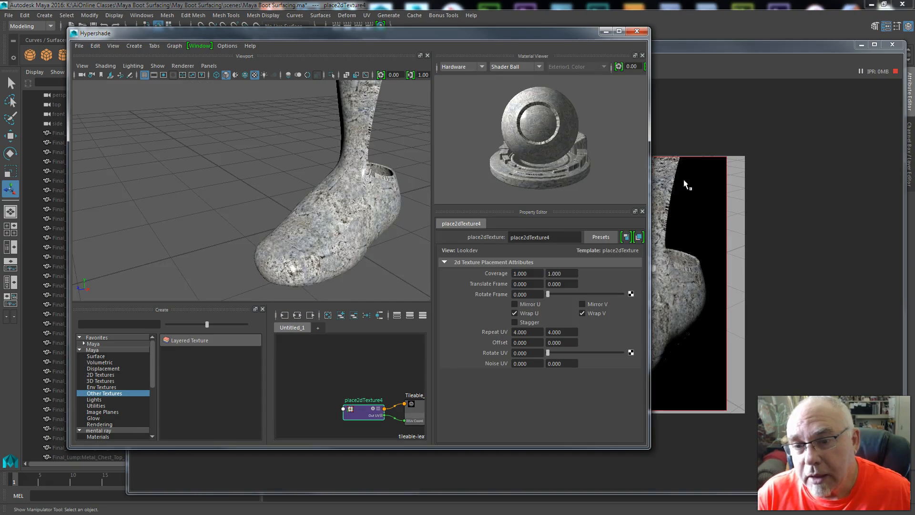
left_click_drag(562, 34, 648, 53)
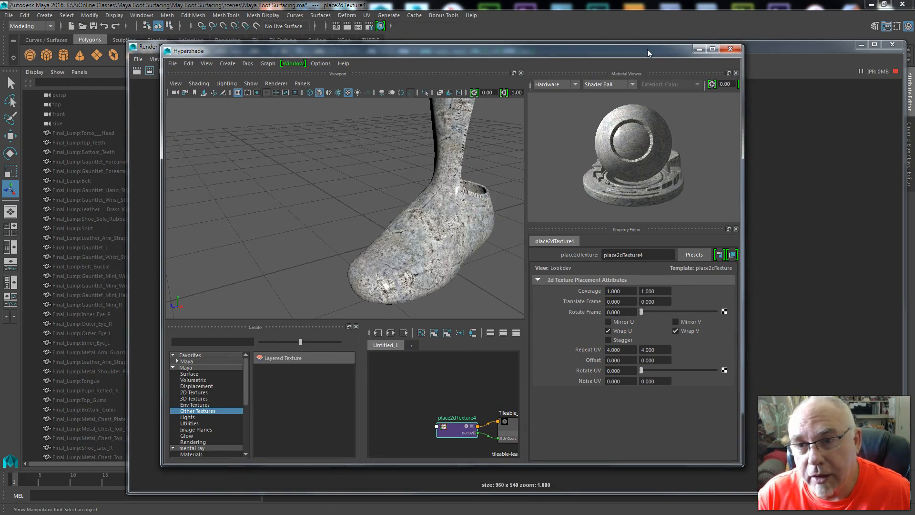
left_click(713, 48)
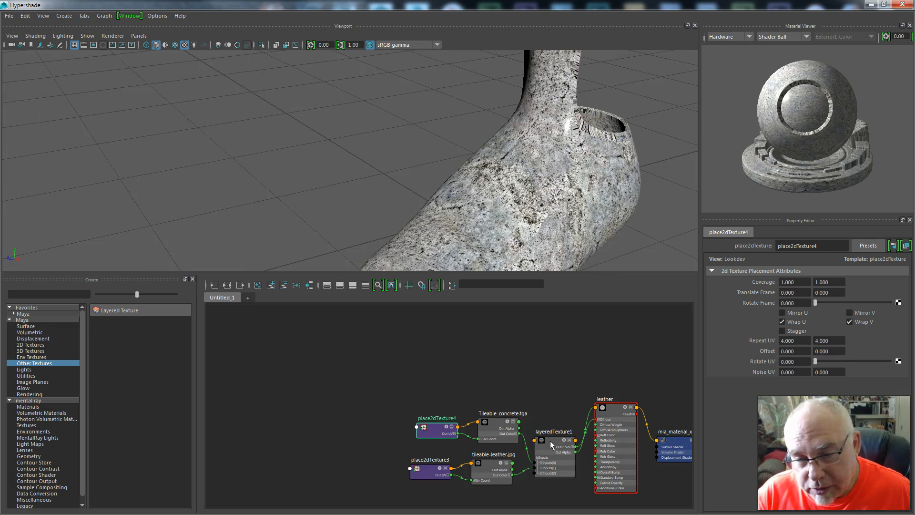
Set the concrete layer of layeredTexture1 to the Multiply blend mode and lower its alpha to 0.948
left_click(550, 441)
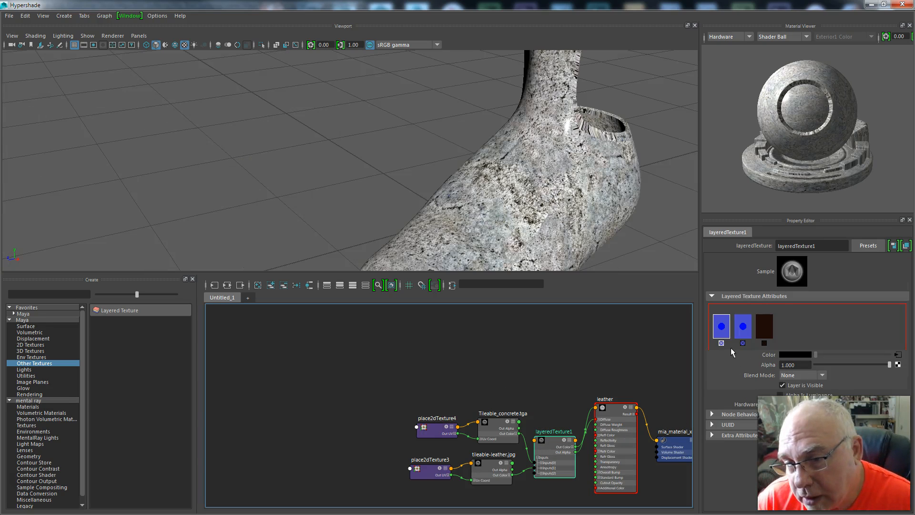
left_click(824, 376)
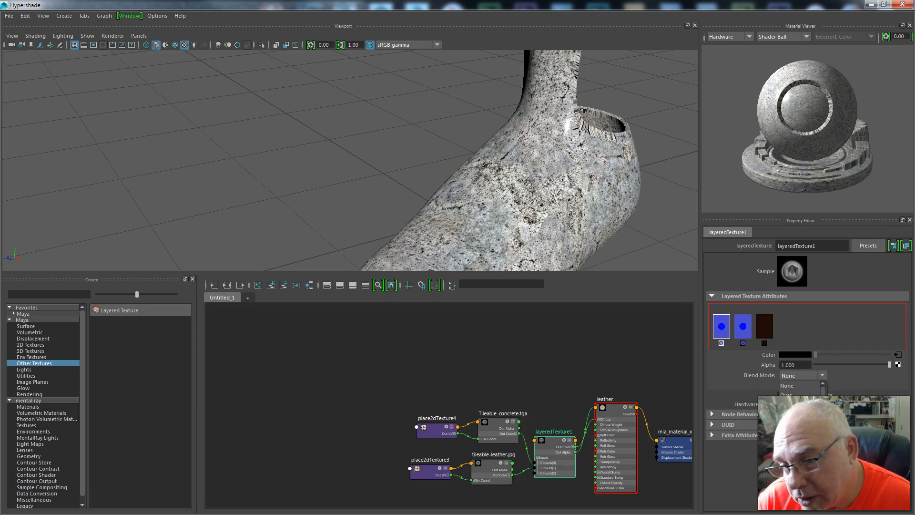
left_click(800, 443)
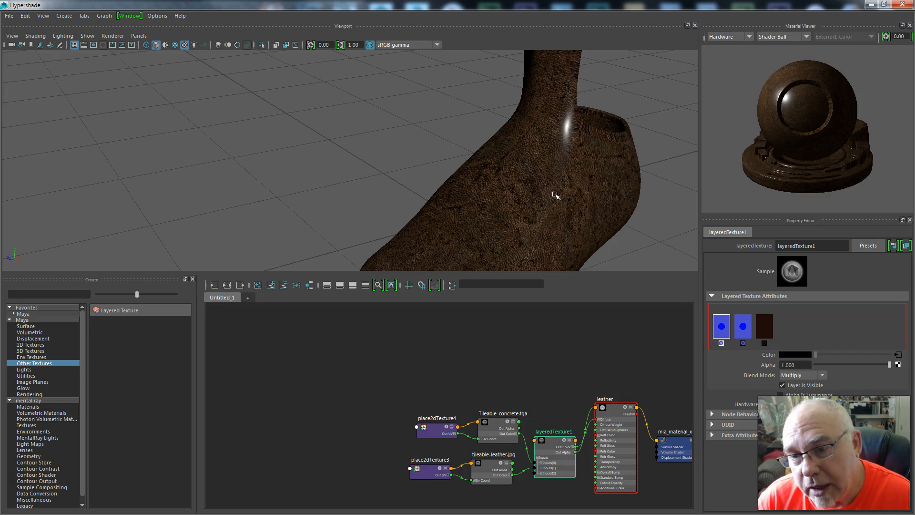
mouse_move(245, 190)
left_mouse_down("alt")
mouse_move(396, 167)
mouse_move(431, 123)
mouse_move(374, 188)
mouse_move(293, 189)
mouse_move(259, 173)
mouse_move(236, 185)
left_mouse_up("alt")
left_click(885, 365)
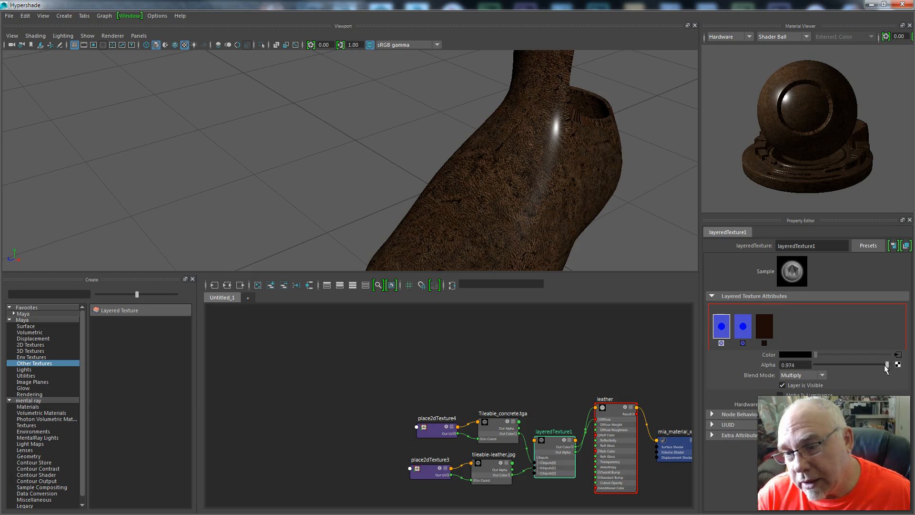
left_click_drag(864, 363, 886, 365)
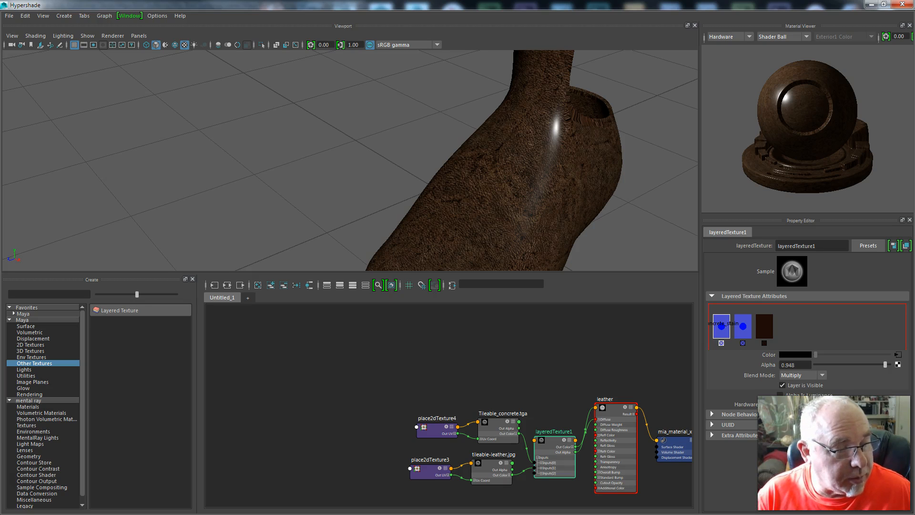
Switch to Photoshop to compare concrete1.tif with the tileable, high-contrast concrete image, then return to Maya
key("alt+Tab")
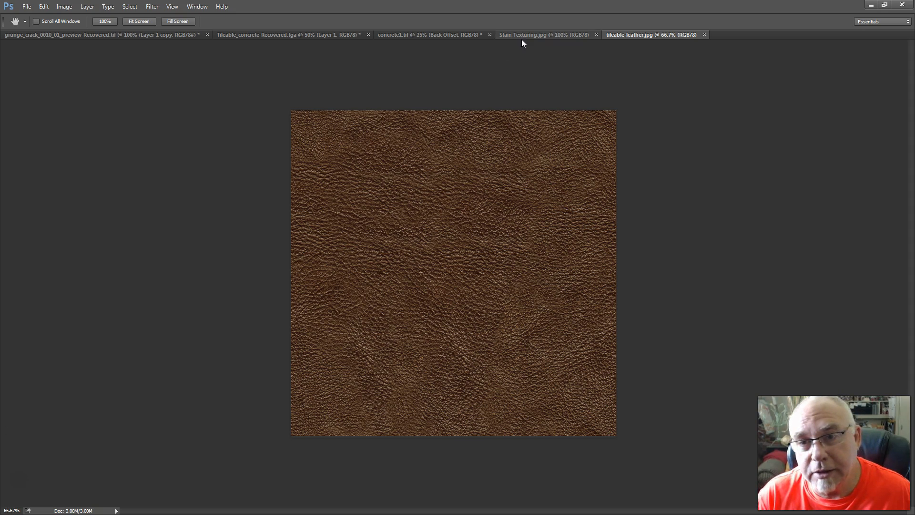
left_click(394, 35)
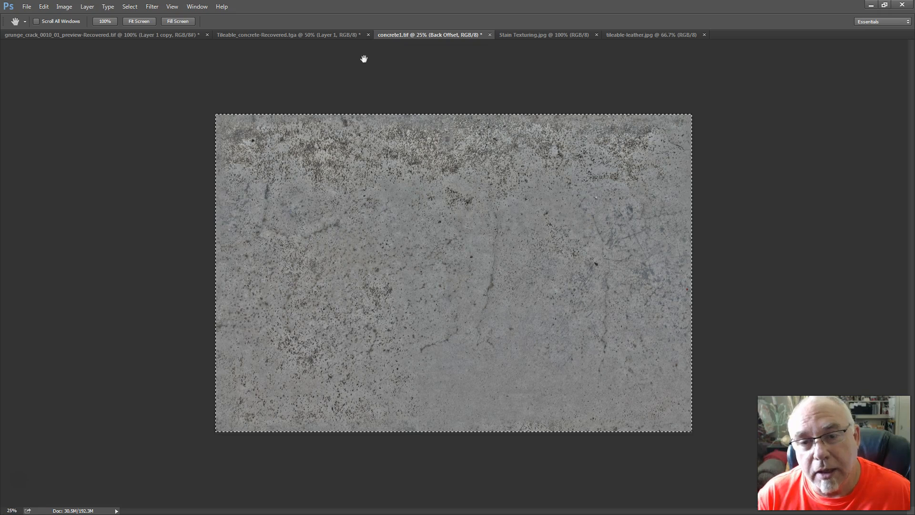
left_click(304, 35)
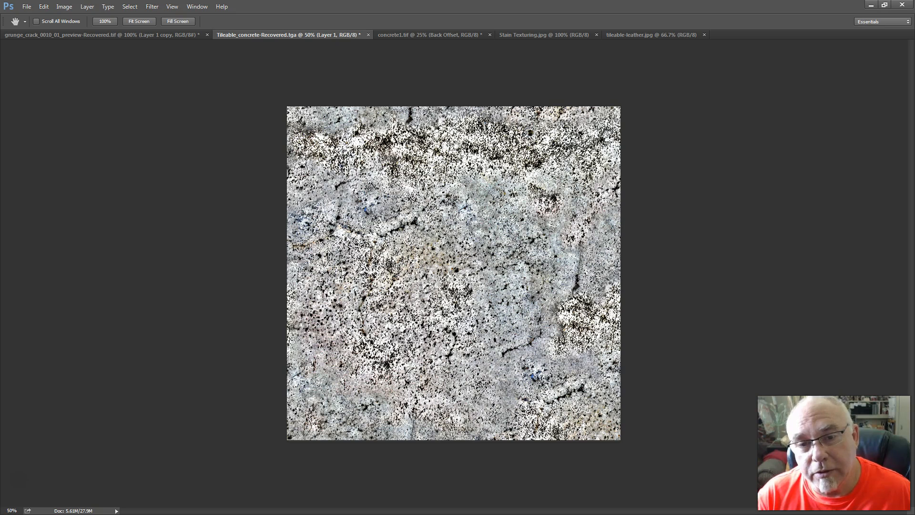
left_click(411, 35)
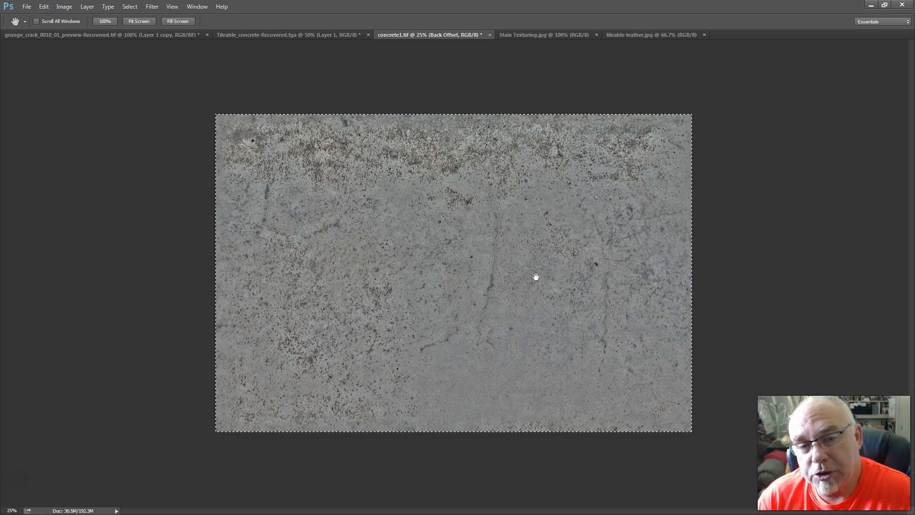
left_click(253, 36)
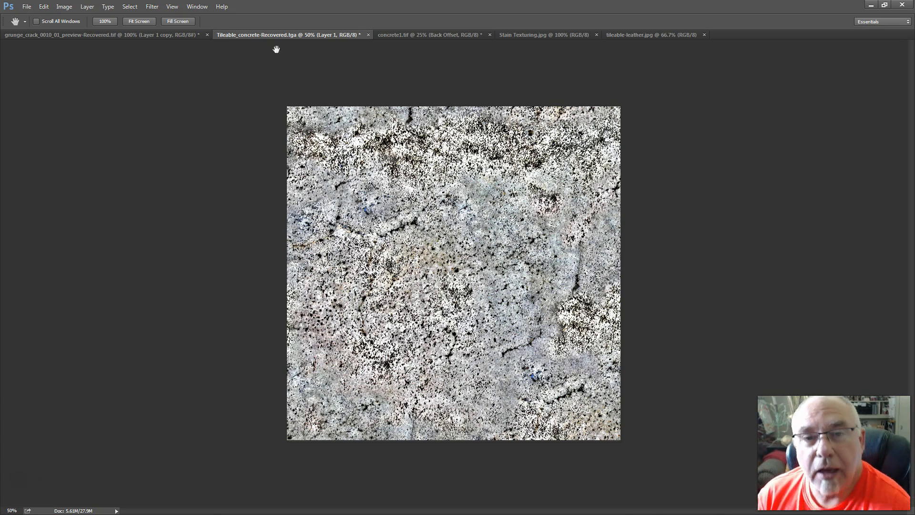
left_click(401, 36)
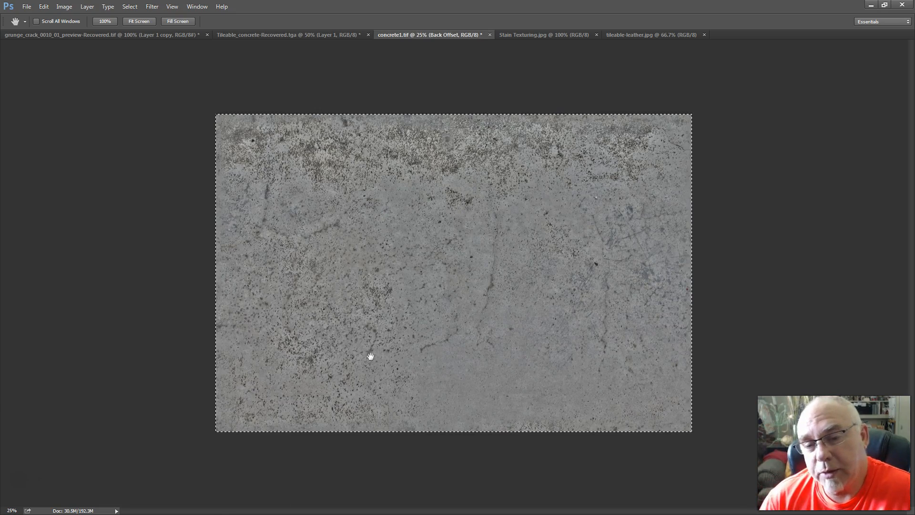
left_click(286, 35)
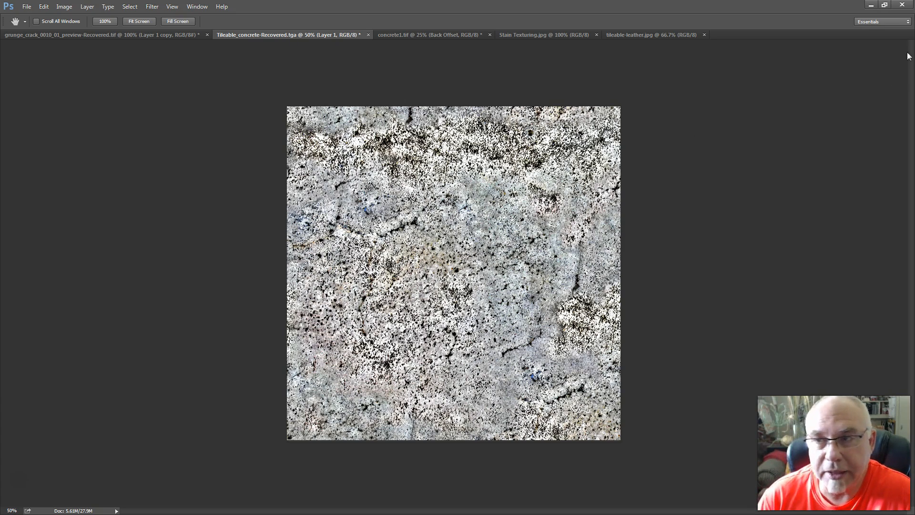
left_click(870, 4)
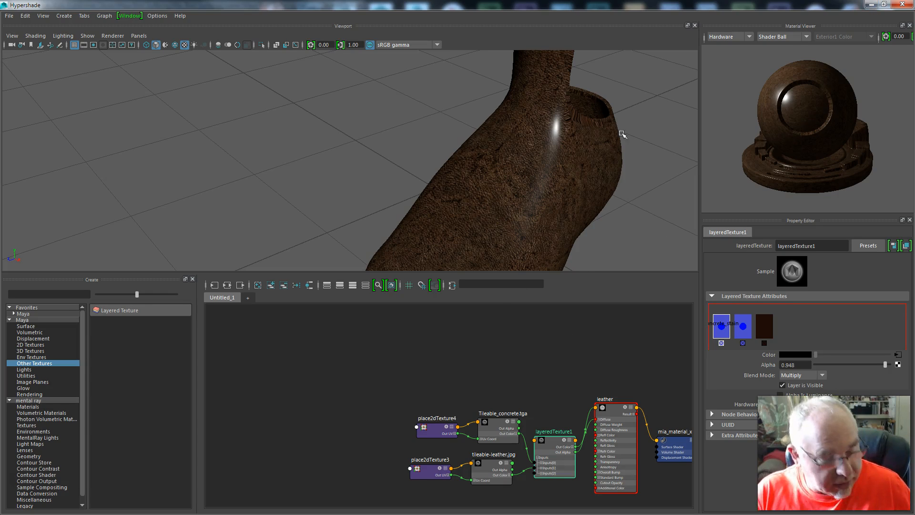
Take a new snapshot of the scene in the Render View and run an IPR render over a region covering the boot
left_click(884, 4)
left_click_drag(655, 53, 363, 51)
left_click_drag(604, 51, 650, 41)
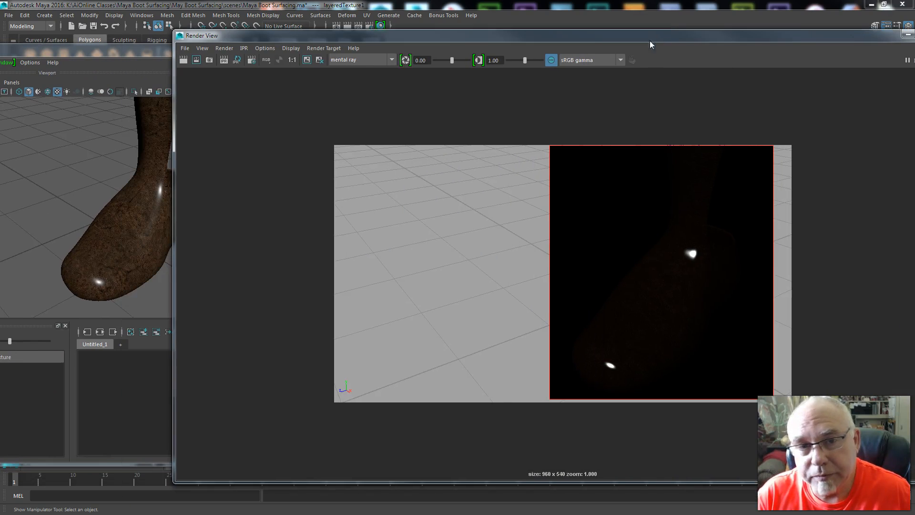
left_click(208, 60)
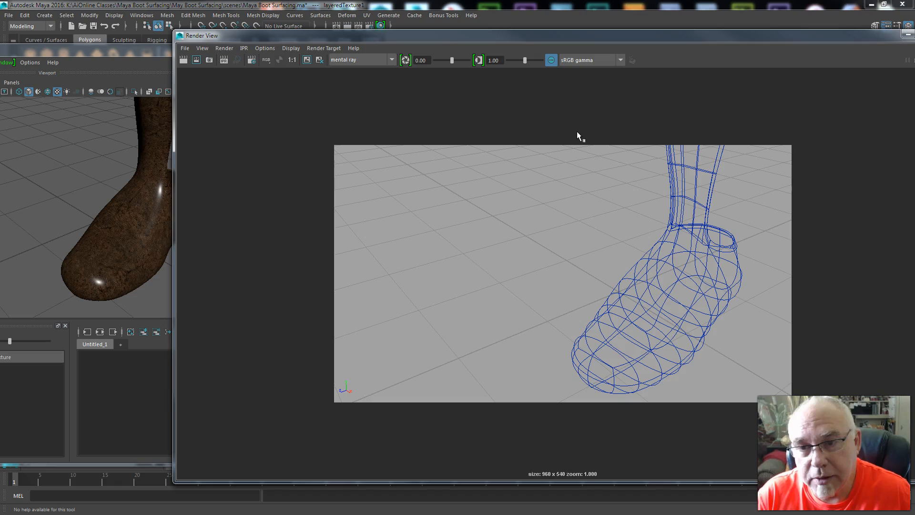
left_click(223, 60)
left_click_drag(580, 125, 757, 413)
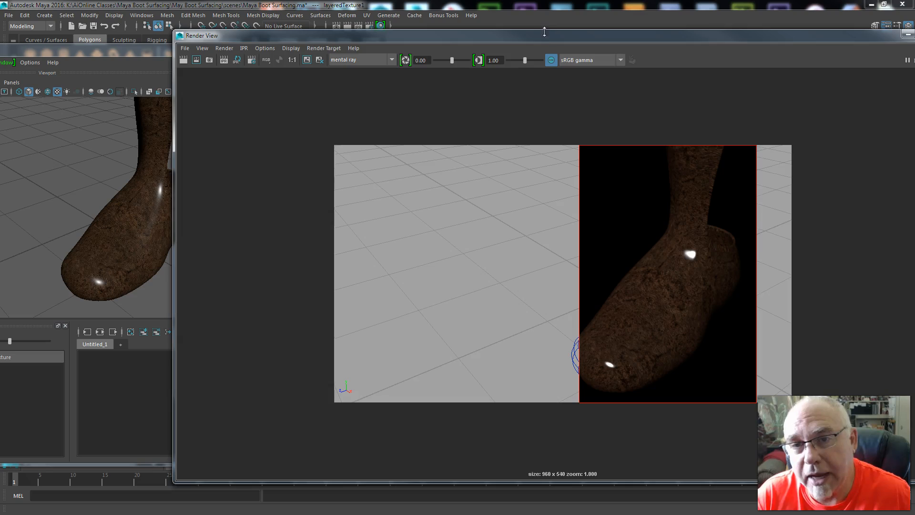
Set the persp camera's environment background color to a dark grey so the boot stands out in the IPR render
left_click_drag(546, 36, 545, 337)
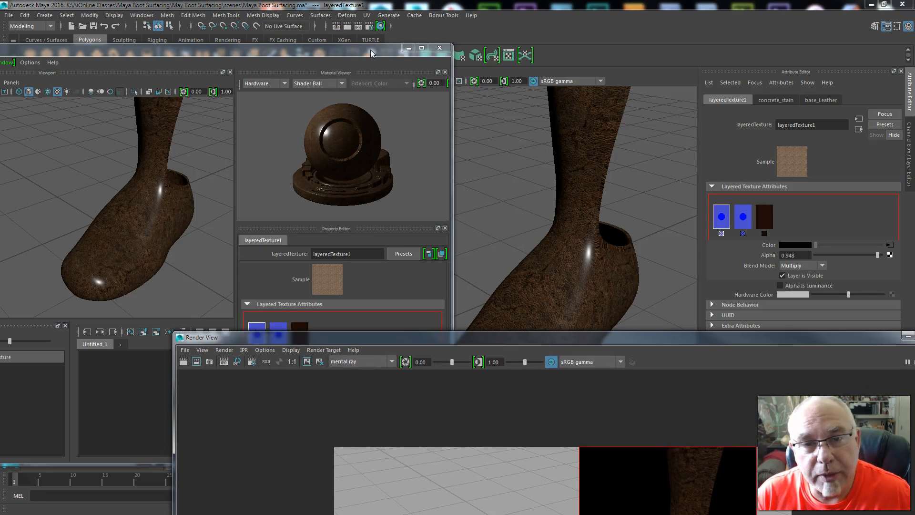
left_click_drag(371, 50, 394, 394)
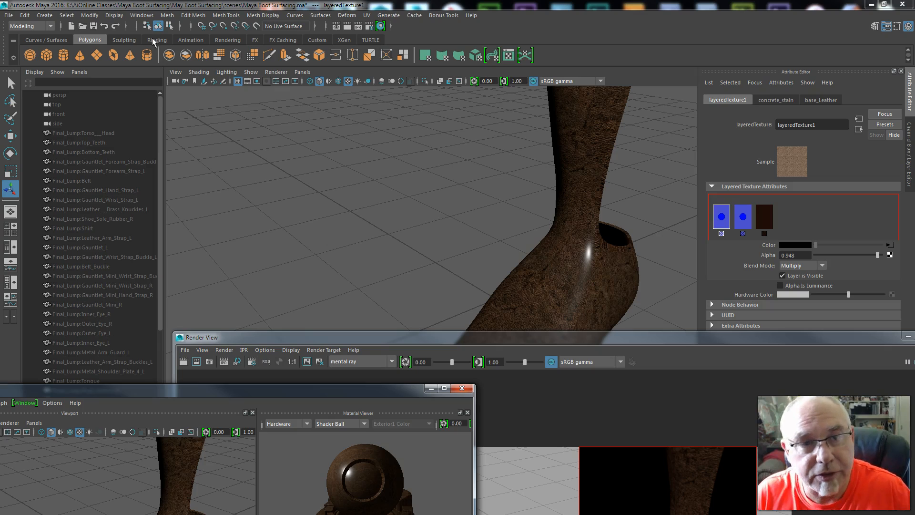
left_click(176, 76)
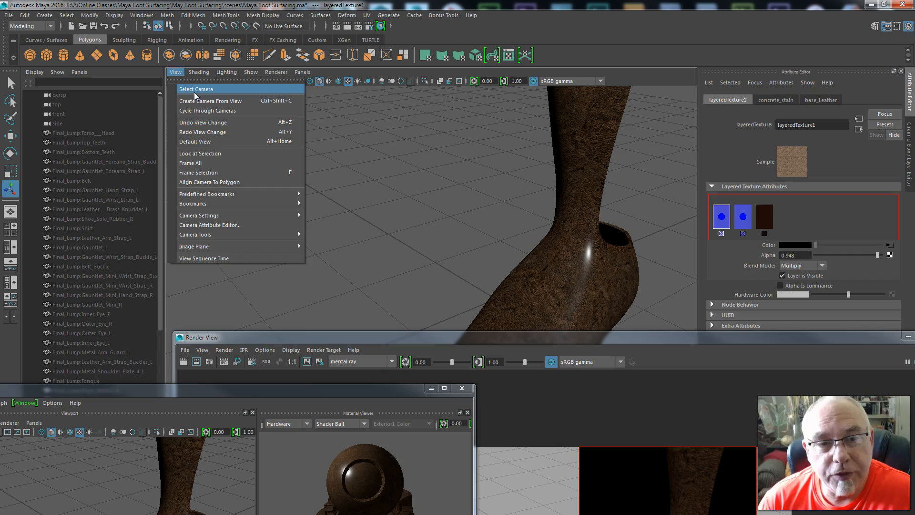
left_click(190, 87)
left_click_drag(797, 339, 323, 339)
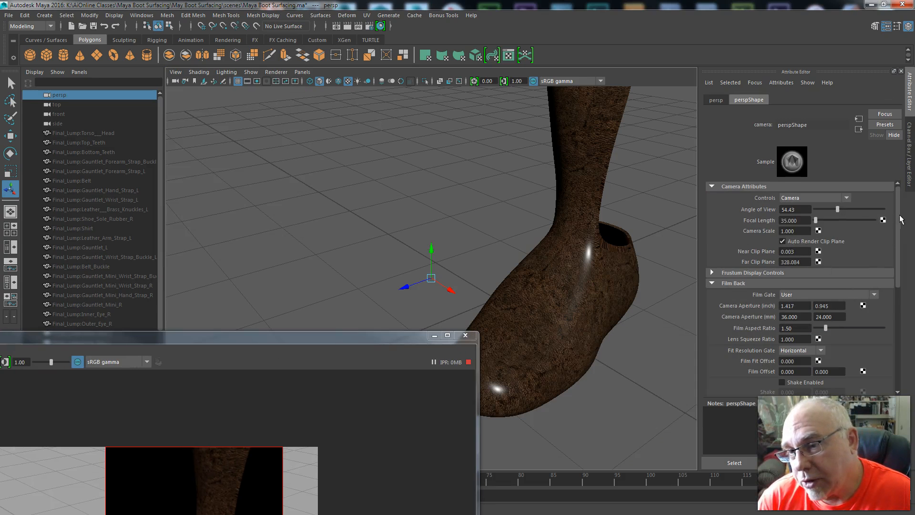
left_click_drag(903, 208, 902, 305)
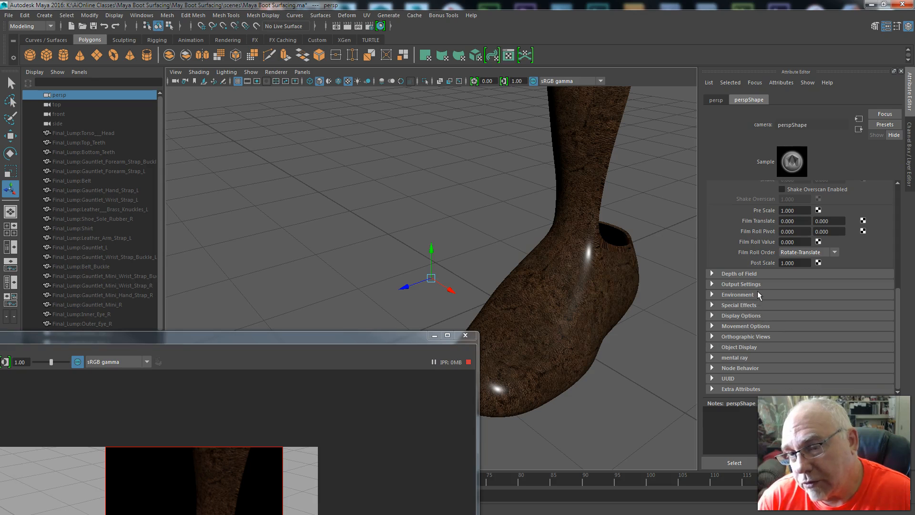
left_click(737, 295)
left_click_drag(816, 306, 817, 306)
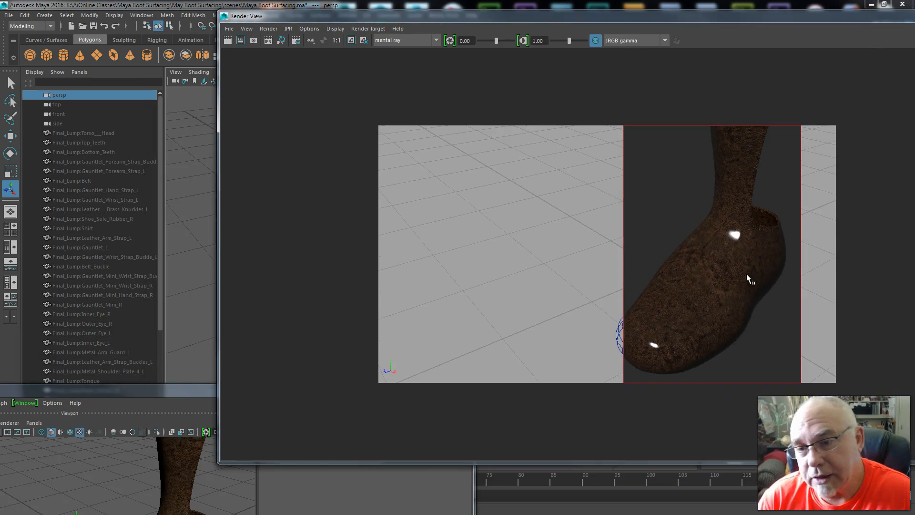
left_click_drag(749, 17, 216, 104)
left_click_drag(820, 310, 823, 309)
Clear the Render View out of the way and bring Hypershade back up at full size
left_click_drag(293, 104, 781, 55)
left_click_drag(461, 52, 461, 218)
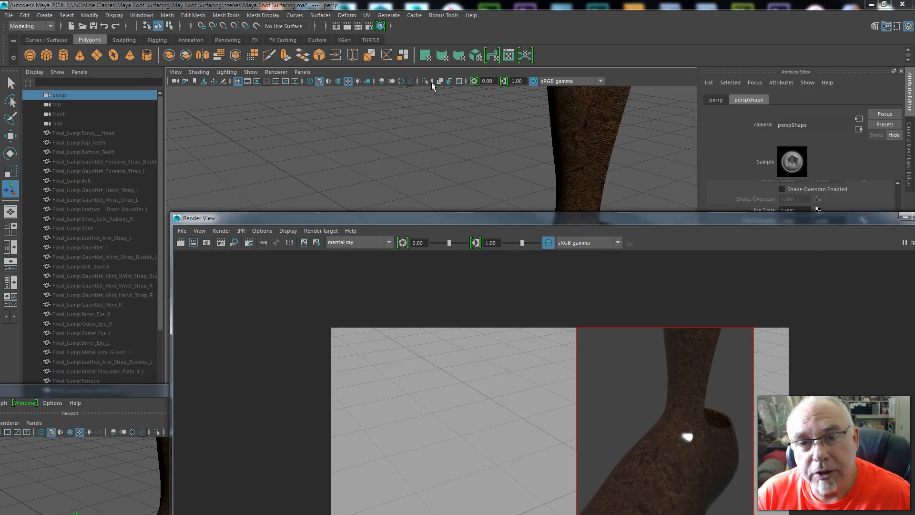
left_click(381, 27)
left_click_drag(379, 397, 683, 100)
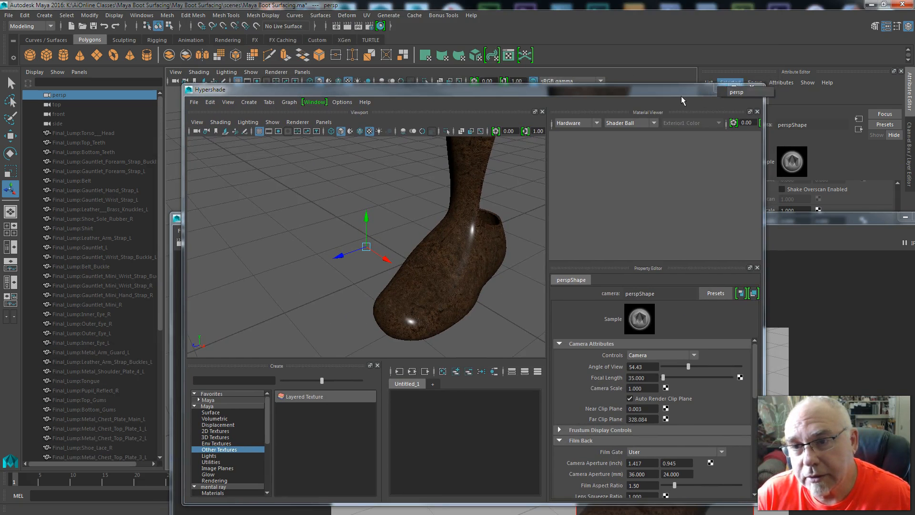
left_click(734, 89)
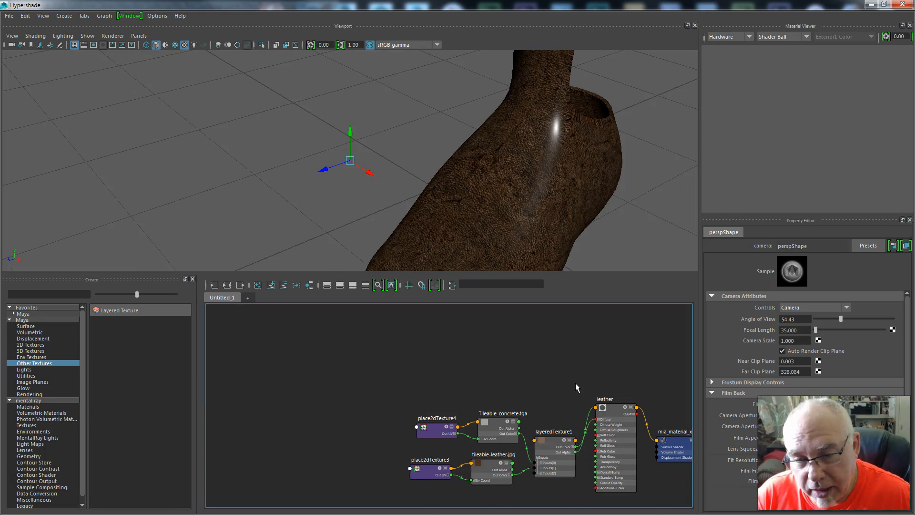
Add a fourth layer to layeredTexture1 and connect a new File texture to its color
scroll(576, 382, "down", 2)
scroll(555, 365, "up", 4)
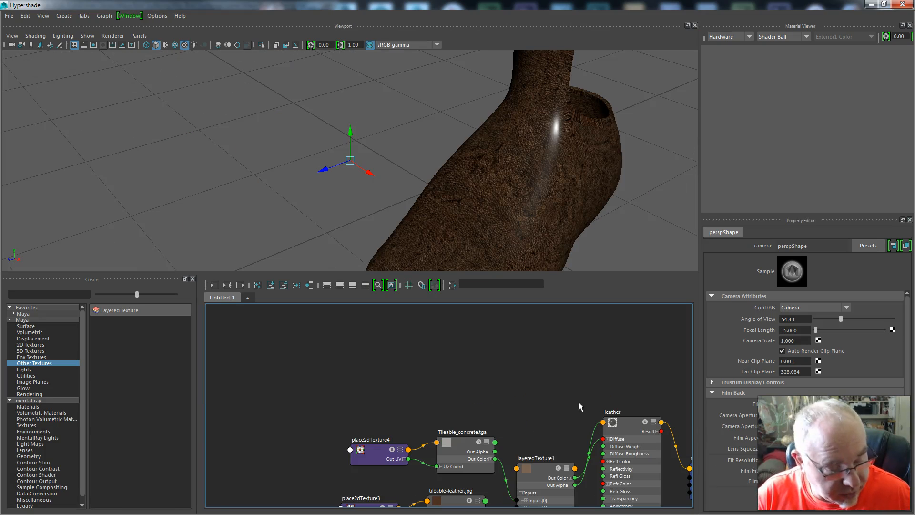
middle_click_drag(578, 406, 519, 336)
left_click(473, 412)
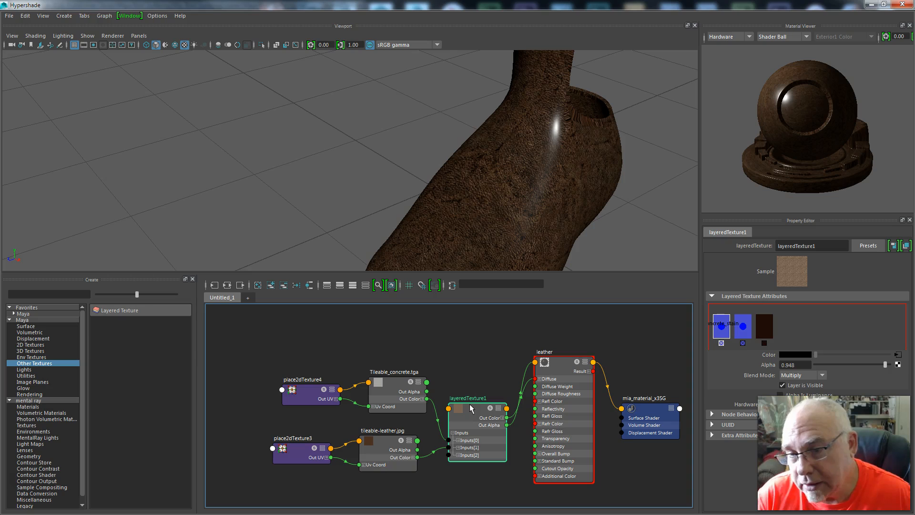
left_click(782, 330)
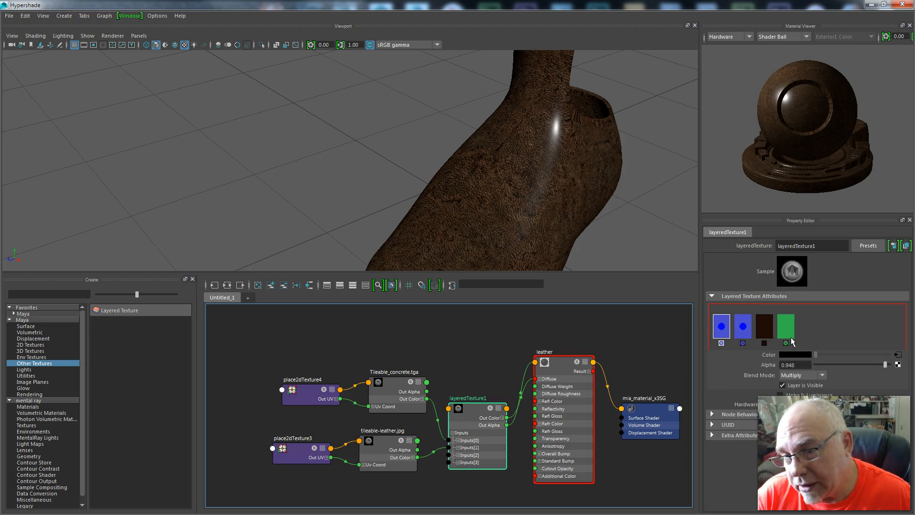
left_click(791, 327)
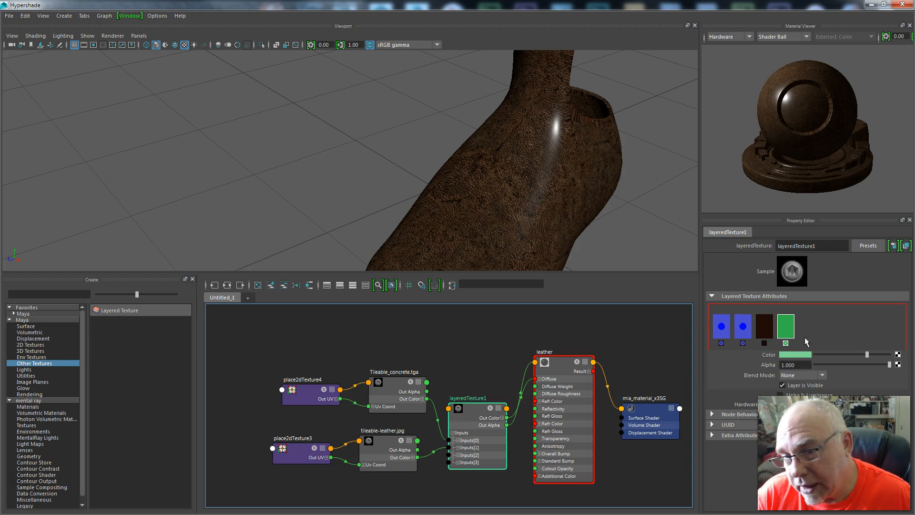
left_click(897, 355)
left_click(302, 142)
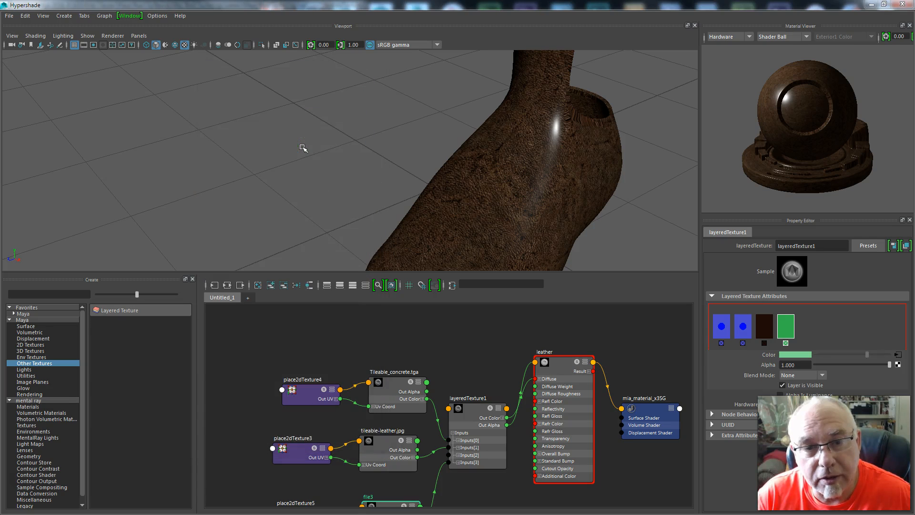
Load leather_cracks.tga from sourceimages into the new file texture and rename the node cracks
left_click(901, 312)
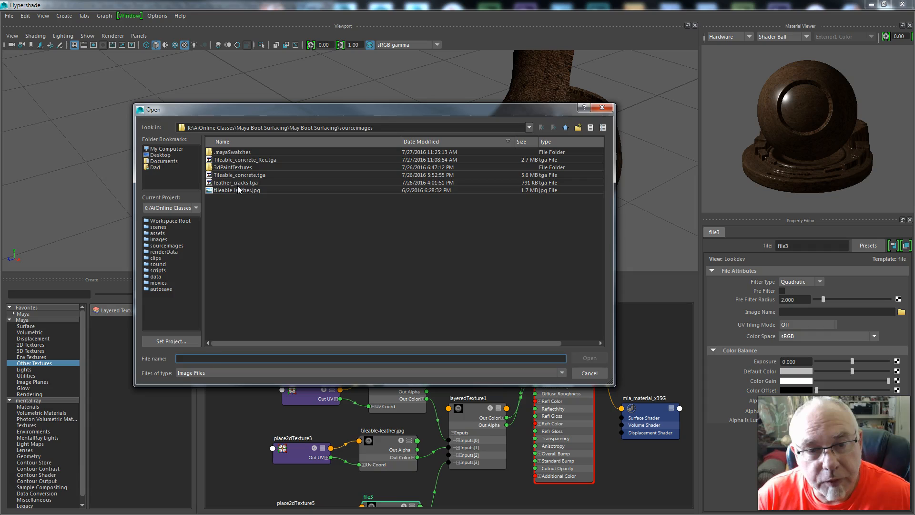
left_click(239, 183)
left_click(583, 357)
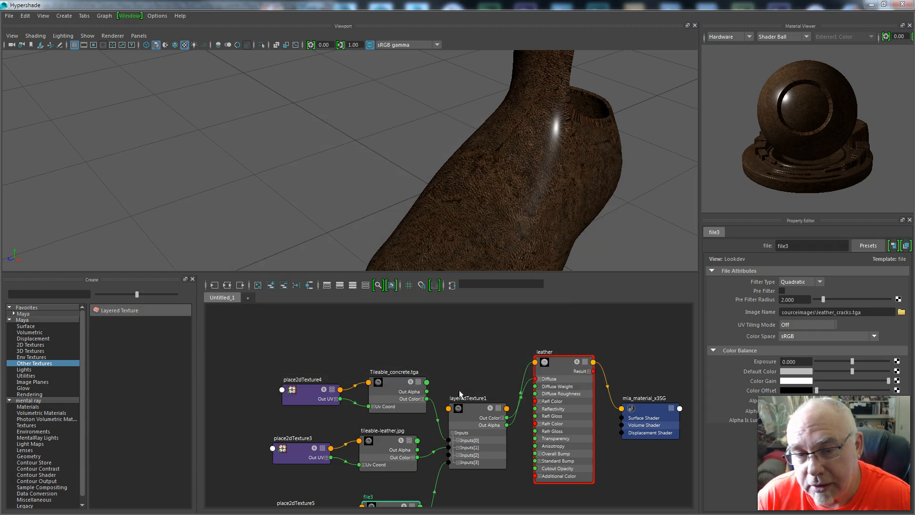
left_click_drag(813, 246, 634, 242)
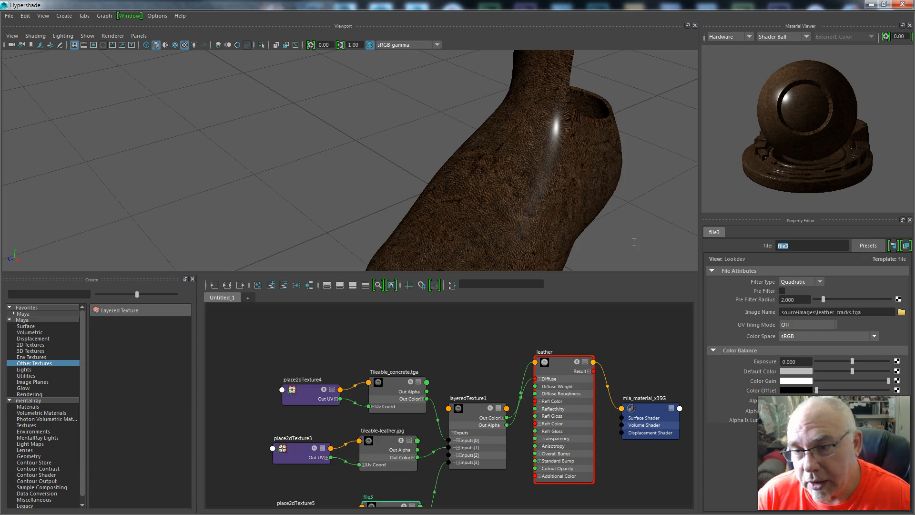
type("cracks")
key("Return")
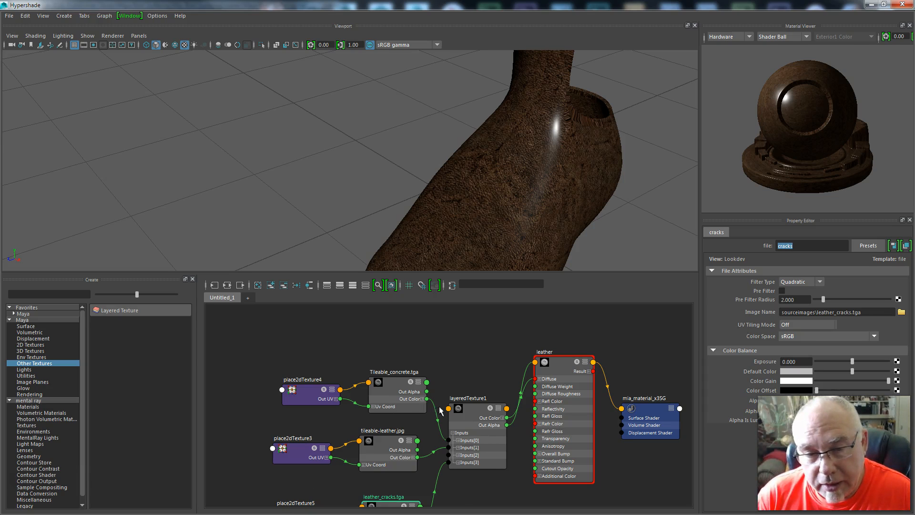
Move the cracks layer to the front of layeredTexture1 and place the leather_cracks.tga and place2dTexture5 nodes above the concrete nodes
left_click(477, 408)
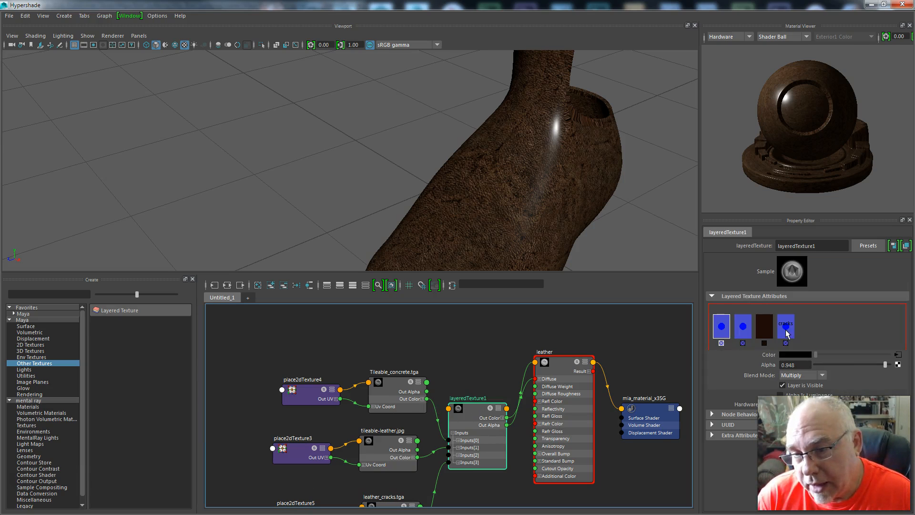
middle_click_drag(789, 330, 711, 327)
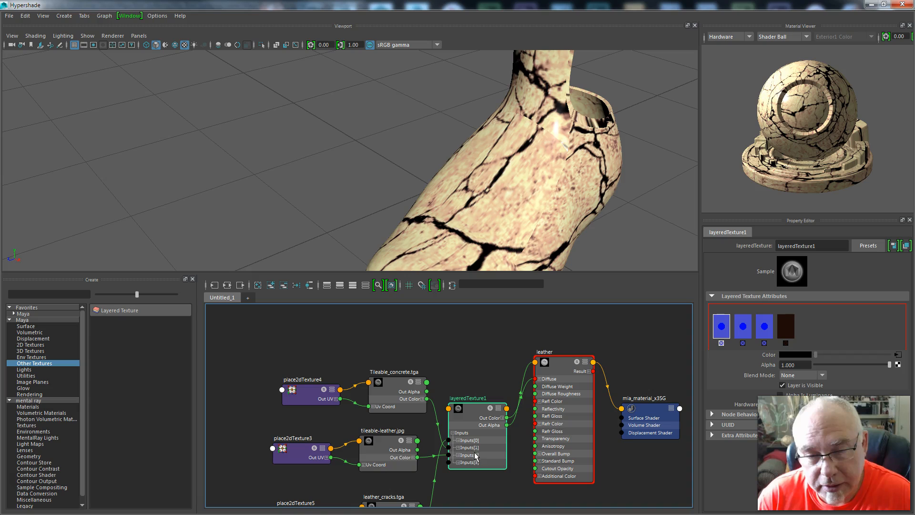
scroll(457, 485, "down", 3)
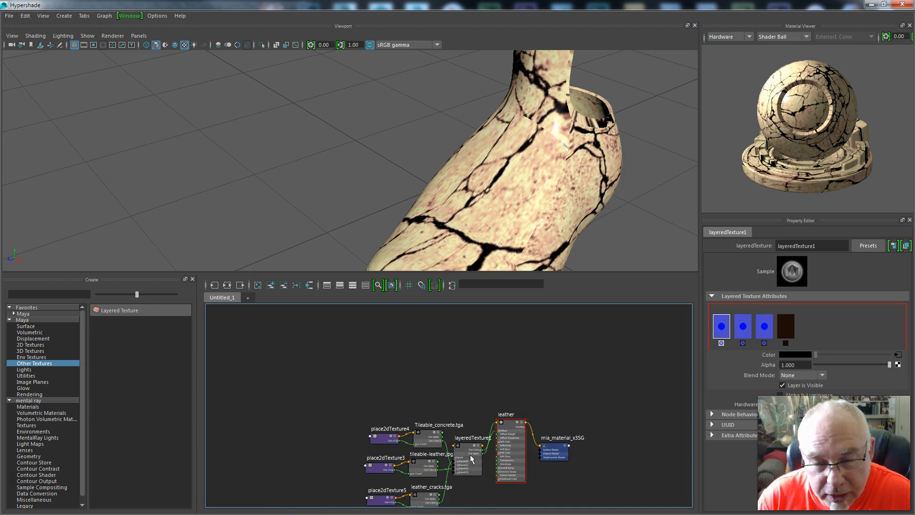
scroll(482, 482, "up", 2)
middle_click_drag(494, 486, 512, 433, "alt")
left_click_drag(457, 483, 332, 452)
left_click_drag(388, 460, 408, 316)
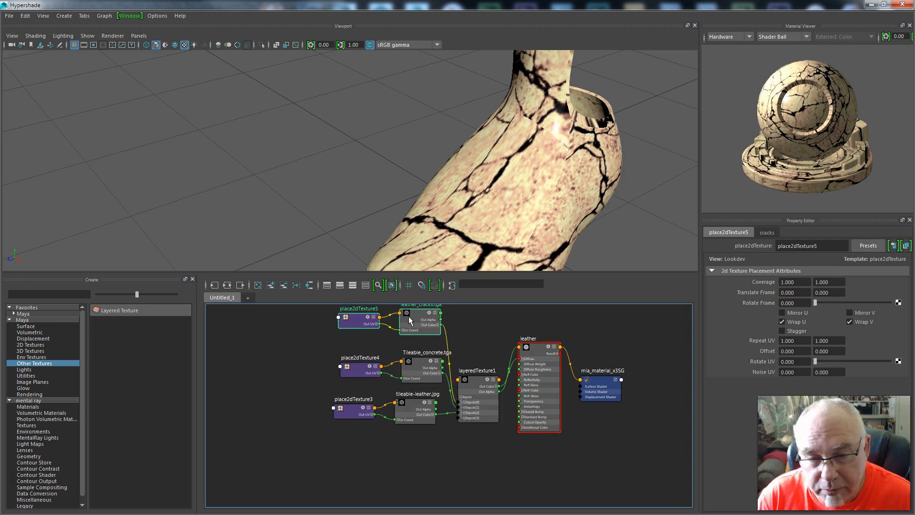
scroll(423, 428, "up", 3)
scroll(437, 443, "down", 4)
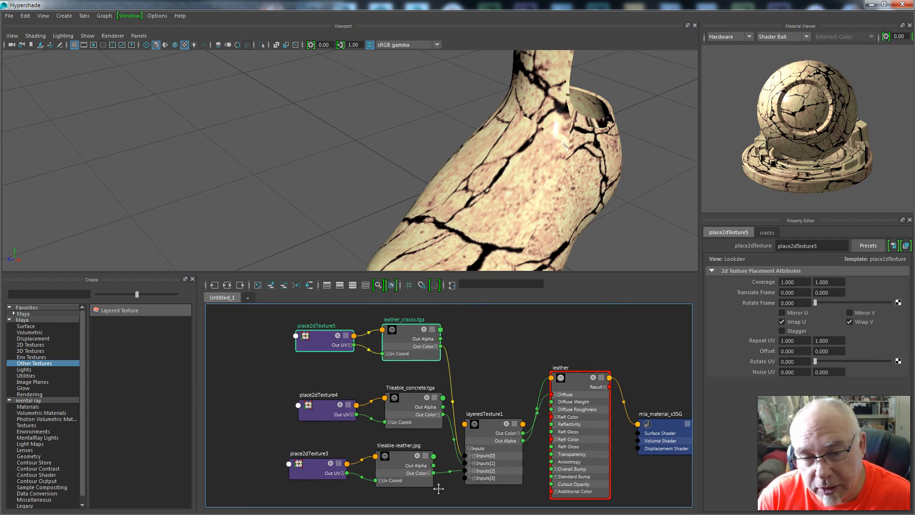
left_click_drag(425, 341, 427, 343)
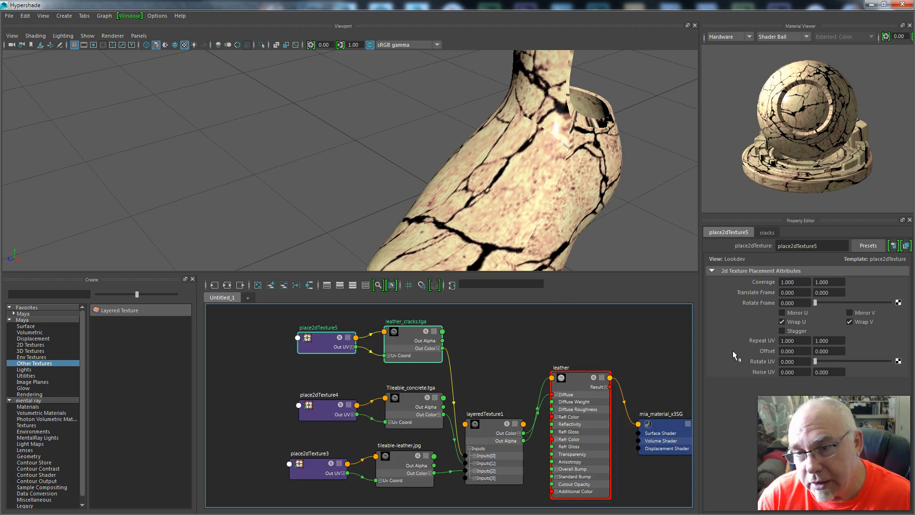
Set the Repeat UV of place2dTexture5, which places the cracks texture, to 4 by 4
left_click(322, 341)
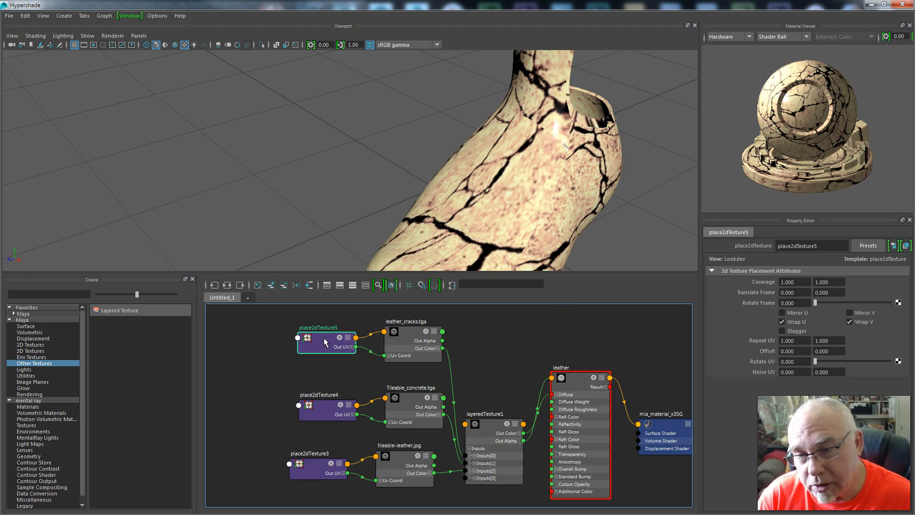
left_click_drag(796, 340, 722, 339)
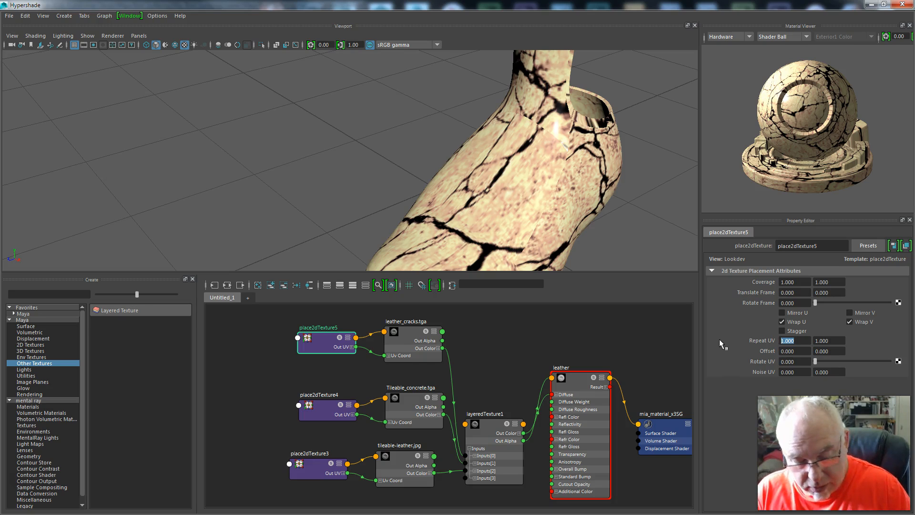
type("4")
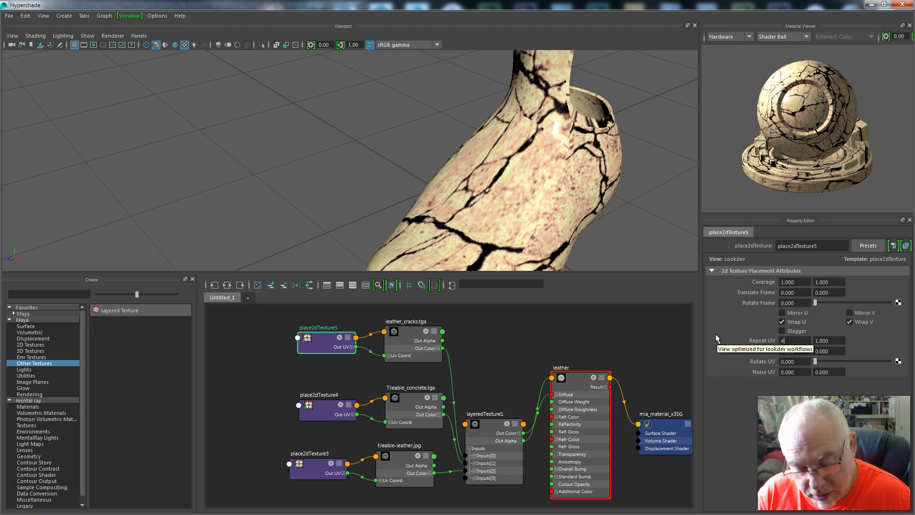
key("Tab")
type("4")
key("Return")
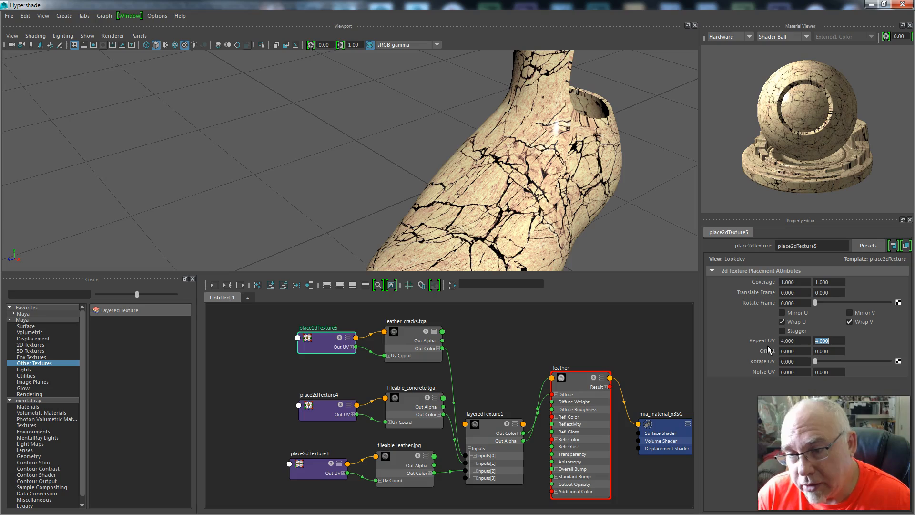
mouse_move(307, 173)
left_mouse_down("alt")
mouse_move(375, 175)
mouse_move(408, 149)
mouse_move(435, 155)
mouse_move(347, 159)
mouse_move(318, 143)
mouse_move(276, 151)
mouse_move(266, 177)
mouse_move(300, 207)
mouse_move(353, 186)
mouse_move(267, 191)
mouse_move(323, 163)
mouse_move(312, 163)
left_mouse_up("alt")
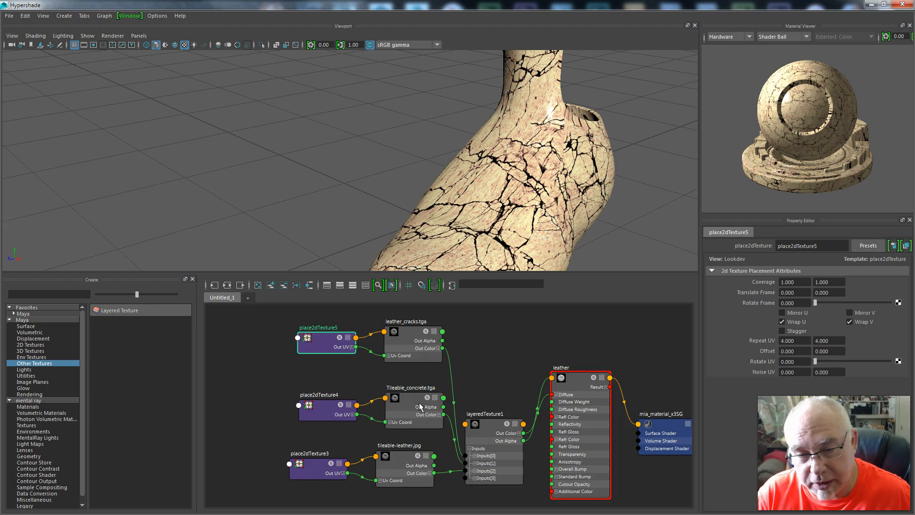
Set the cracks layer of layeredTexture1 to Multiply blend mode and lower its alpha to about 0.65
left_click(500, 429)
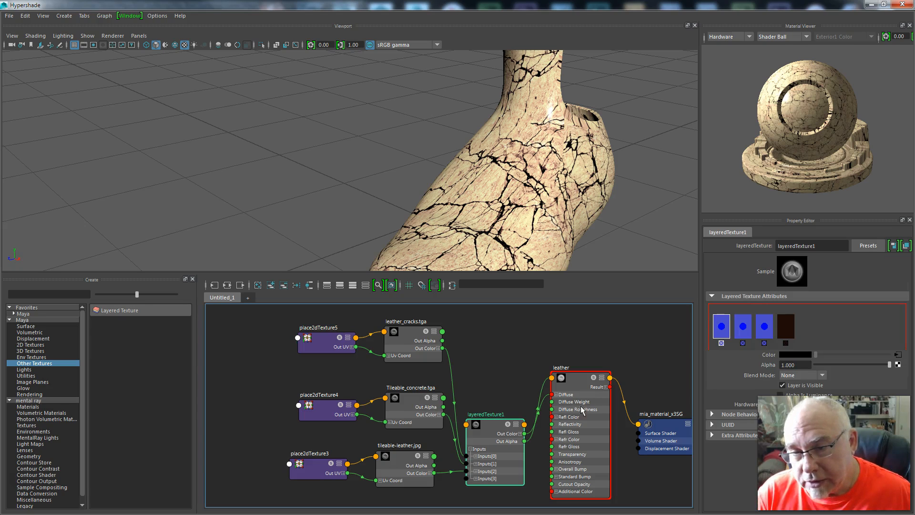
left_click(823, 376)
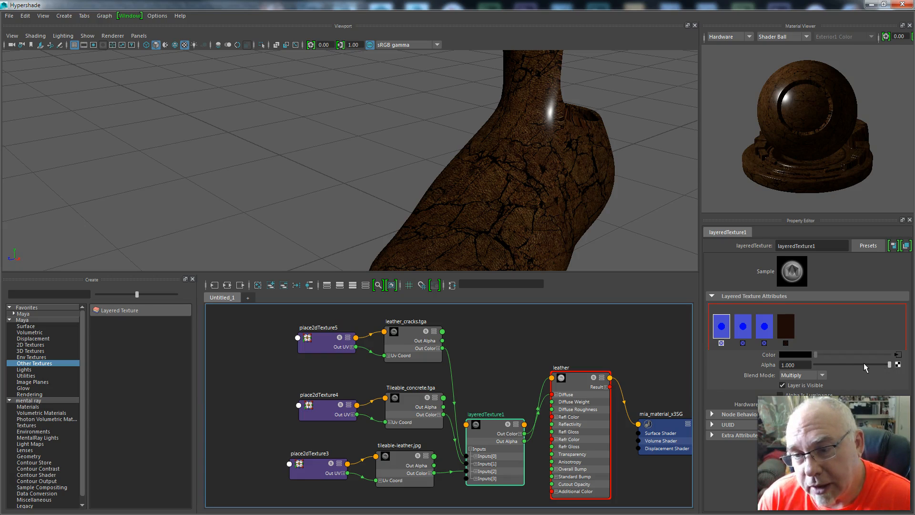
left_click_drag(870, 365, 862, 364)
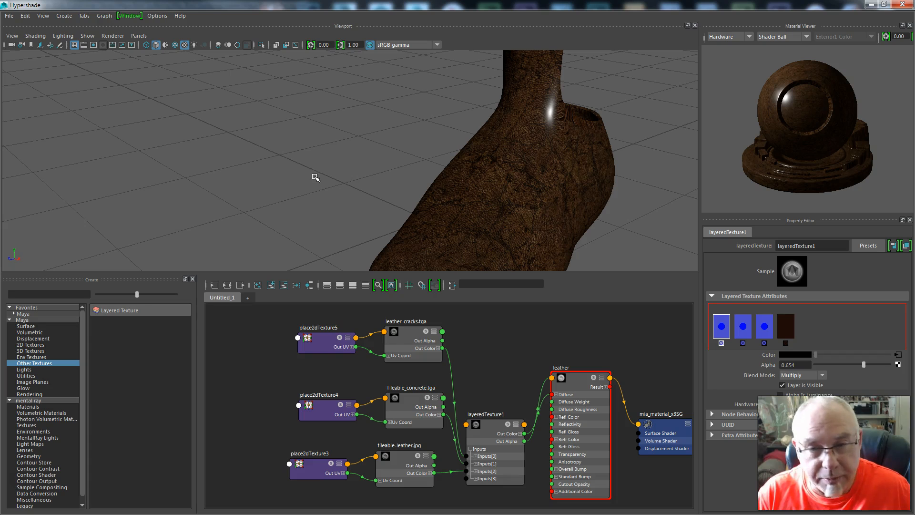
Check the whole boot with the blended cracks in the IPR render, and bring Hypershade back at full size
left_click(872, 5)
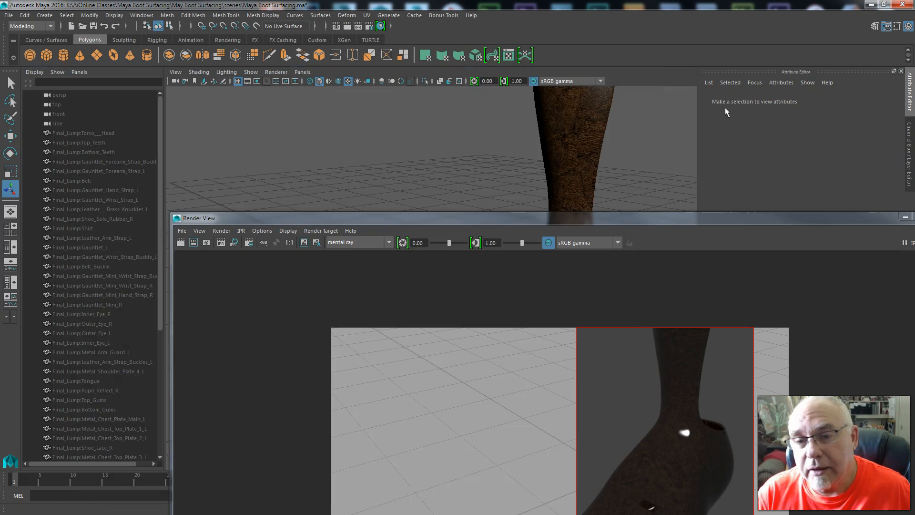
left_click_drag(525, 223, 55, 25)
left_click_drag(534, 241, 513, 224, "alt")
left_click_drag(280, 26, 724, 103)
left_click(381, 26)
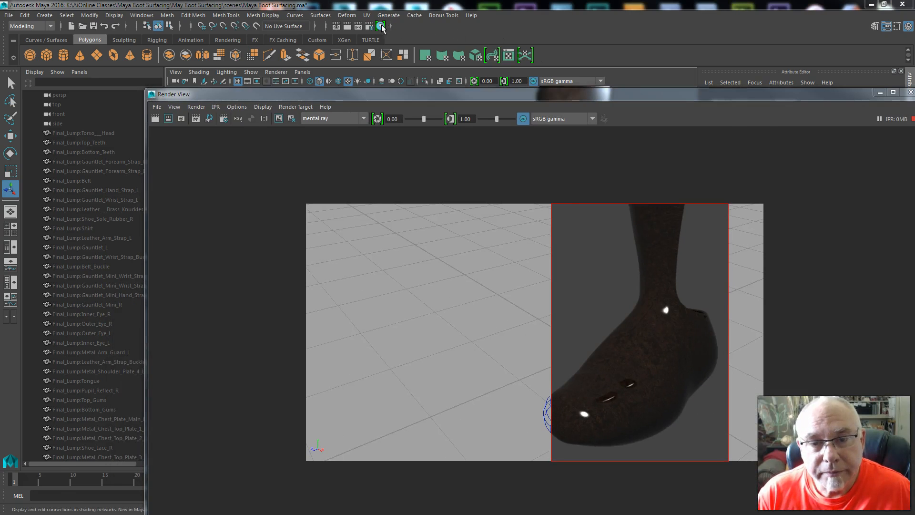
left_click_drag(409, 95, 369, 57)
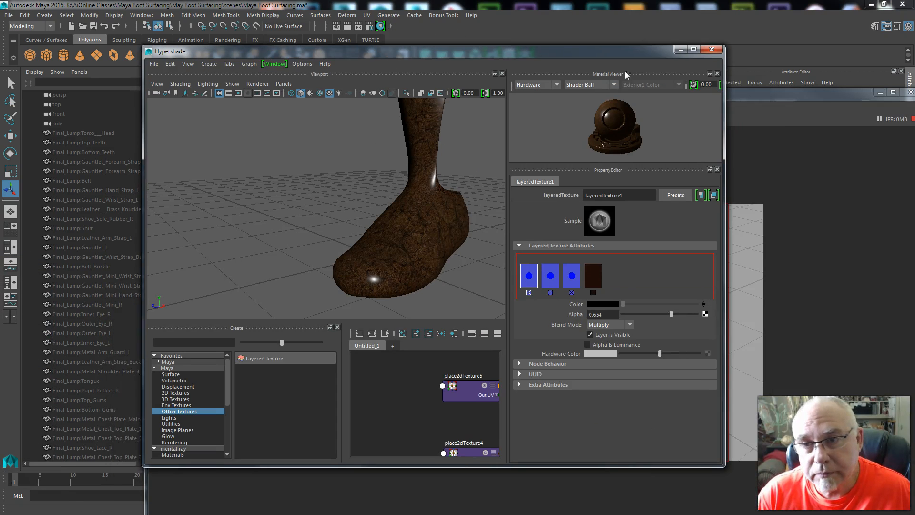
left_click(694, 50)
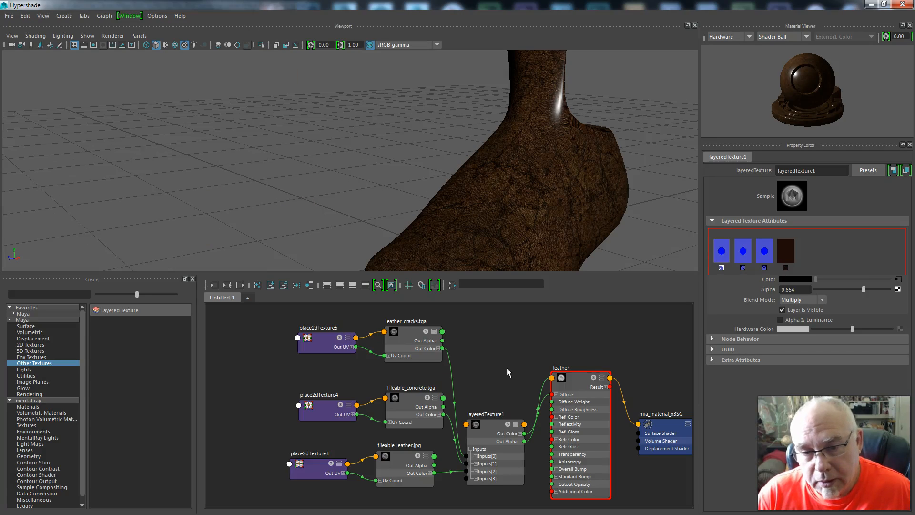
Preview the tileable-leather.jpg, Tileable_concrete.tga and leather_cracks.tga textures one at a time on the boot
left_click(504, 368)
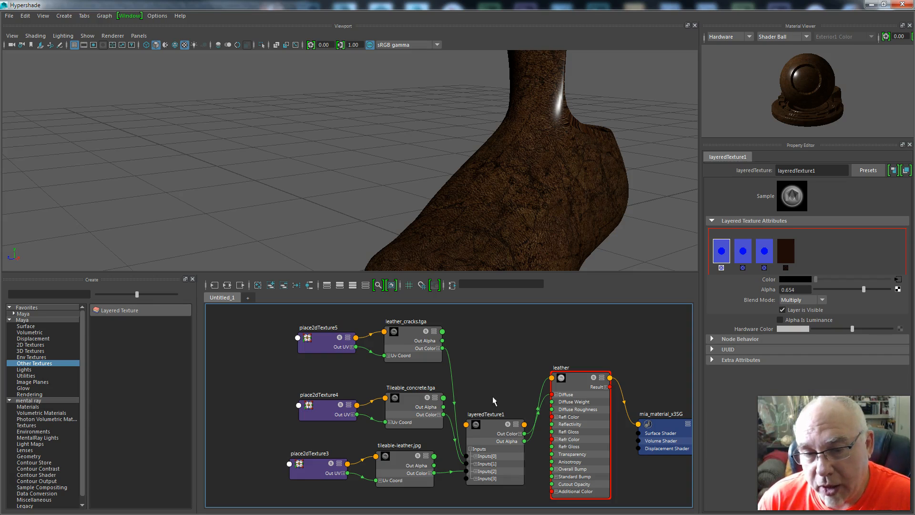
left_click(418, 460)
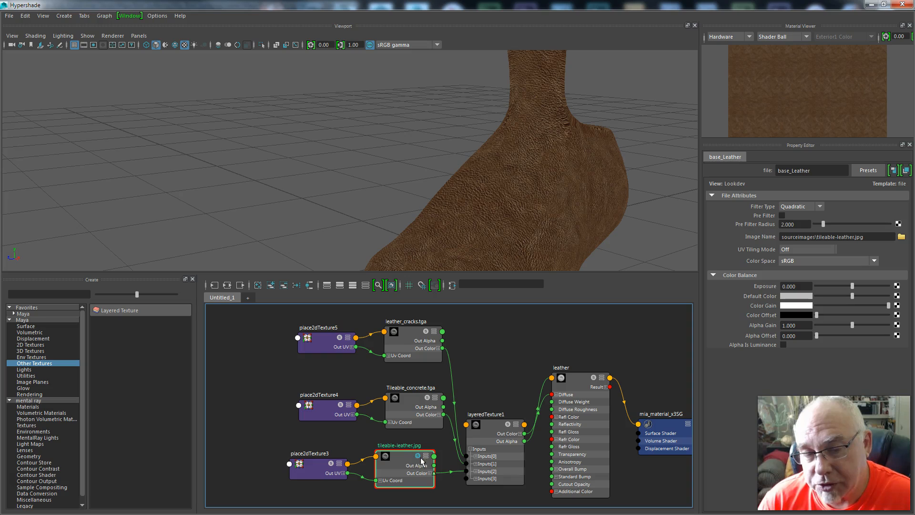
left_click(418, 457)
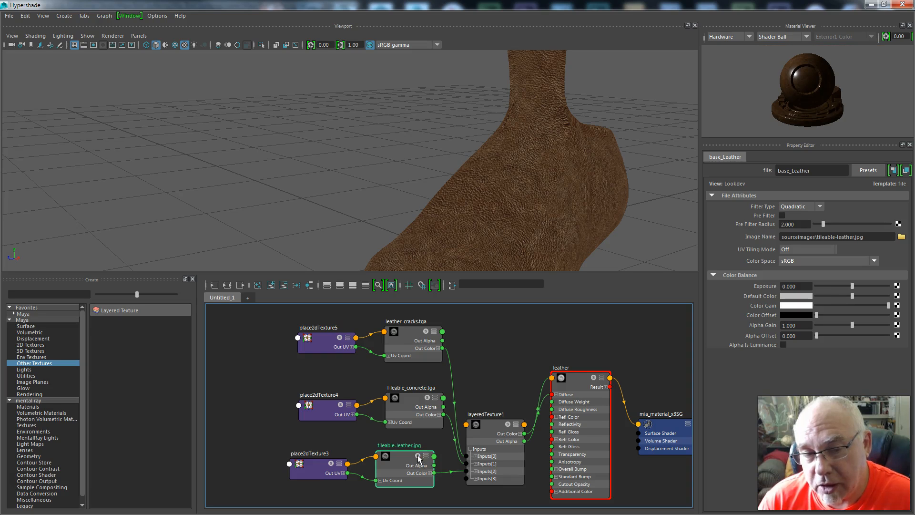
left_click(429, 399)
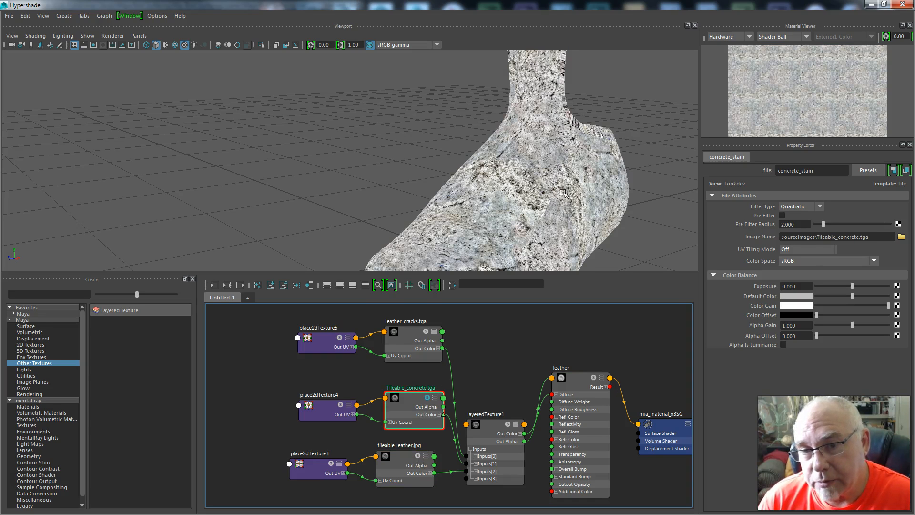
left_click(427, 400)
left_click(426, 332)
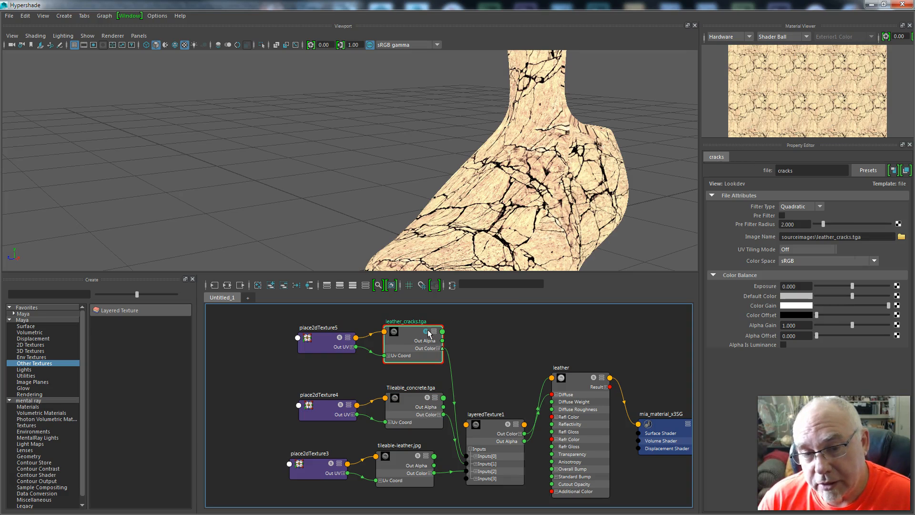
left_click(427, 332)
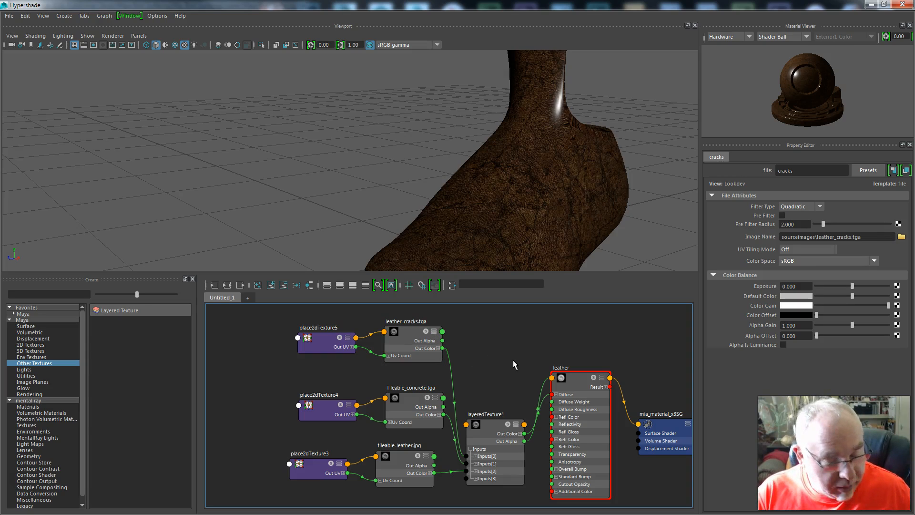
Create a second Layered Texture node below the leather texture in the node graph
scroll(504, 388, "down", 2)
scroll(505, 385, "up", 1)
middle_click_drag(510, 392, 484, 342, "alt")
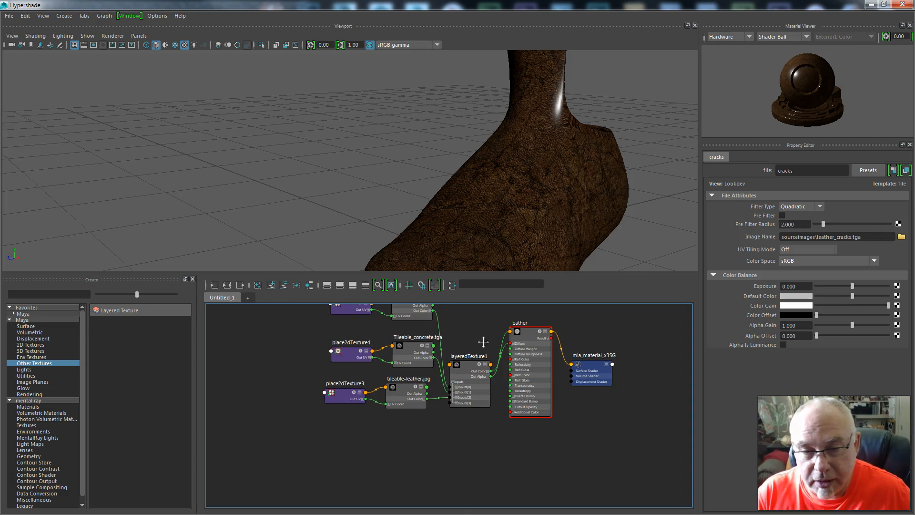
left_click(113, 310)
left_click_drag(680, 449, 432, 457)
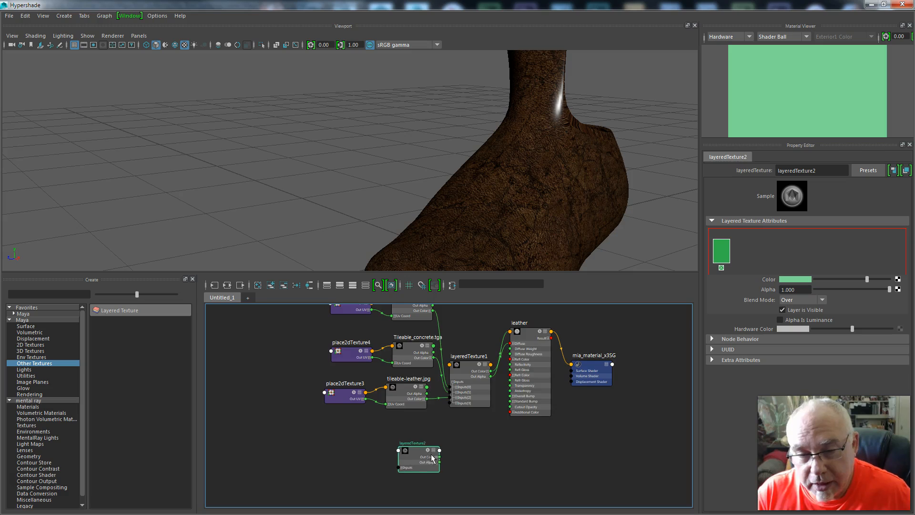
Rename the new layered texture node Bump_Layer
scroll(486, 451, "up", 4)
left_click_drag(314, 451, 367, 425)
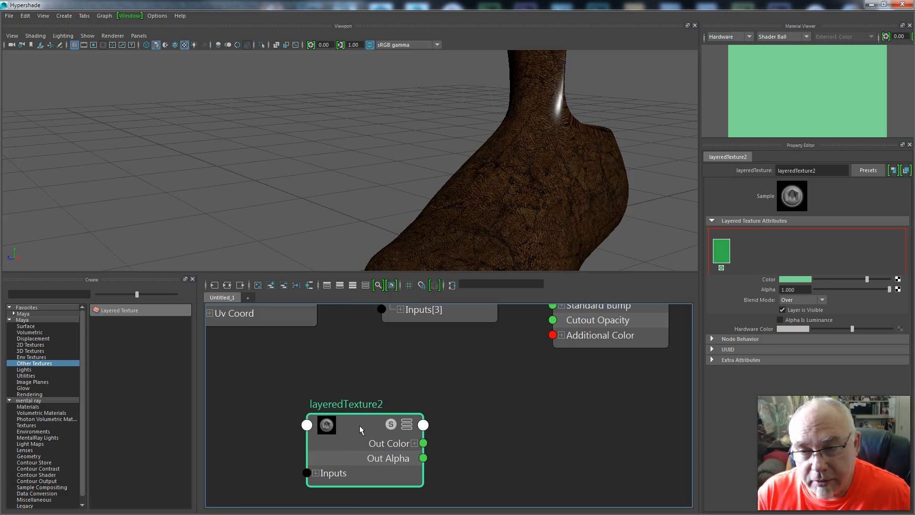
left_click_drag(821, 170, 702, 217)
type("Bump ")
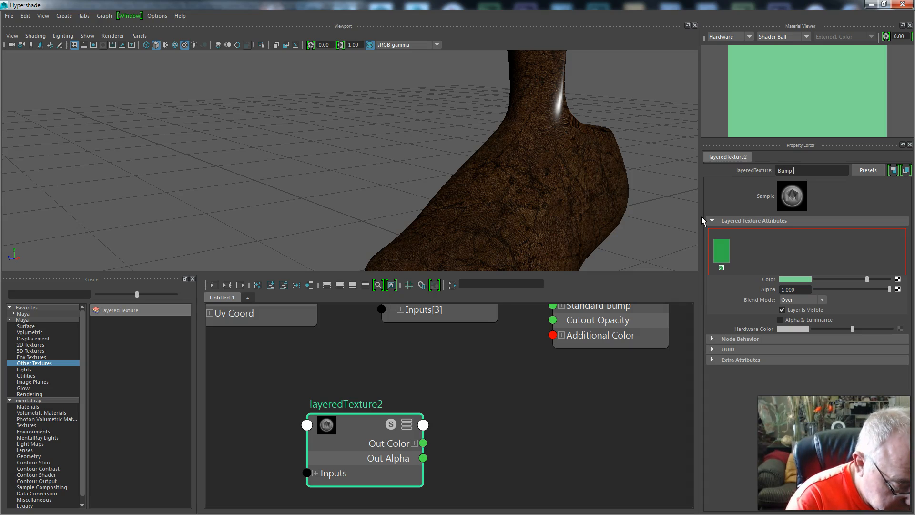
type("Layer")
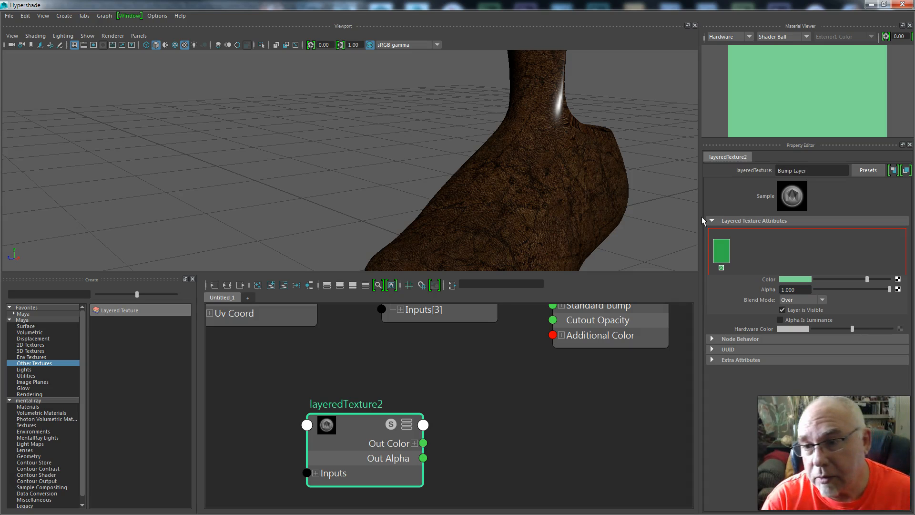
key("Return")
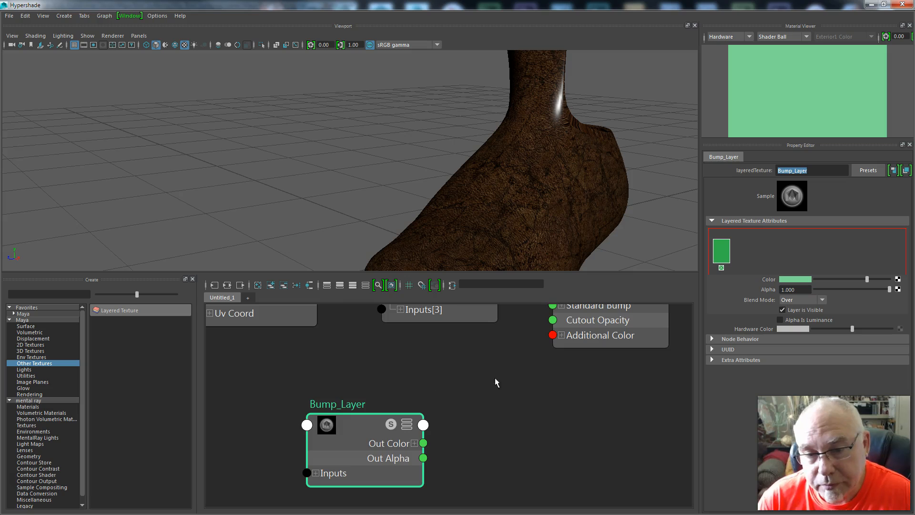
Connect Bump_Layer to the Overall Bump attribute of the leather material
scroll(498, 380, "down", 4)
middle_click_drag(574, 381, 572, 423, "alt")
left_click(545, 336)
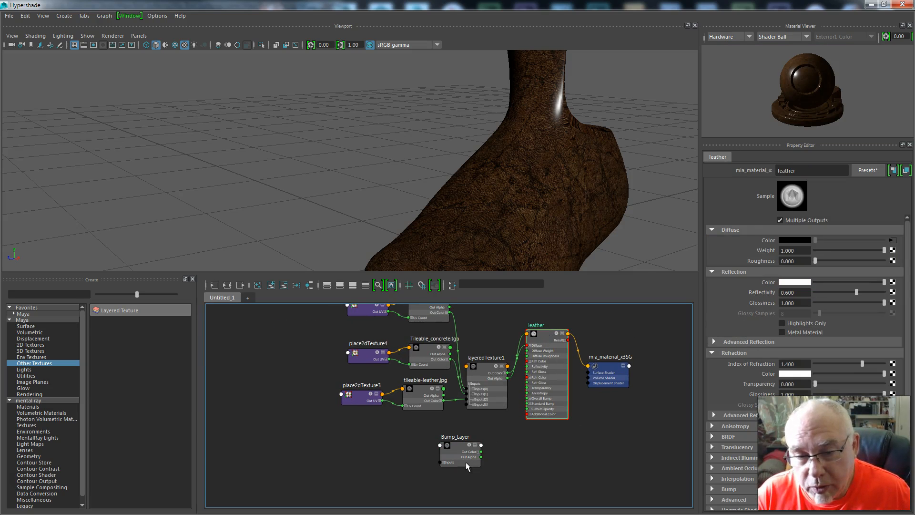
scroll(745, 459, "down", 2)
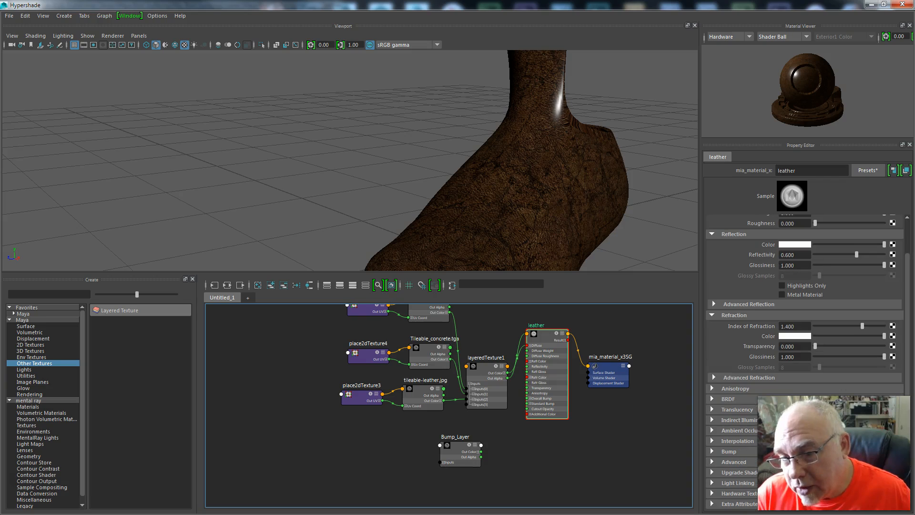
left_click(743, 451)
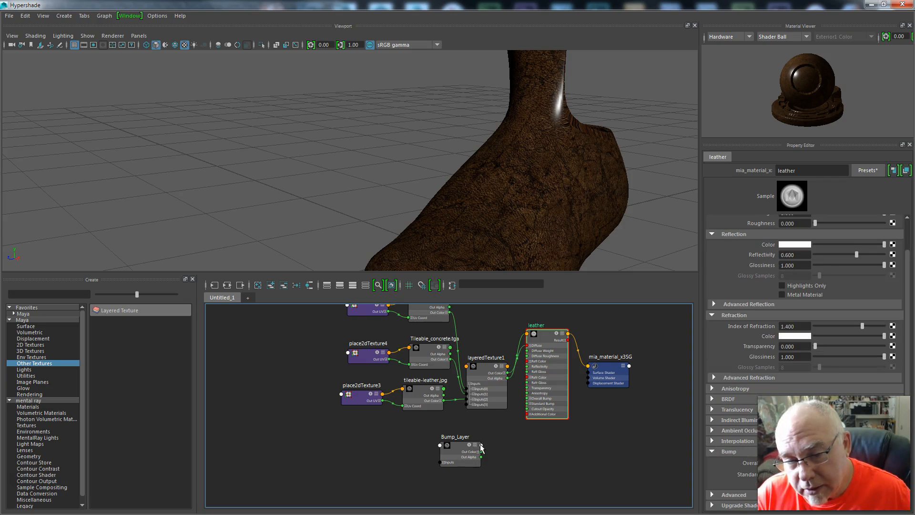
middle_click_drag(463, 445, 787, 464)
Arrange the bump2d1 node between Bump_Layer and the leather material, and show Bump_Layer's attributes
left_click(454, 463)
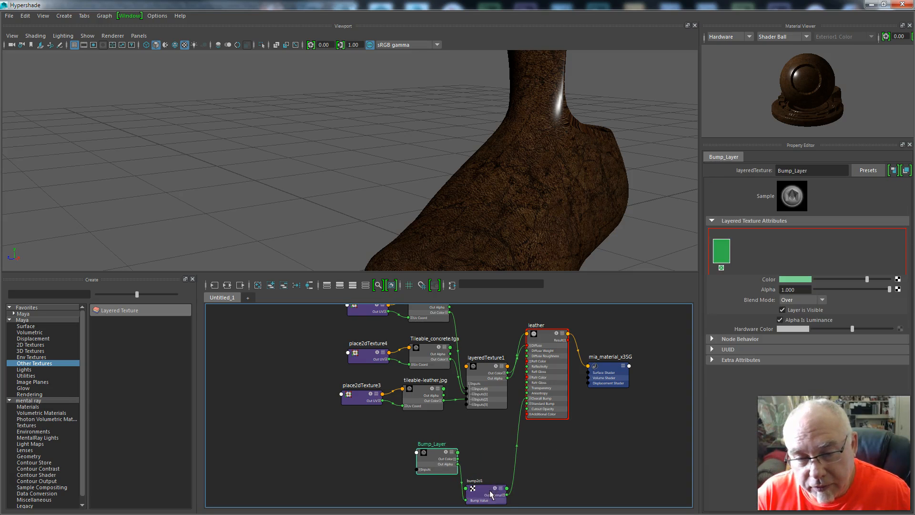
left_click_drag(491, 494, 498, 439)
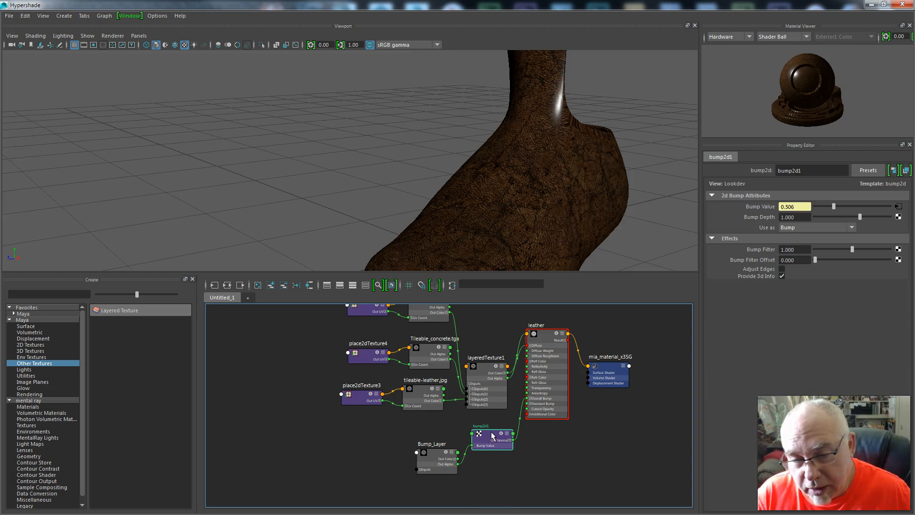
scroll(492, 434, "up", 3)
left_click_drag(365, 481, 340, 460)
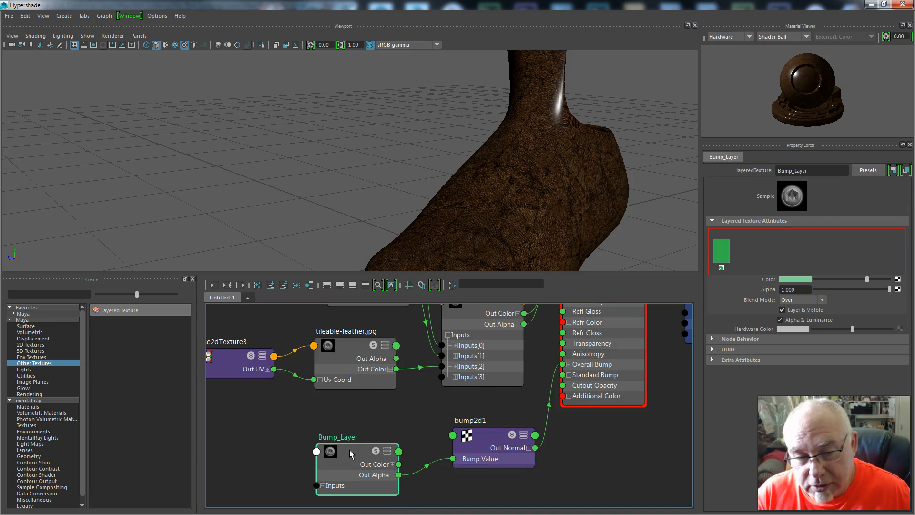
Connect the tileable-leather.jpg texture to the color of Bump_Layer's first layer
scroll(416, 418, "down", 3)
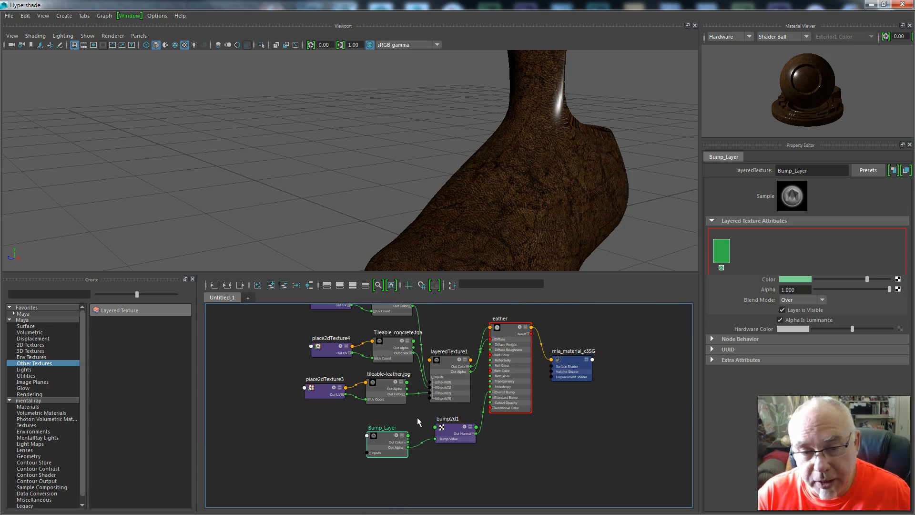
scroll(328, 438, "up", 1)
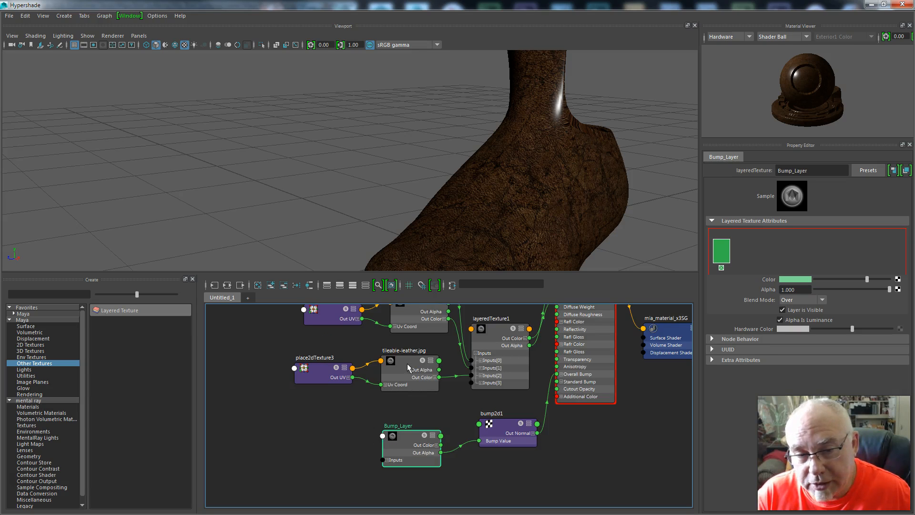
middle_click_drag(407, 356, 767, 282)
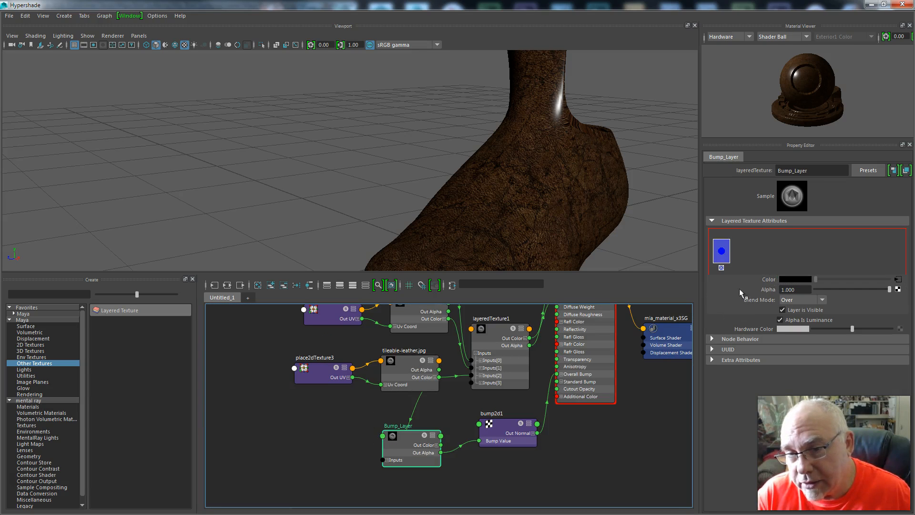
Preview bump2d1 and Bump_Layer one after the other in solo mode, and reposition the tileable-leather.jpg and Bump_Layer nodes
left_click(526, 428)
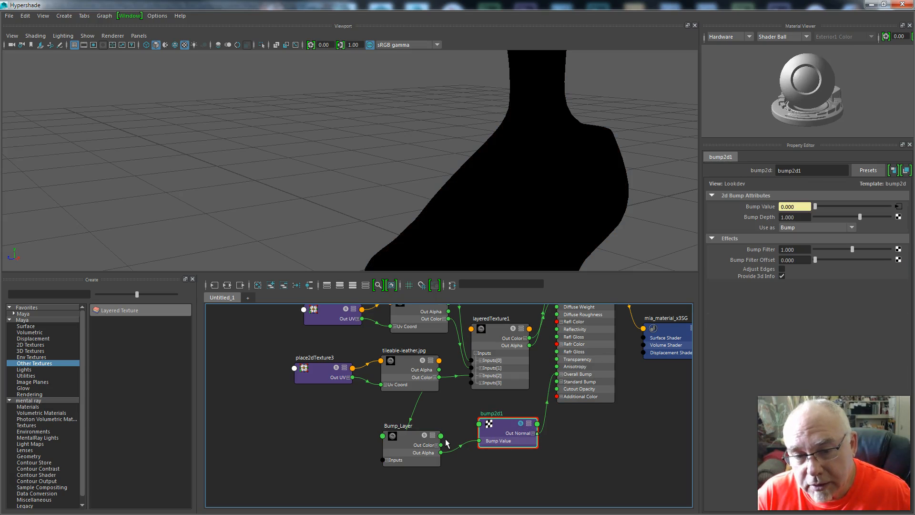
left_click(424, 436)
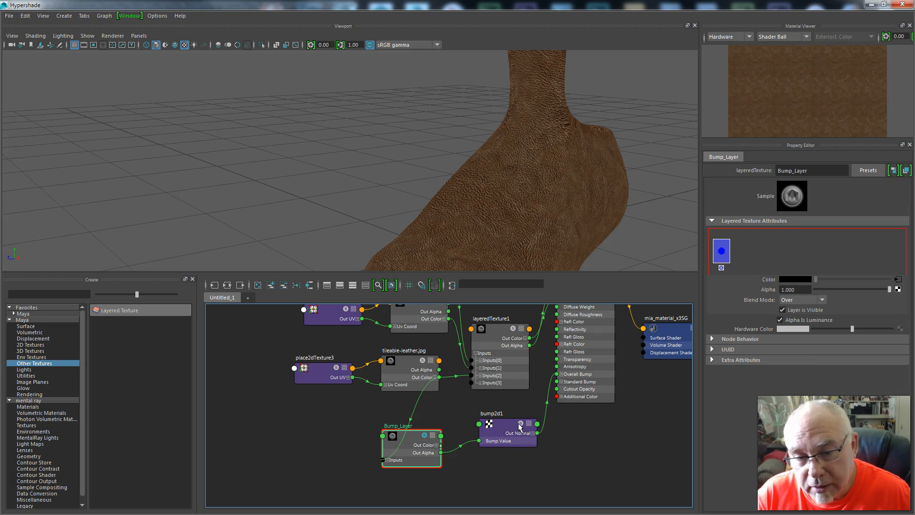
left_click_drag(411, 361, 389, 357)
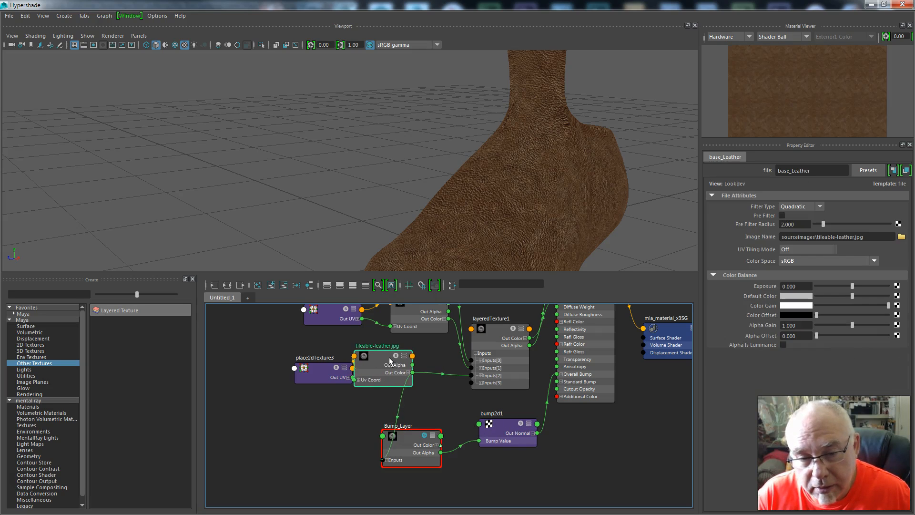
left_click(500, 431)
left_click_drag(406, 439, 428, 436)
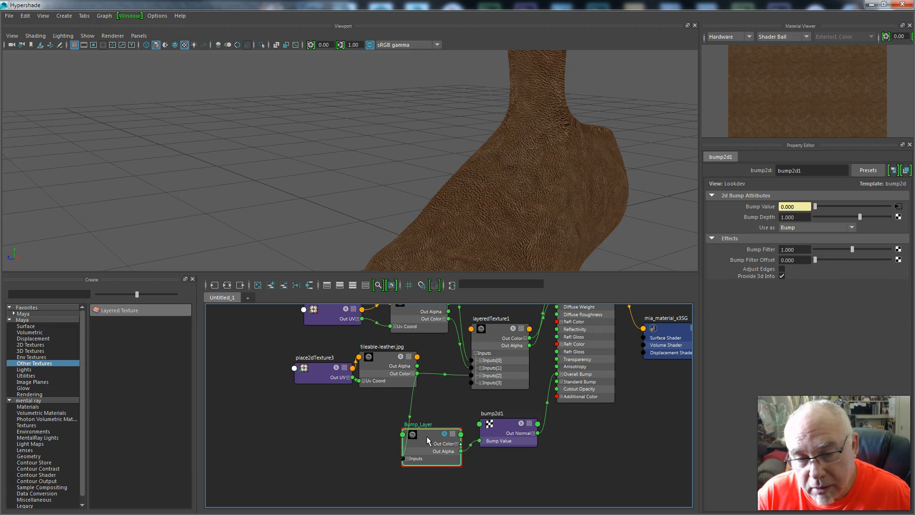
Solo the bump2d1 node, and shrink and move the Hypershade window aside to check the bump in the boot's IPR render
left_click(524, 426)
left_click(522, 424)
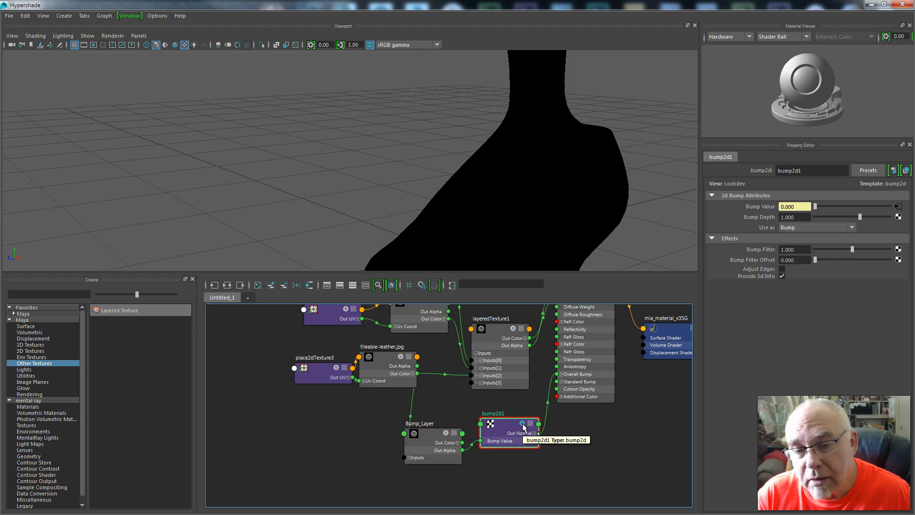
left_click(883, 5)
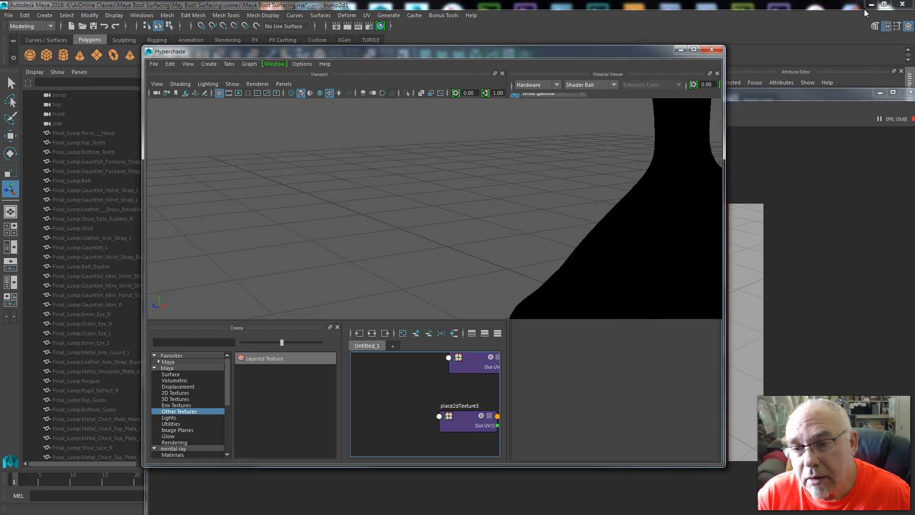
left_click_drag(555, 62, 222, 84)
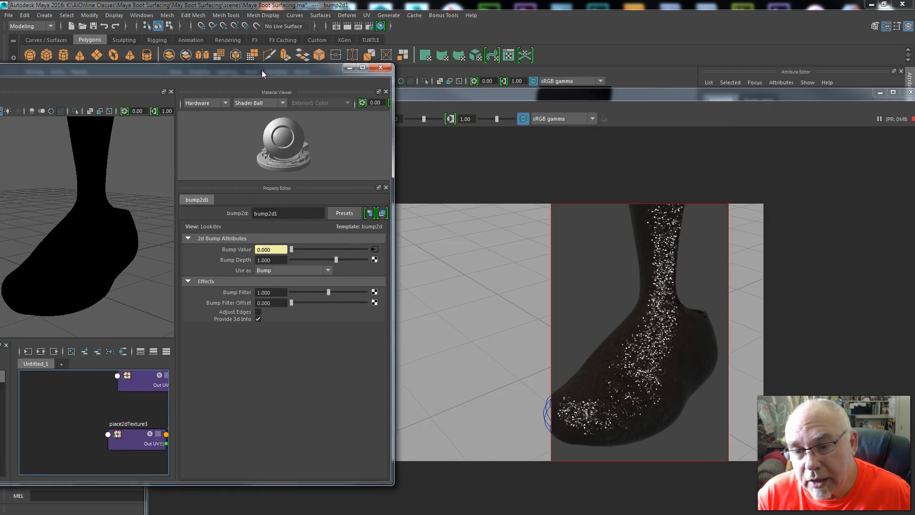
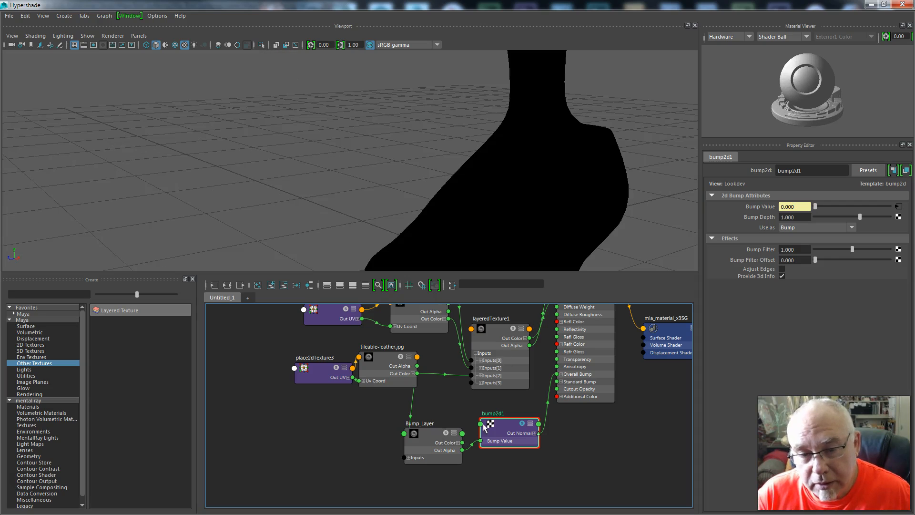
Move the place2dTexture3 and tileable-leather.jpg nodes farther from Bump_Layer, and add a second layer to Bump_Layer
left_click_drag(277, 339, 340, 364)
left_click(433, 439)
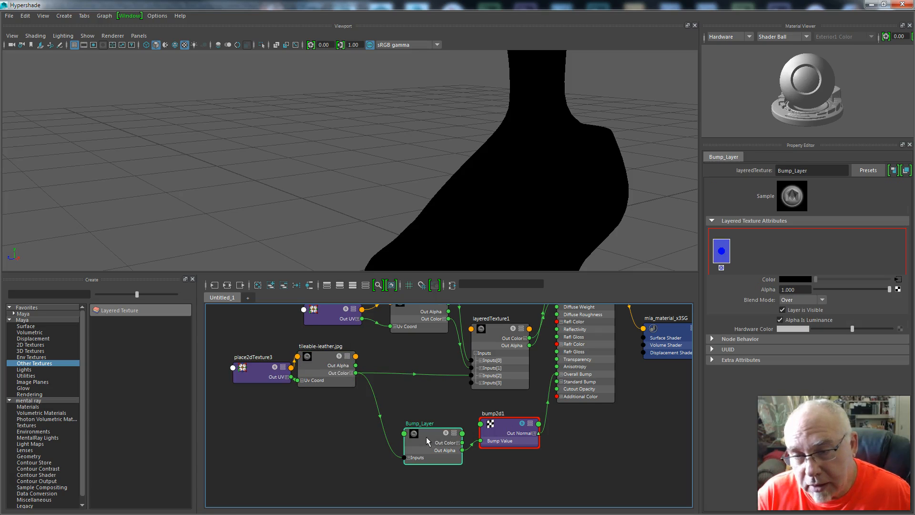
left_click(745, 254)
left_click(747, 256)
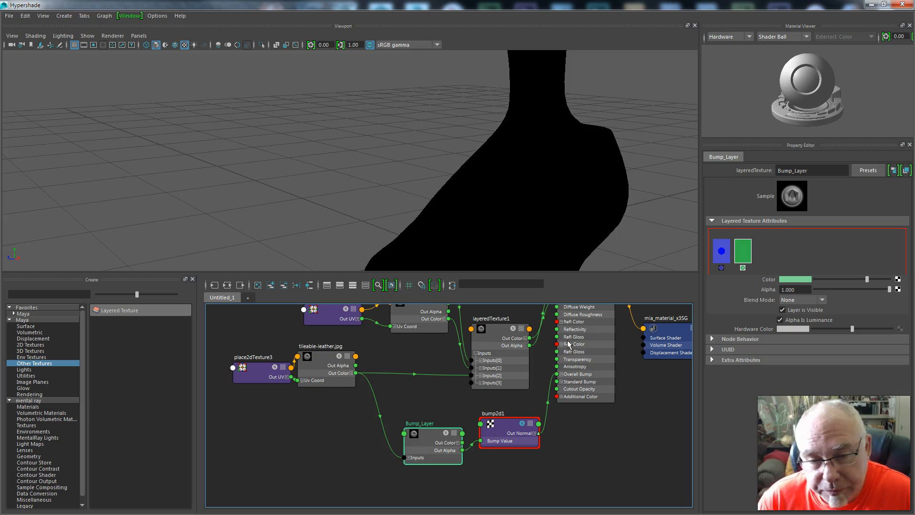
Connect the leather_cracks.tga texture to the color of Bump_Layer's first layer, replacing the leather texture
left_click(420, 346)
scroll(421, 352, "up", 4)
scroll(423, 358, "down", 4)
middle_click_drag(420, 356, 385, 446, "alt")
middle_click_drag(379, 331, 758, 278)
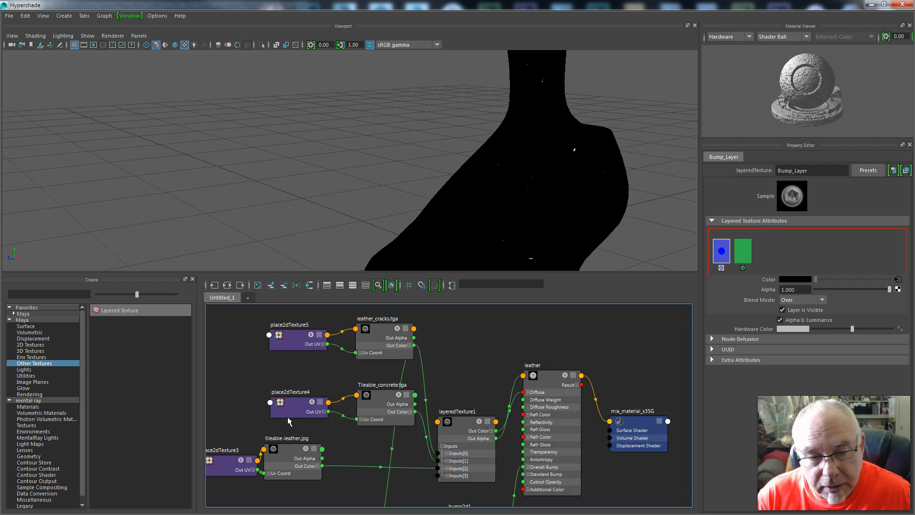
Brighten the solid dark brown fourth layer of layeredTexture1 to a light orange at the color slider's maximum
left_click(465, 423)
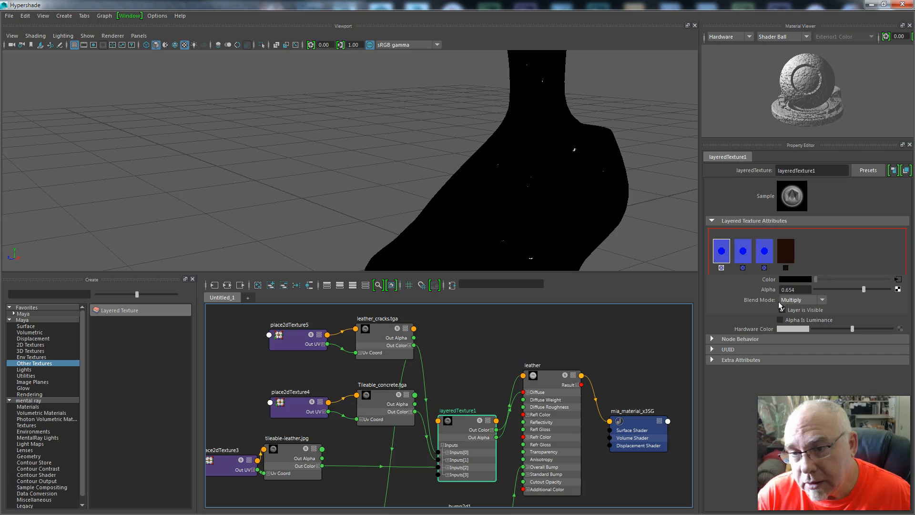
left_click(786, 253)
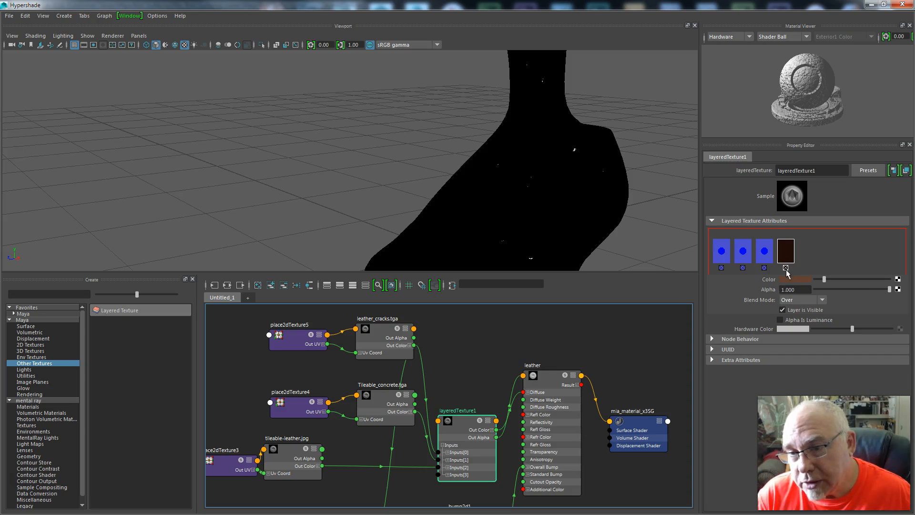
left_click_drag(824, 279, 899, 277)
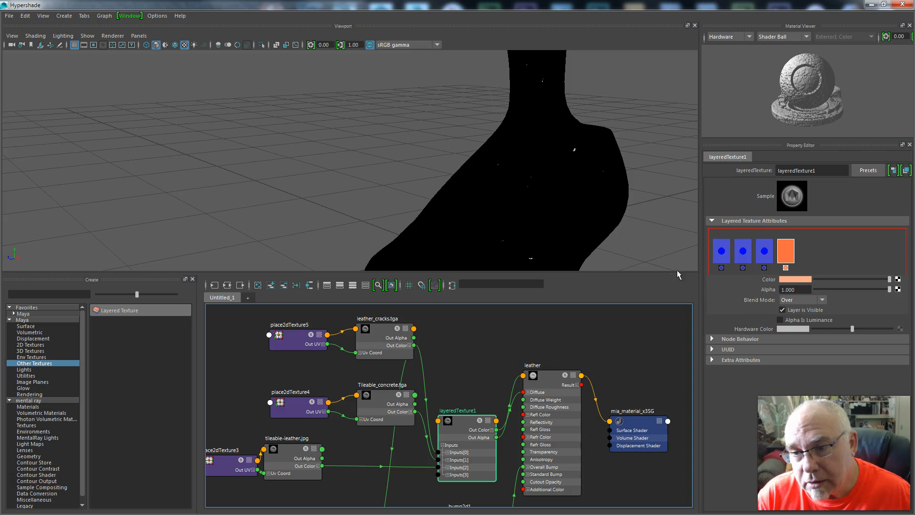
Hide the cracks, concrete and base leather layers of layeredTexture1 so only the solid color layer shows
left_click(768, 255)
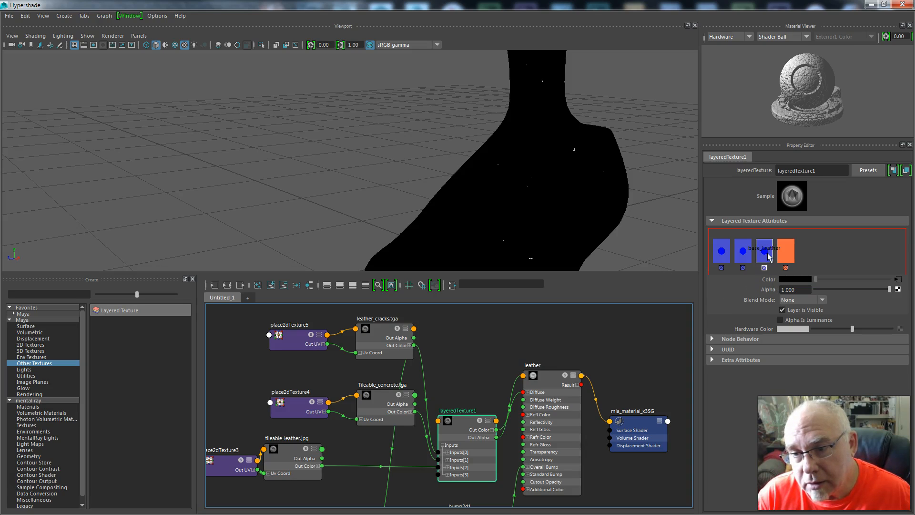
left_click(742, 260)
left_click(723, 260)
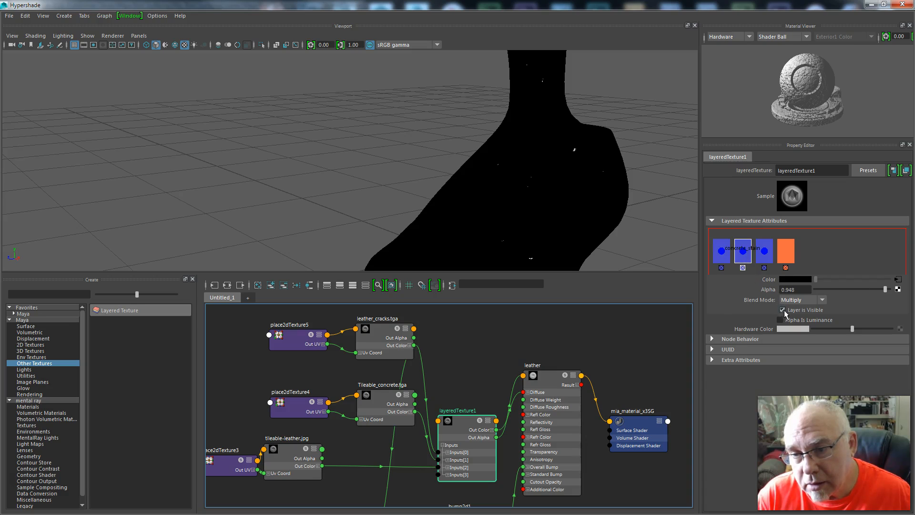
left_click(770, 257)
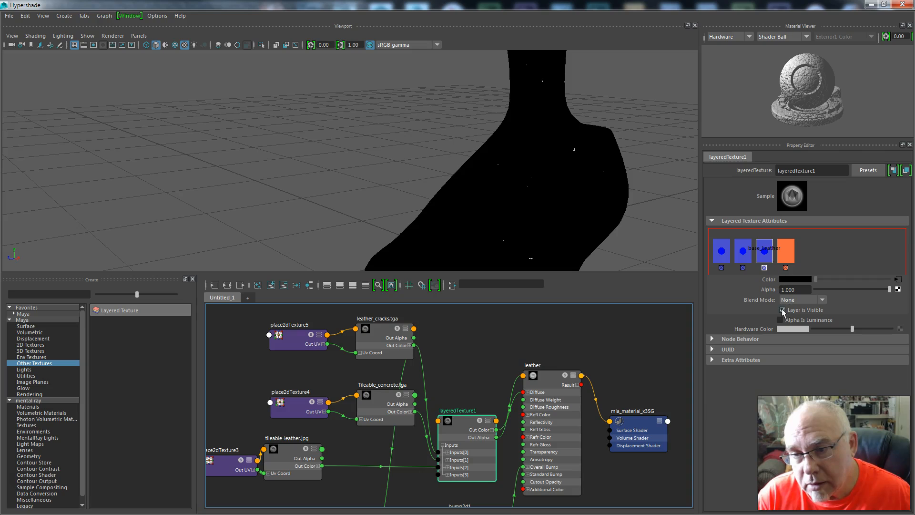
left_click(742, 256)
left_click(720, 256)
left_click(742, 258)
left_click(760, 260)
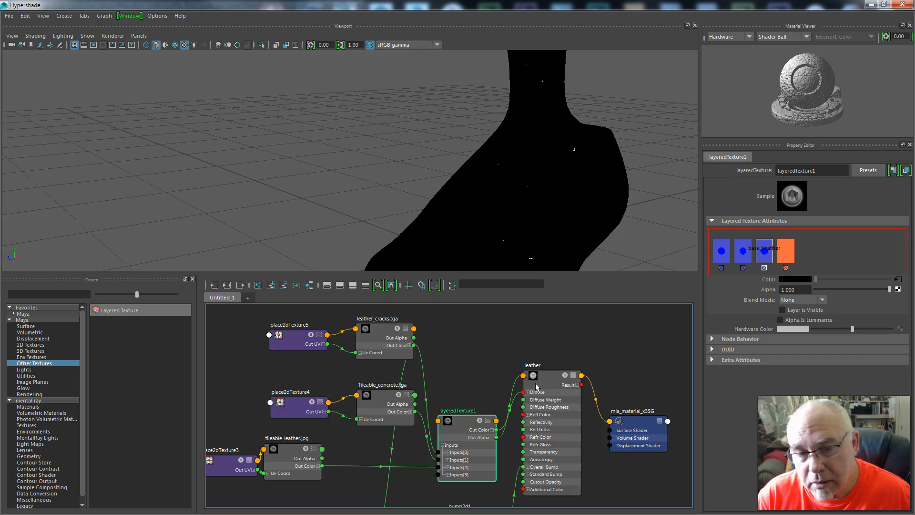
Turn off solo on bump2d1 and preview Bump_Layer alone on the boot, checking the bump in the render
left_click(488, 381)
middle_click_drag(495, 475, 540, 374)
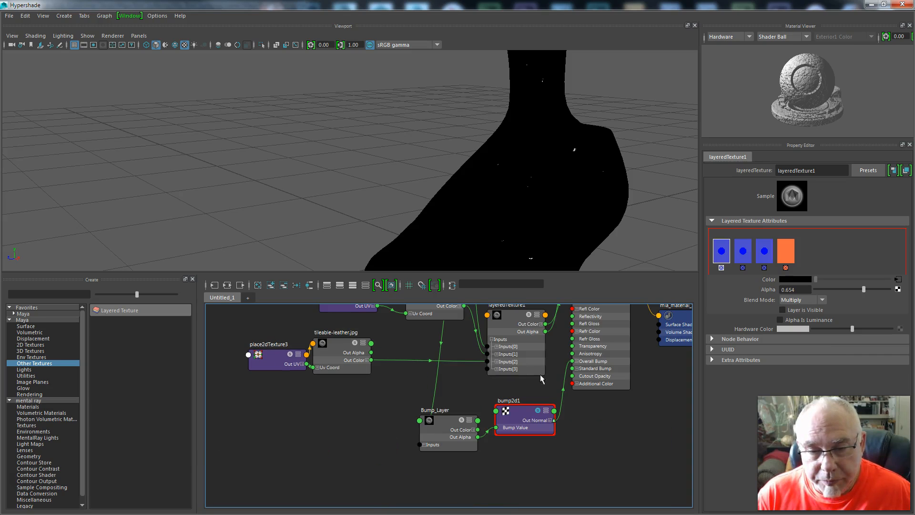
left_click(541, 414)
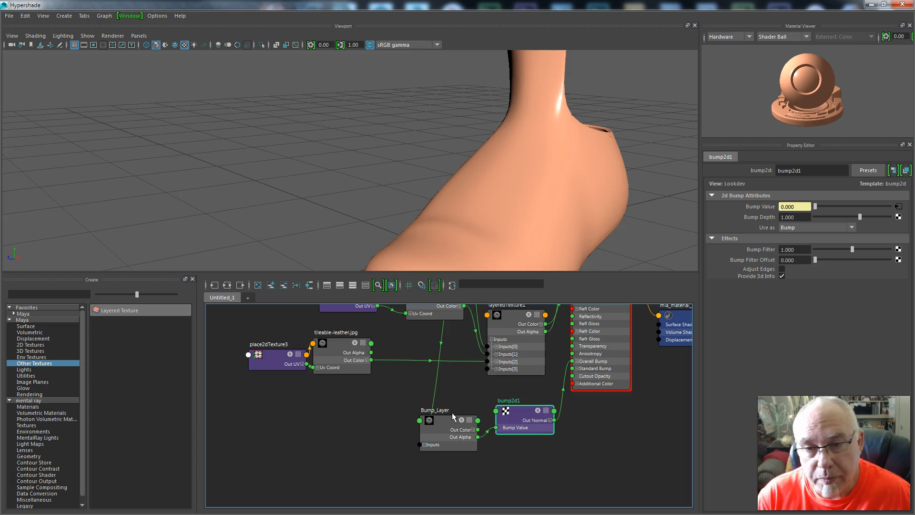
left_click_drag(460, 424, 462, 425)
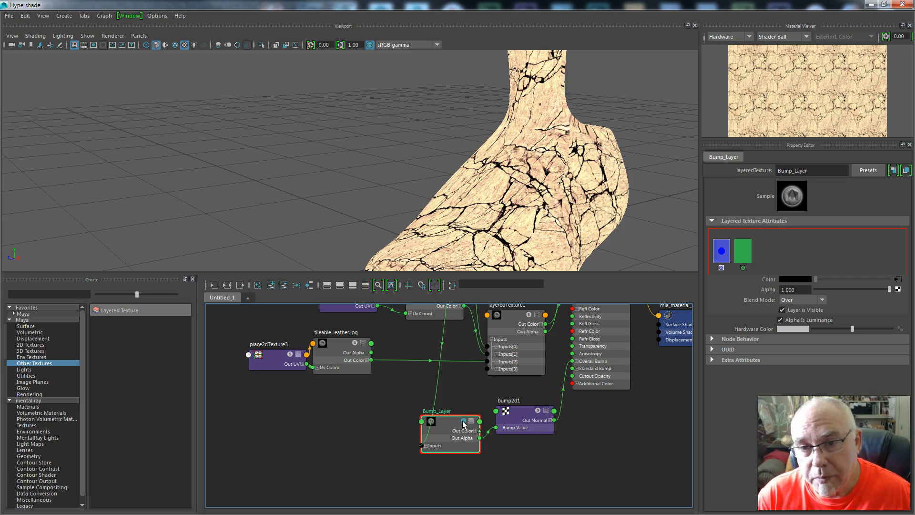
left_click(431, 379)
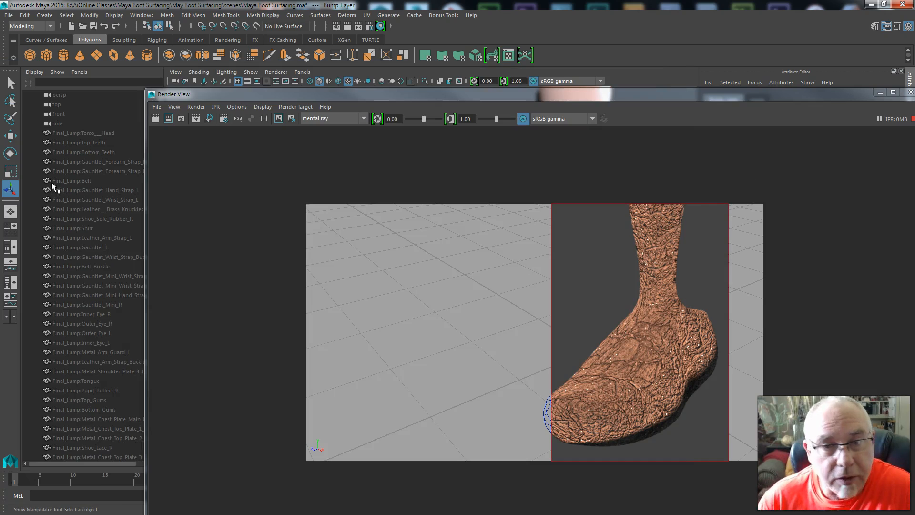
Reopen the Hypershade and arrange its window beside the Render View, keeping the boot's IPR render visible
left_click(380, 26)
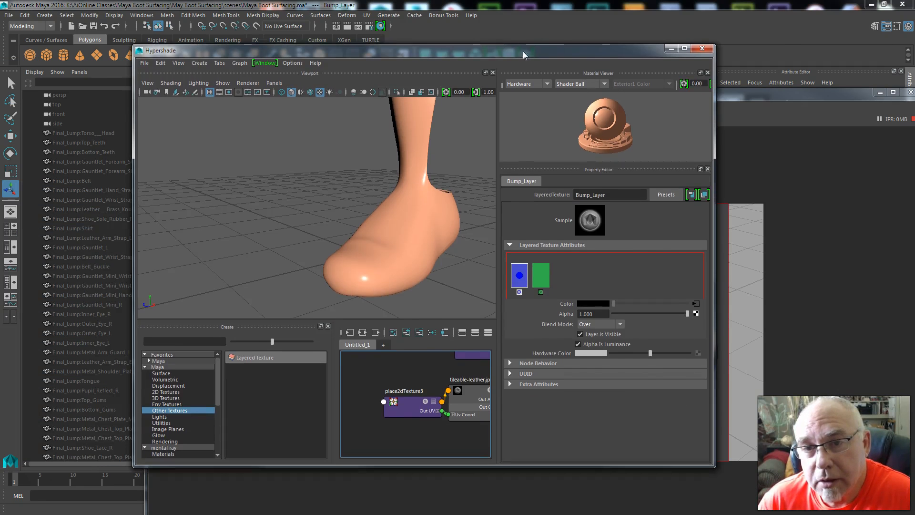
left_click_drag(522, 52, 276, 43)
left_click_drag(591, 95, 736, 41)
left_click_drag(279, 47, 402, 42)
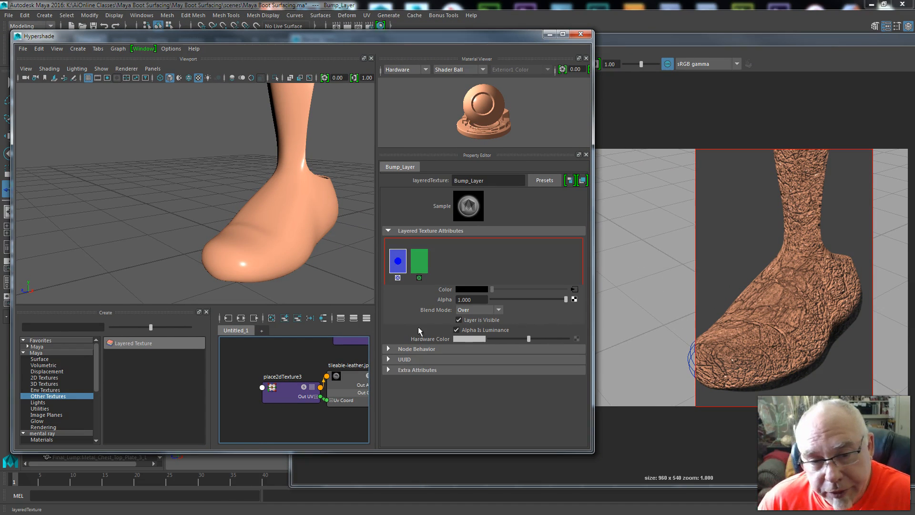
Enlarge the Hypershade node graph by shrinking the viewport and the node creation list, and bring the Bump_Layer nodes into view
left_click(338, 360)
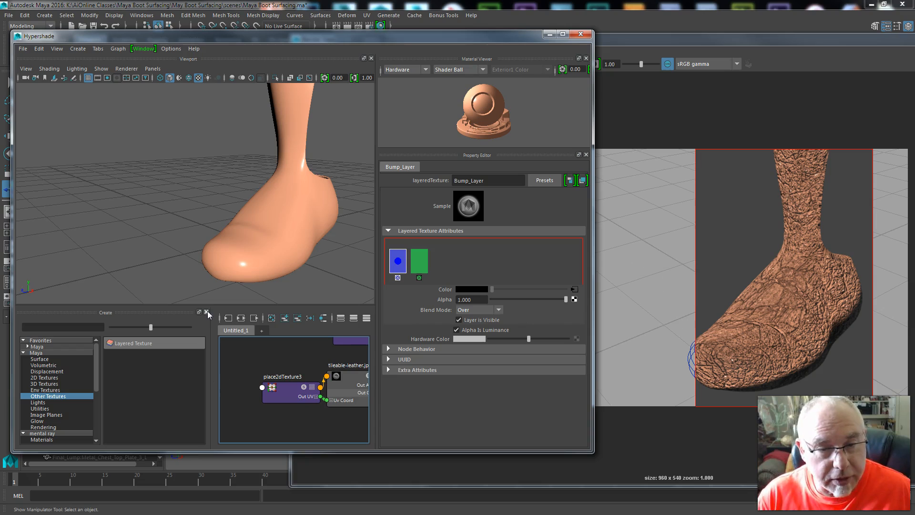
left_click_drag(207, 315, 217, 185)
middle_click_drag(293, 342, 236, 337, "alt")
left_click_drag(213, 339, 57, 365)
middle_click_drag(277, 330, 215, 381, "alt")
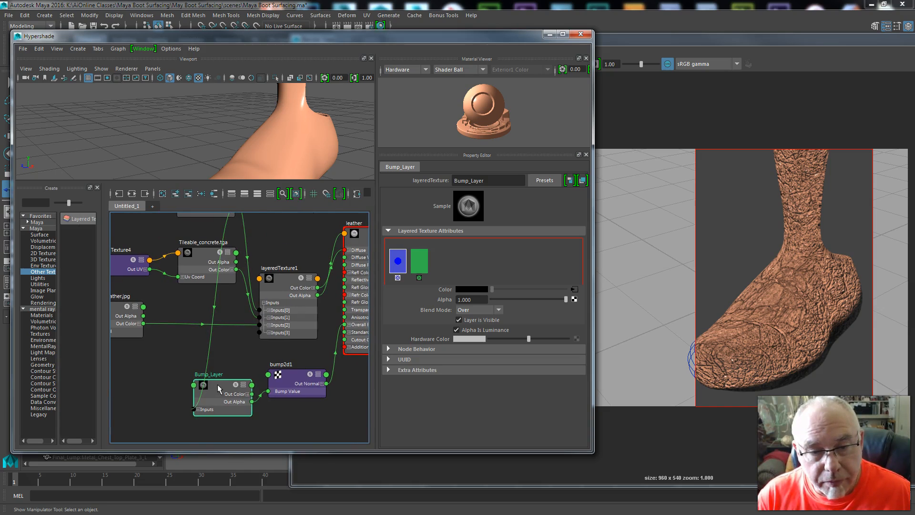
Reposition the Bump_Layer and bump2d1 nodes, and hide the cracks layer of Bump_Layer
left_click_drag(218, 384, 197, 375)
left_click(291, 376)
left_click_drag(289, 376, 280, 377)
left_click(197, 380)
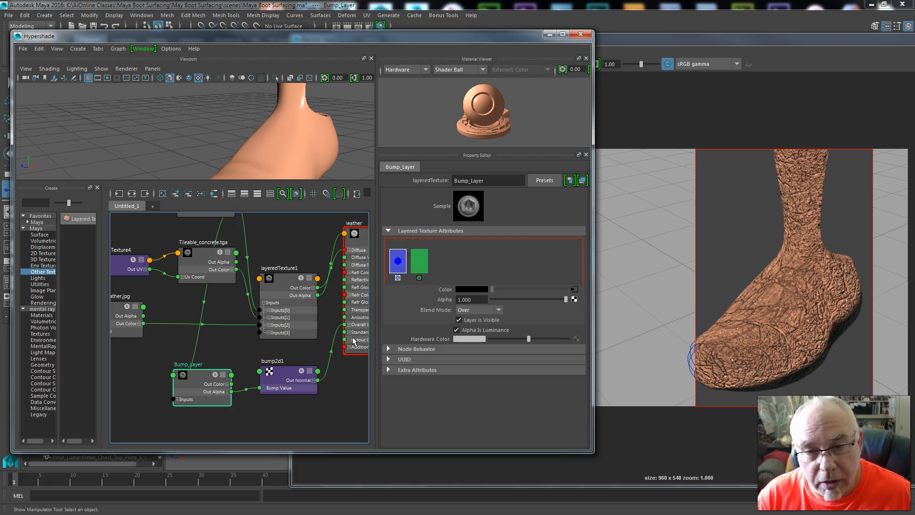
left_click(459, 320)
Try to connect the tileable-leather.jpg texture to the color of Bump_Layer's second layer
left_click(420, 261)
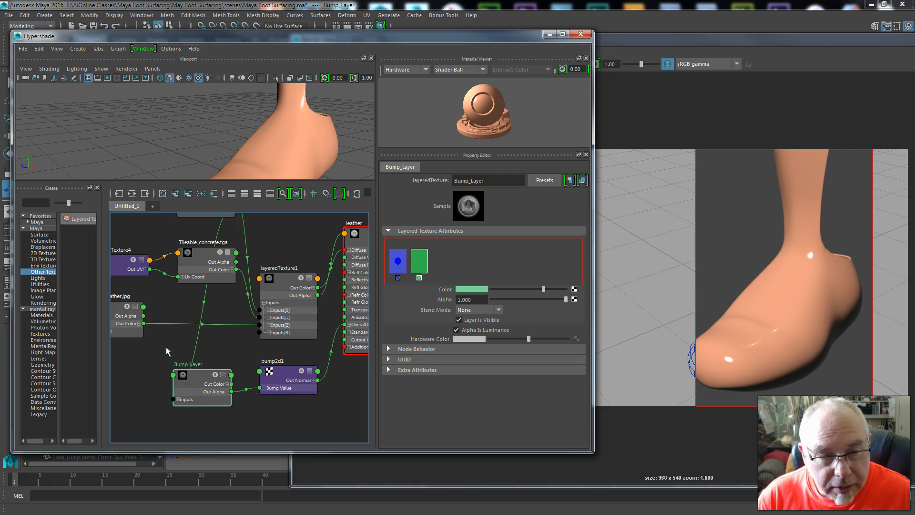
left_click(115, 308)
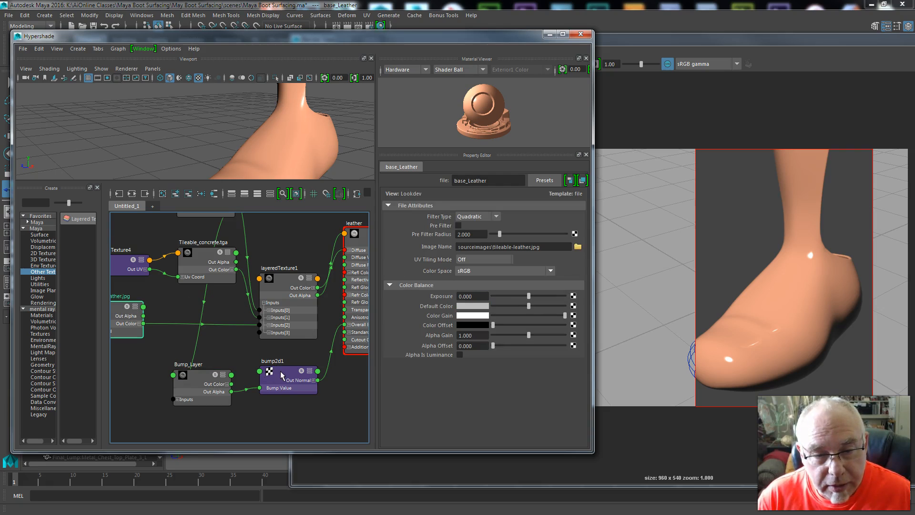
left_click(208, 380)
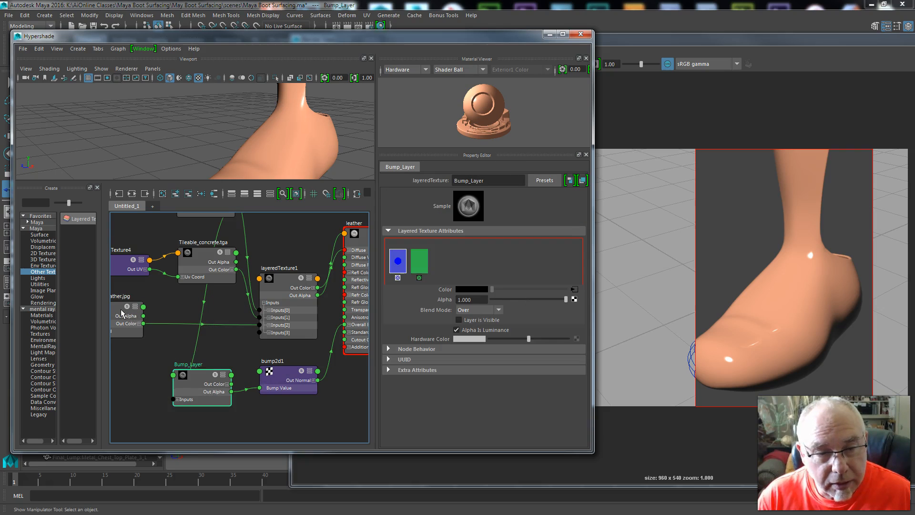
middle_click_drag(338, 312, 442, 289)
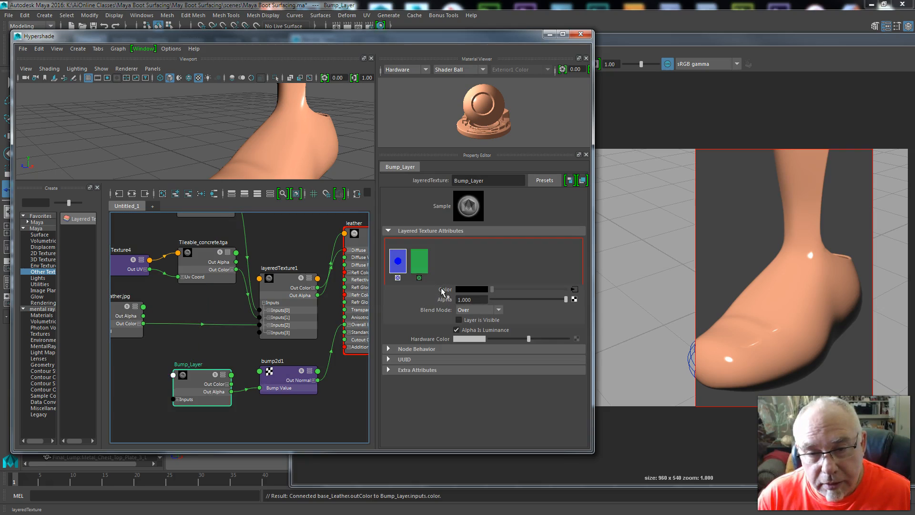
Connect tileable-leather.jpg to the color of Bump_Layer's second layer, and leather_cracks.tga to the color of its first layer
left_click(423, 269)
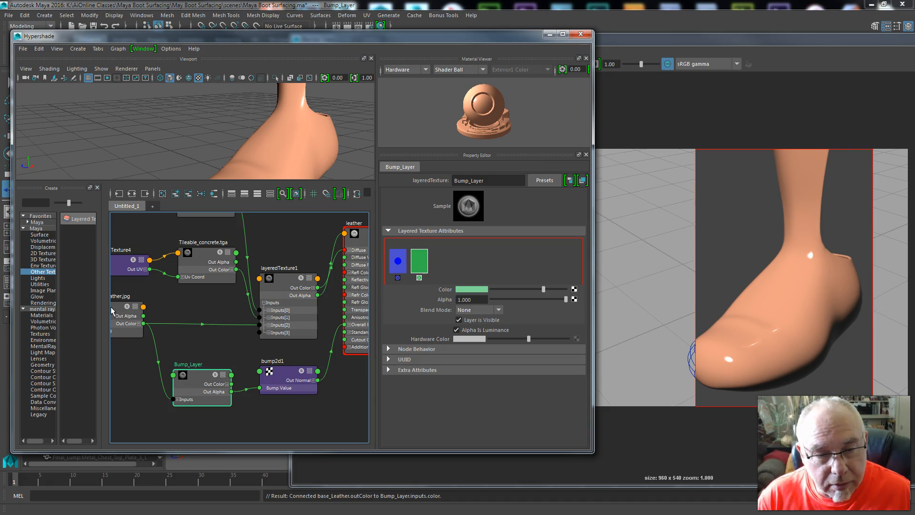
middle_click_drag(111, 307, 429, 288)
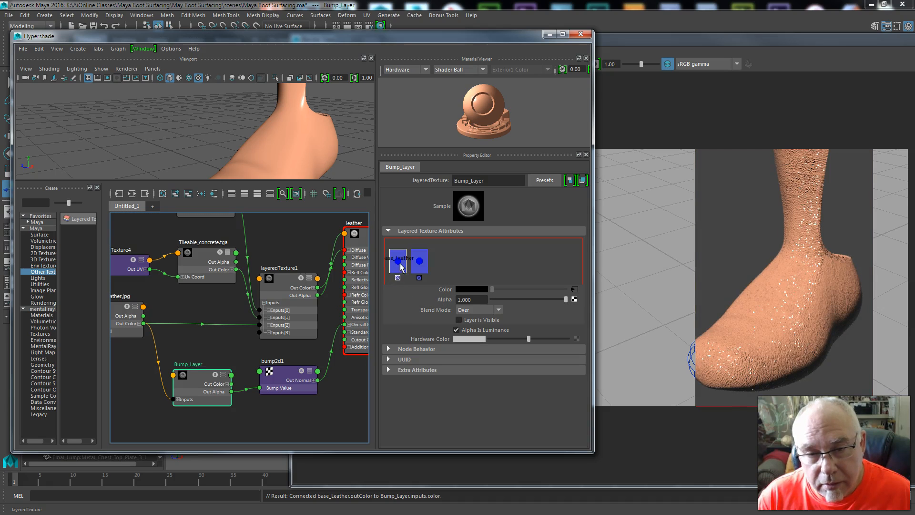
left_click(191, 307)
key("a")
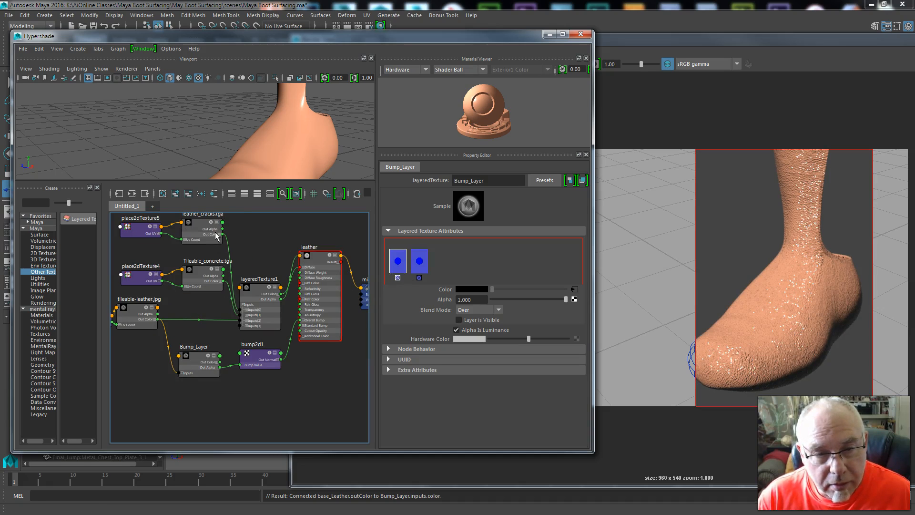
middle_click_drag(201, 222, 420, 273)
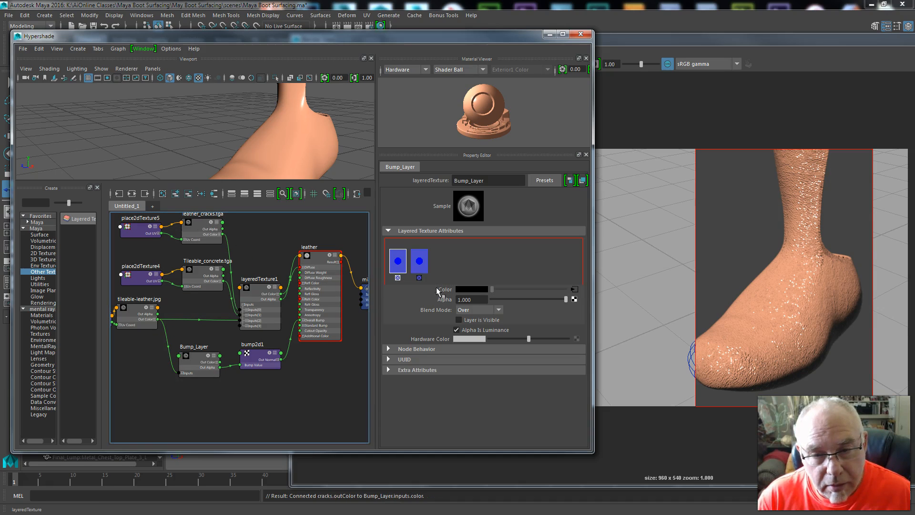
Check both layers of Bump_Layer and set the bump depth of bump2d1 to 0.3
left_click(420, 271)
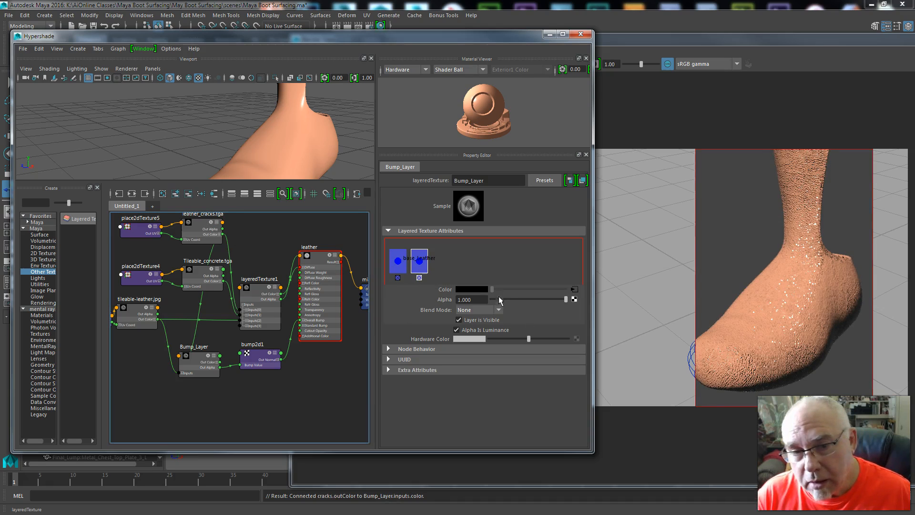
left_click(400, 271)
left_click(419, 262)
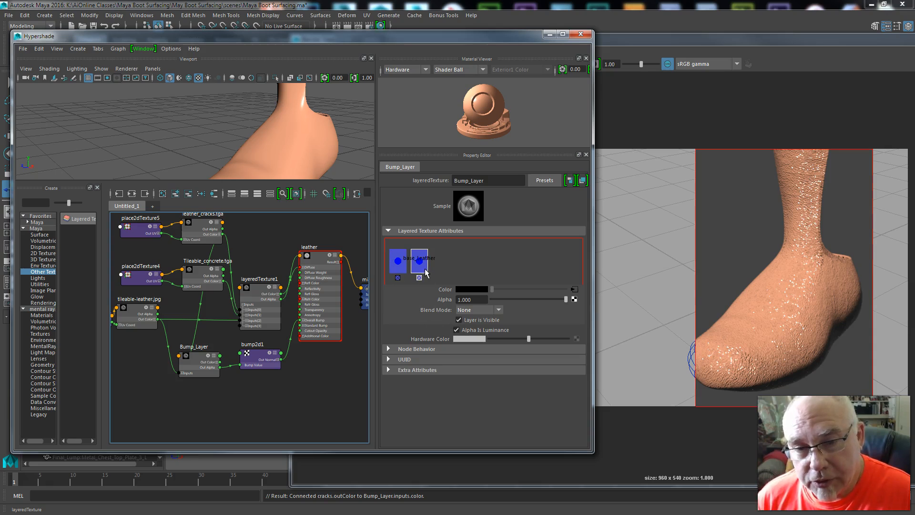
left_click(197, 356)
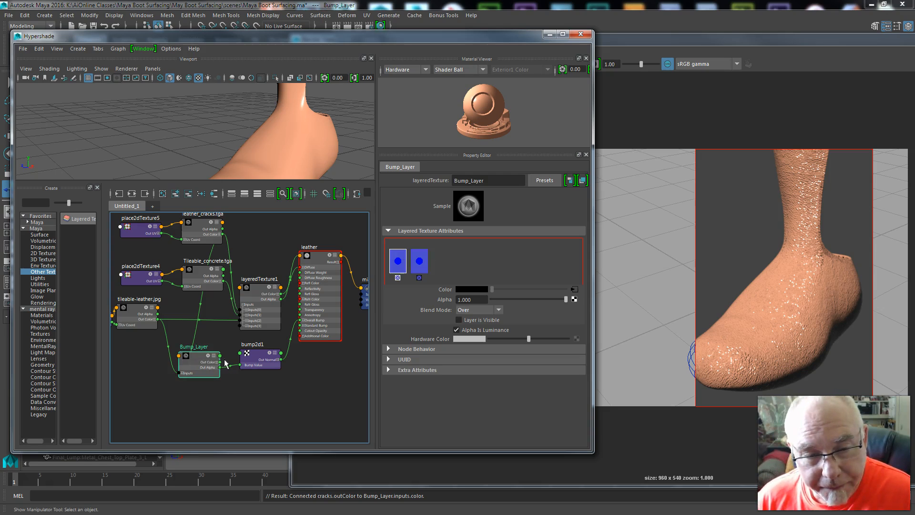
left_click(252, 354)
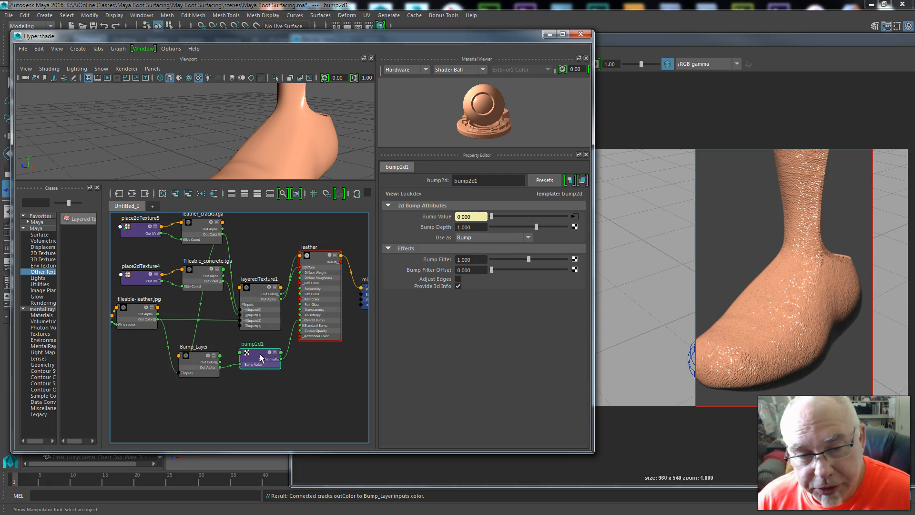
left_click_drag(482, 228, 405, 238)
type("0.3")
key("Return")
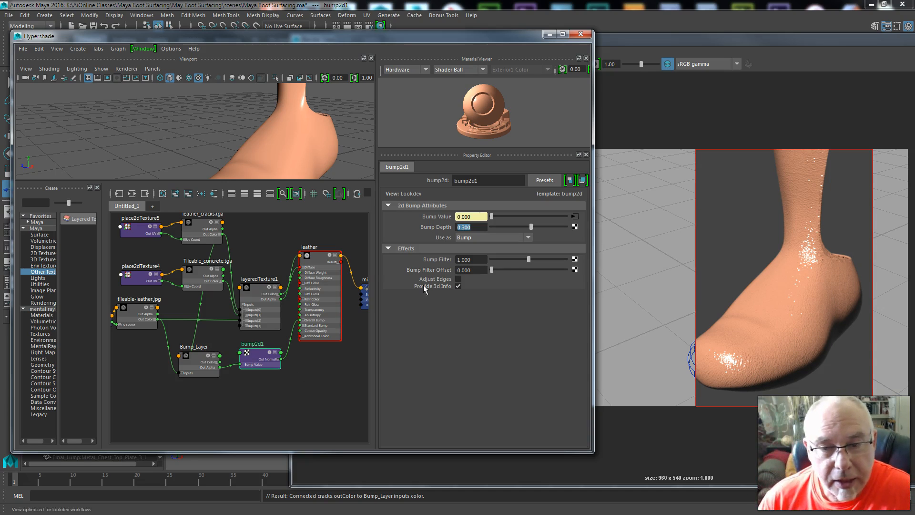
Make the cracks layer of Bump_Layer visible and lower its alpha to about 0.444
left_click(208, 360)
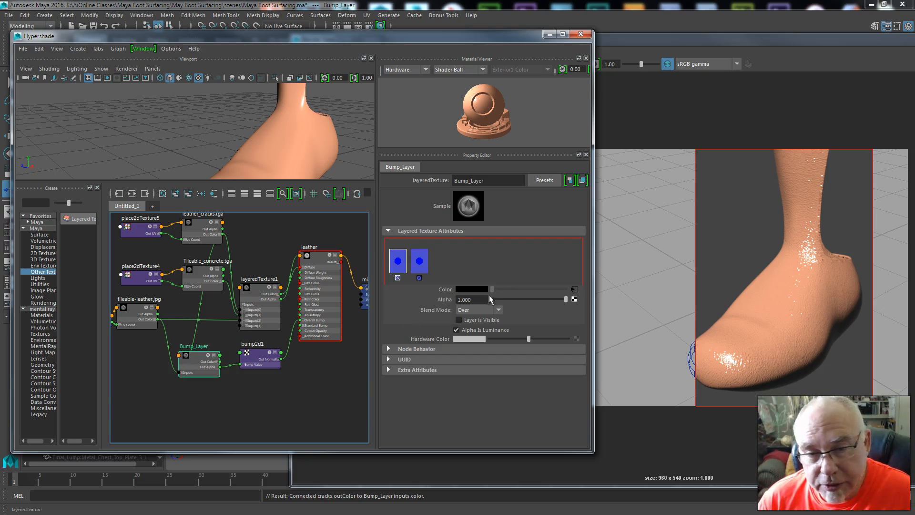
left_click(434, 267)
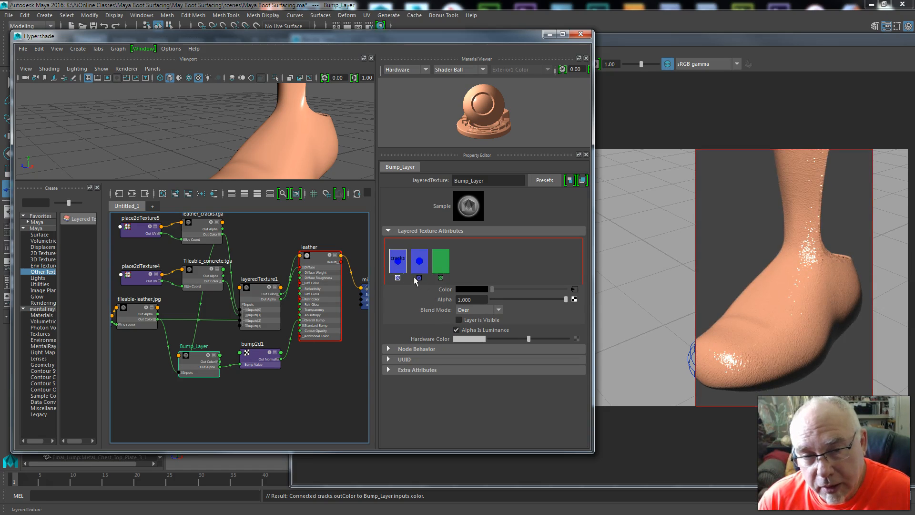
left_click(441, 277)
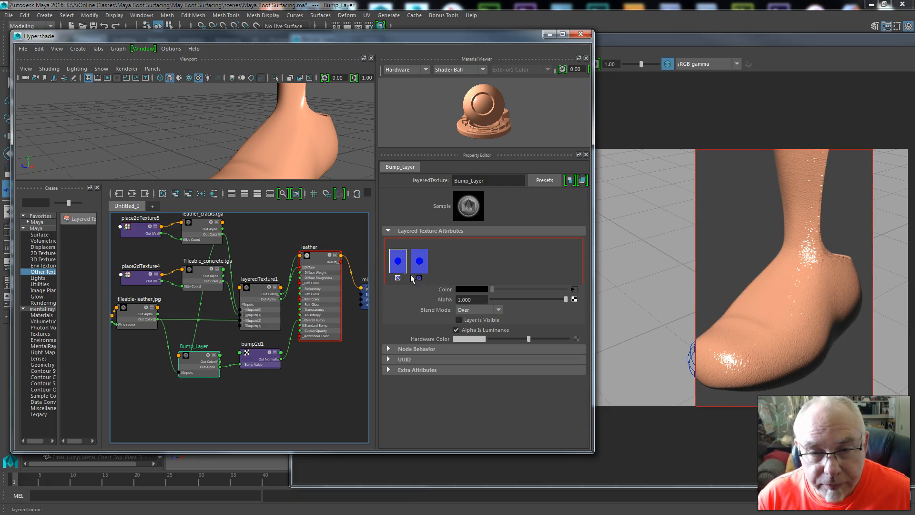
left_click(459, 320)
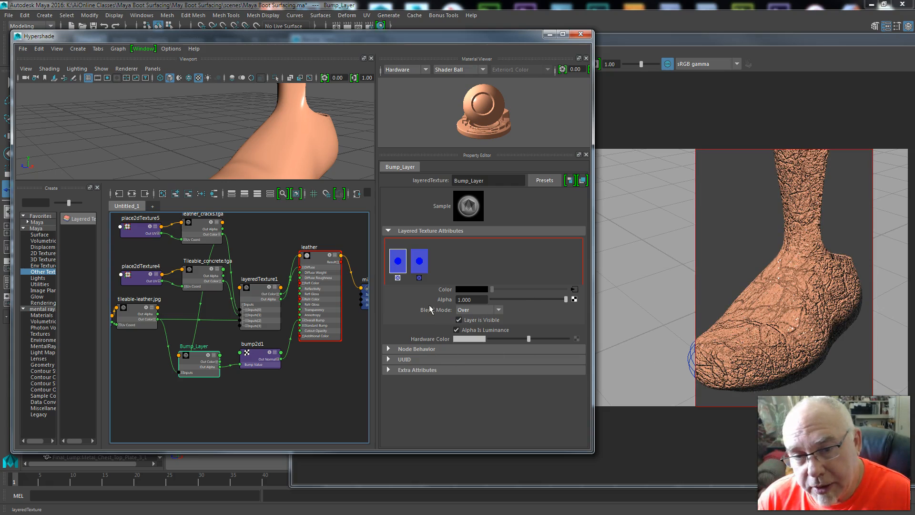
left_click_drag(566, 299, 525, 303)
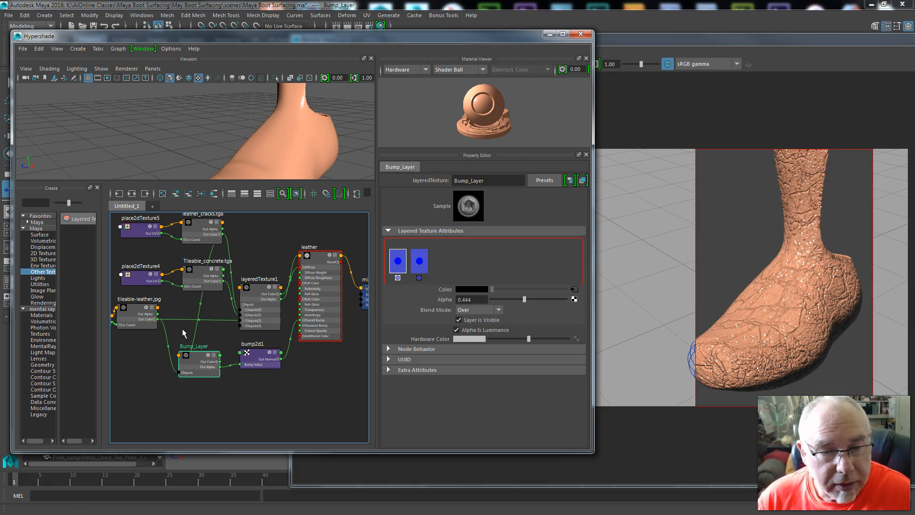
Set the Repeat UV of place2dTexture5, which places leather_cracks.tga, to 6 by 6
mouse_move(184, 391)
middle_mouse_down("alt")
mouse_move(219, 391)
mouse_move(218, 419)
middle_mouse_up("alt")
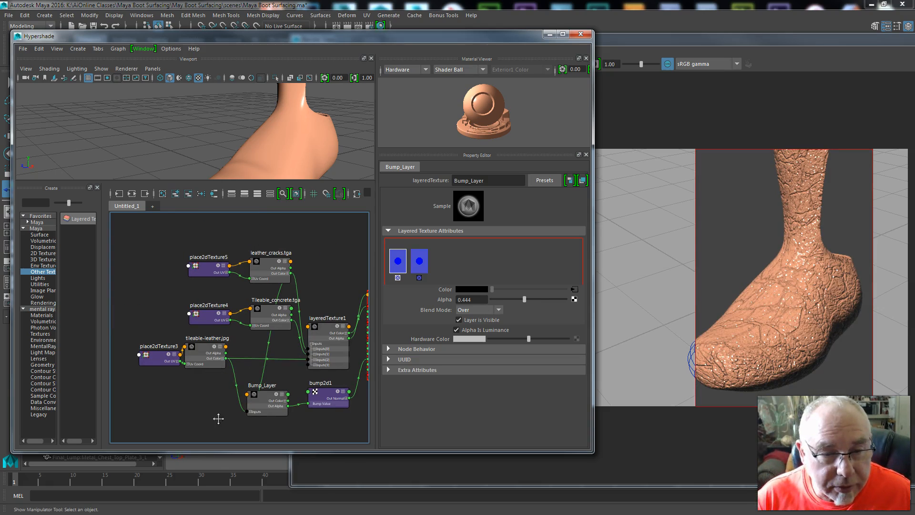
left_click(211, 274)
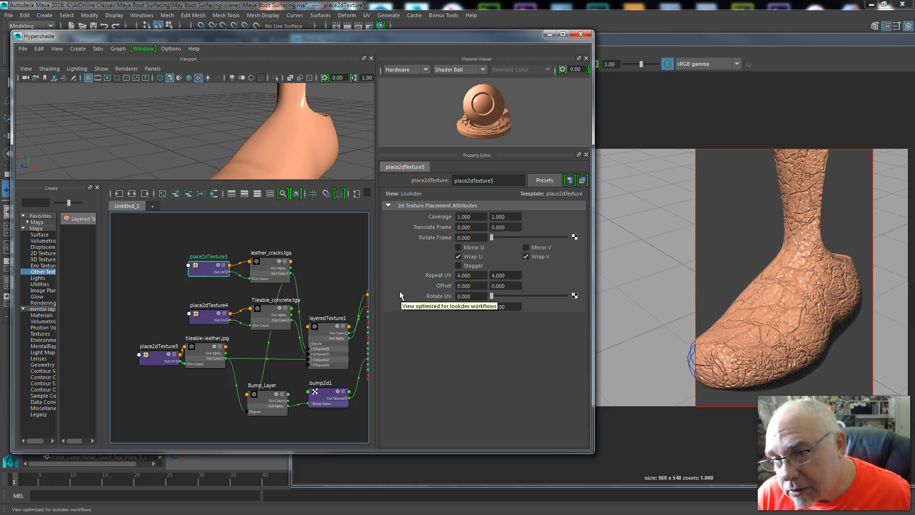
left_click(459, 276)
type("6")
key("Tab")
type("6")
key("Return")
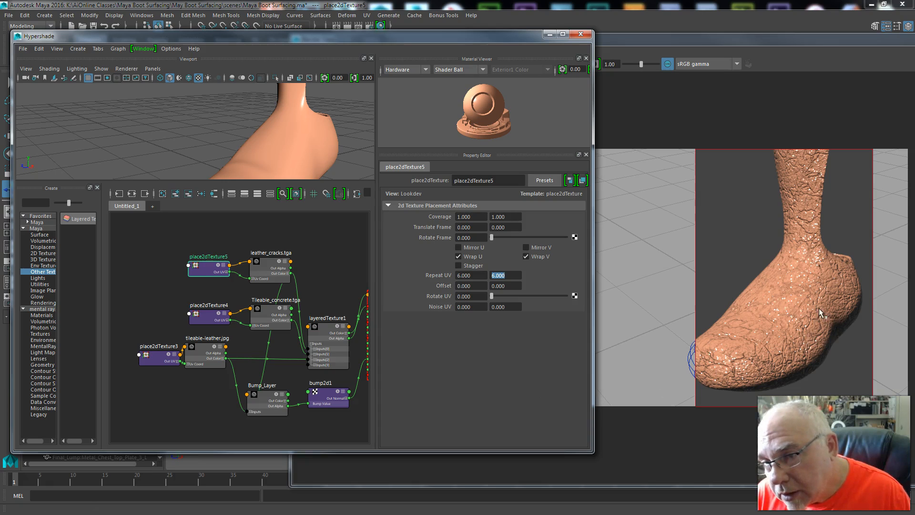
Reduce the alpha of the cracks layer in Bump_Layer to about 0.248, keeping its blend mode at Over
left_click(322, 393)
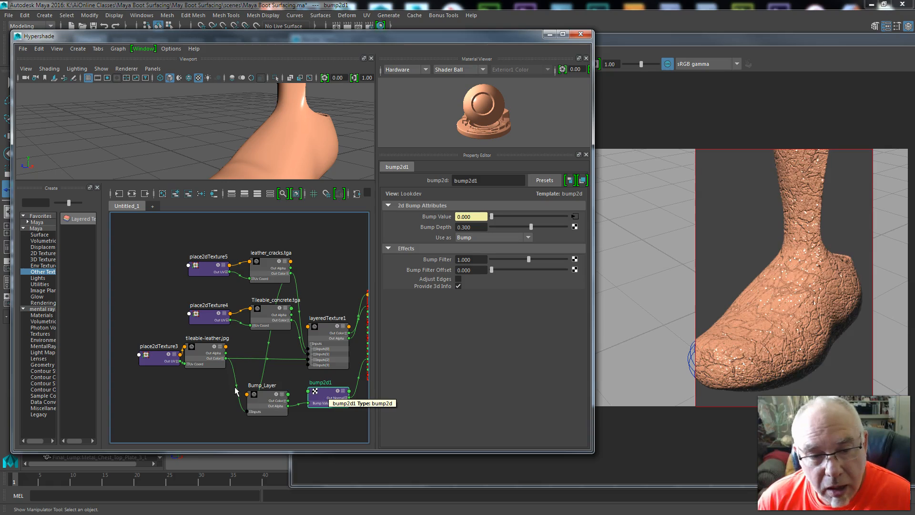
left_click(266, 399)
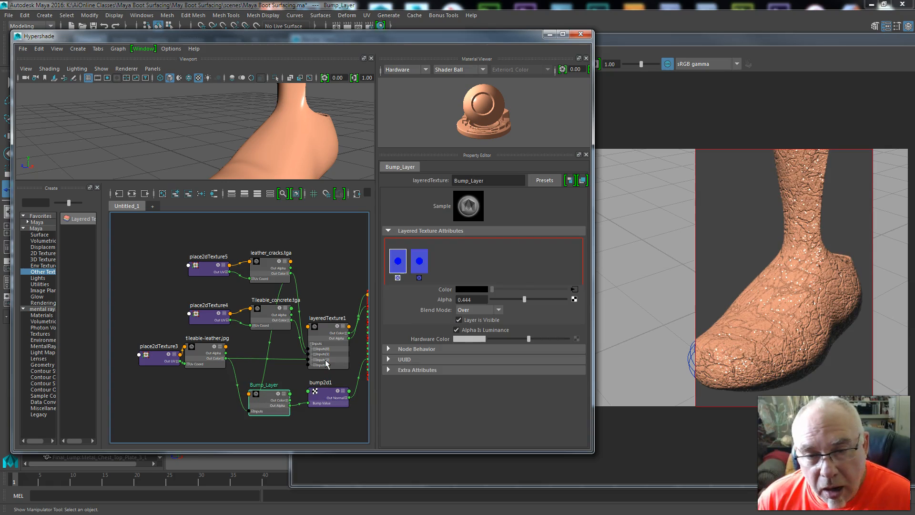
left_click(498, 310)
left_click(499, 312)
left_click_drag(522, 299, 510, 299)
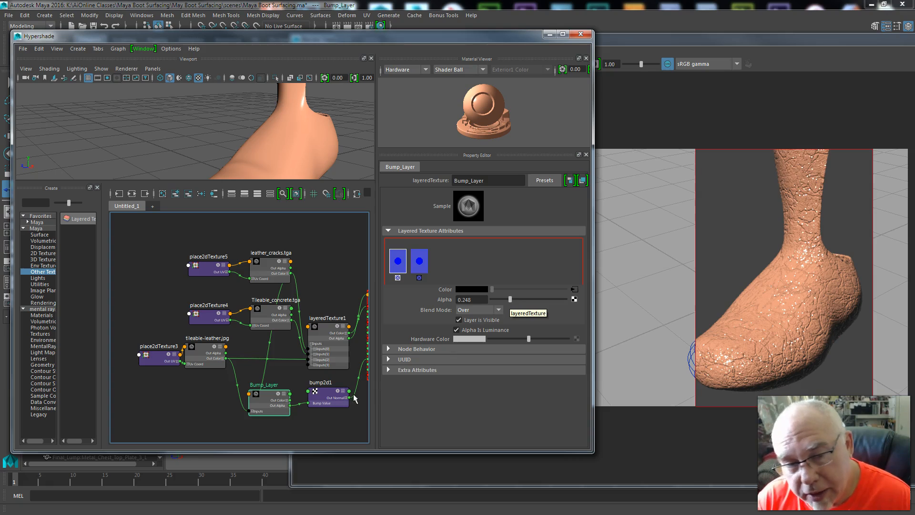
Set the bump depth of bump2d1 to 0.2
left_click(334, 395)
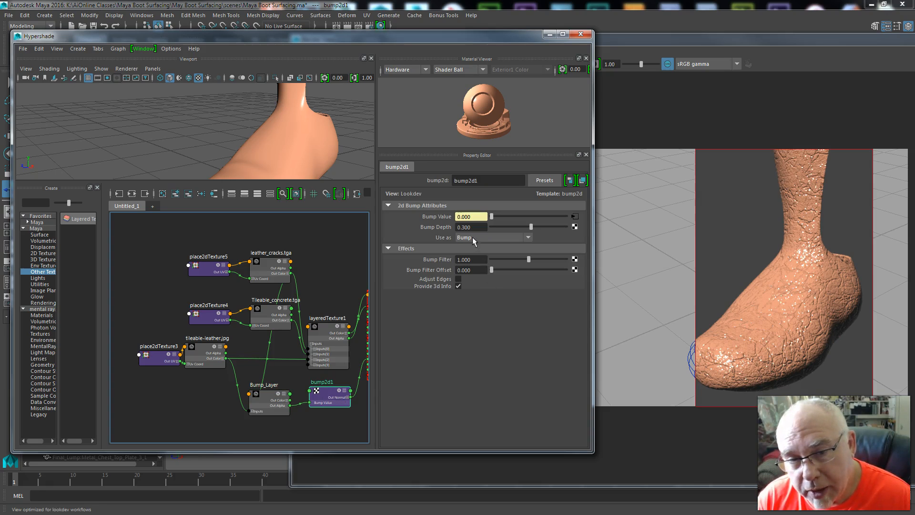
double_click(475, 227)
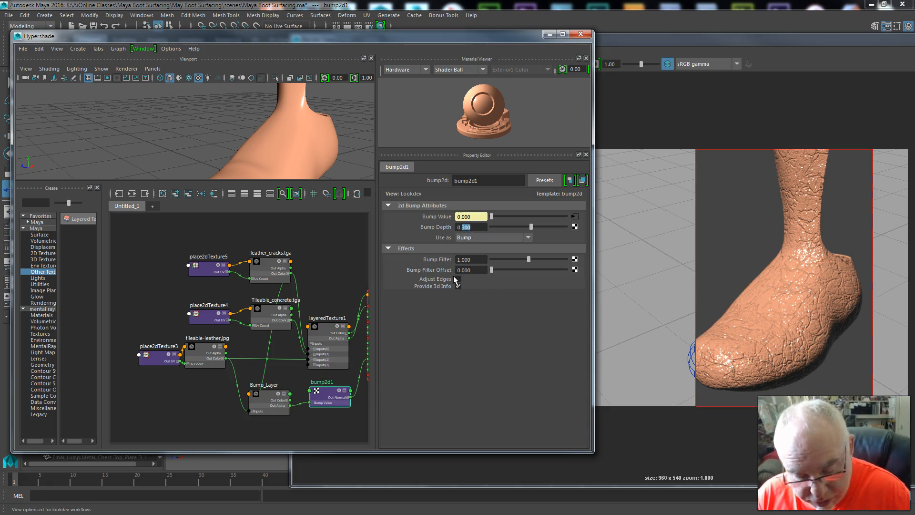
type("2")
key("Return")
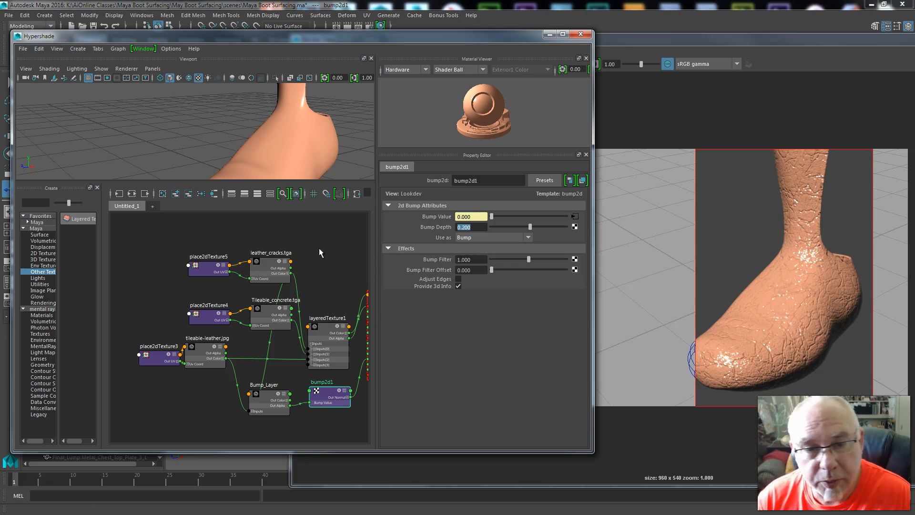
Make the color layers of layeredTexture1 visible again: base_leather, concrete_stain and the cracks layer
scroll(325, 276, "down", 3)
scroll(330, 283, "up", 3)
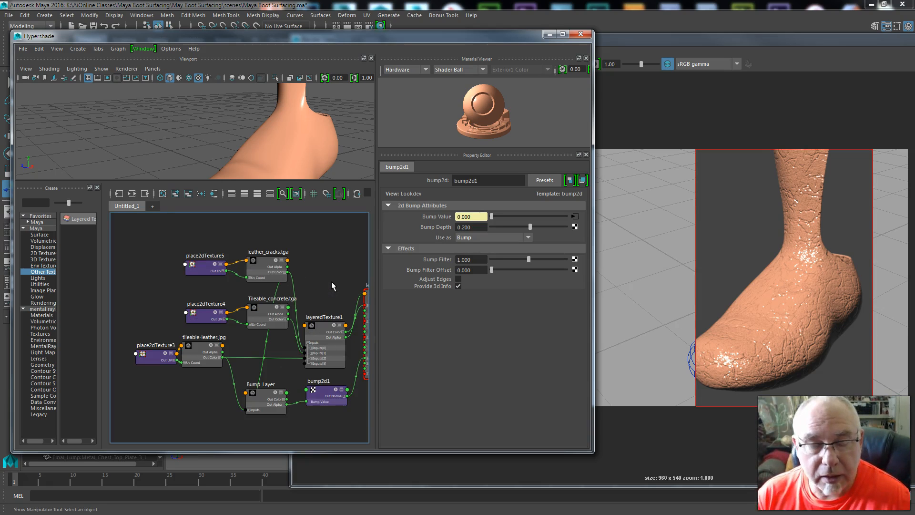
middle_click_drag(345, 271, 237, 255, "alt")
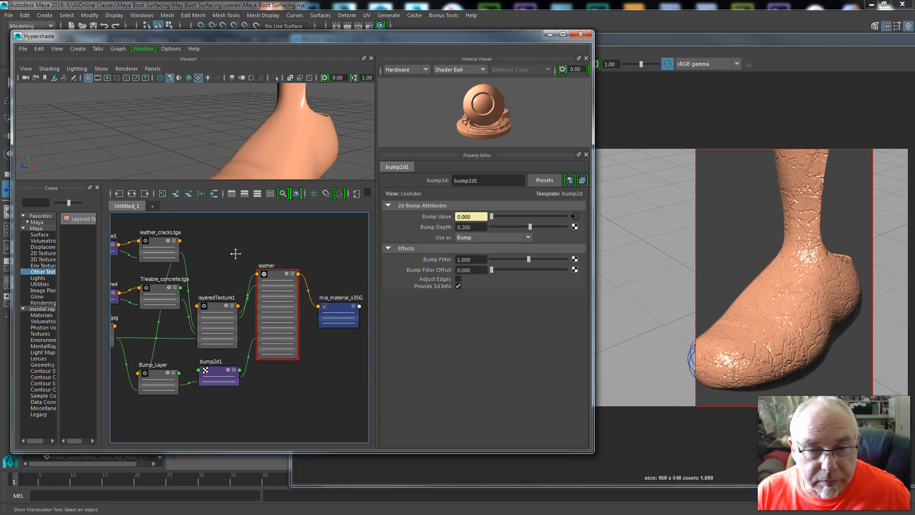
left_click(210, 318)
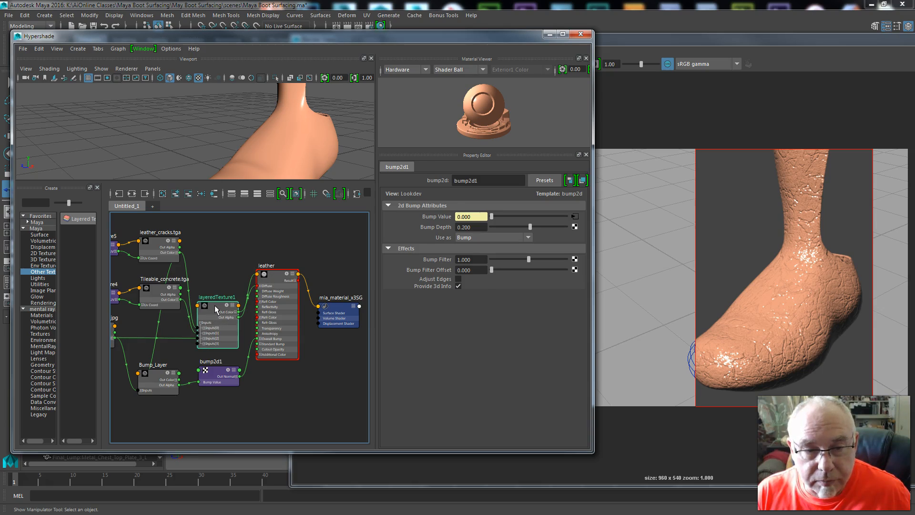
left_click(419, 261)
left_click(443, 270)
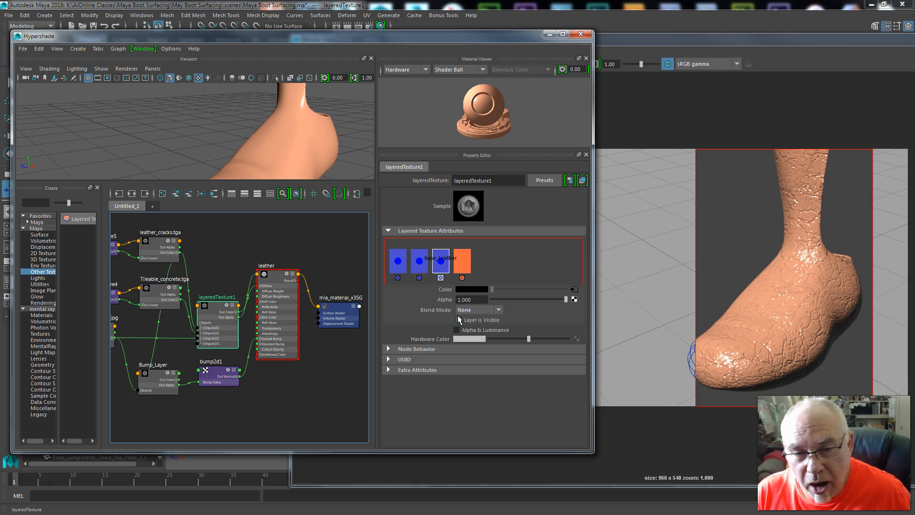
left_click(458, 320)
left_click(426, 269)
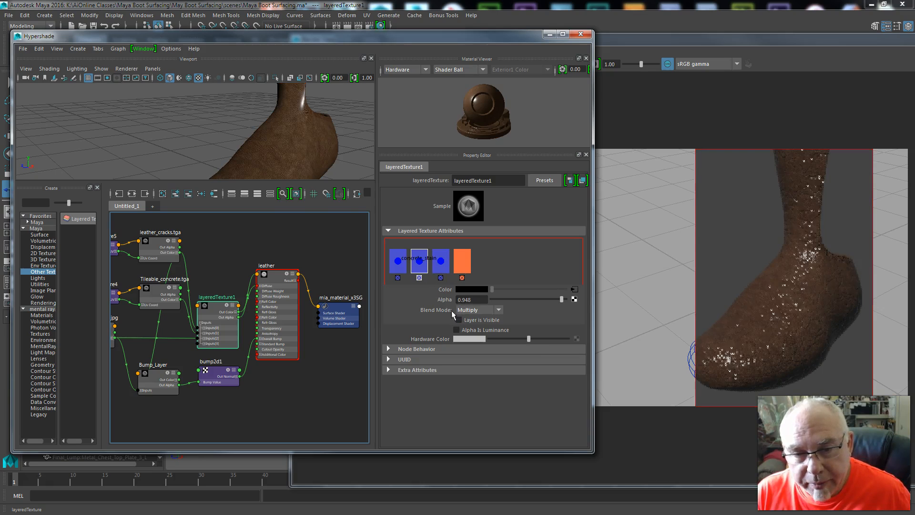
left_click(458, 320)
left_click(398, 262)
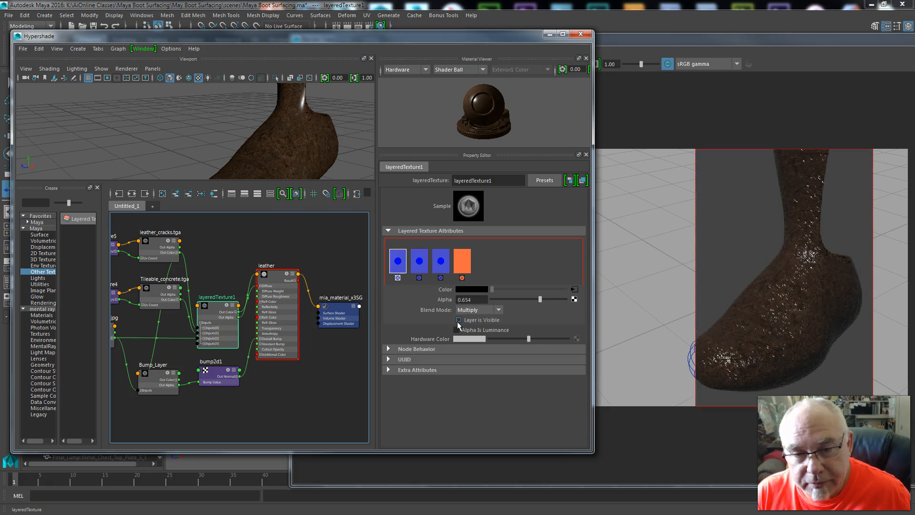
Bring the Render View forward and reposition it, take a wireframe snapshot, and render the region around the boot
left_click(664, 41)
left_click_drag(586, 50, 567, 50)
scroll(667, 304, "up", 2)
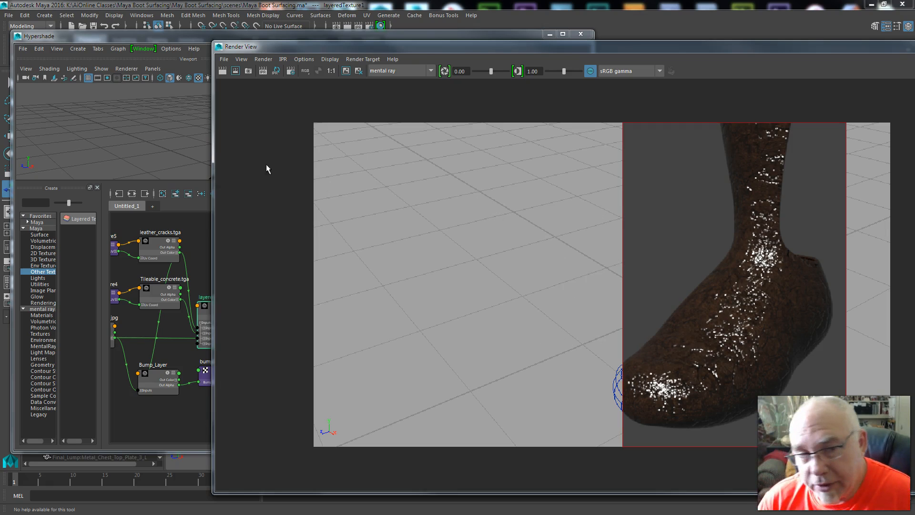
left_click_drag(283, 47, 367, 56)
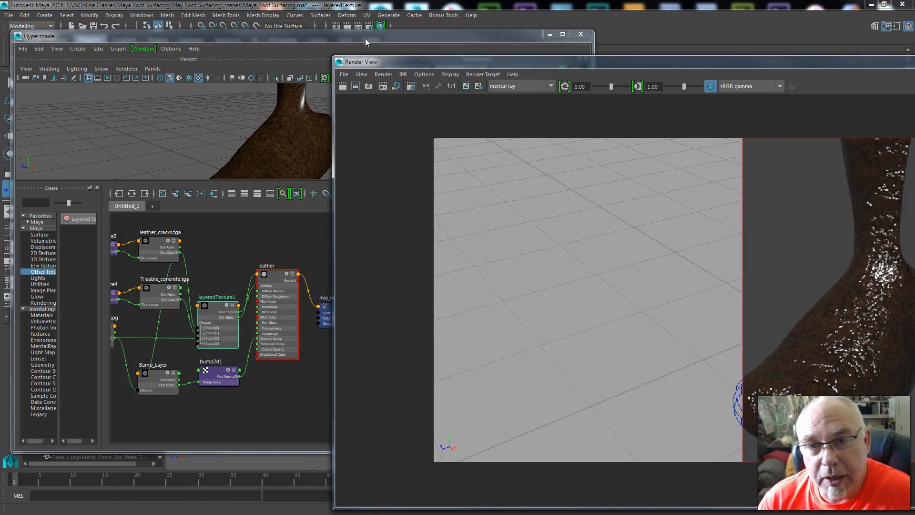
left_click_drag(429, 63, 290, 30)
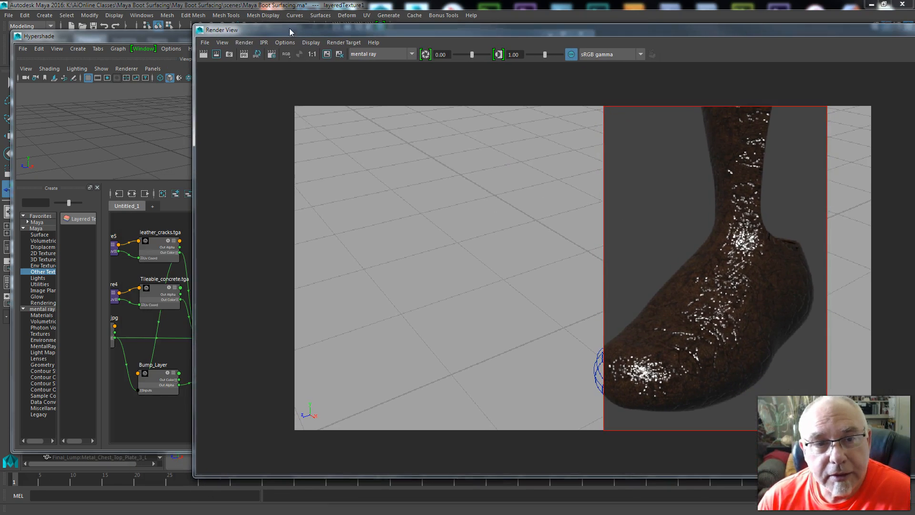
left_click(229, 55)
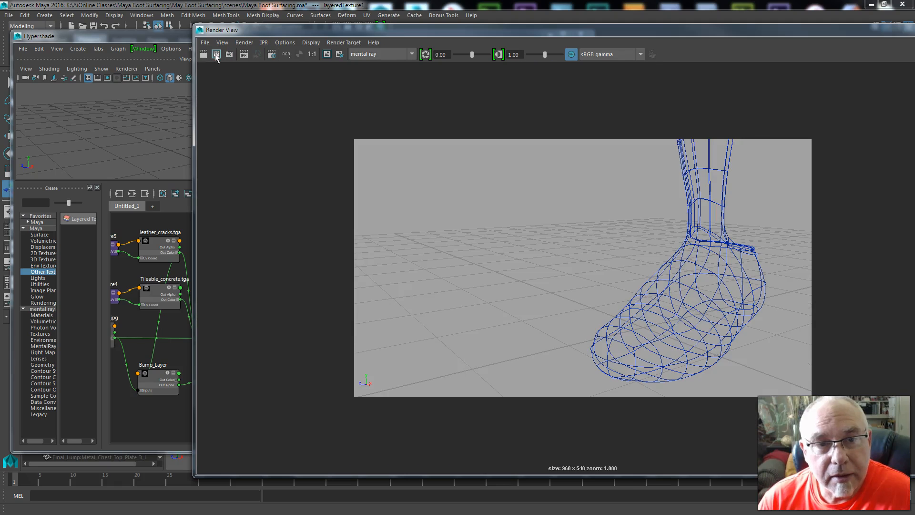
left_click(216, 55)
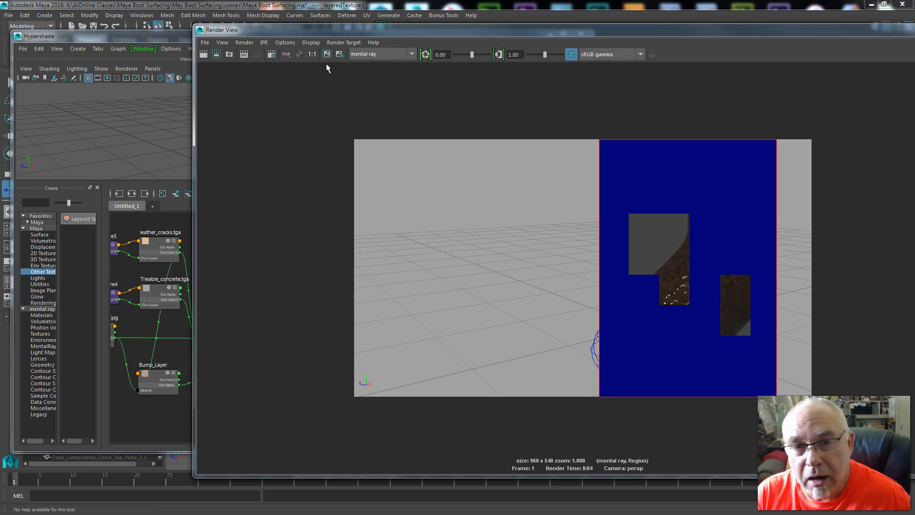
Set the bump depth of the bump2d1 node to 0.1 in the Hypershade
left_click(187, 158)
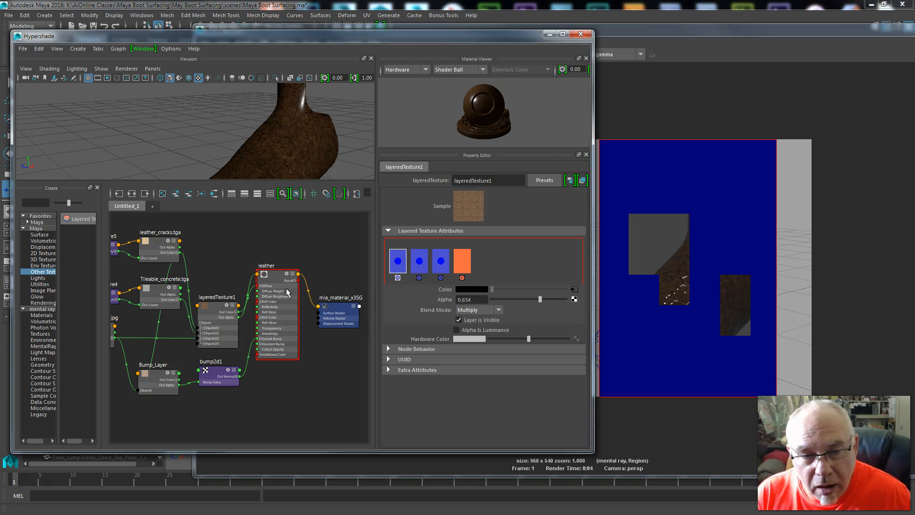
left_click(219, 371)
left_click_drag(475, 228, 466, 228)
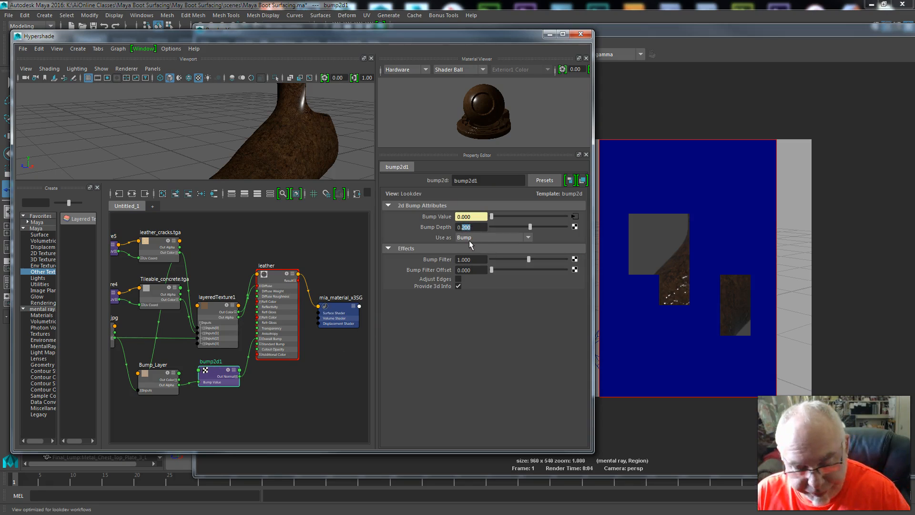
left_click(338, 255)
Maximize the Hypershade window and bring the whole leather shading network into view
left_click_drag(512, 42, 652, 15)
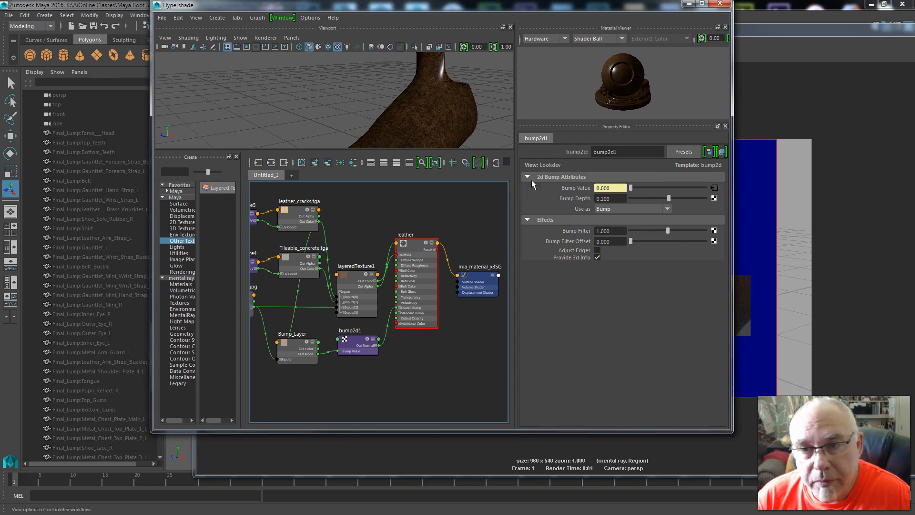
left_click(702, 3)
middle_click_drag(240, 375, 498, 436, "alt")
scroll(470, 394, "up", 4)
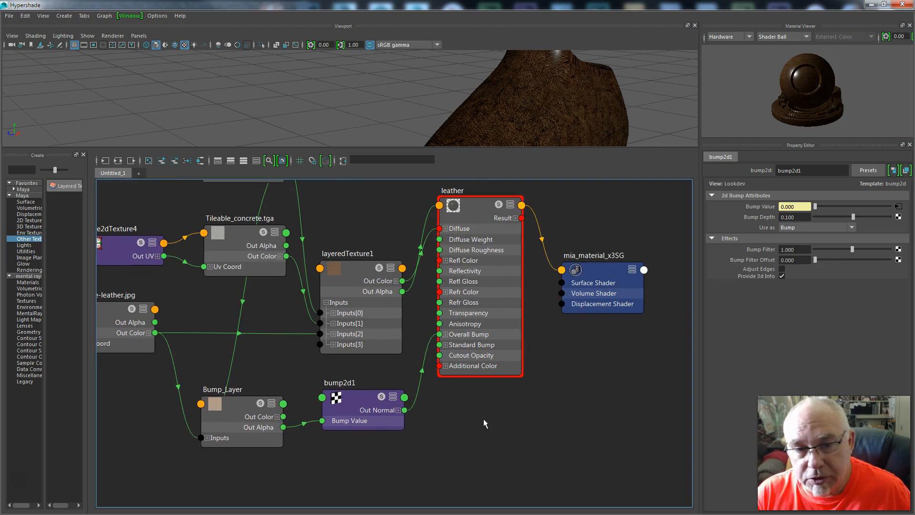
scroll(500, 446, "down", 2)
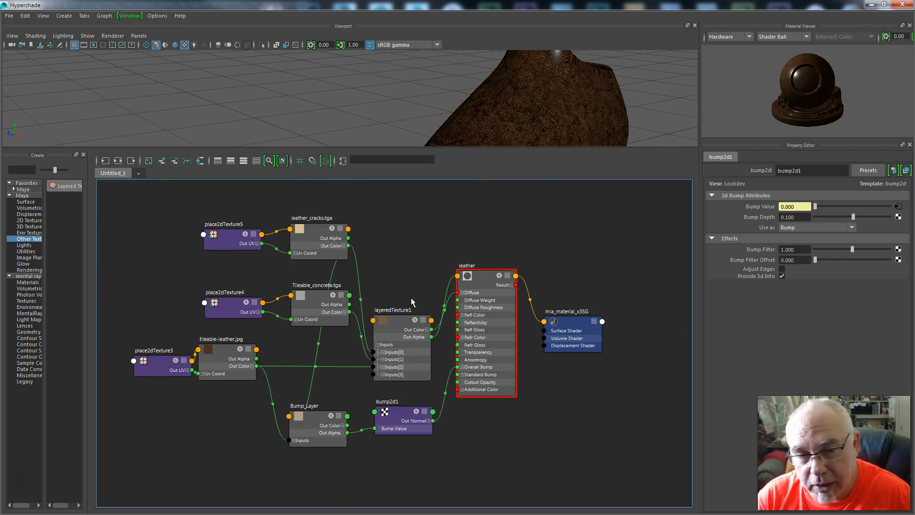
Rearrange the layeredTexture1, tileable-leather, Tileable_concrete, bump2d1 and Bump_Layer nodes into a tidier layout around the leather material
left_click_drag(402, 319, 402, 267)
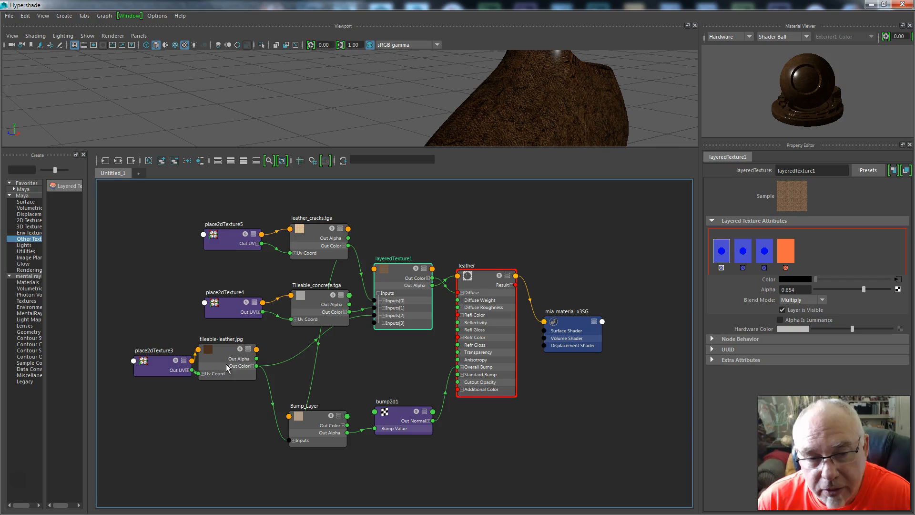
left_click_drag(223, 350, 245, 347)
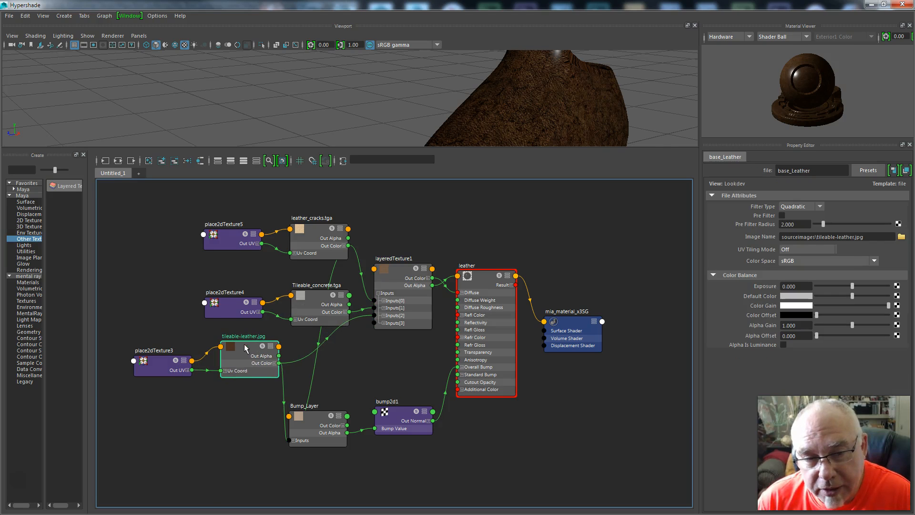
left_click_drag(314, 297, 307, 294)
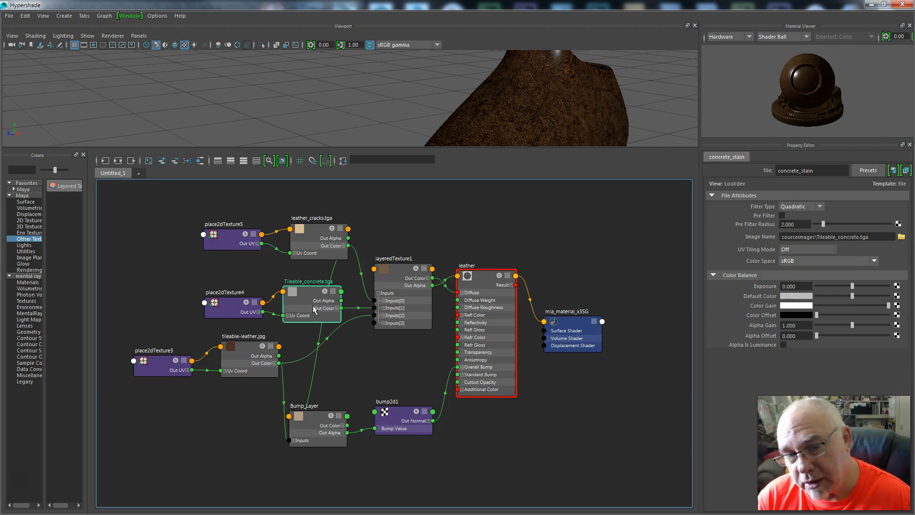
left_click(316, 233)
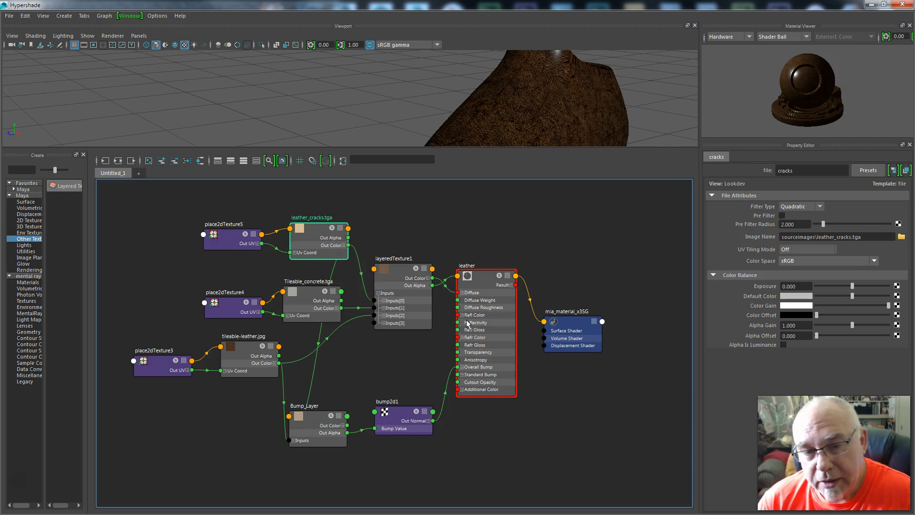
left_click_drag(388, 427, 398, 393)
left_click_drag(318, 429, 347, 411)
left_click_drag(242, 355, 233, 352)
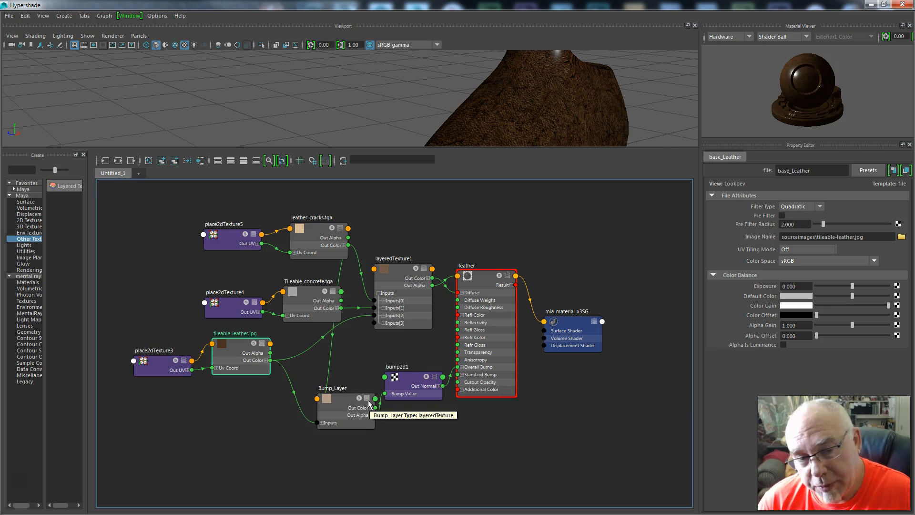
left_click_drag(323, 245, 323, 243)
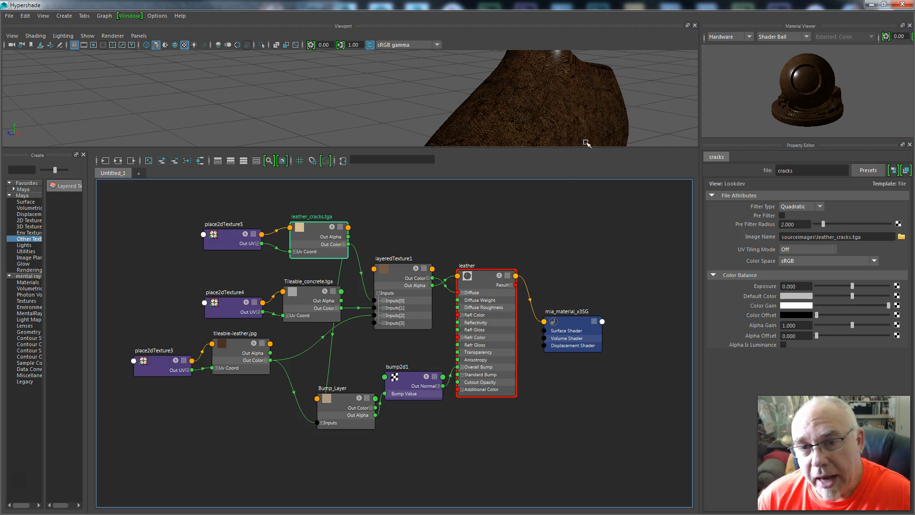
Select the leather material, put the Hypershade away and close the Render View to expose the boot in the viewport
left_click(487, 281)
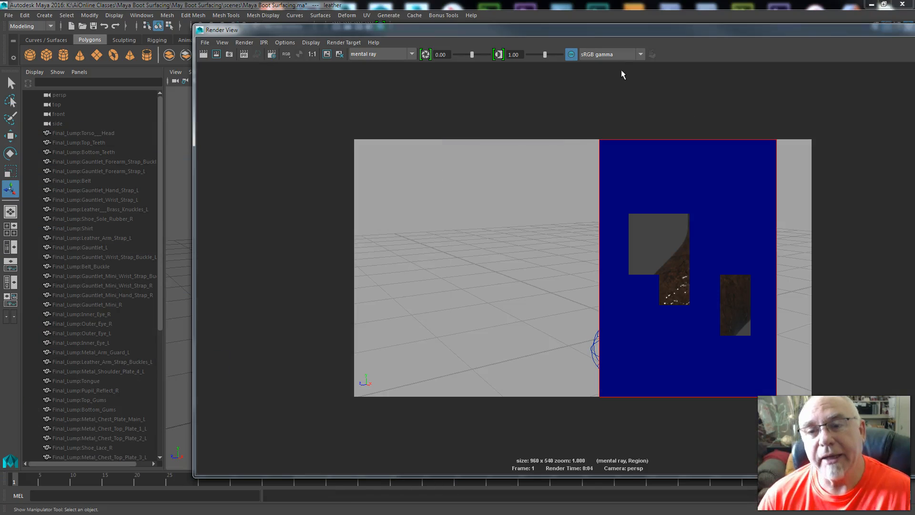
left_click_drag(597, 33, 284, 92)
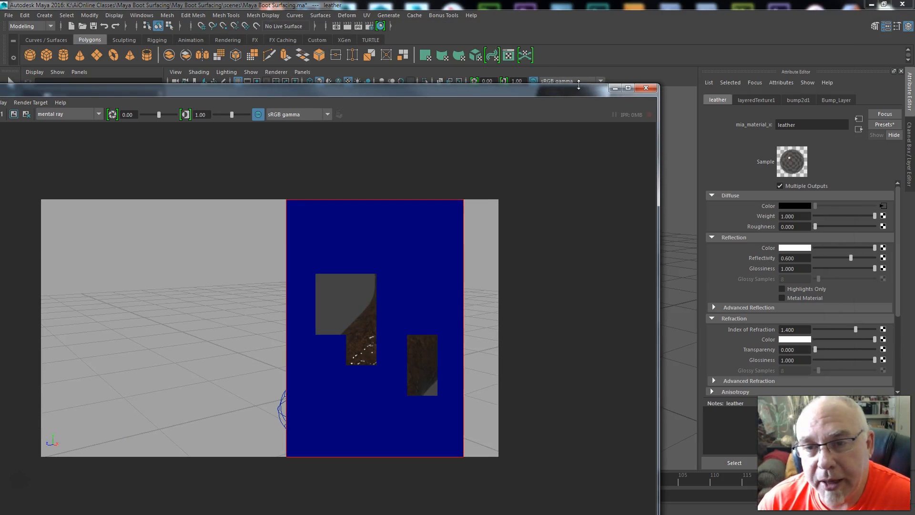
left_click(646, 87)
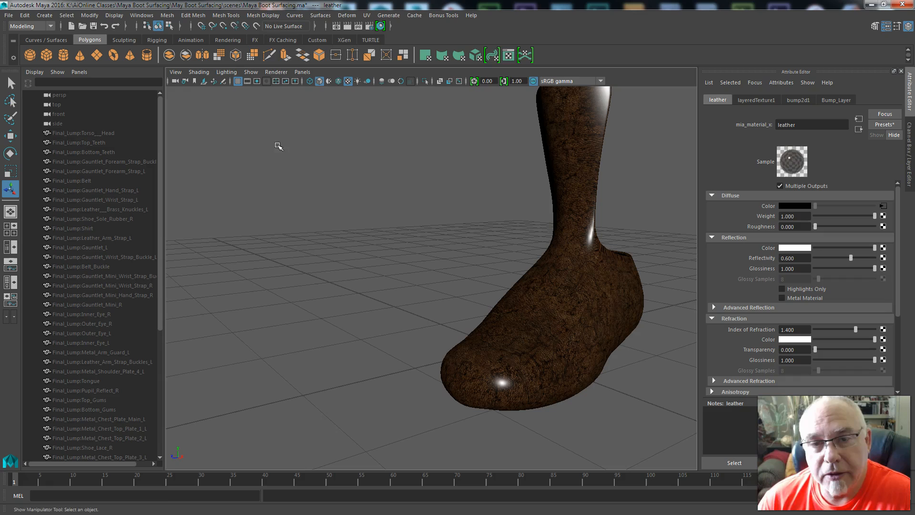
Open the UV Set Editor for the main boot mesh and rename its map1 UV set to Tileable_leather
left_click(368, 15)
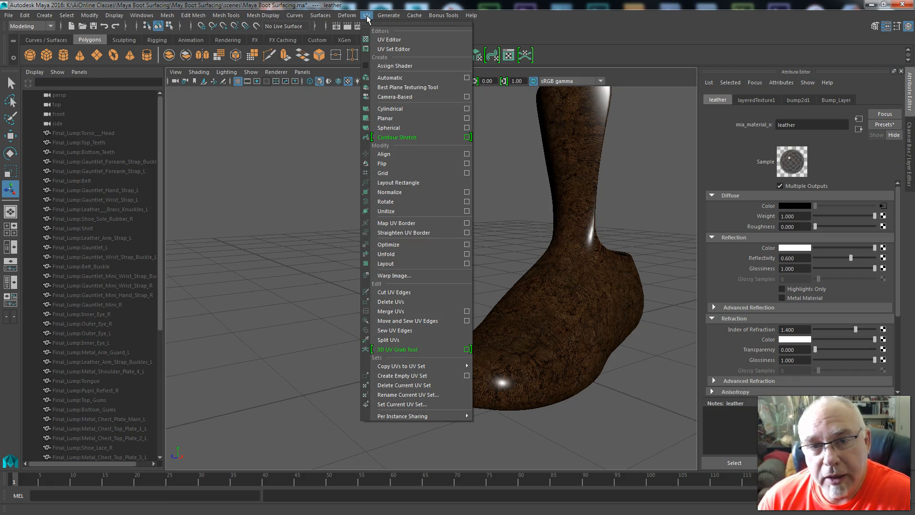
left_click(393, 49)
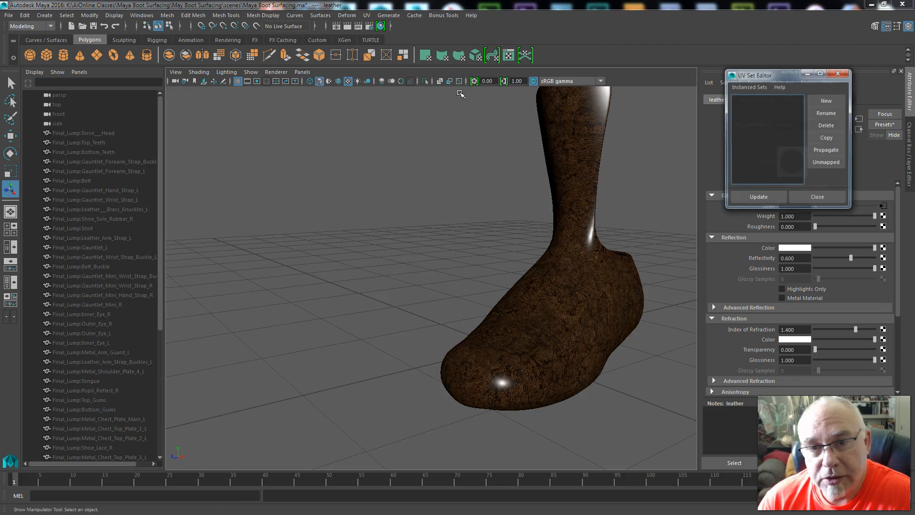
left_click_drag(772, 77, 729, 98)
left_click(590, 260)
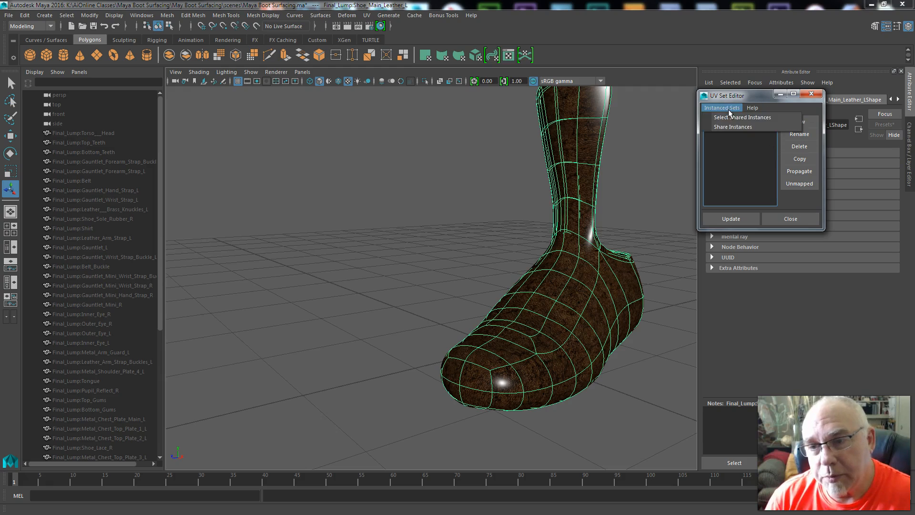
left_click(724, 119)
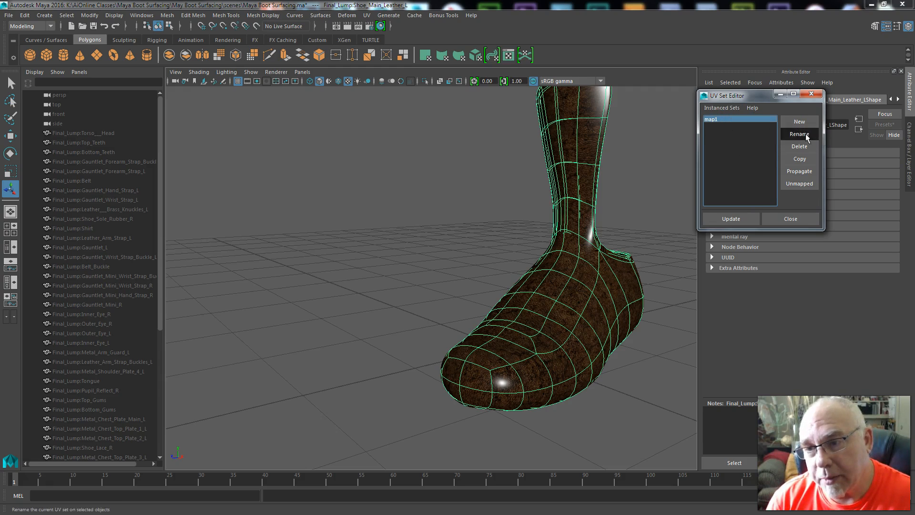
left_click(800, 134)
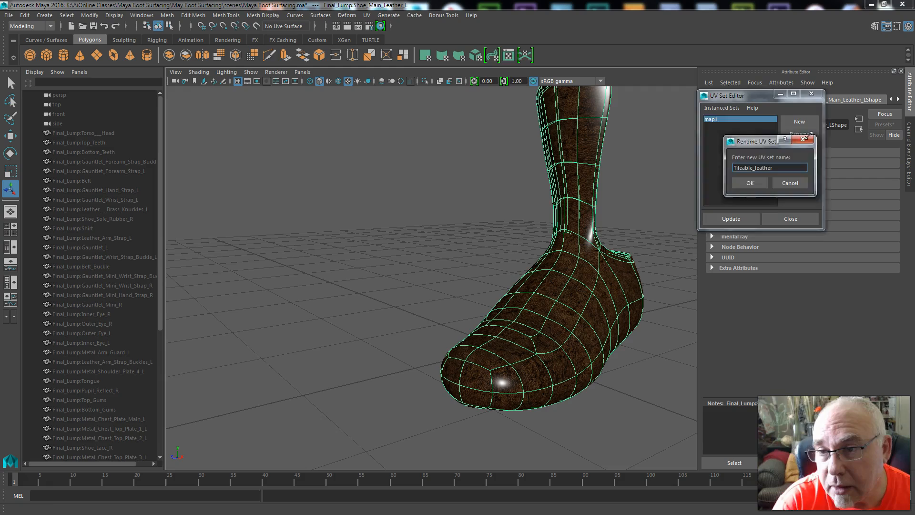
key("Return")
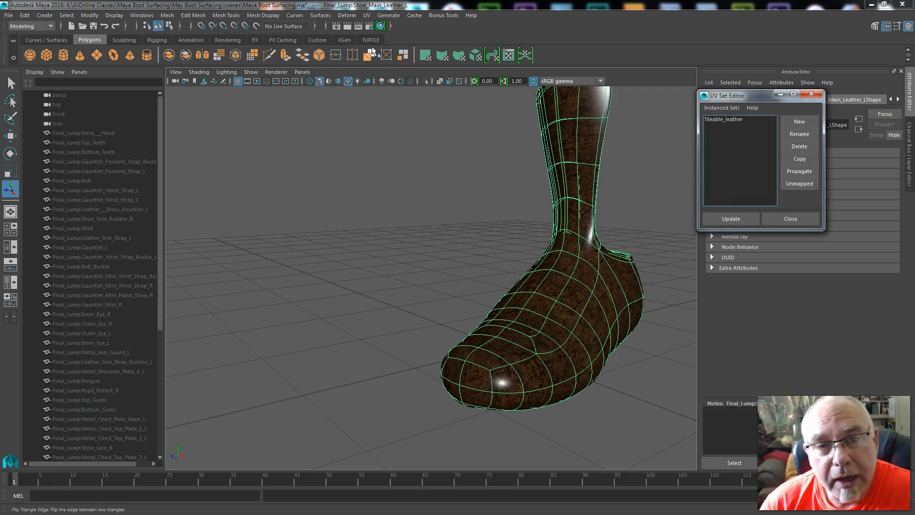
Examine the boot's UV layout in the UV Editor over the base_leather and concrete_stain textures, and close the editor
left_click(367, 15)
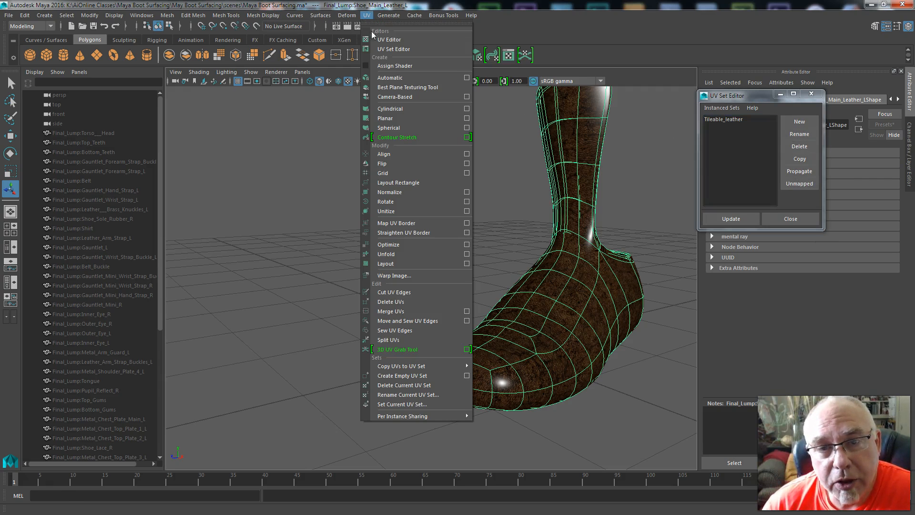
left_click(379, 41)
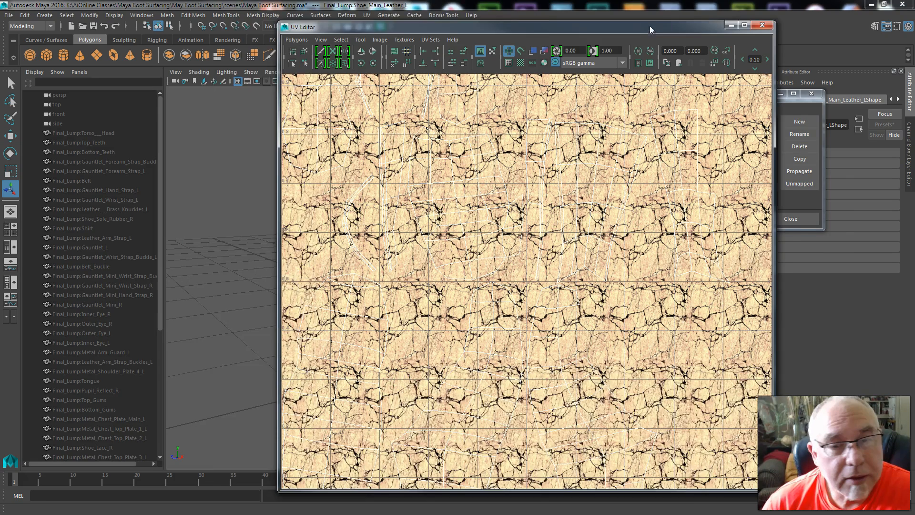
left_click_drag(651, 30, 563, 34)
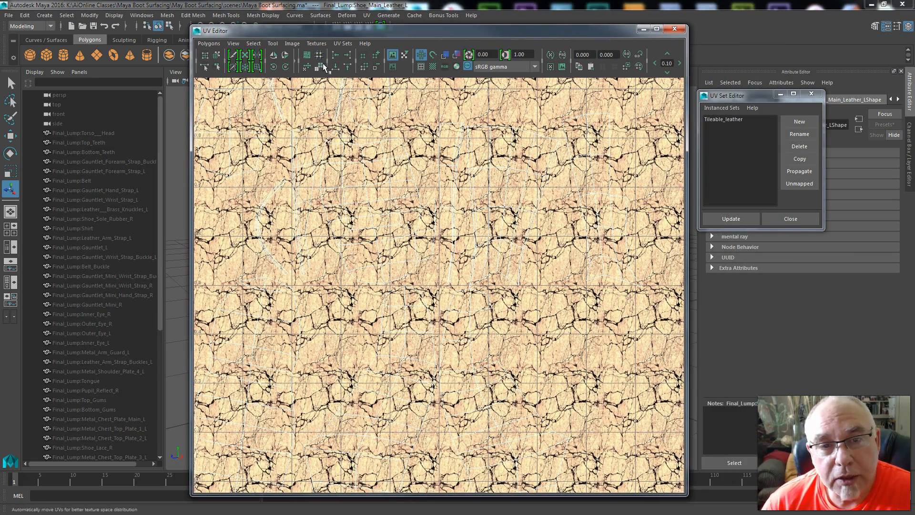
left_click(315, 44)
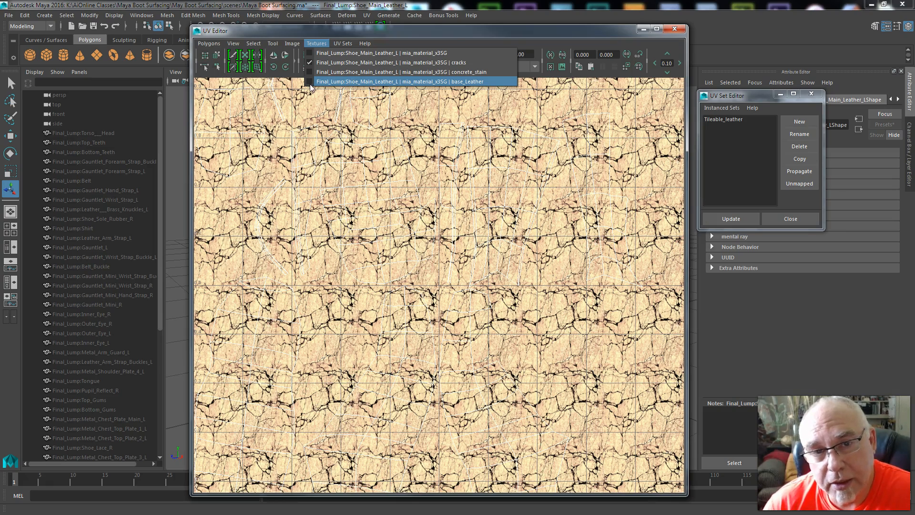
left_click(334, 81)
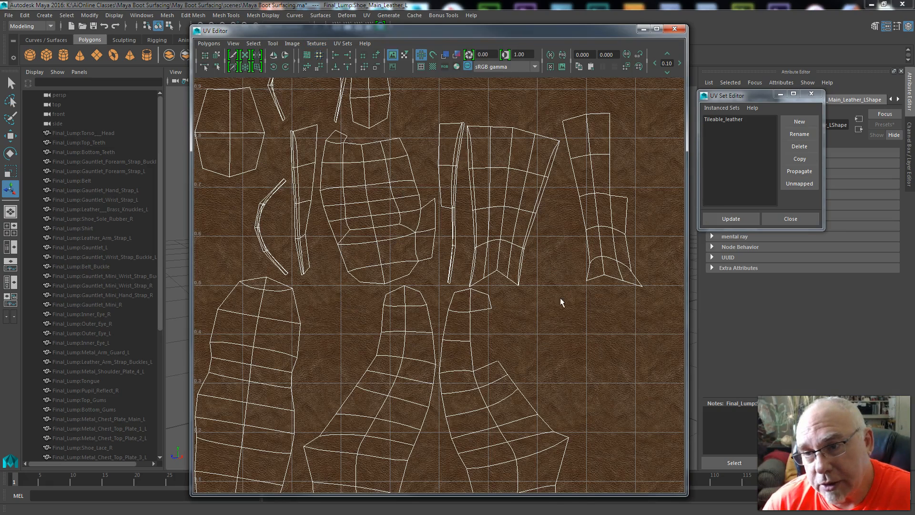
mouse_move(461, 33)
left_mouse_down()
mouse_move(487, 34)
mouse_move(449, 41)
left_mouse_up()
left_click(305, 50)
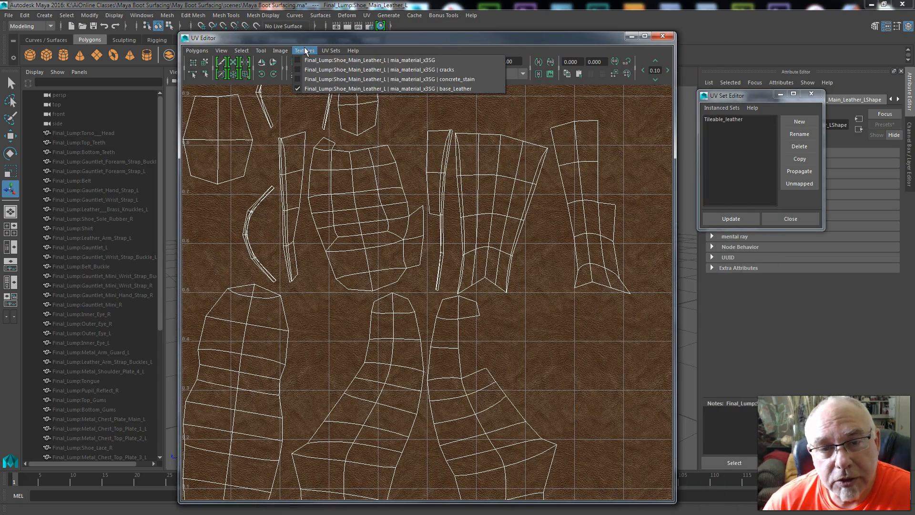
left_click(323, 79)
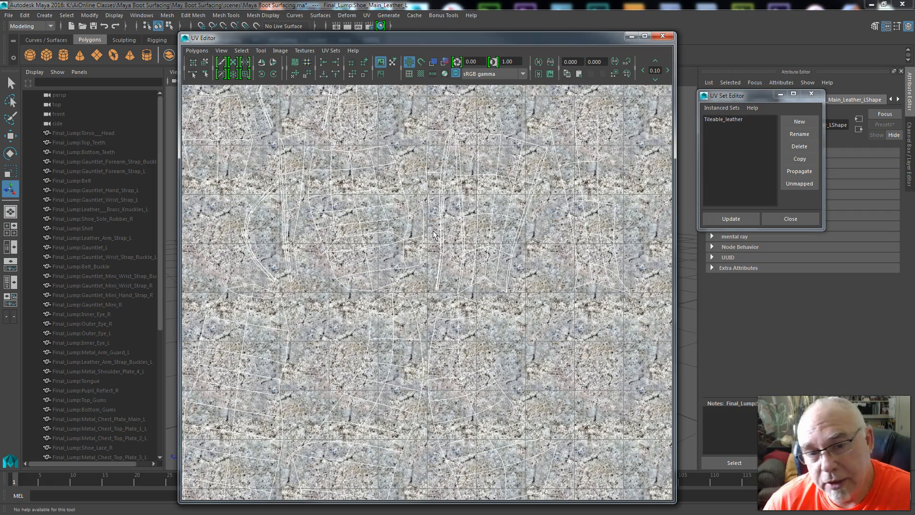
left_click(305, 50)
left_click(329, 75)
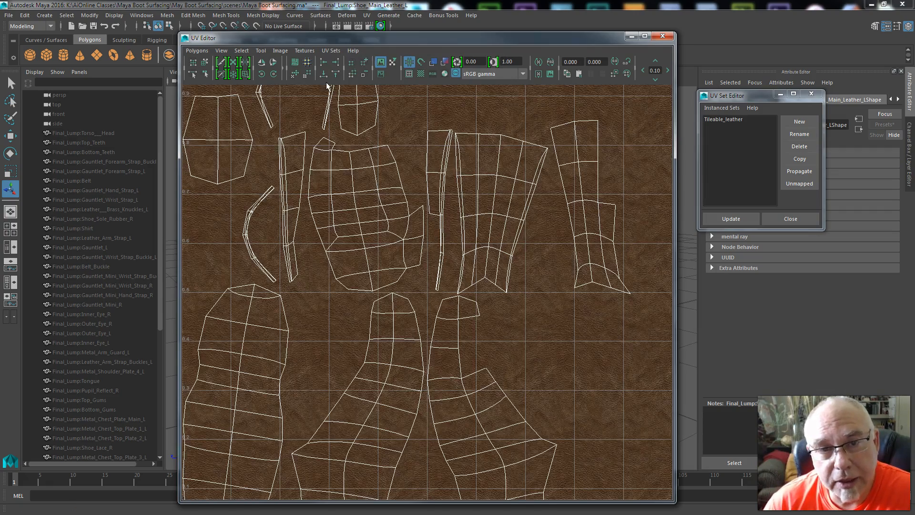
left_click(662, 36)
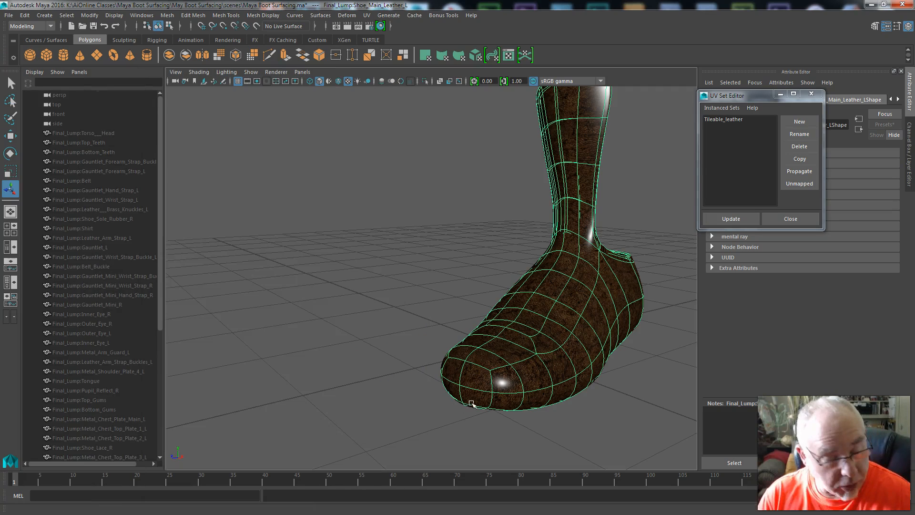
mouse_move(444, 364)
left_mouse_down("alt")
mouse_move(421, 403)
mouse_move(444, 364)
mouse_move(432, 370)
mouse_move(446, 369)
left_mouse_up("alt")
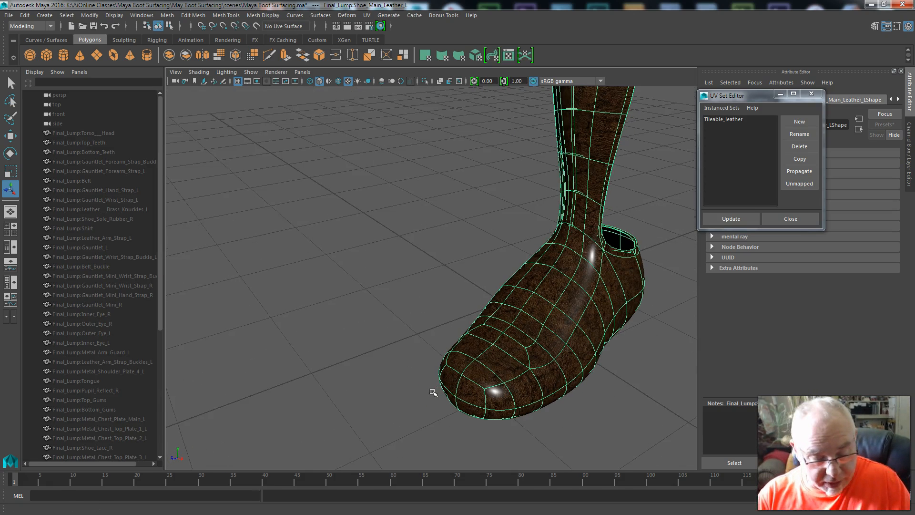
key("Delete")
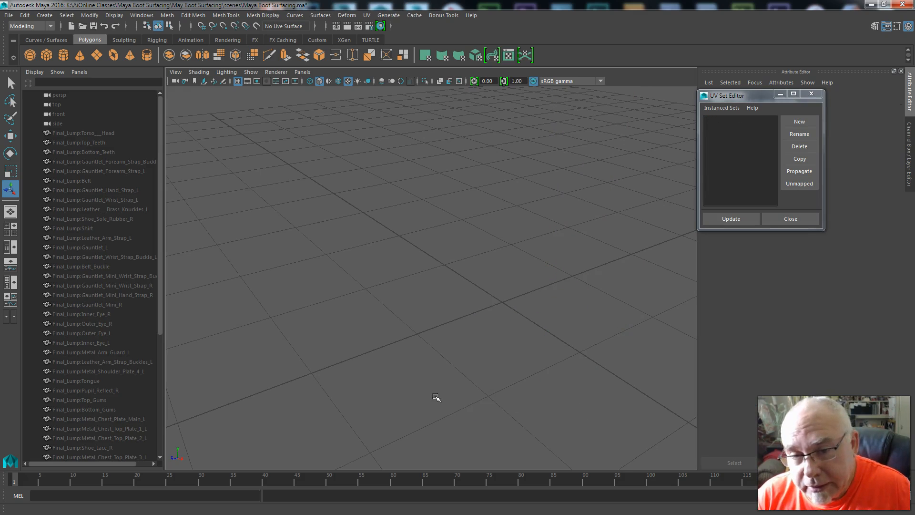
key("ctrl+z")
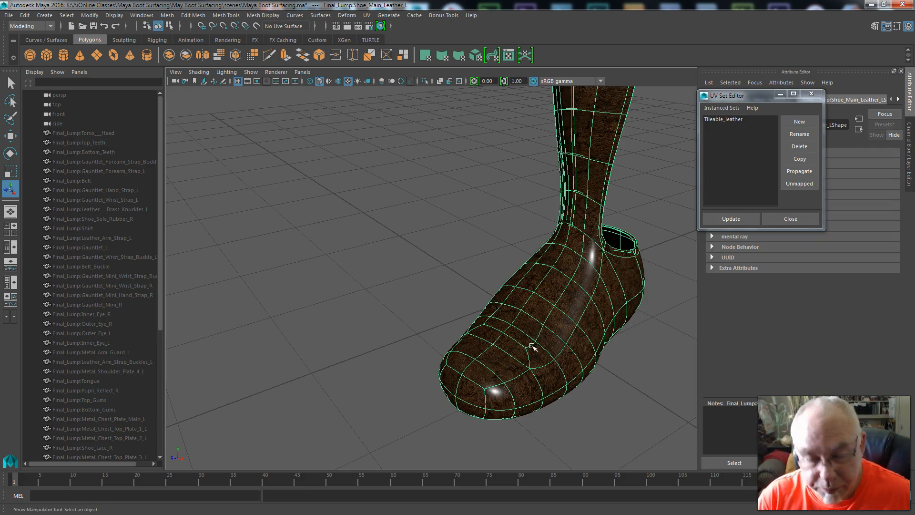
Switch the selected boot mesh to unsmoothed display and move the UV Set Editor beside the boot
key("1")
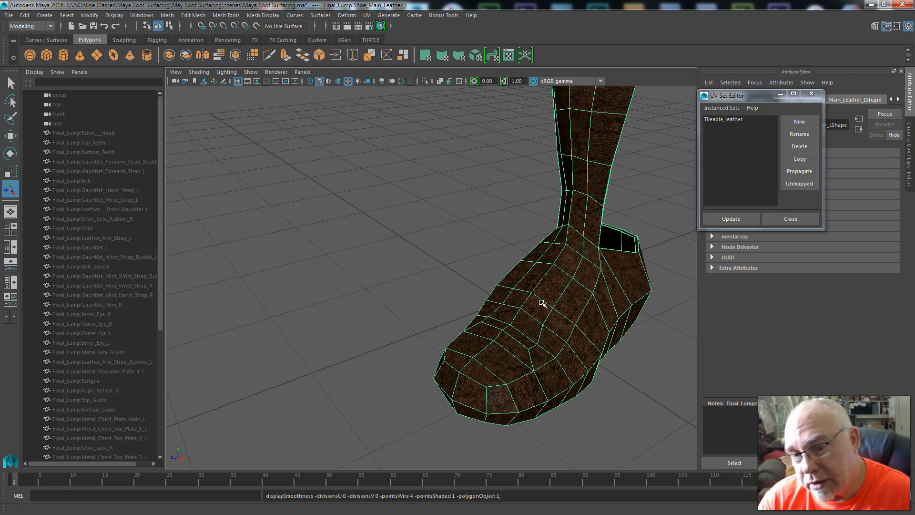
left_click(733, 97)
left_click_drag(733, 97, 382, 118)
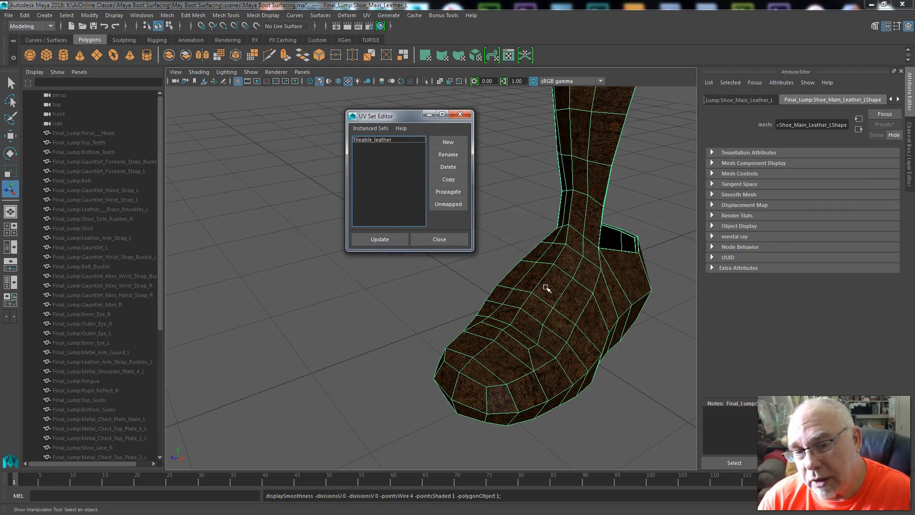
left_click(558, 272)
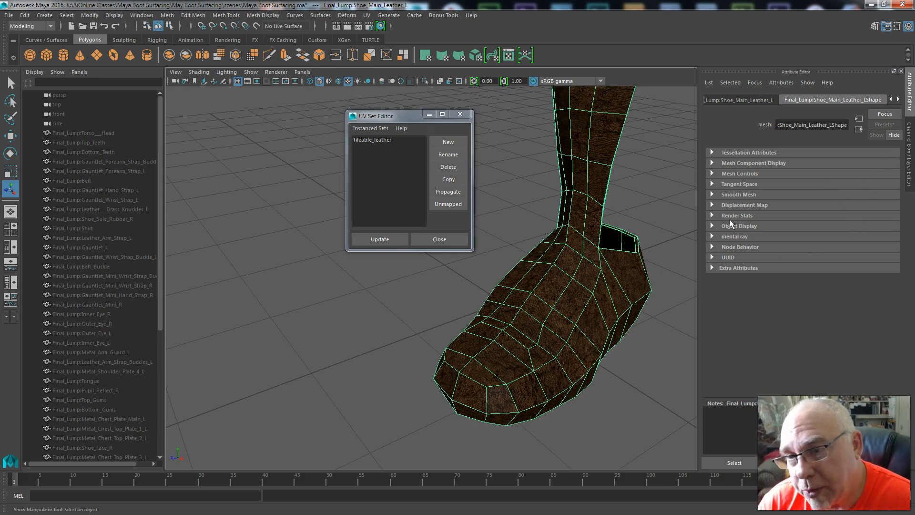
Rename the boot's polyAutoProj1 projection node to base_leather and move the UV Set Editor clear of the boot
right_click_drag(572, 289, 615, 220)
left_click(910, 176)
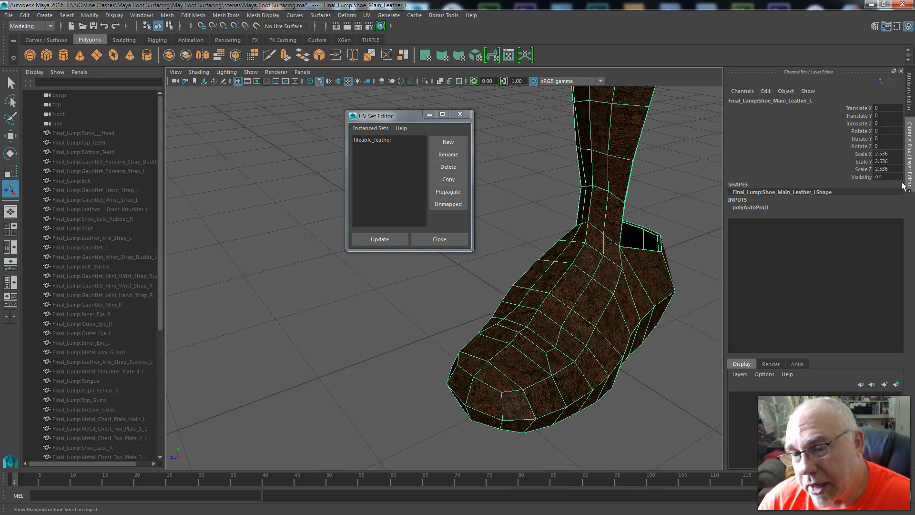
left_click(911, 93)
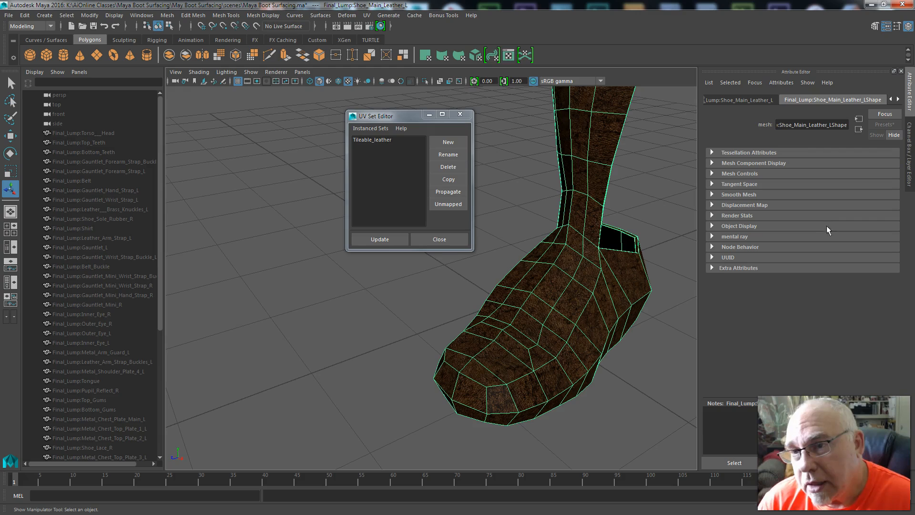
left_click_drag(699, 116, 619, 116)
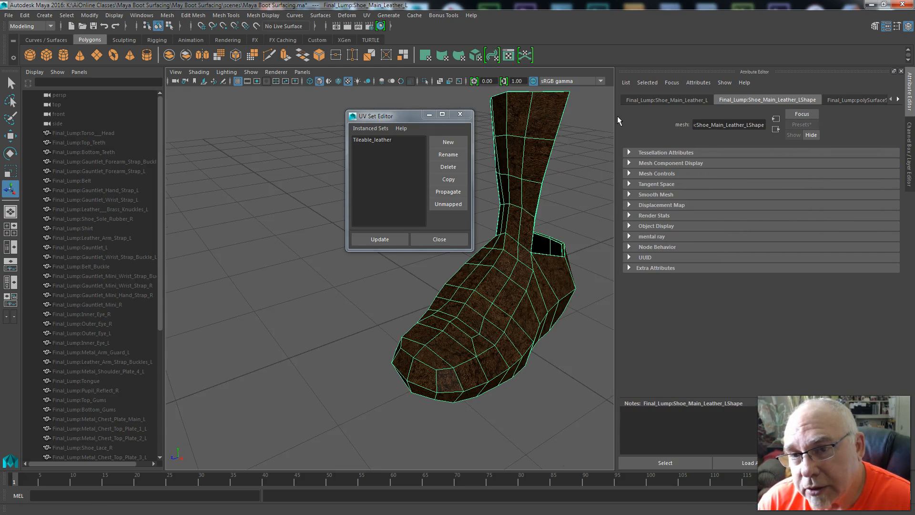
left_click_drag(618, 120, 484, 125)
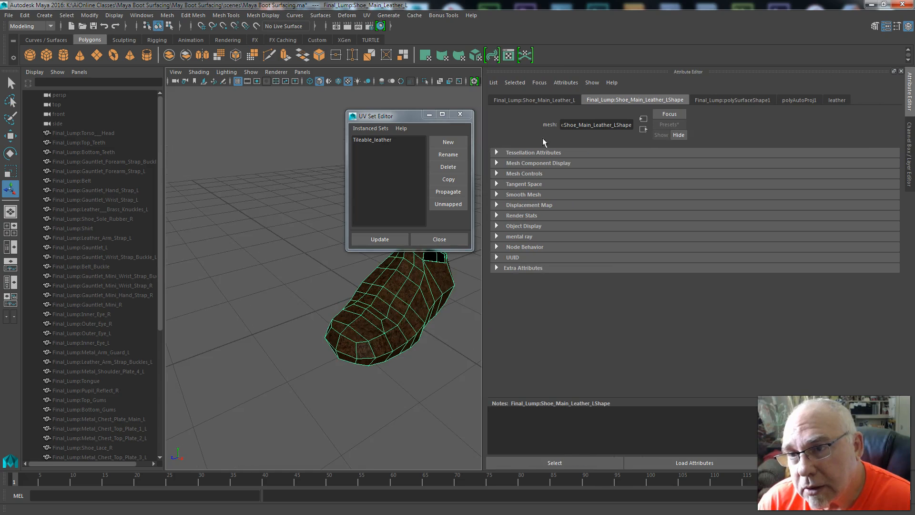
left_click(794, 101)
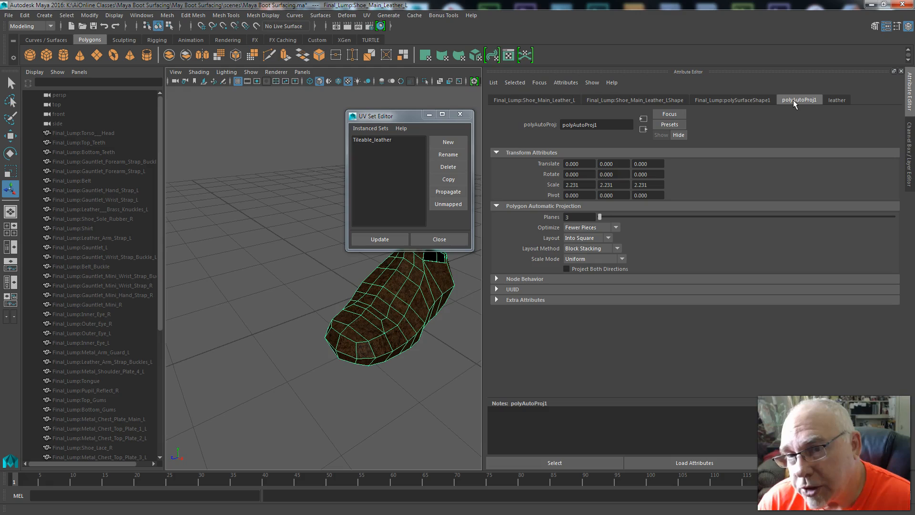
left_click_drag(604, 124, 433, 152)
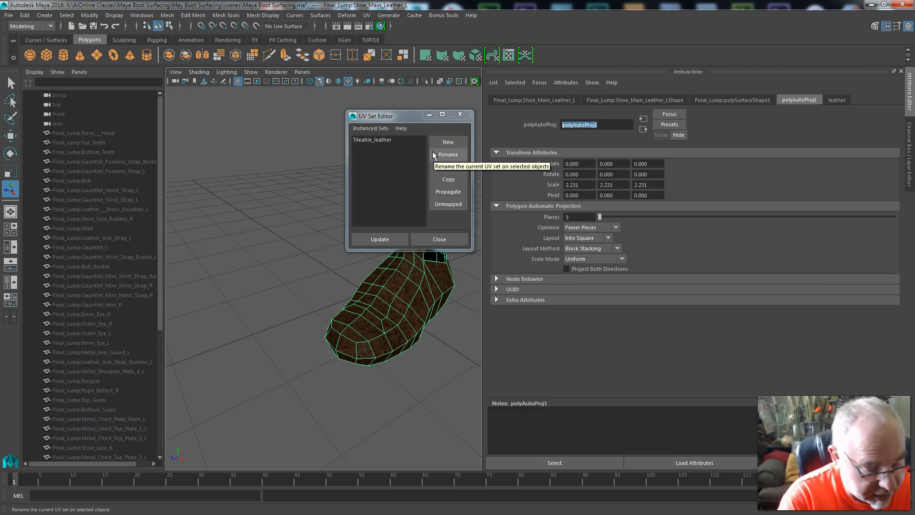
type("bas")
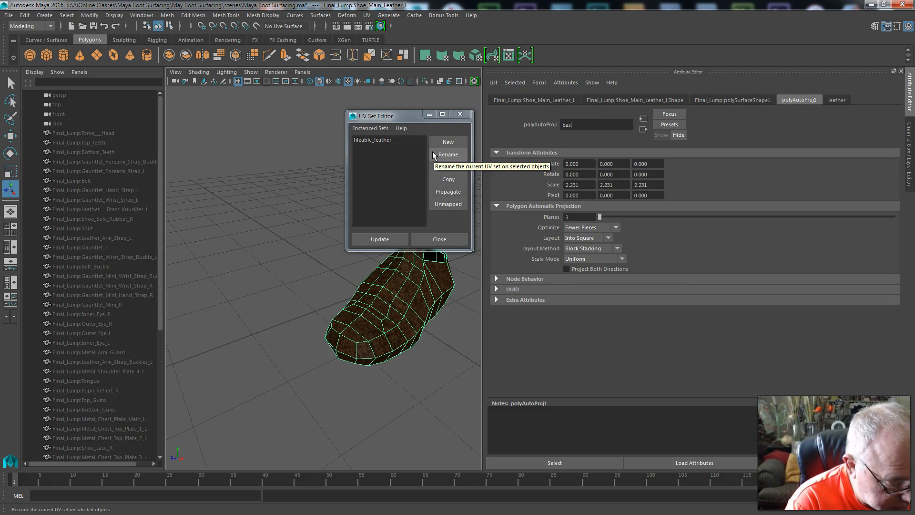
type("e leather")
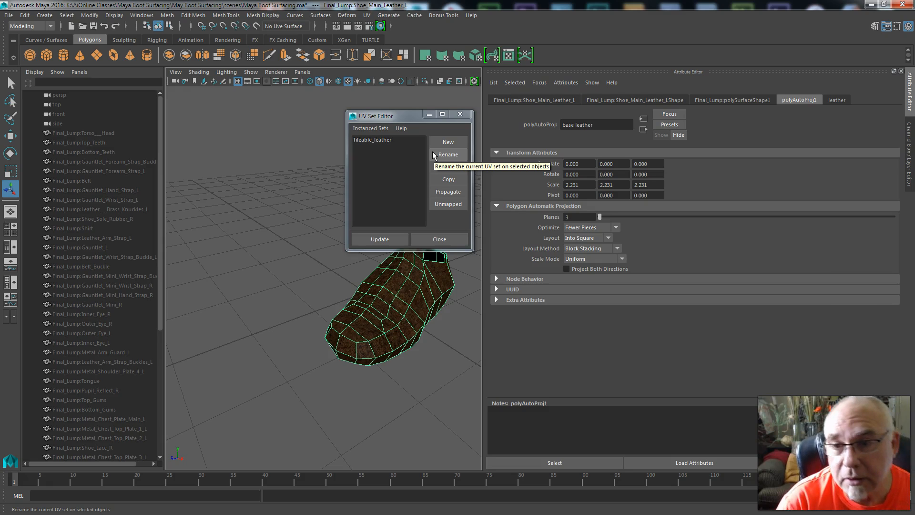
key("Return")
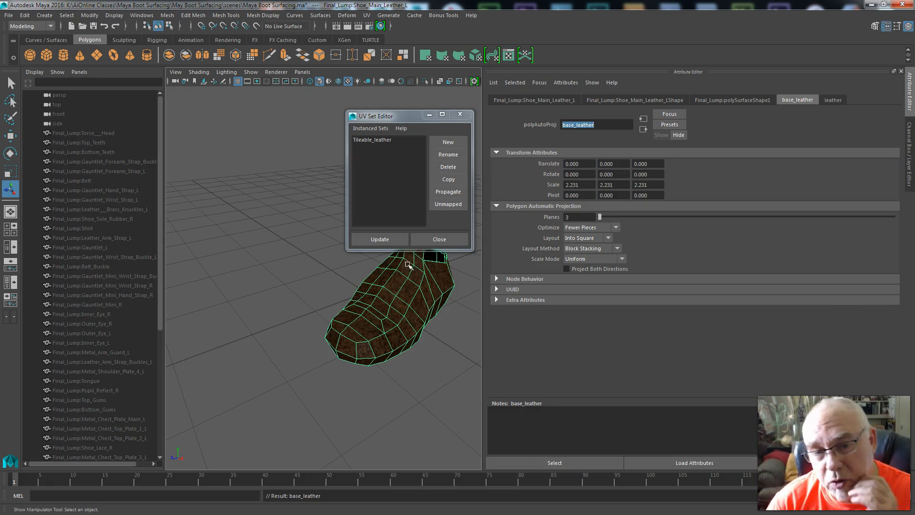
left_click_drag(396, 123, 307, 102)
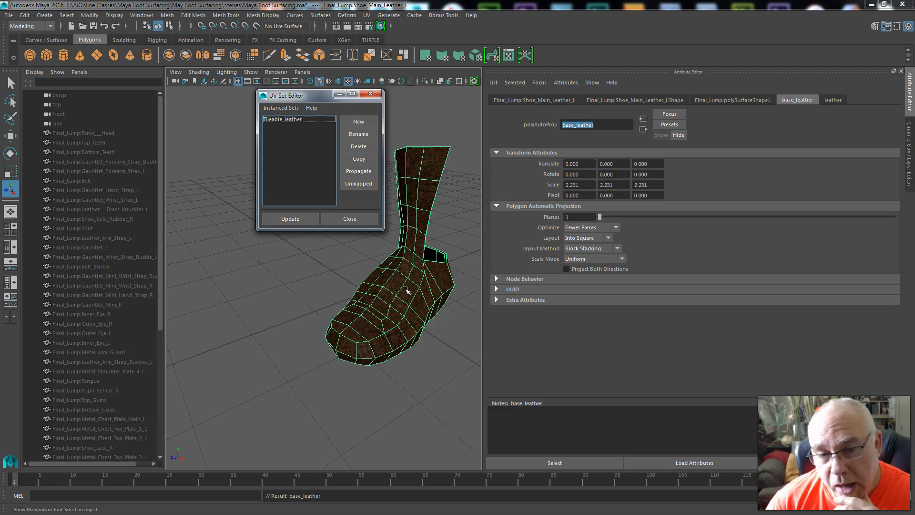
left_click_drag(483, 267, 699, 248)
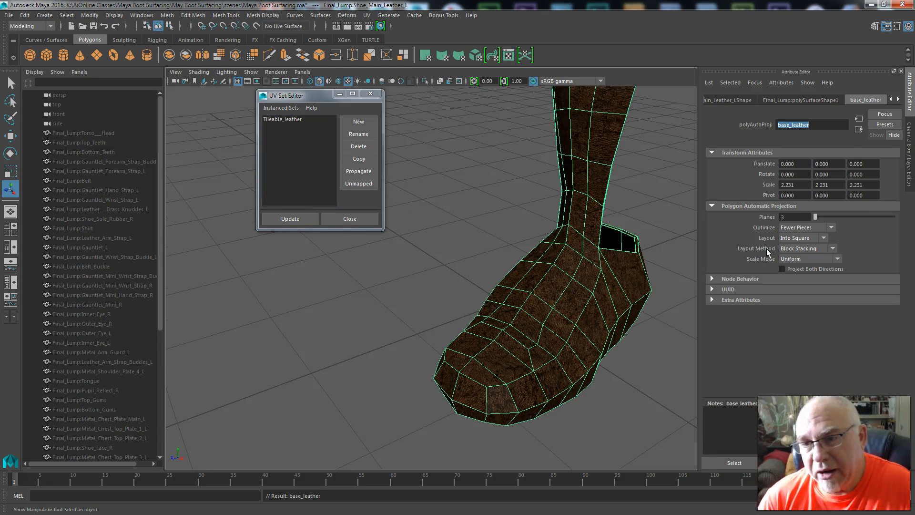
Try scaling the base_leather projection on the boot with its manipulator and undo the scaling
left_click(912, 152)
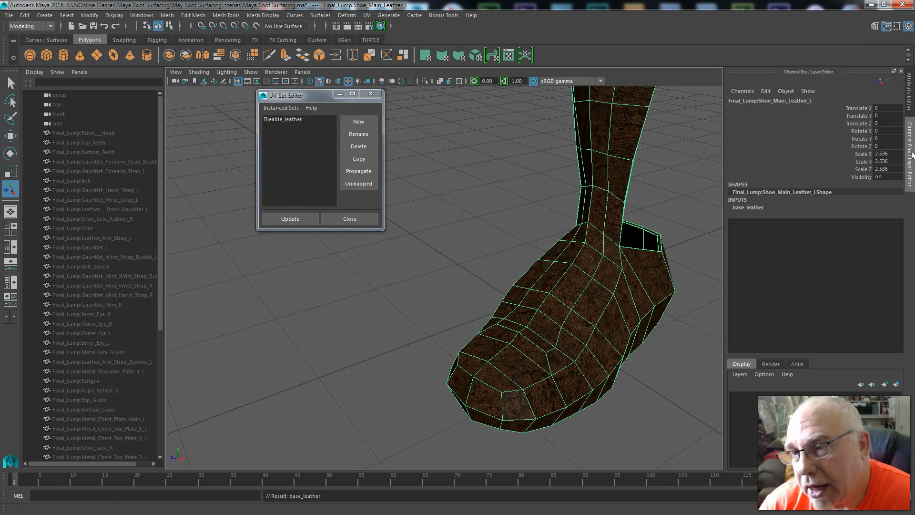
left_click(748, 208)
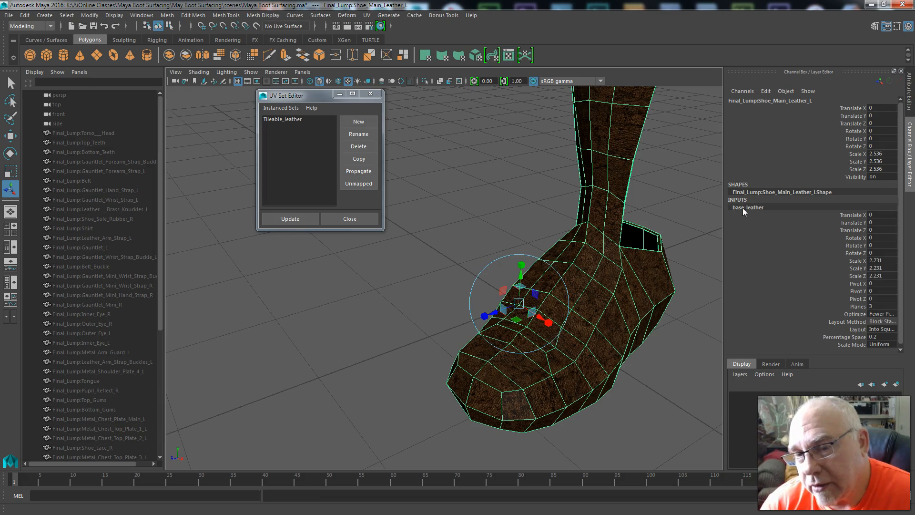
left_click_drag(548, 323, 511, 333)
left_click_drag(522, 266, 522, 278)
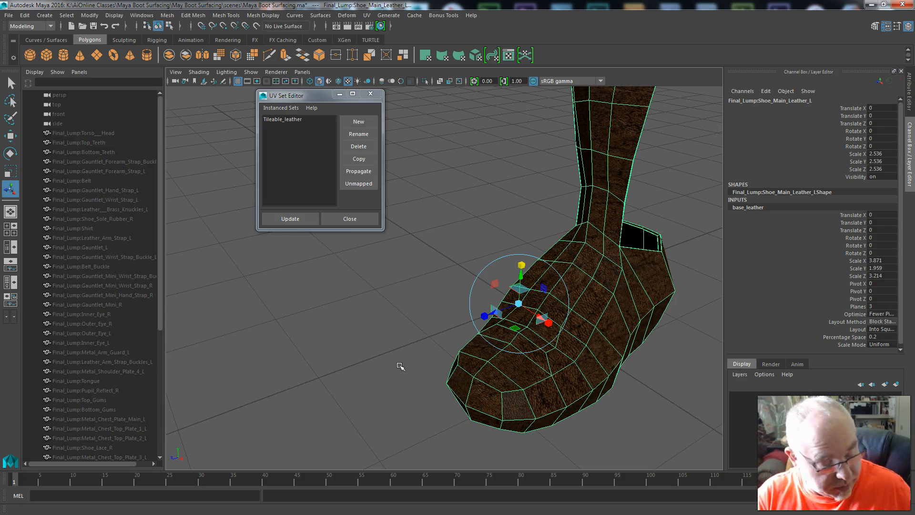
key("ctrl+z")
key("ctrl+z")
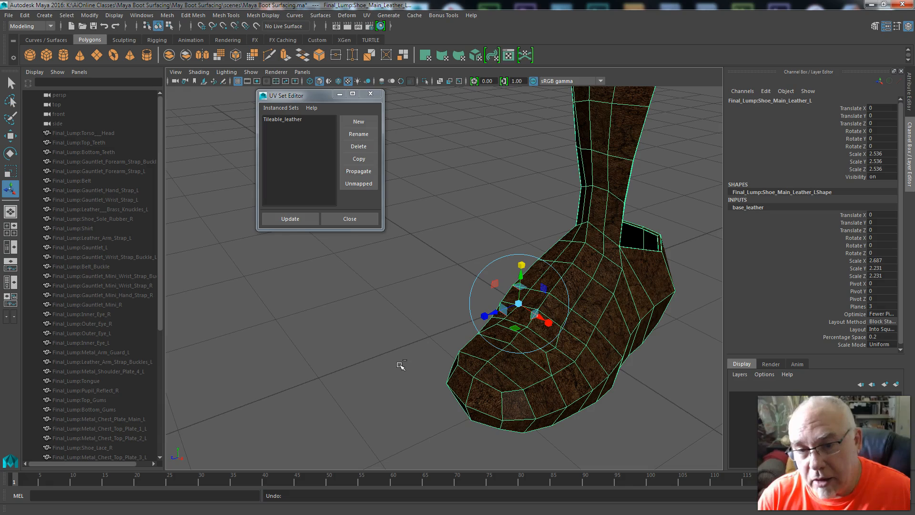
key("ctrl+z")
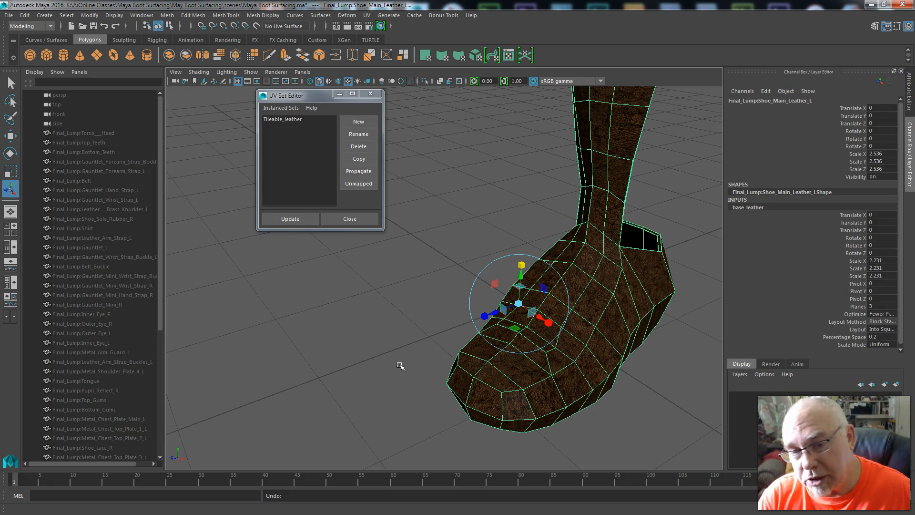
Reselect the boot mesh and enable creating a new UV set in the Automatic mapping options
left_click(401, 366)
left_click(541, 340)
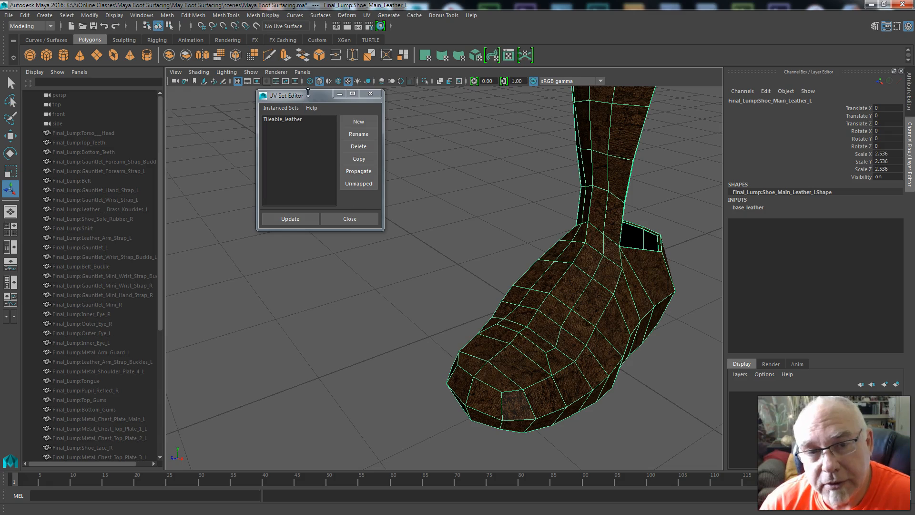
left_click(367, 15)
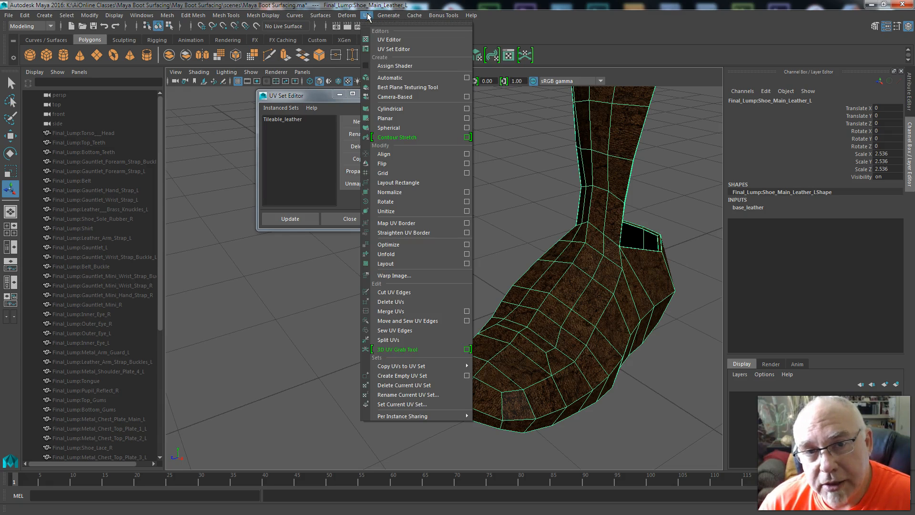
left_click(466, 78)
left_click_drag(240, 30, 637, 31)
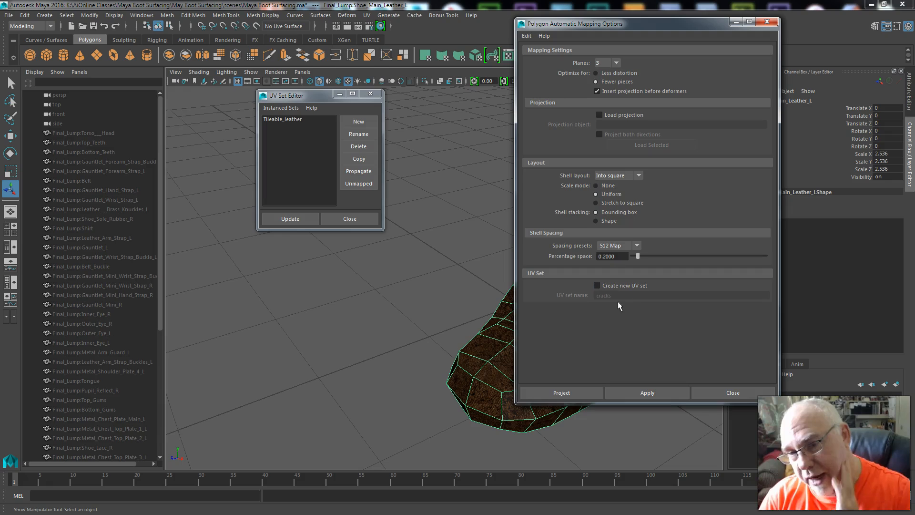
left_click(597, 285)
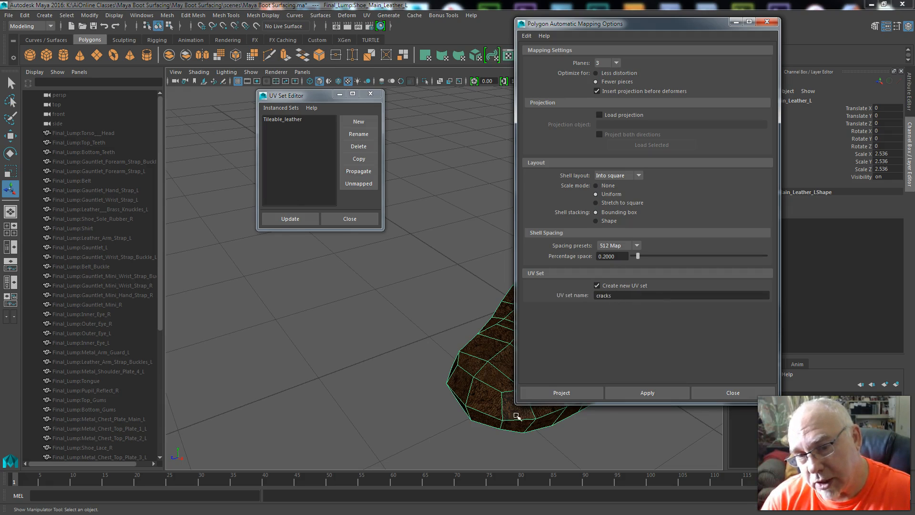
Name the new UV set stain, apply the automatic projection to the boot and close the mapping options
left_click_drag(0, 83, 0, 37)
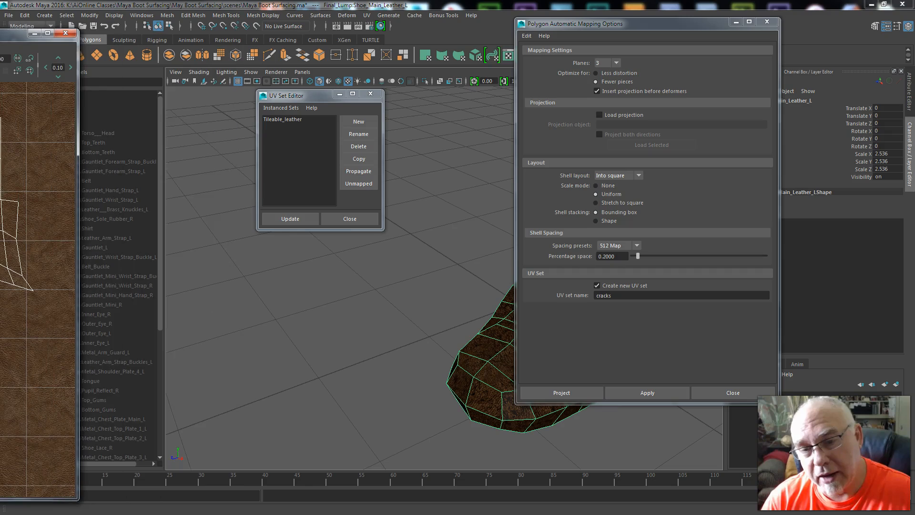
double_click(613, 295)
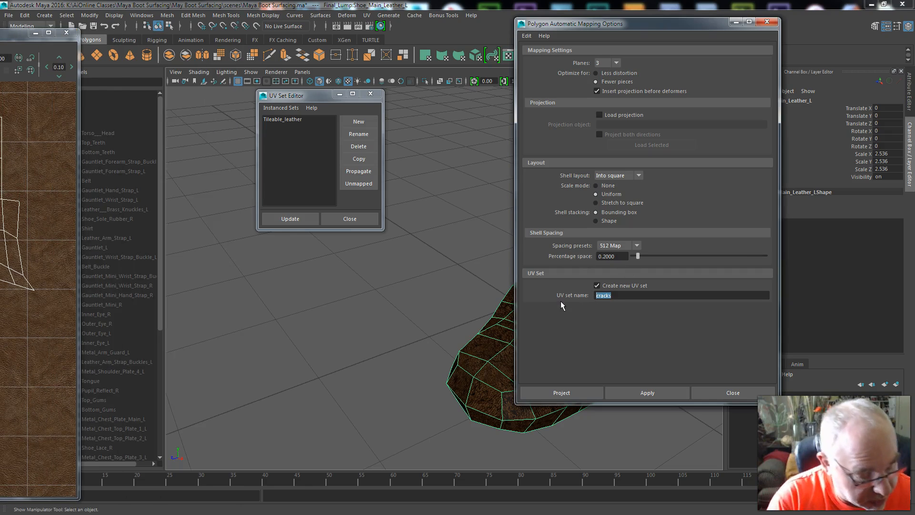
type("stain")
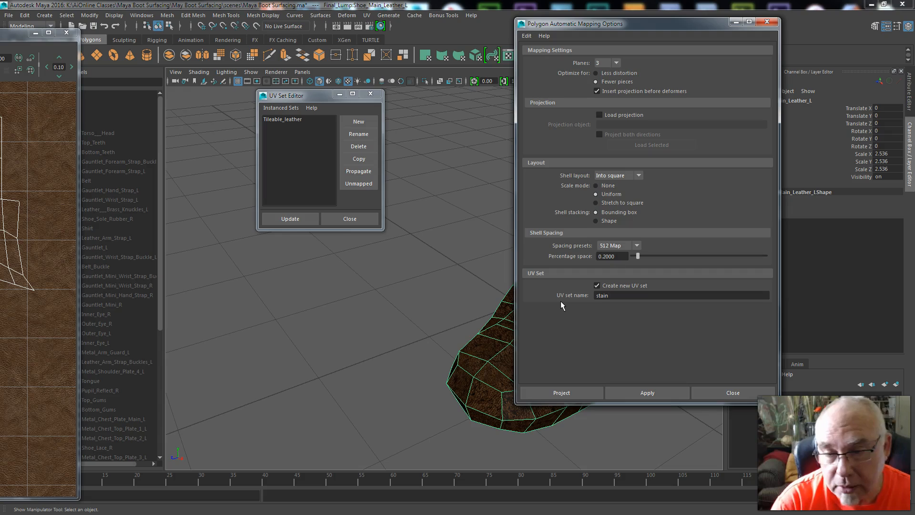
key("Return")
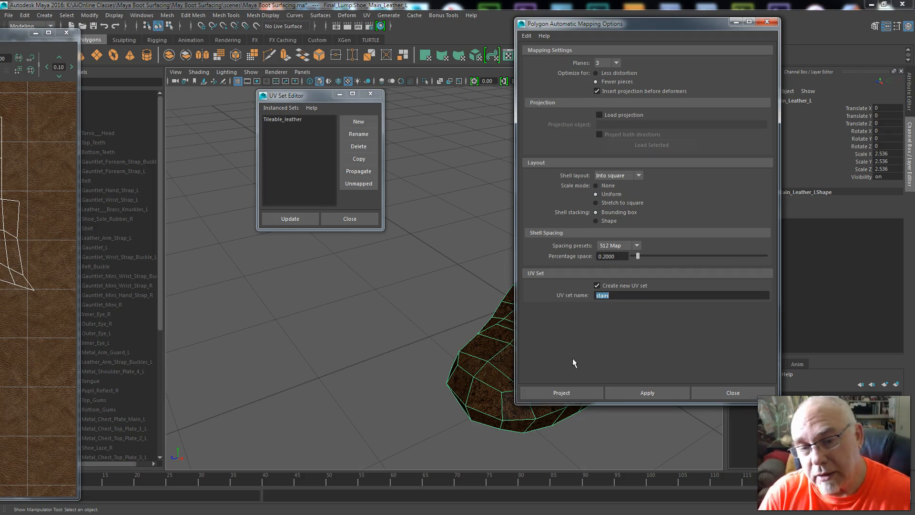
right_click_drag(504, 365, 552, 218)
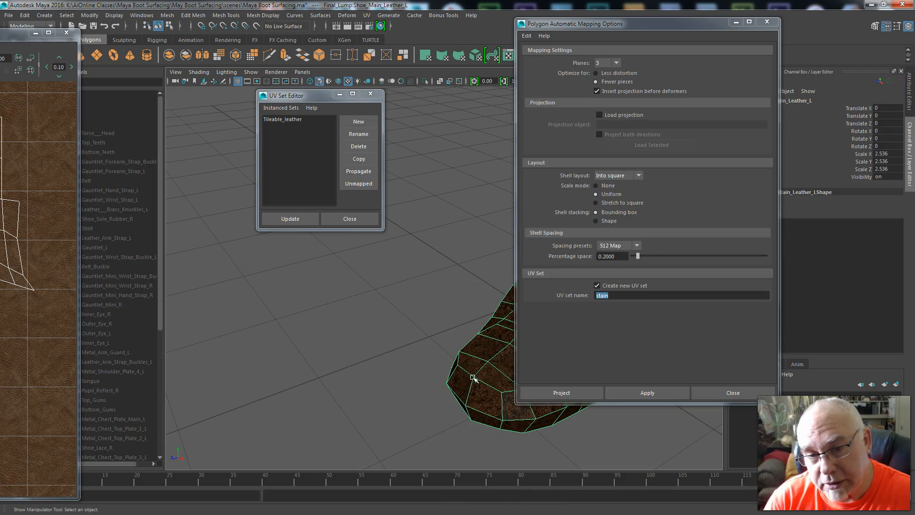
left_click(663, 393)
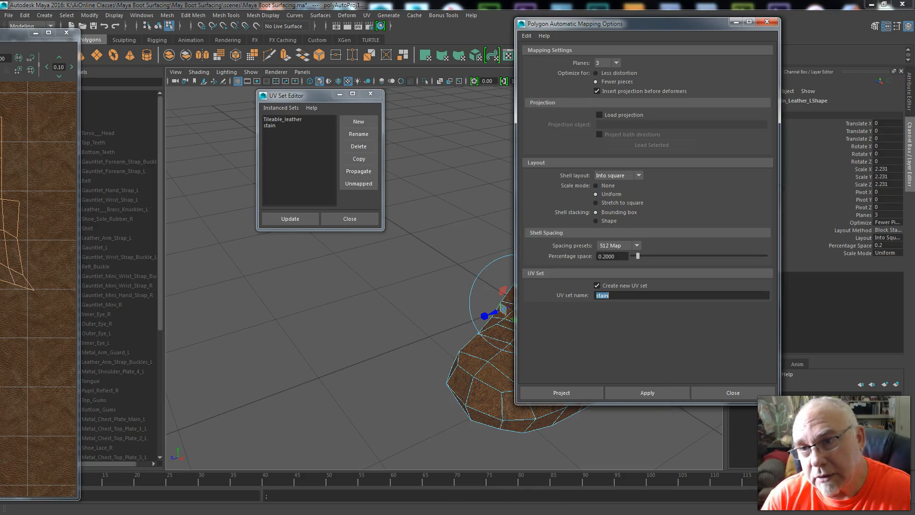
left_click(766, 24)
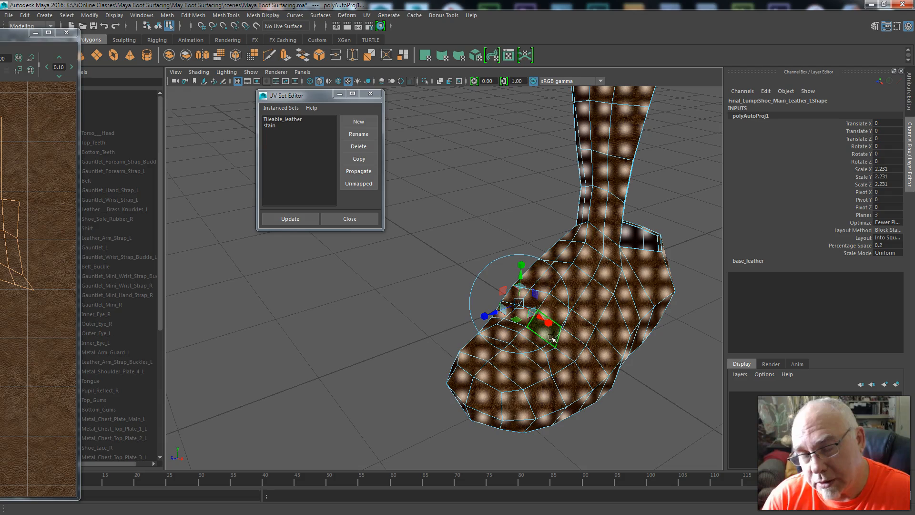
Select a face on the boot's shaft and rename the mesh's new polyAutoProj1 projection node to stain
left_click(488, 217)
left_click(627, 164)
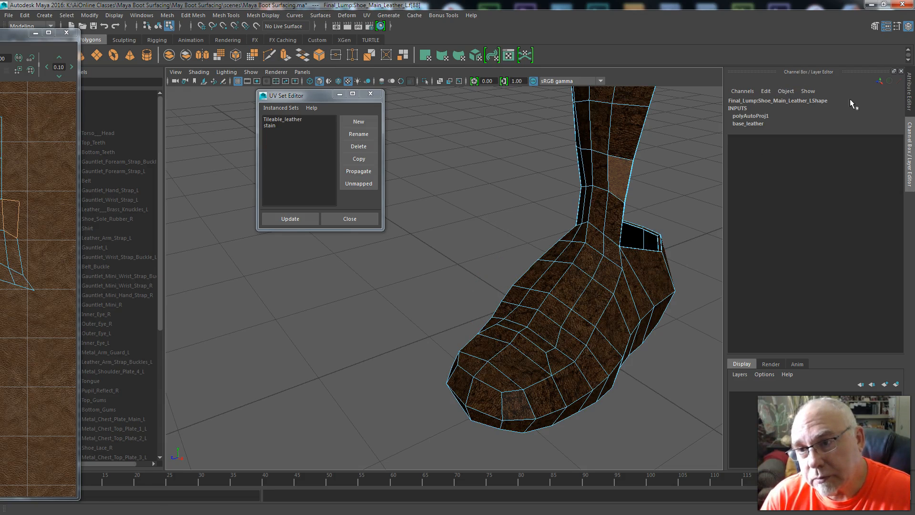
left_click(911, 88)
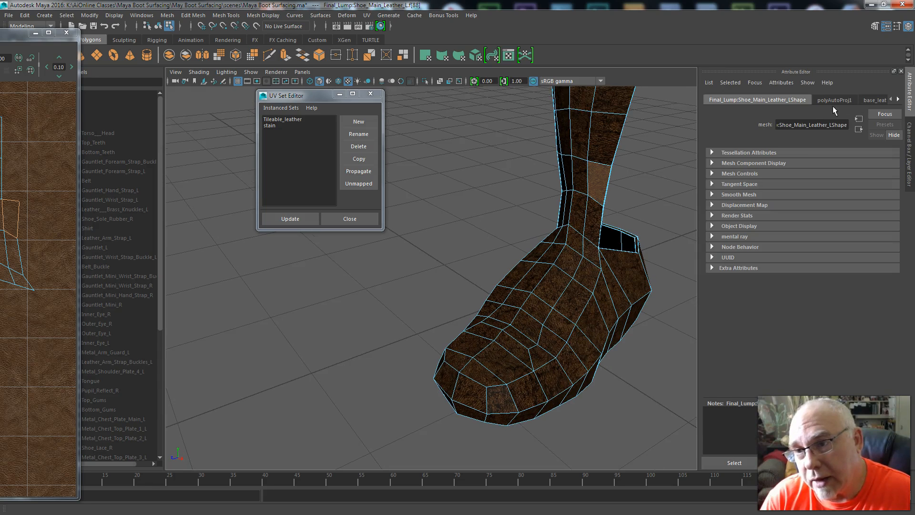
left_click_drag(696, 140, 596, 150)
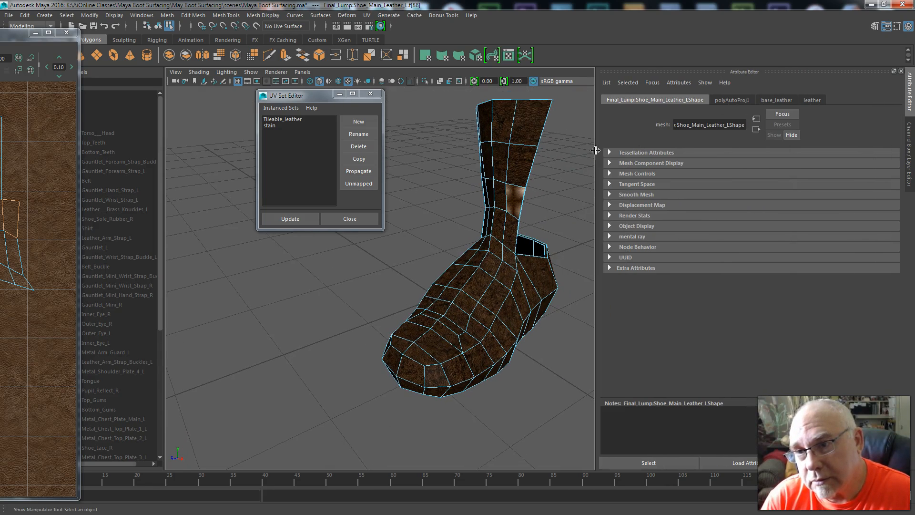
left_click(732, 101)
left_click_drag(716, 125, 617, 135)
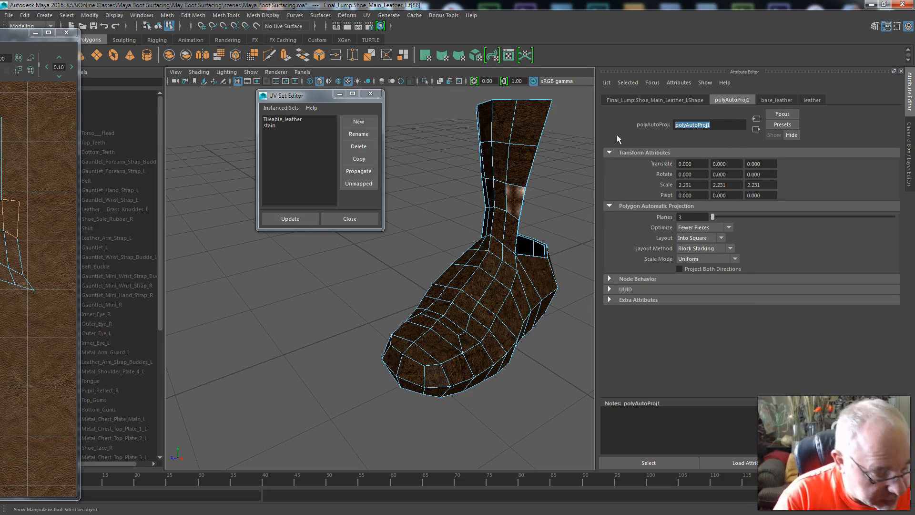
type("stain")
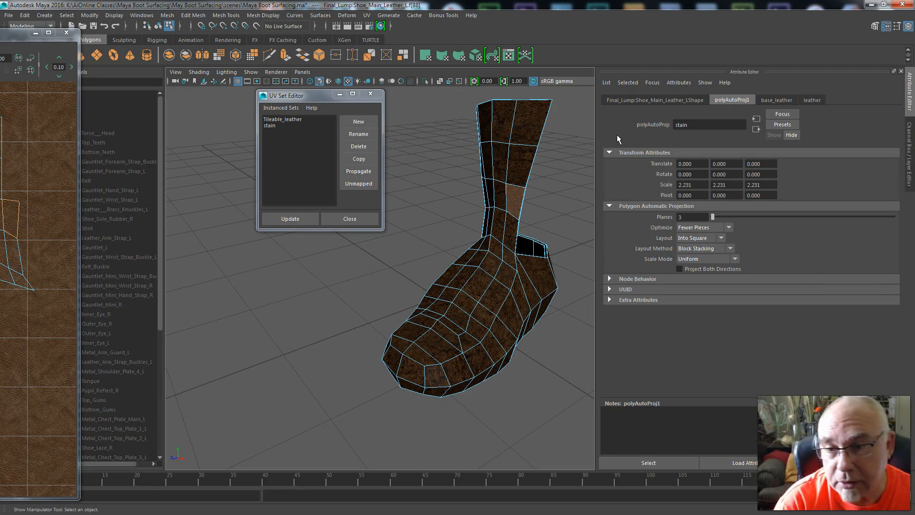
key("Return")
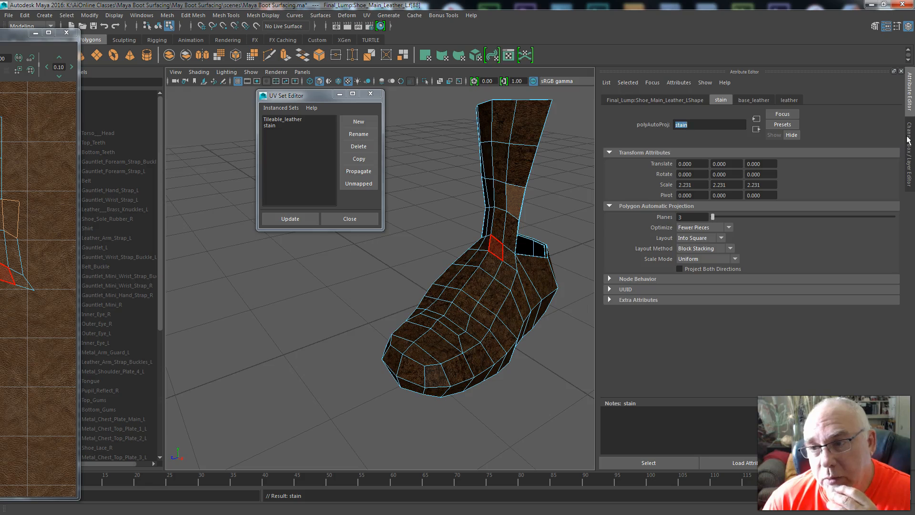
Show the boot's channels, look at its base_leather projection, and return the mesh to object mode
left_click(908, 141)
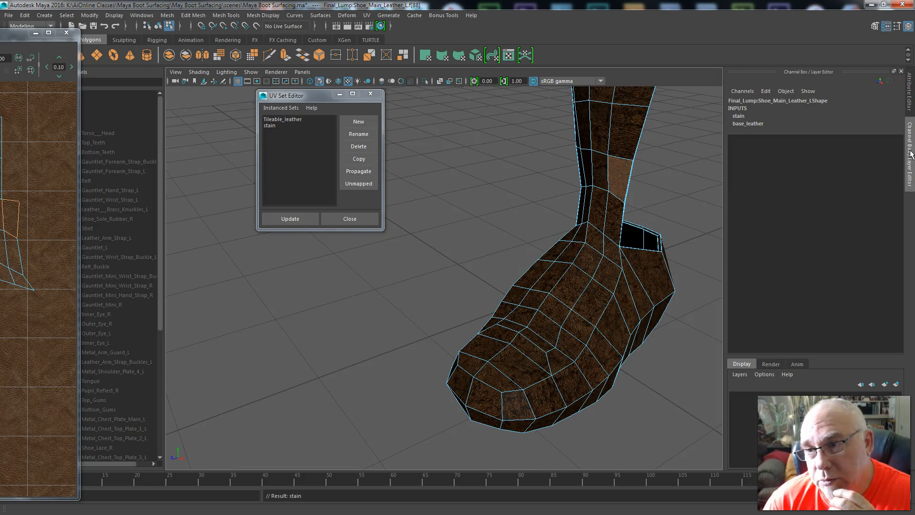
left_click(747, 124)
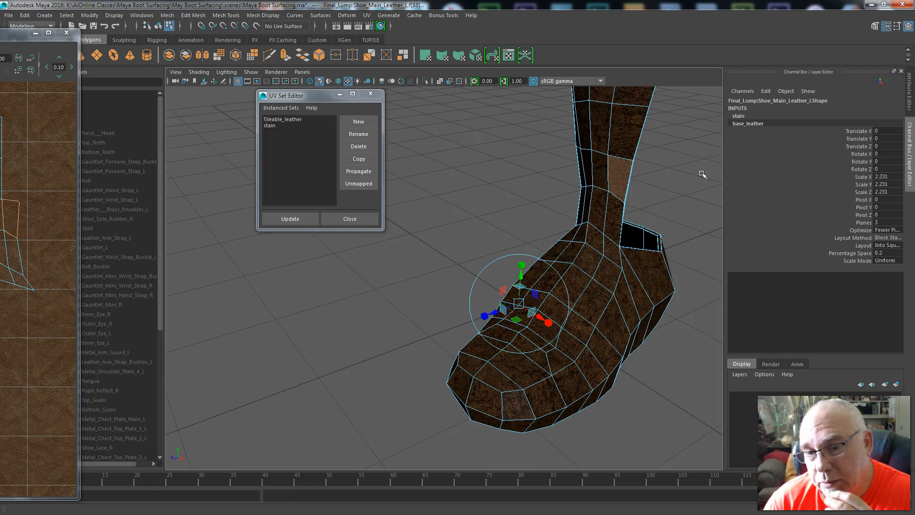
left_click(708, 133)
left_click(613, 220)
right_click(607, 223)
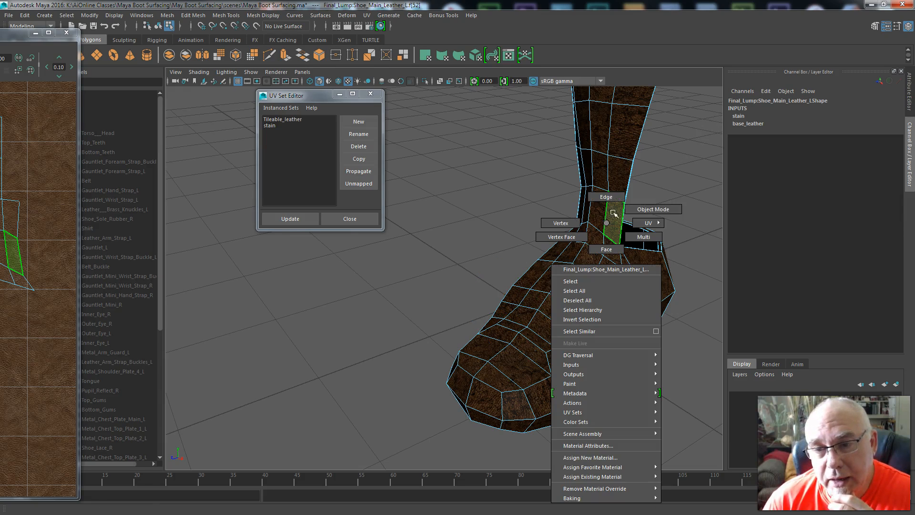
left_click(652, 208)
left_click(570, 258)
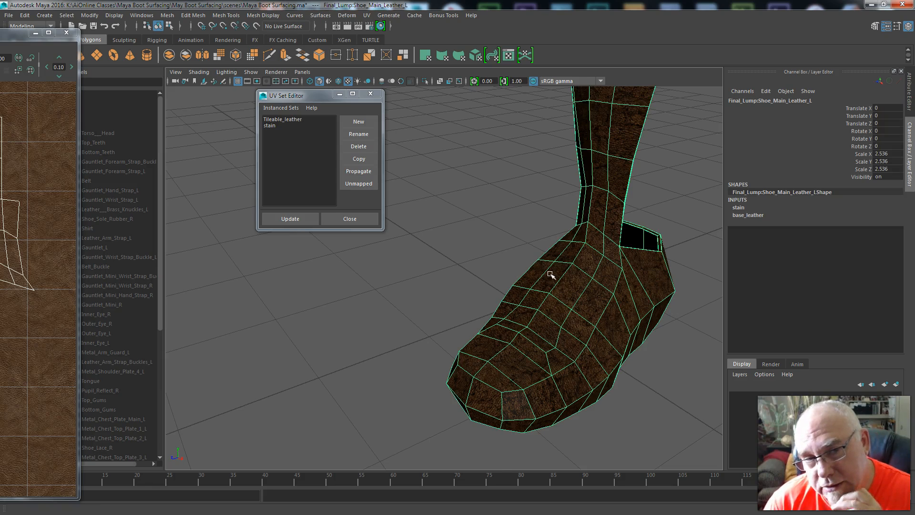
Set the UV Set Editor aside and check in the UV Editor which UV set the boot is using
left_click_drag(316, 99, 764, 61)
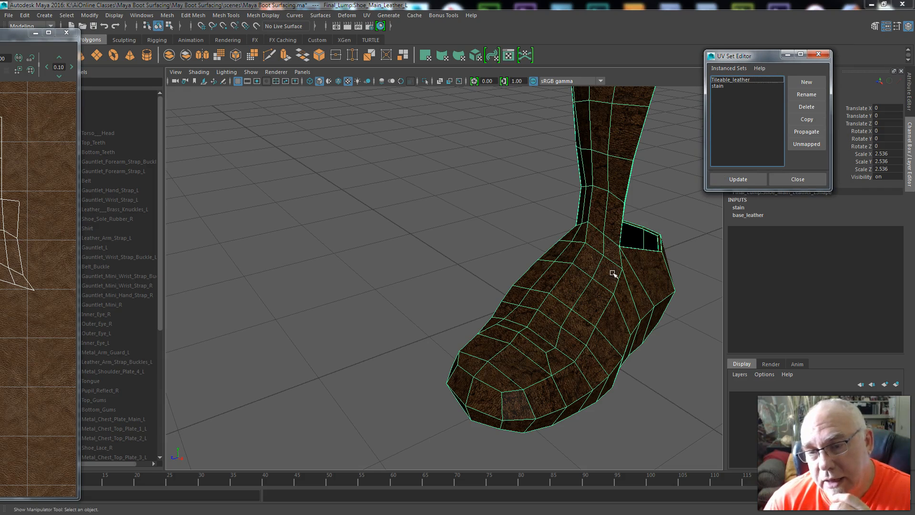
left_click_drag(0, 36, 547, 41)
left_click(333, 51)
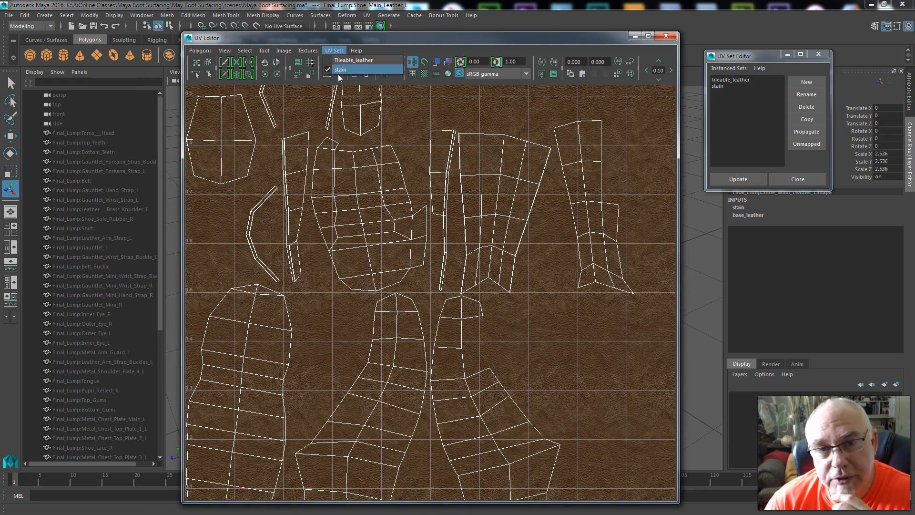
left_click(380, 37)
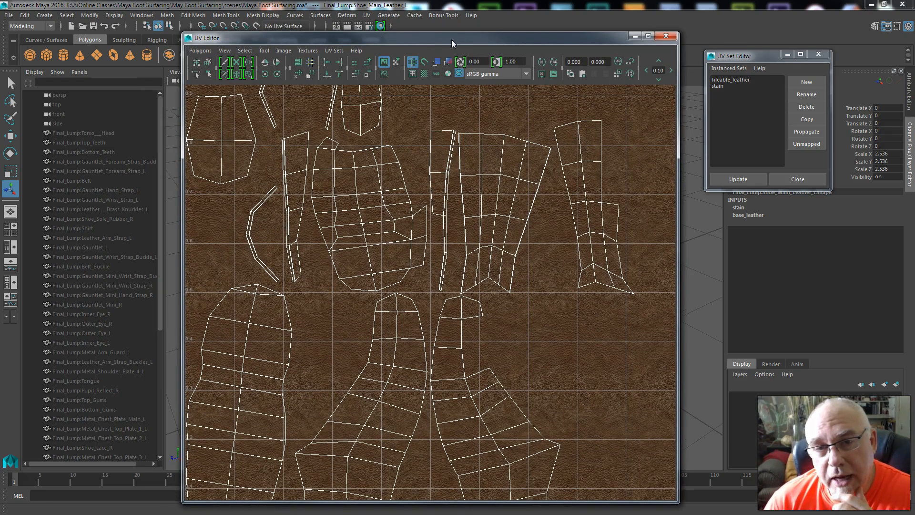
left_click_drag(519, 45, 0, 111)
Link the boot's stain UV set to the diffuse concrete_stain texture using UV-centric UV linking and close the Relationship Editor
left_click(142, 15)
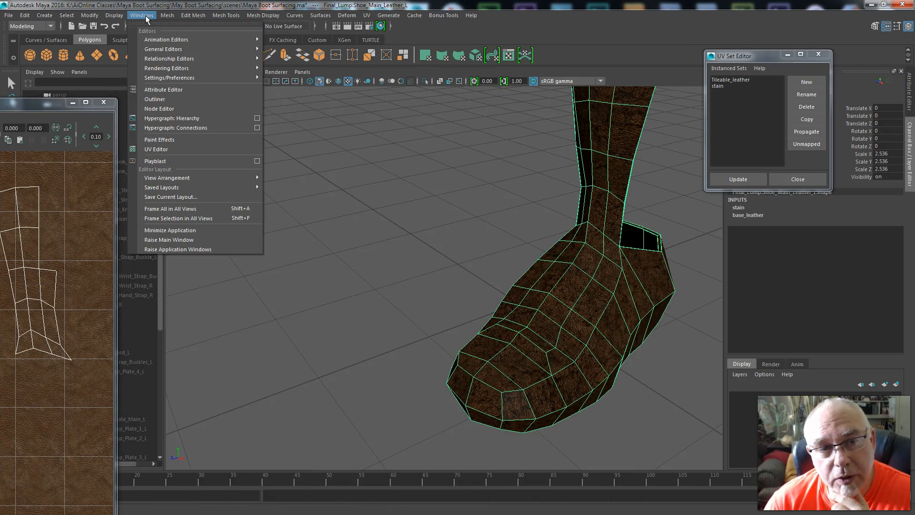
mouse_move(172, 61)
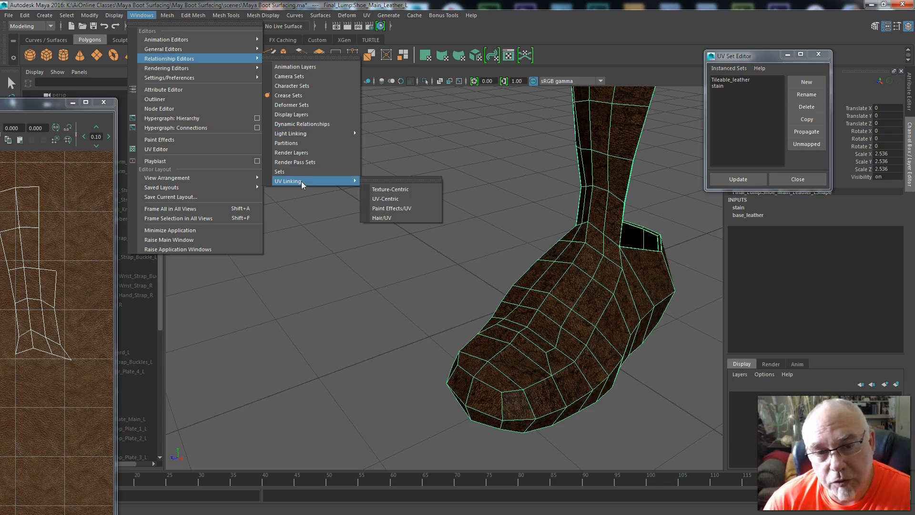
left_click(381, 195)
left_click_drag(276, 29, 482, 22)
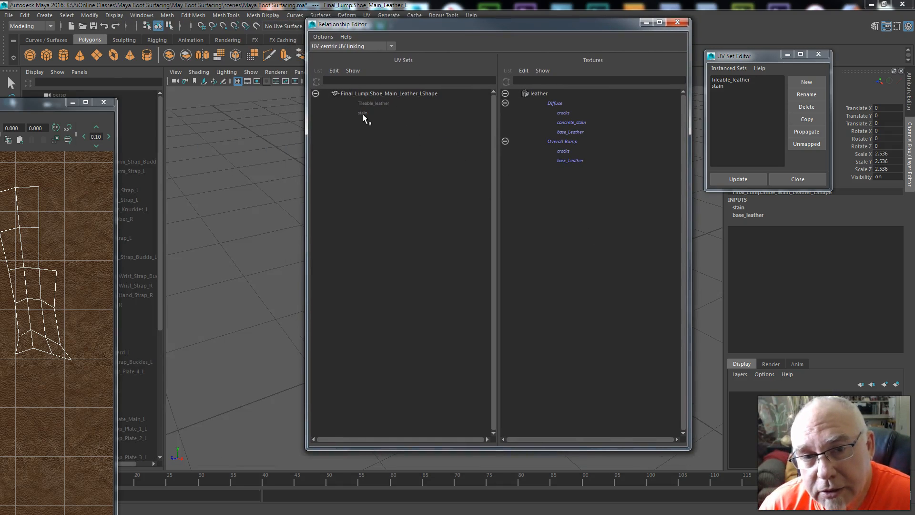
left_click(372, 103)
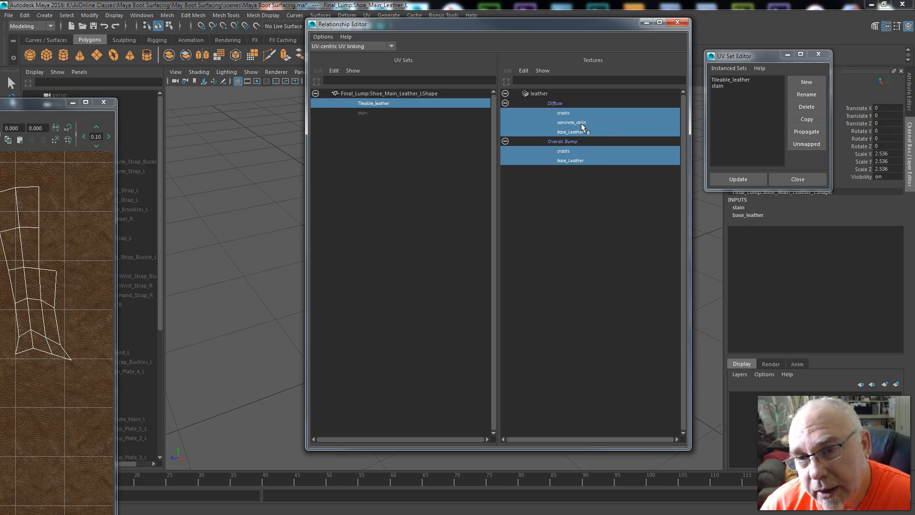
left_click(358, 113)
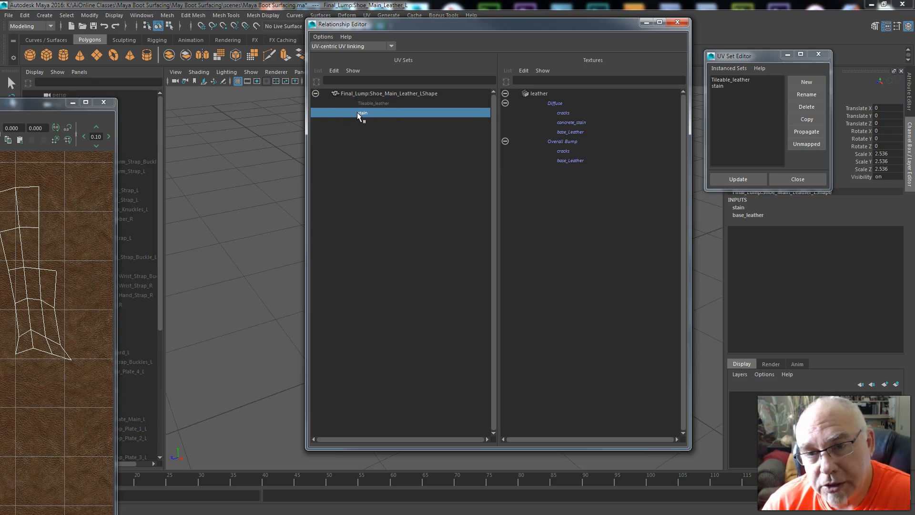
left_click(572, 123)
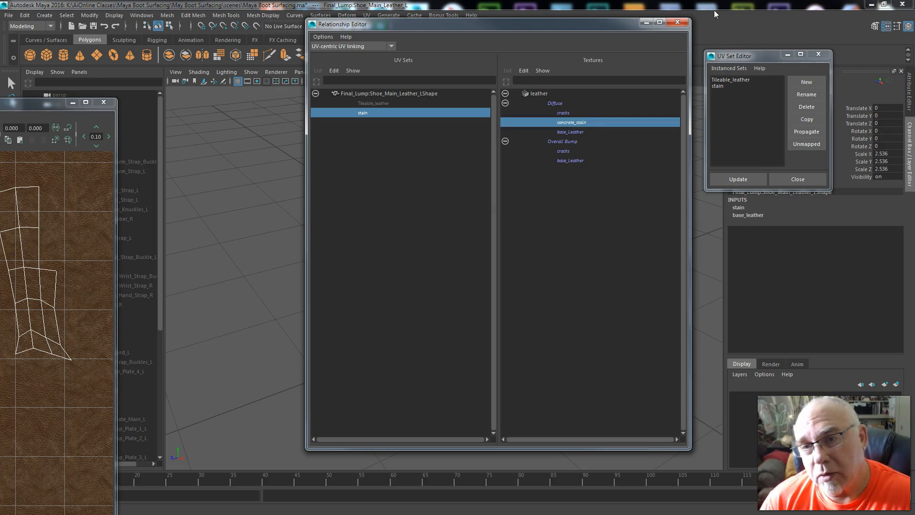
left_click(677, 22)
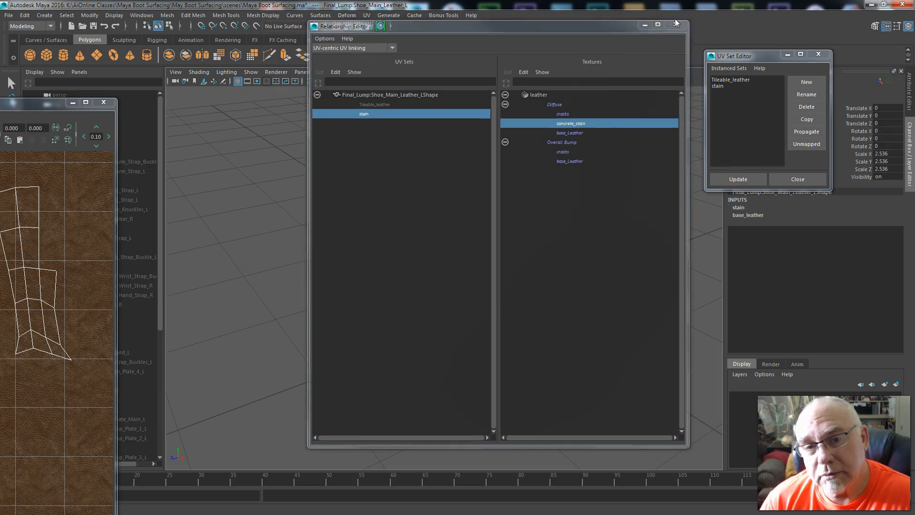
Close the UV Set Editor, then rotate the stain projection slightly and stretch its X scale to about 3.677 with the manipulator
left_click_drag(17, 105, 168, 71)
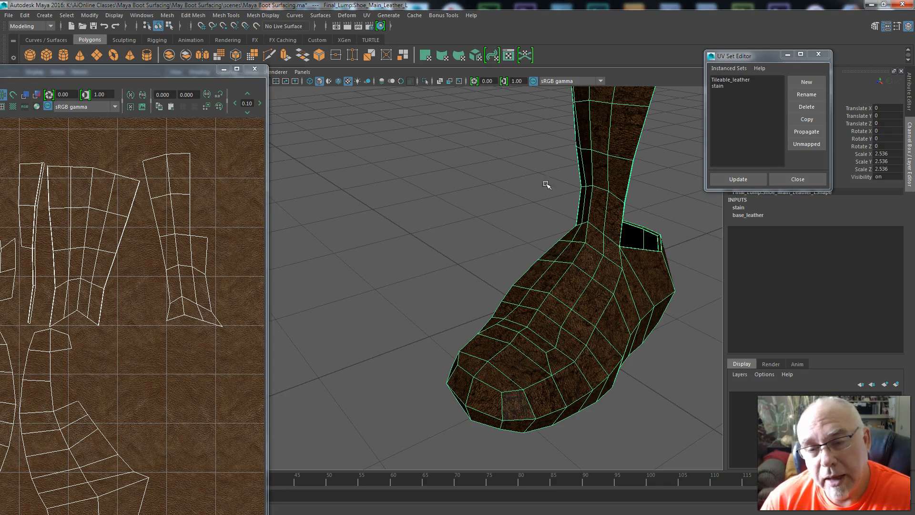
left_click(819, 53)
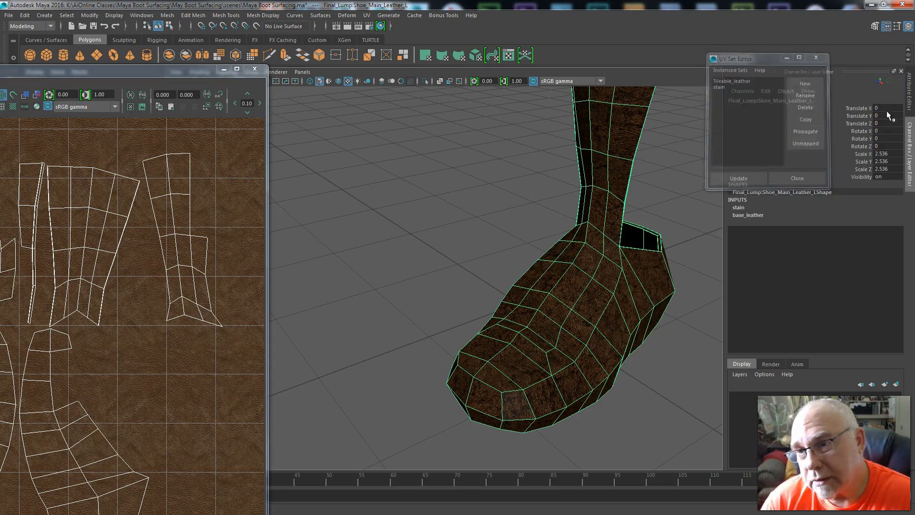
left_click(741, 208)
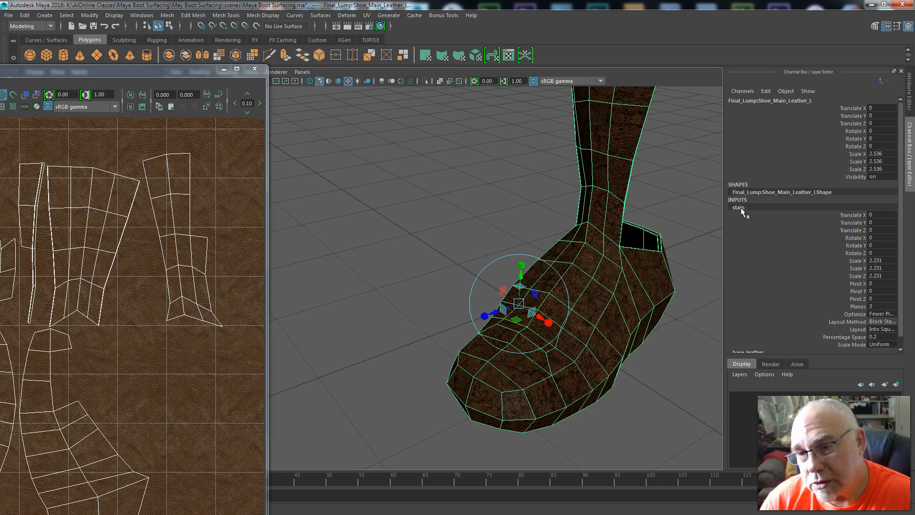
mouse_move(560, 322)
left_mouse_down()
mouse_move(551, 321)
mouse_move(561, 333)
left_mouse_up()
mouse_move(555, 329)
left_mouse_down()
mouse_move(568, 350)
mouse_move(565, 335)
left_mouse_up()
left_click_drag(553, 269, 527, 328)
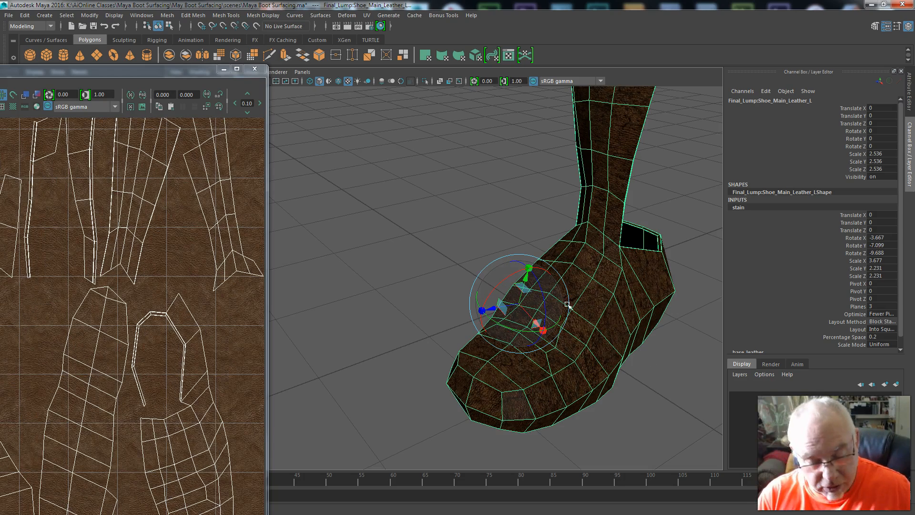
Turn on smooth mesh preview for the boot and deselect it to view the texture without wireframe
left_click(675, 351)
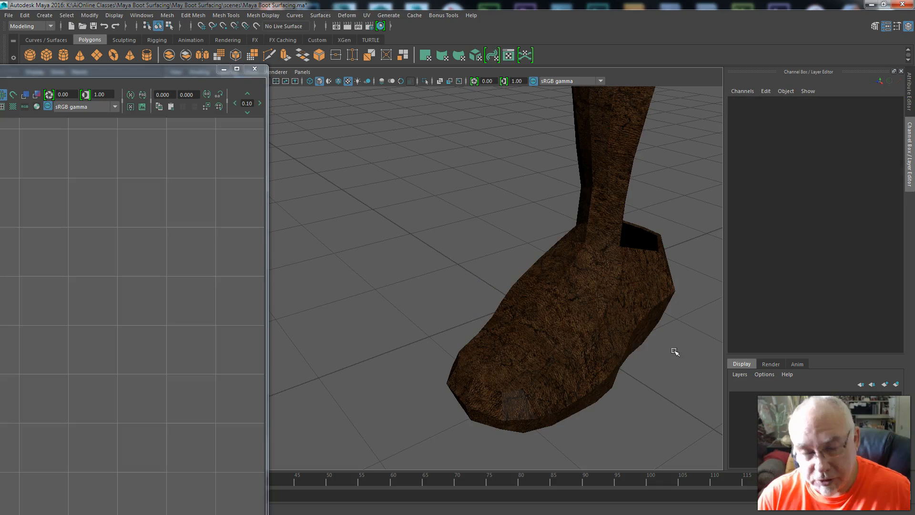
left_click(564, 331)
key("3")
left_click(658, 400)
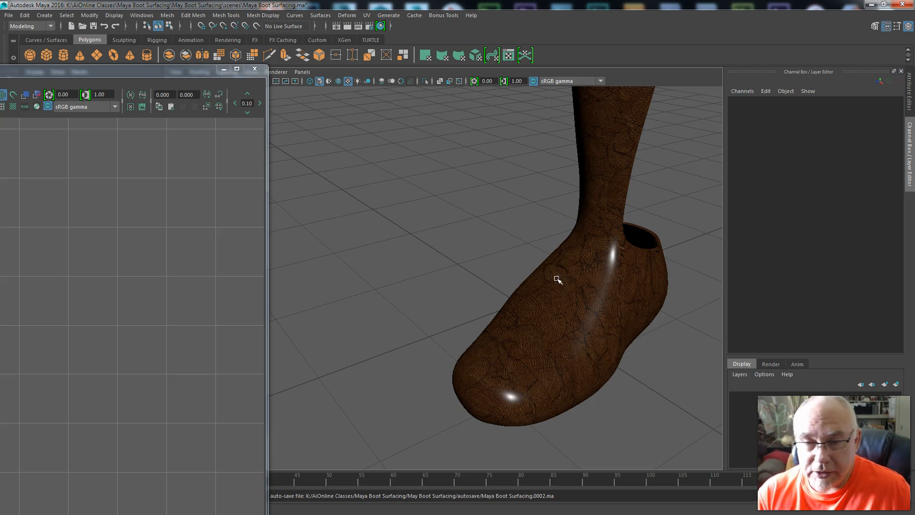
Compare the boot's Tileable_leather and stain UV layouts by switching between the two UV sets in the UV Editor
left_click_drag(179, 77, 590, 34)
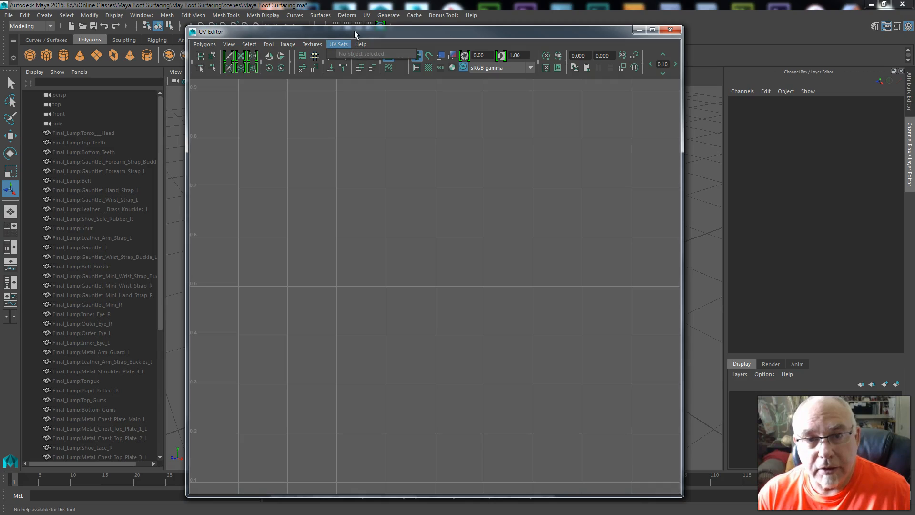
left_click_drag(445, 31, 516, 27)
left_click(603, 224)
left_click(371, 41)
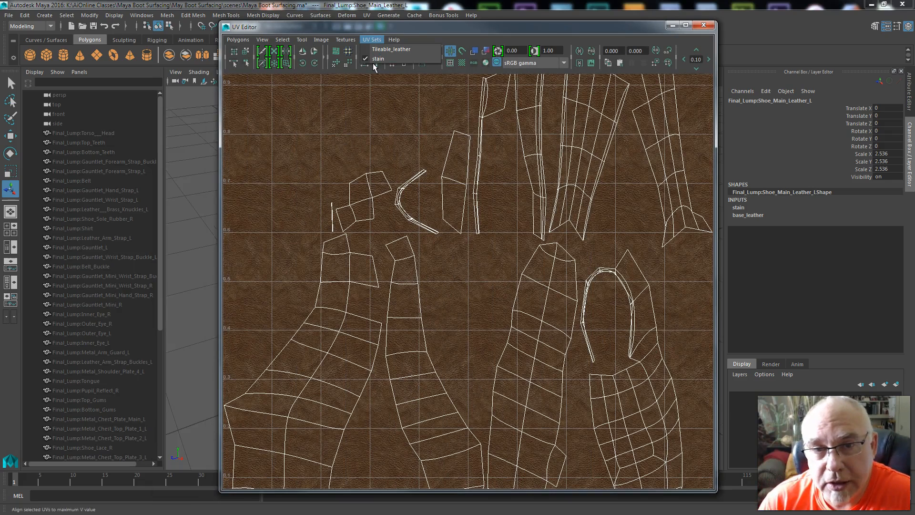
left_click(377, 60)
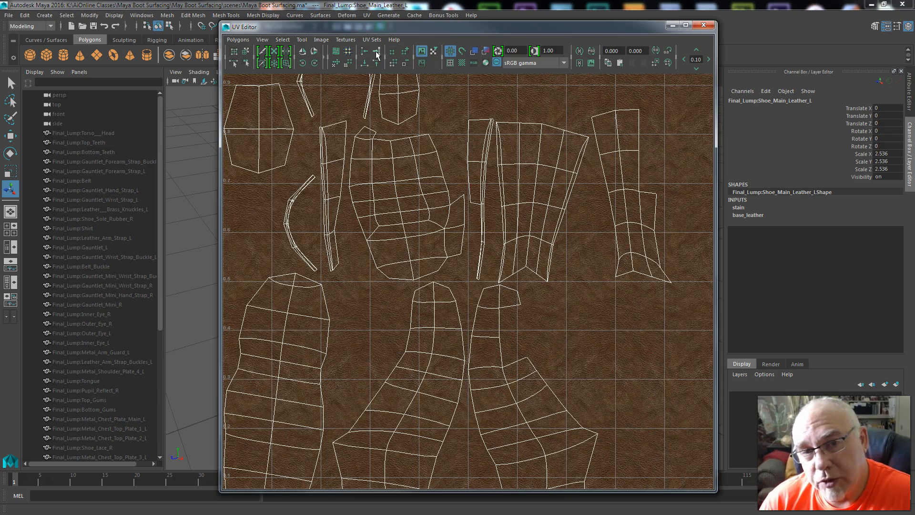
left_click(371, 41)
left_click(377, 60)
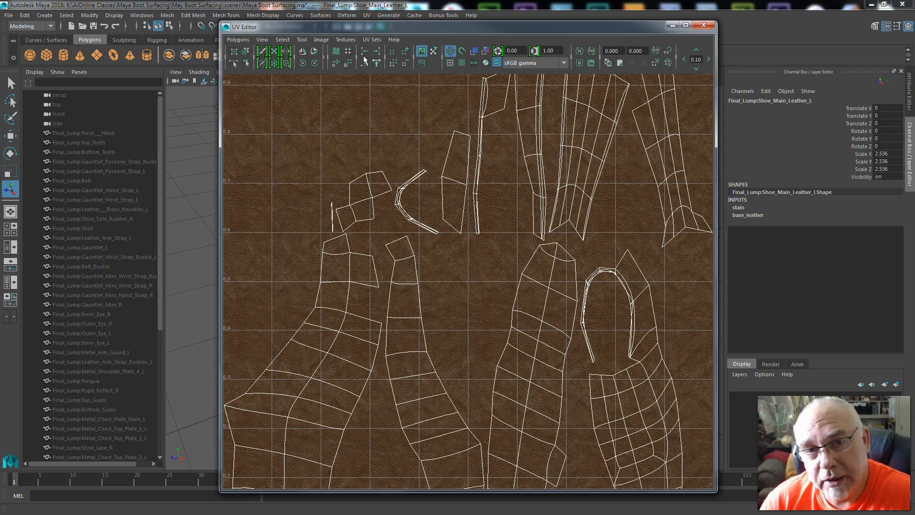
left_click(371, 39)
left_click(377, 59)
Display the concrete_stain texture behind the boot's UV layout and minimize the UV Editor
left_click(344, 40)
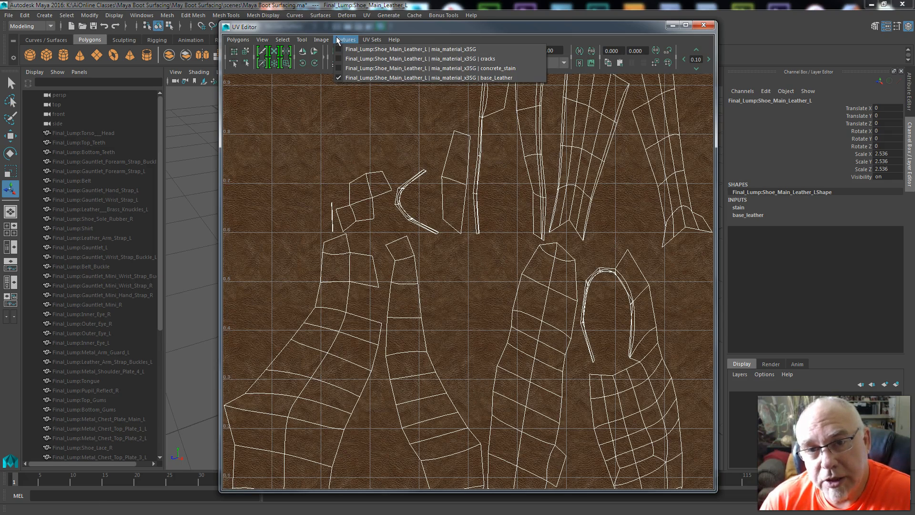
left_click(340, 69)
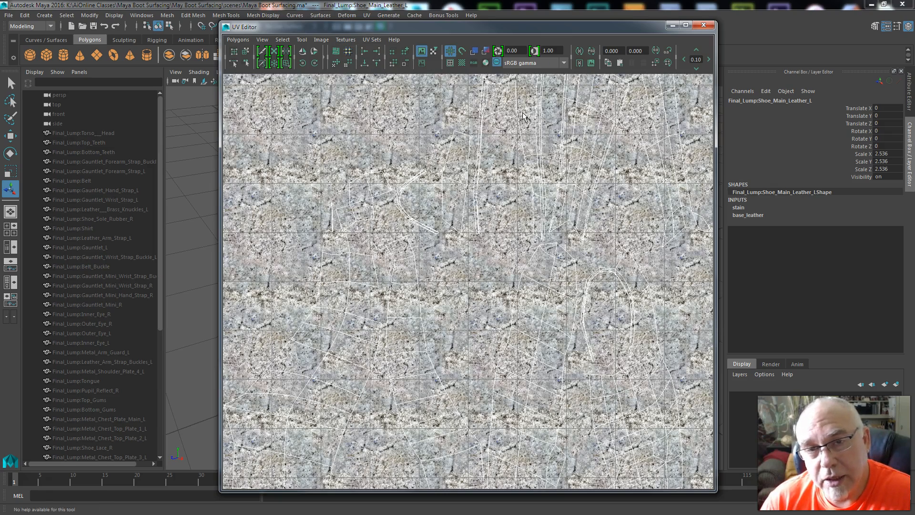
left_click(673, 25)
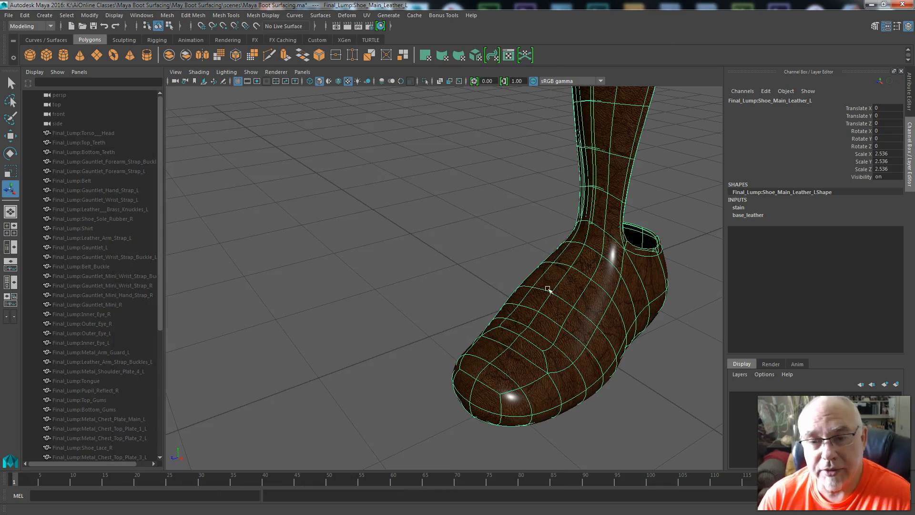
Unhide the Boot_Top_Leather_L and Boot_Top_Leather_Strap_L meshes
left_click_drag(584, 407, 538, 386, "alt")
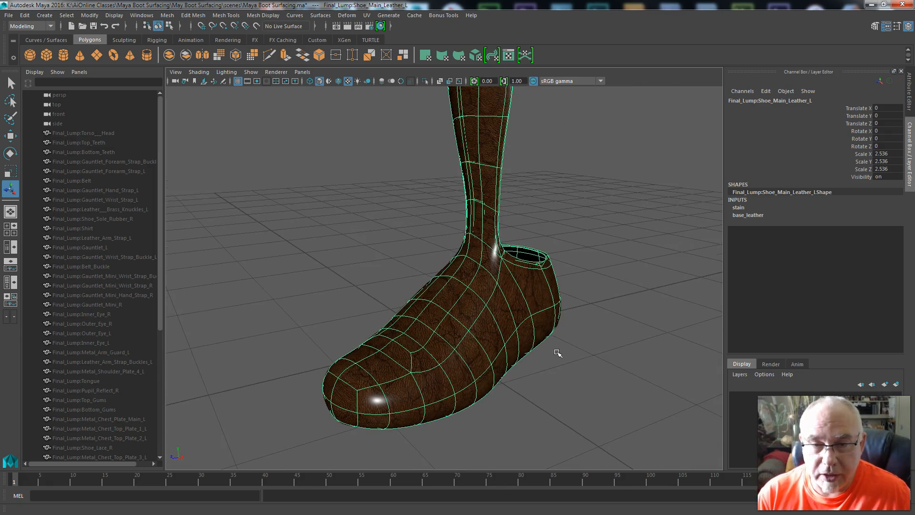
left_click_drag(162, 304, 161, 429)
left_click(122, 428)
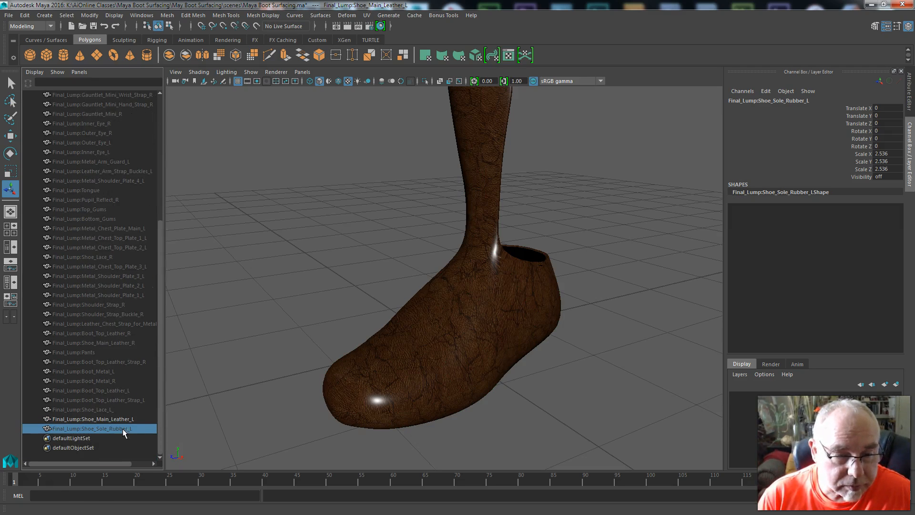
left_click(119, 399)
left_click(117, 390, "ctrl")
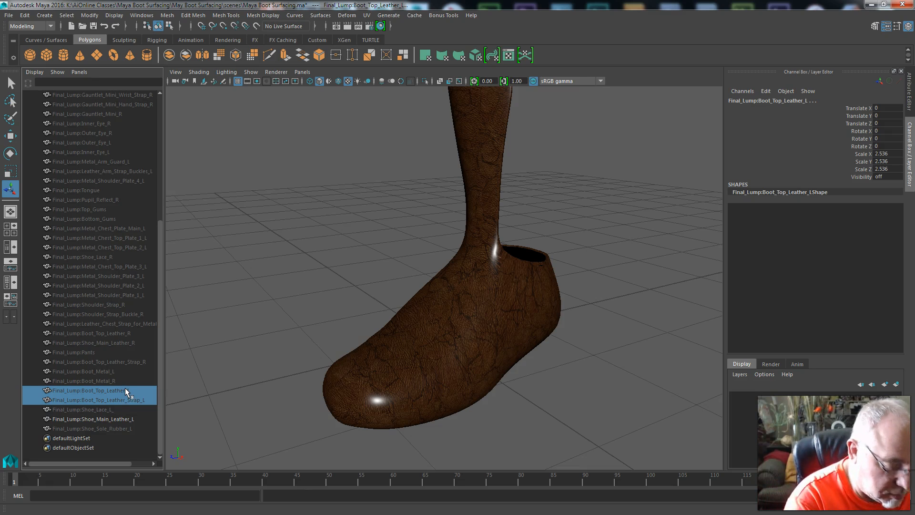
key("shift+h")
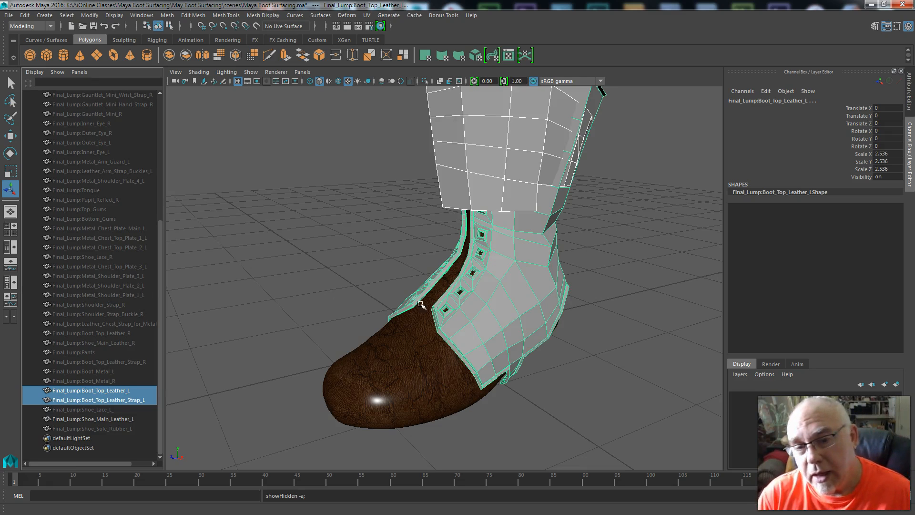
Select only the Boot_Top_Leather_L mesh and apply automatic mapping to it with creating a new UV set turned off
left_click(528, 306)
left_click(602, 275)
left_click(530, 266)
right_click_drag(530, 265, 562, 221)
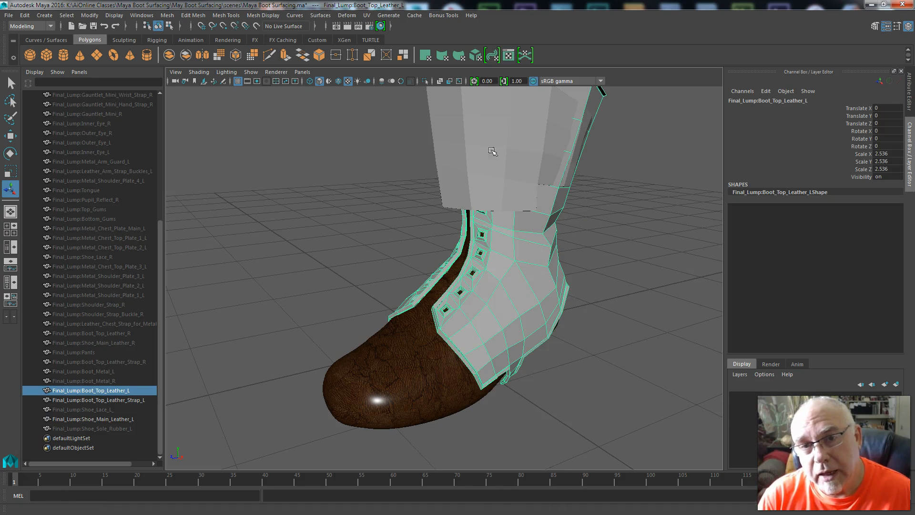
left_click(370, 19)
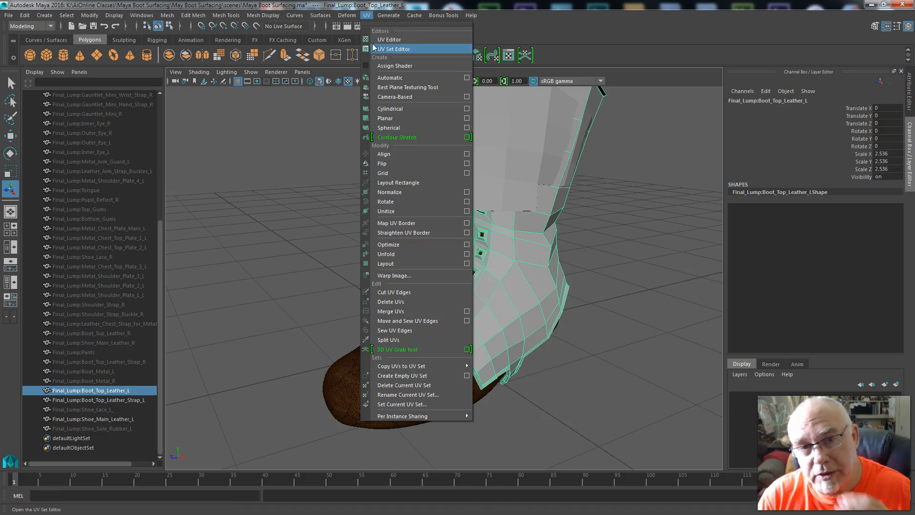
left_click(467, 78)
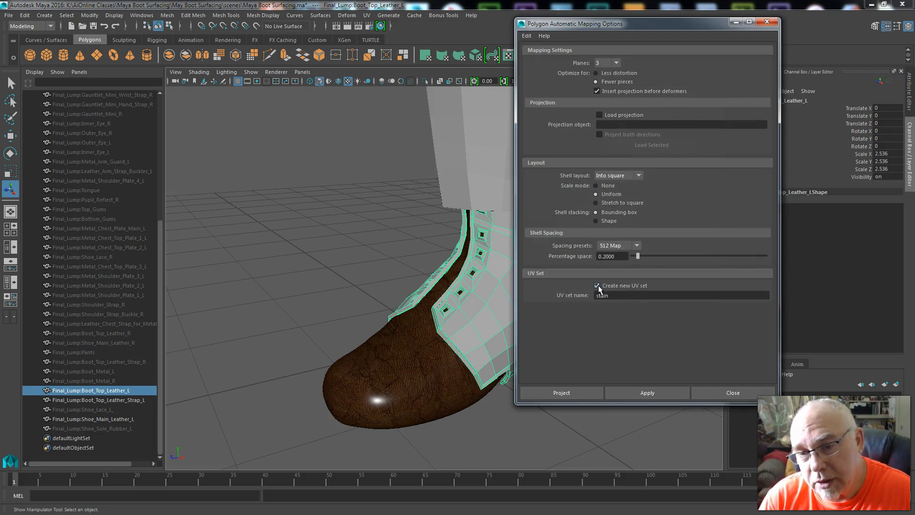
left_click(597, 285)
left_click(630, 392)
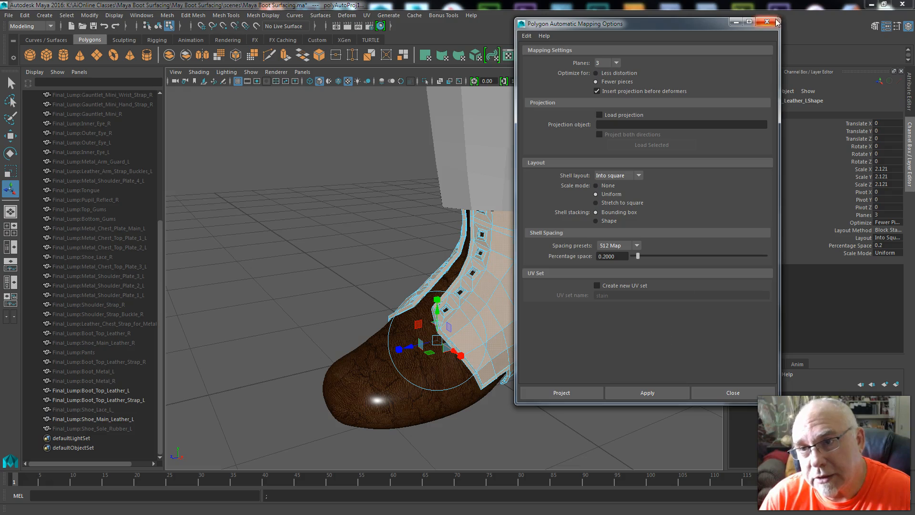
Close the mapping options, return Boot_Top_Leather_L to object mode and turn on its smooth mesh preview
left_click(776, 22)
key("F11")
left_click(502, 242)
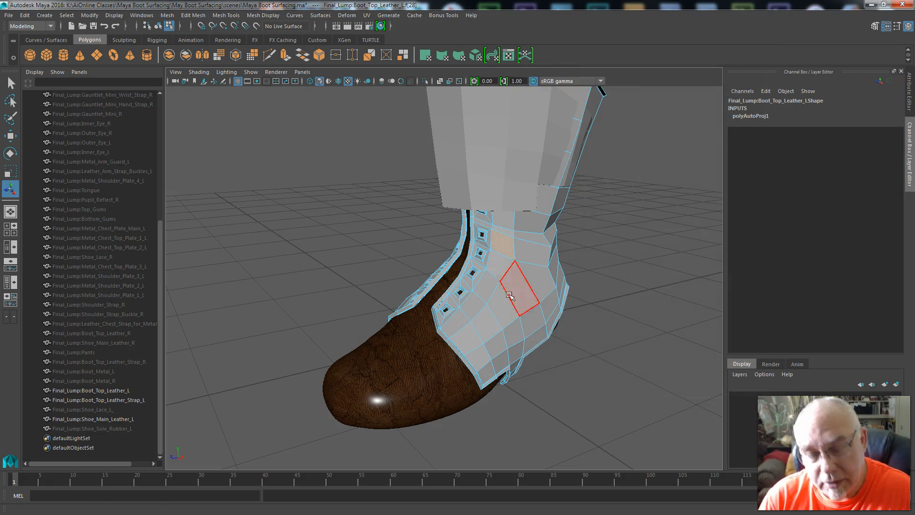
right_click_drag(486, 230, 533, 248)
right_click_drag(501, 280, 551, 216)
left_click(525, 283)
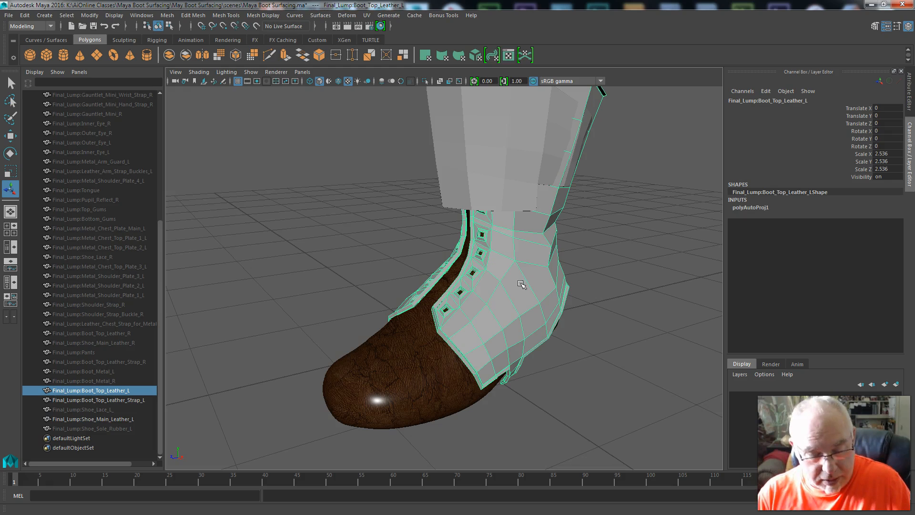
key("3")
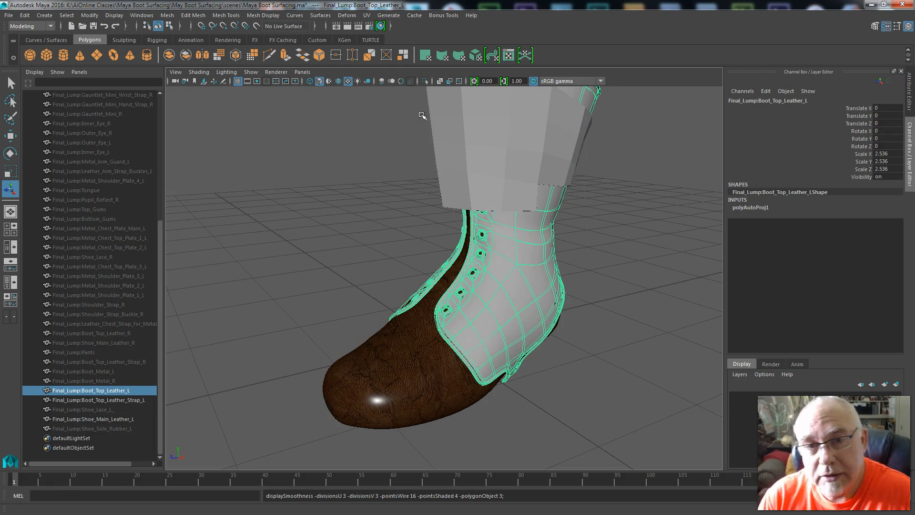
Assign the existing leather material to the Boot_Top_Leather_L mesh in the Hypershade
left_click(381, 27)
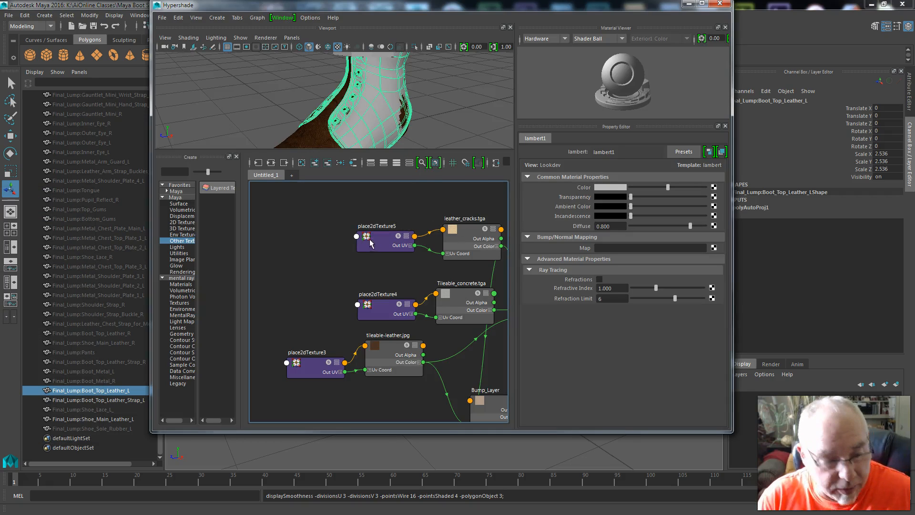
middle_click_drag(367, 250, 205, 256, "alt")
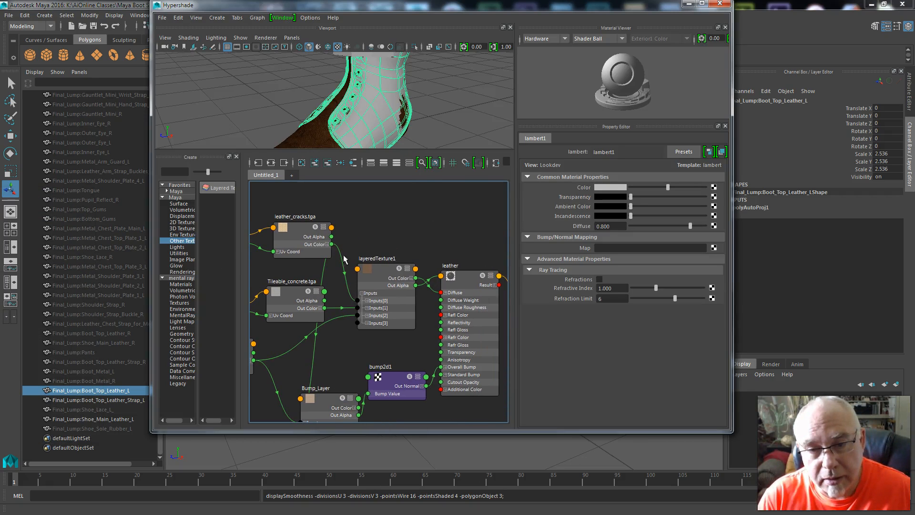
left_click(466, 279)
right_click_drag(451, 277, 456, 250)
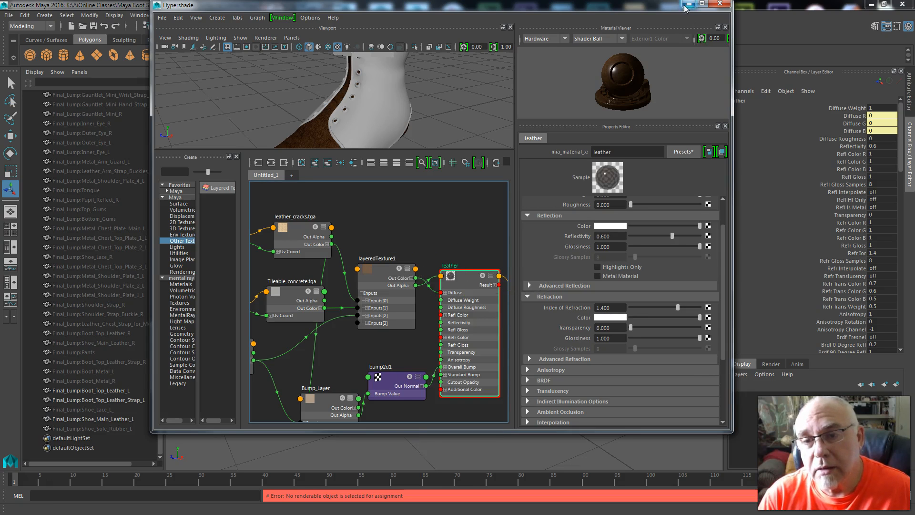
left_click(399, 118)
right_click_drag(459, 277, 454, 256)
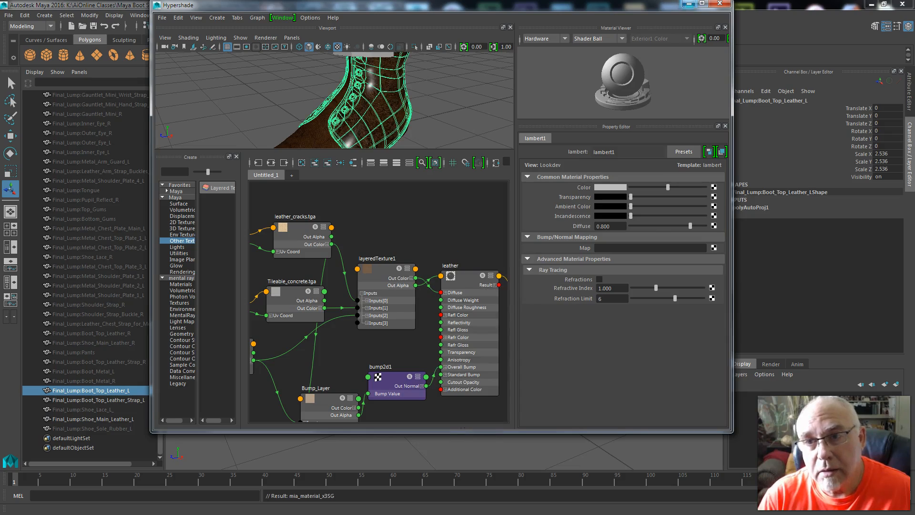
Select the Boot_Top_Leather_Strap_L mesh, assign the leather material to it and minimize the Hypershade
left_click(689, 4)
left_click(573, 274)
left_click_drag(562, 371, 551, 327, "alt")
left_click(568, 163)
left_click_drag(380, 302, 333, 255, "alt")
left_click(380, 26)
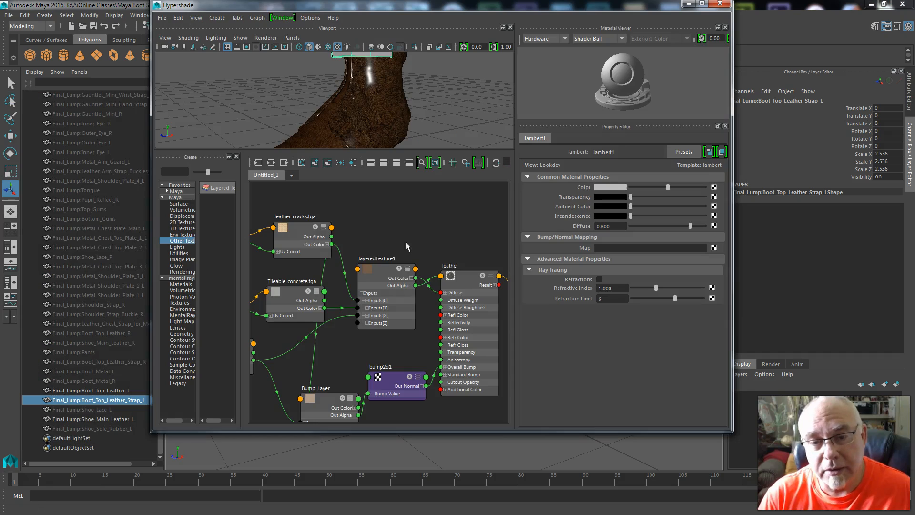
right_click_drag(454, 283, 462, 251)
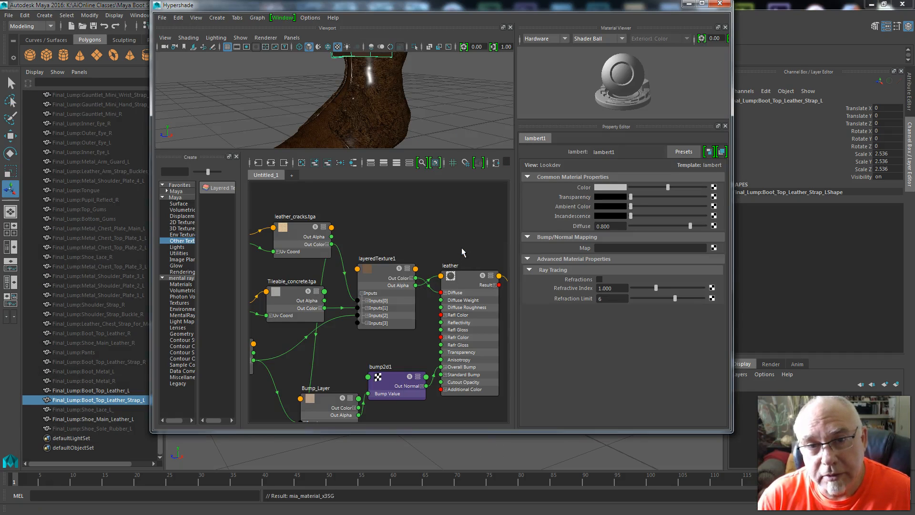
left_click(689, 4)
left_click(588, 269)
Apply automatic mapping with 3 planes to the Boot_Top_Leather_Strap_L mesh, without creating a new UV set
left_click(513, 197)
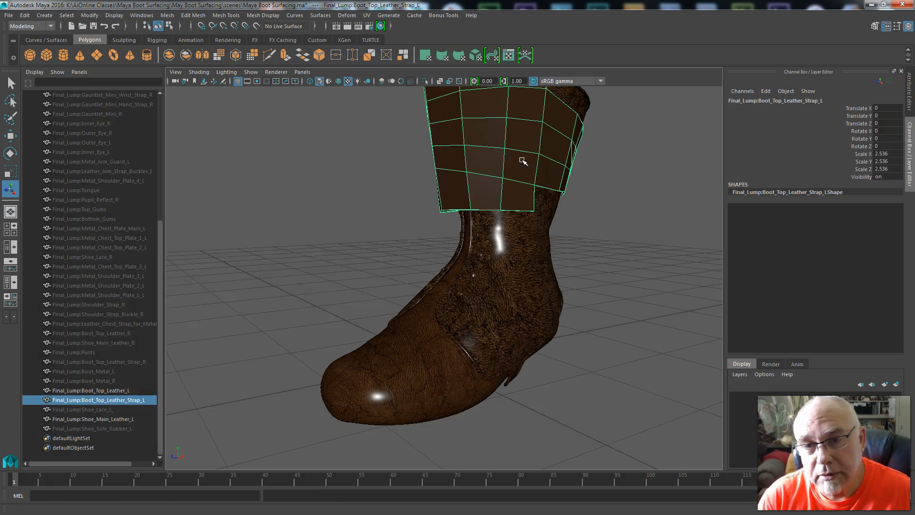
left_click(366, 15)
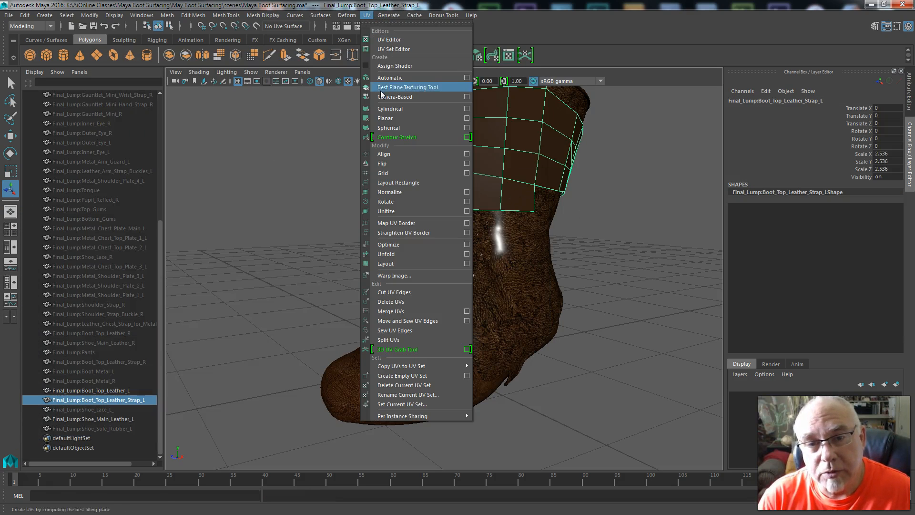
left_click(467, 77)
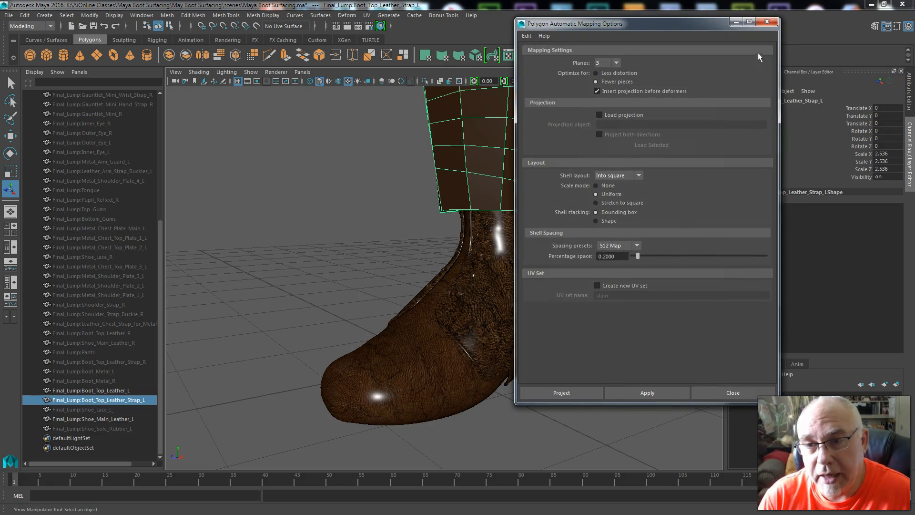
left_click(643, 394)
left_click(767, 23)
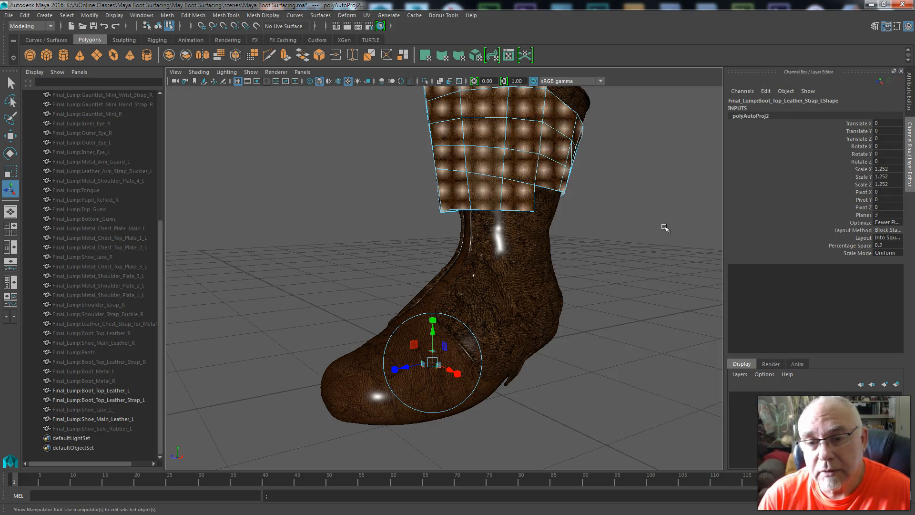
Return the boot strap to object mode, turn on its smooth mesh preview and inspect the leather texture around the ankle
left_click(574, 307)
left_click(499, 178)
right_click_drag(492, 190, 526, 180)
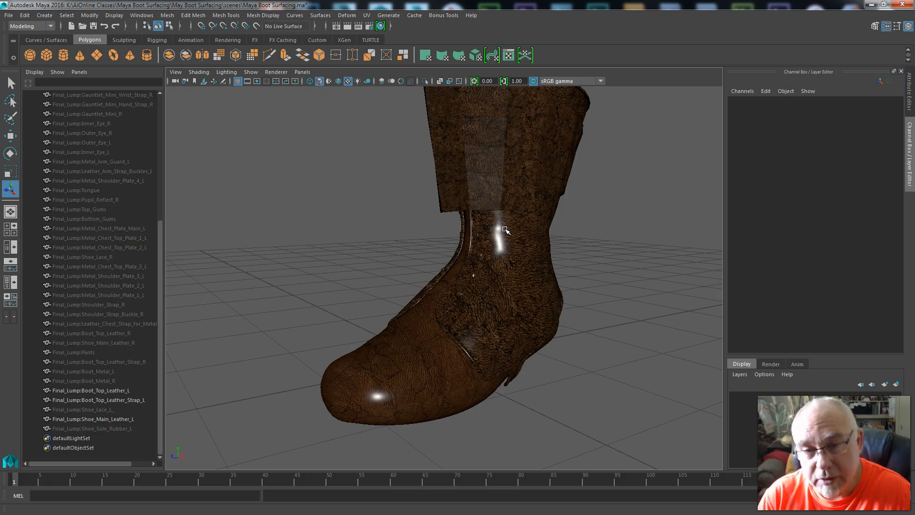
left_click(526, 173)
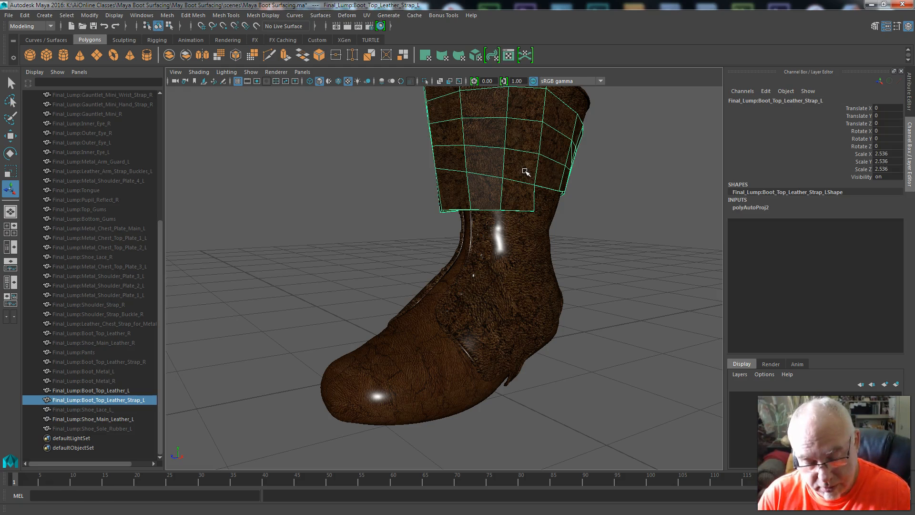
key("3")
left_click(580, 264)
left_click_drag(343, 356, 329, 320, "alt")
left_click_drag(481, 329, 519, 342, "alt")
scroll(473, 327, "up", 5)
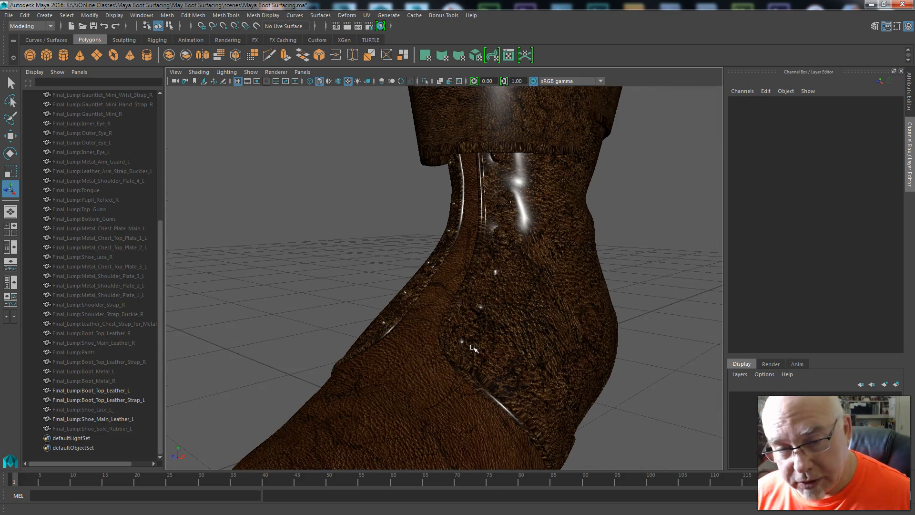
left_click_drag(524, 377, 580, 270, "alt")
Hide everything except the Boot_Top_Leather_Strap_L mesh and frame it to examine its lower edge
left_click(586, 129)
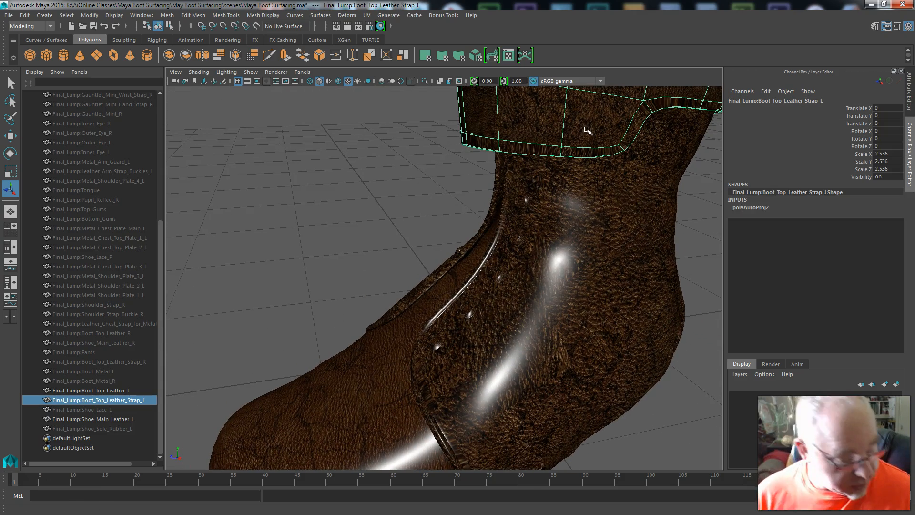
key("alt+h")
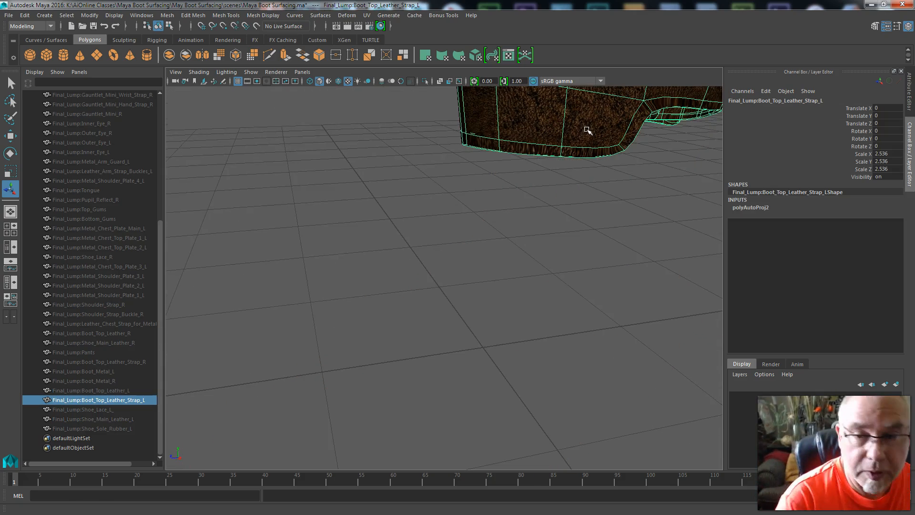
key("f")
left_click_drag(586, 296, 495, 376, "alt")
left_click(553, 352)
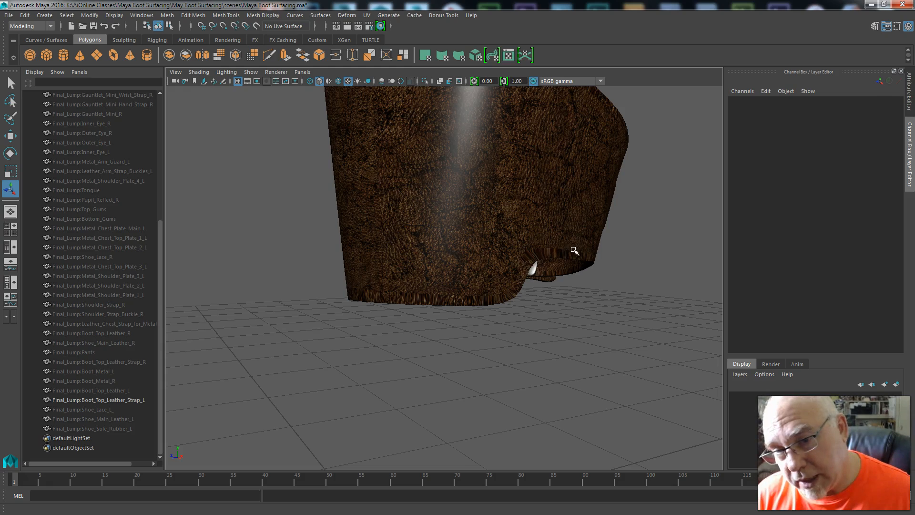
Turn off the smooth mesh preview on Boot_Top_Leather_Strap_L and keep the mesh selected
left_click(478, 265)
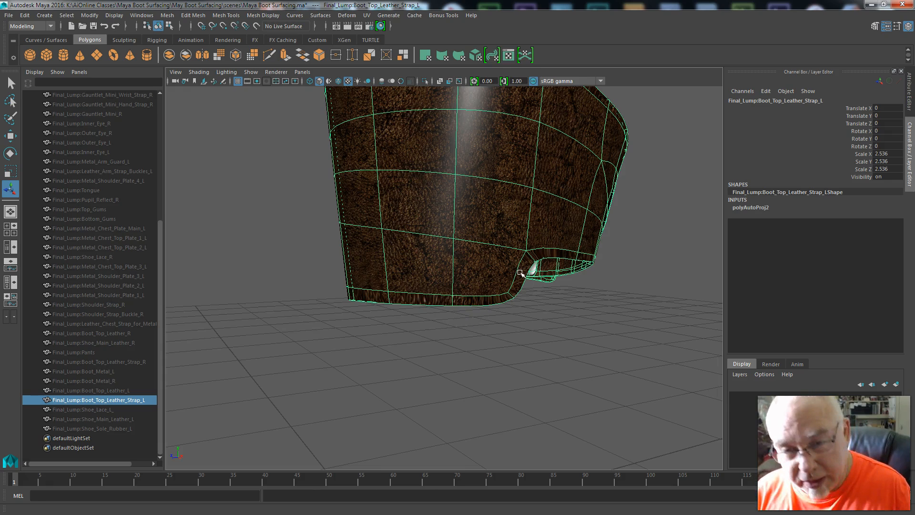
key("1")
left_click(600, 310)
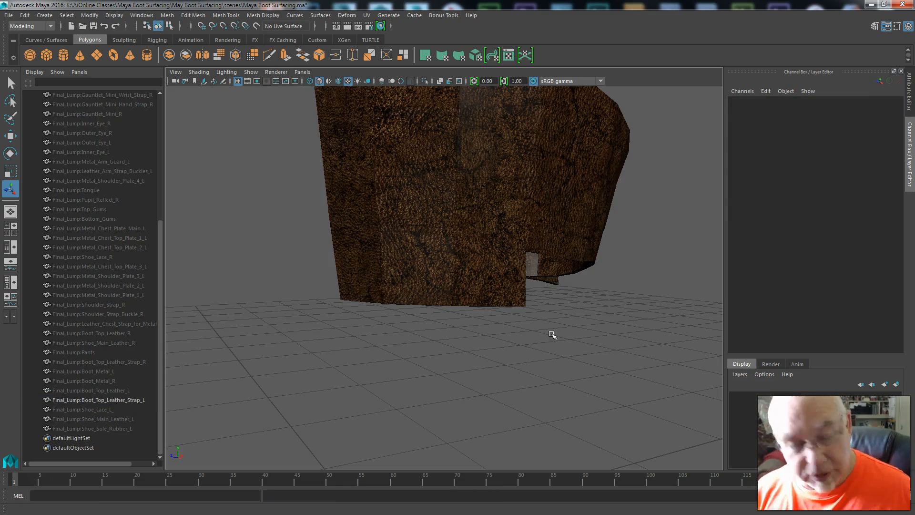
left_click(517, 243)
right_click_drag(537, 334, 524, 408, "alt")
middle_click_drag(524, 409, 530, 429, "alt")
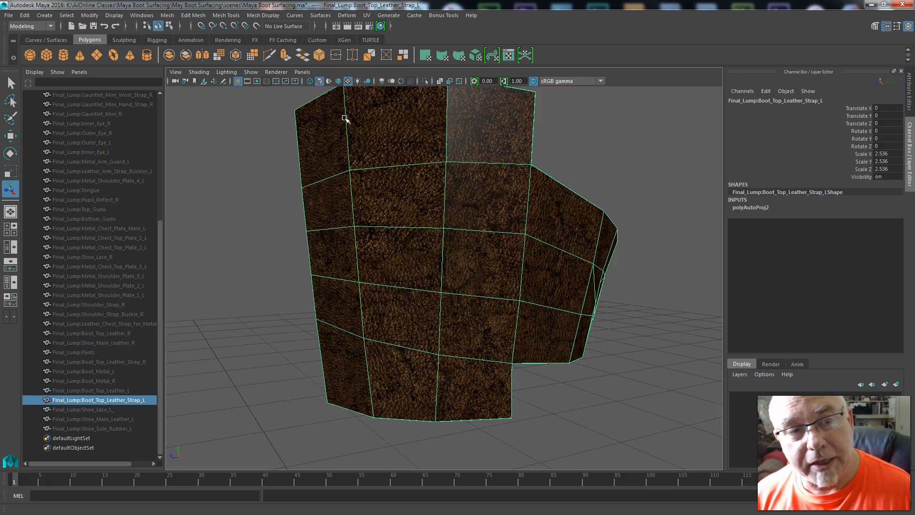
Apply a Smooth operation with 1 division level to the Boot_Top_Leather_Strap_L mesh and close its options
left_click(185, 16)
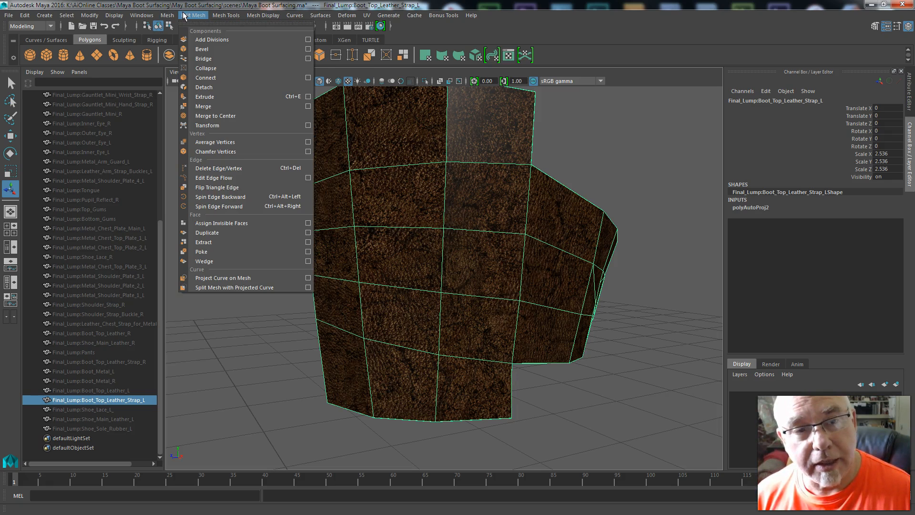
mouse_move(170, 16)
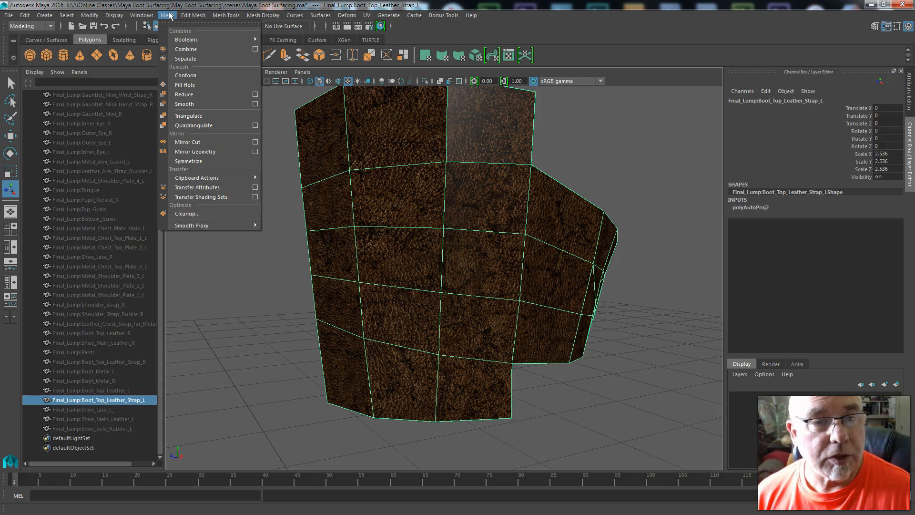
left_click(256, 104)
left_click_drag(611, 24, 646, 25)
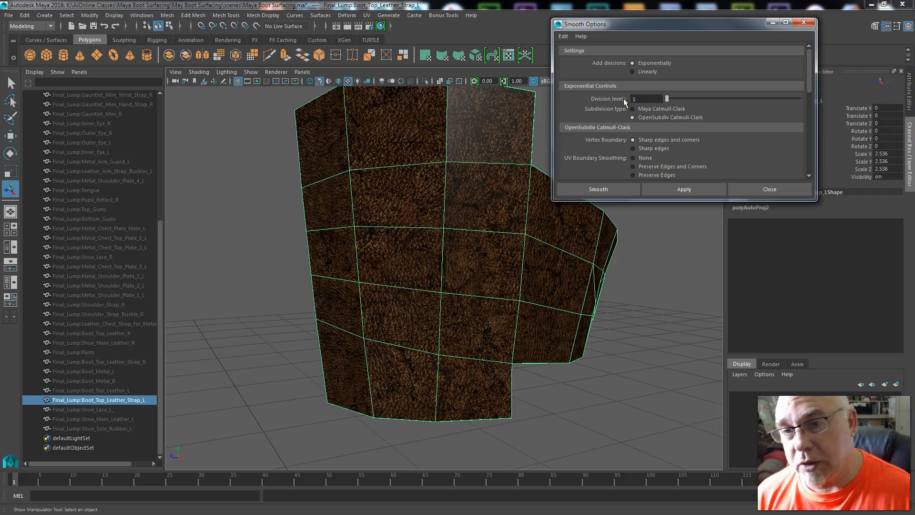
left_click(683, 187)
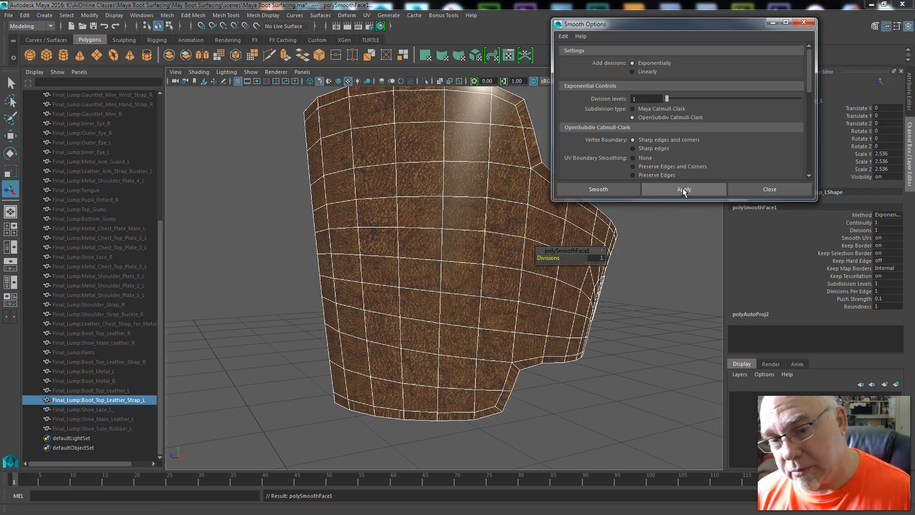
left_click(799, 24)
left_click(659, 216)
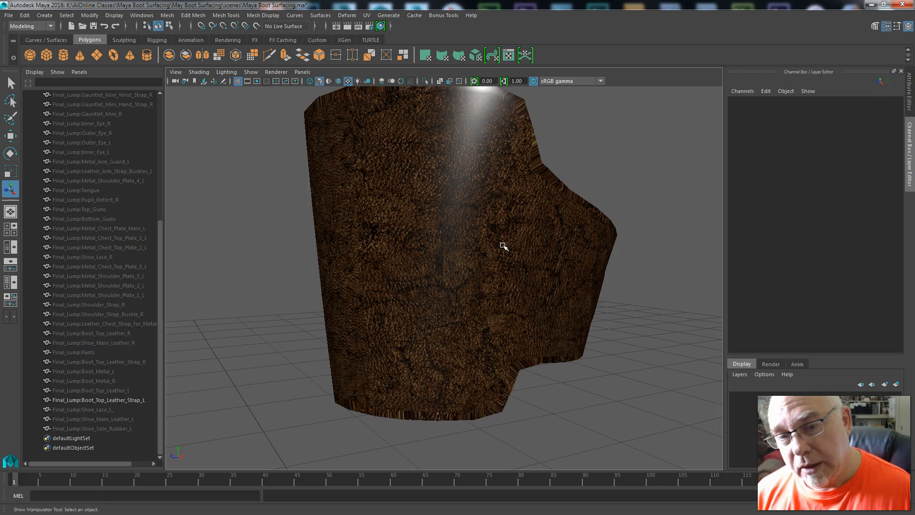
Reapply 3-plane automatic mapping to the smoothed Boot_Top_Leather_Strap_L mesh without creating a new UV set
left_click(501, 245)
left_click(366, 15)
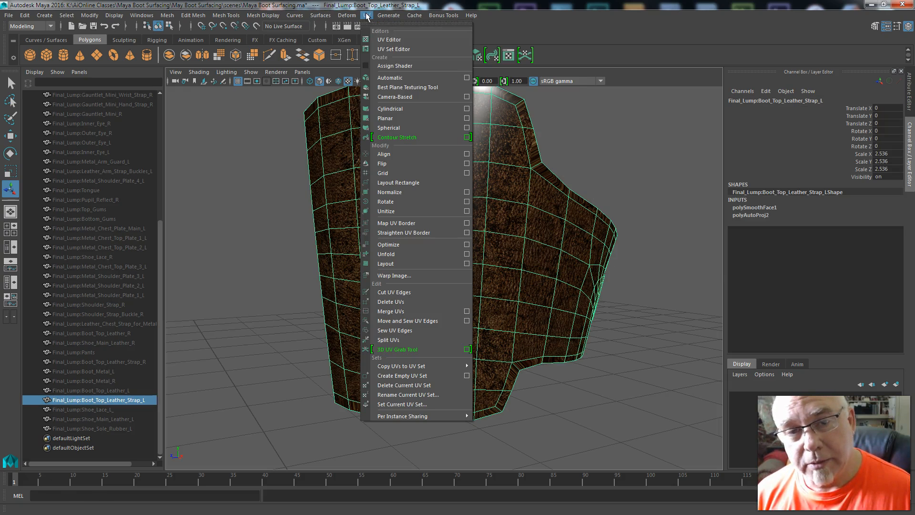
left_click(467, 77)
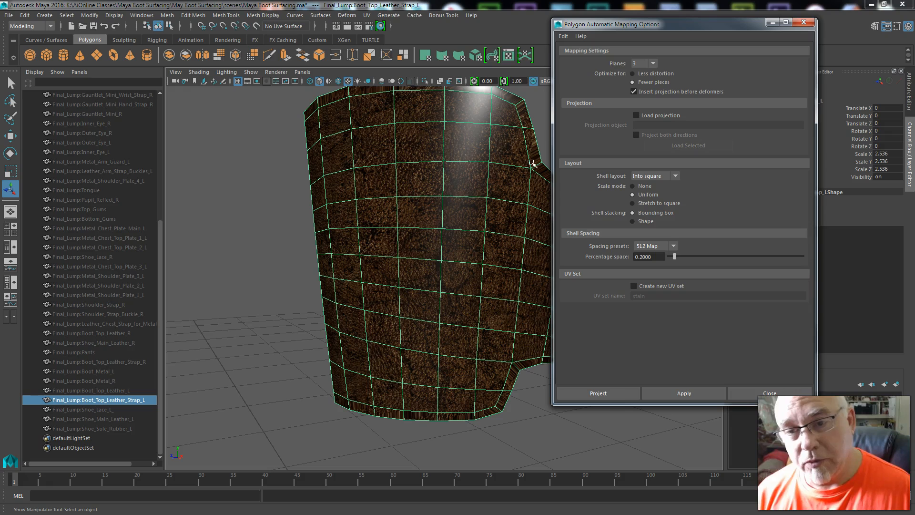
left_click(671, 394)
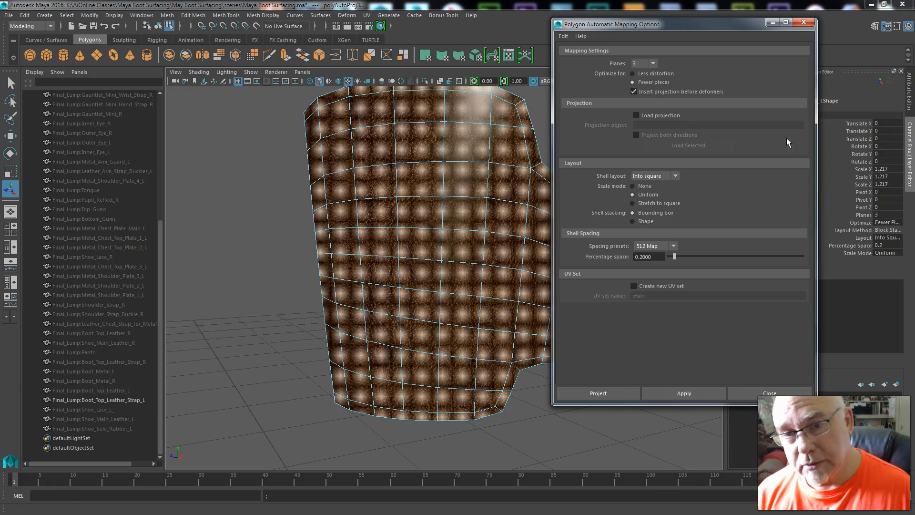
left_click(804, 23)
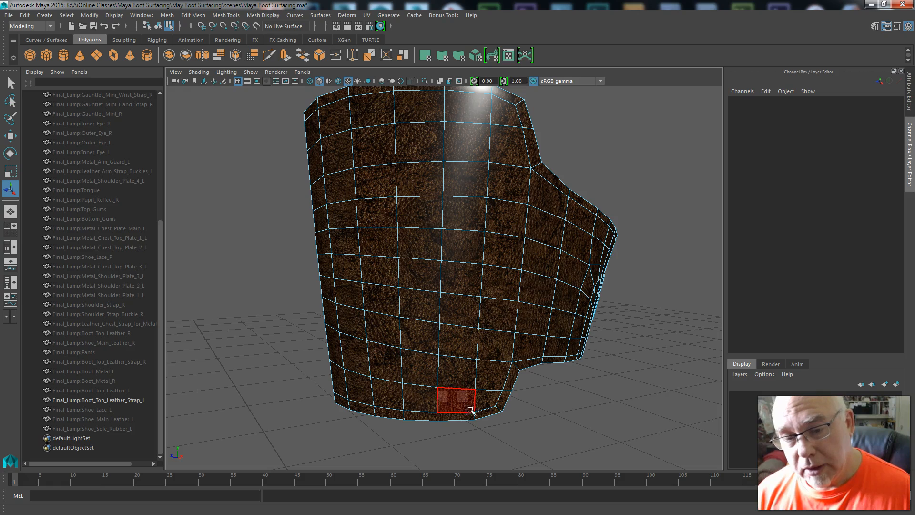
Return the smoothed strap to object mode, turn on its smooth mesh preview and inspect its remapped texture
right_click_drag(541, 231, 598, 224)
right_click_drag(396, 246, 456, 221)
left_click(457, 222)
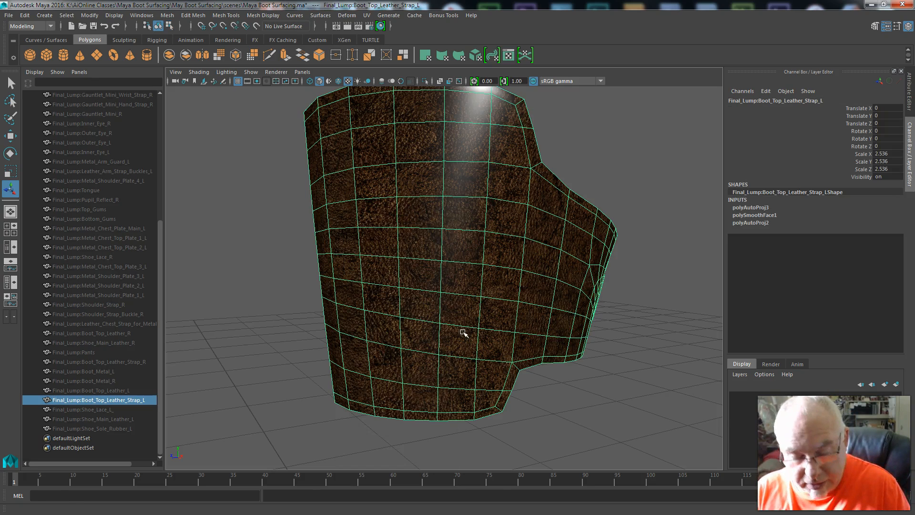
key("3")
left_click(560, 415)
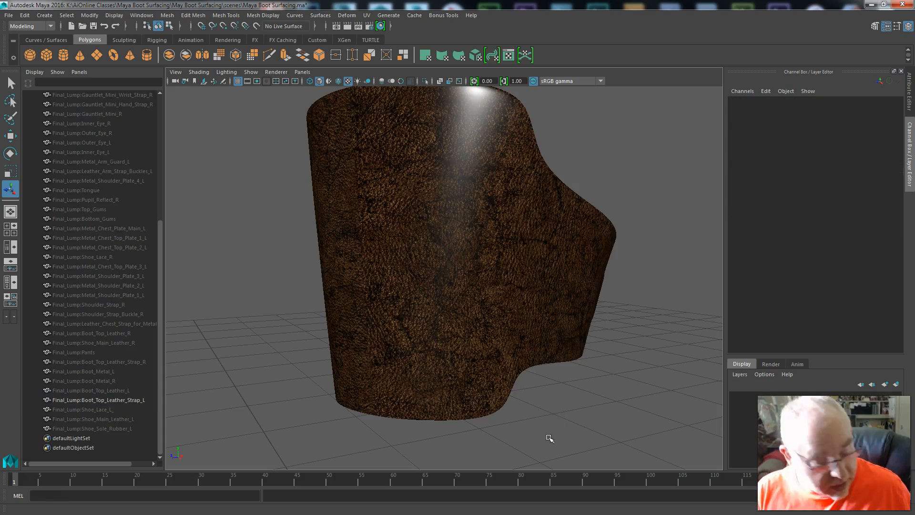
mouse_move(543, 380)
left_mouse_down("alt")
mouse_move(519, 361)
mouse_move(470, 370)
mouse_move(451, 353)
mouse_move(414, 374)
mouse_move(439, 405)
mouse_move(605, 347)
mouse_move(537, 388)
left_mouse_up("alt")
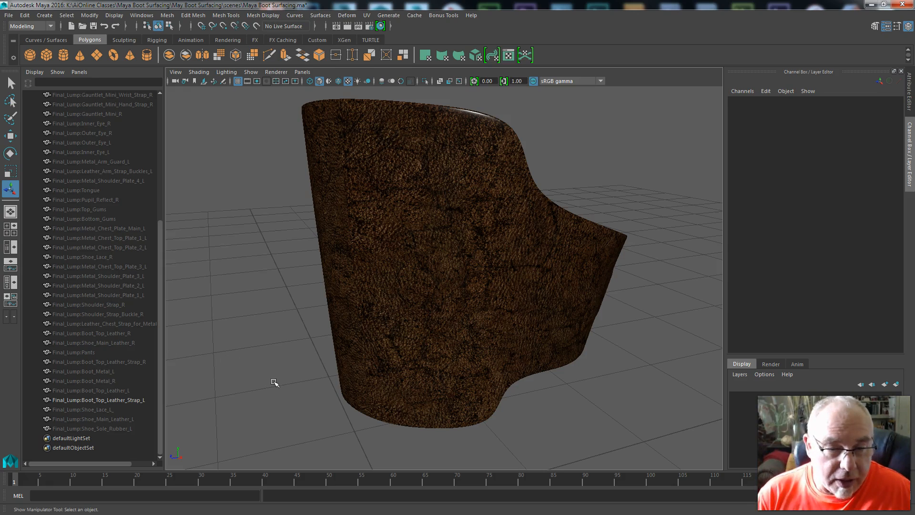
Unhide all the meshes from Top_Teeth down to Boot_Top_Leather_L so the boot shows with the rest of the character
left_click(115, 390)
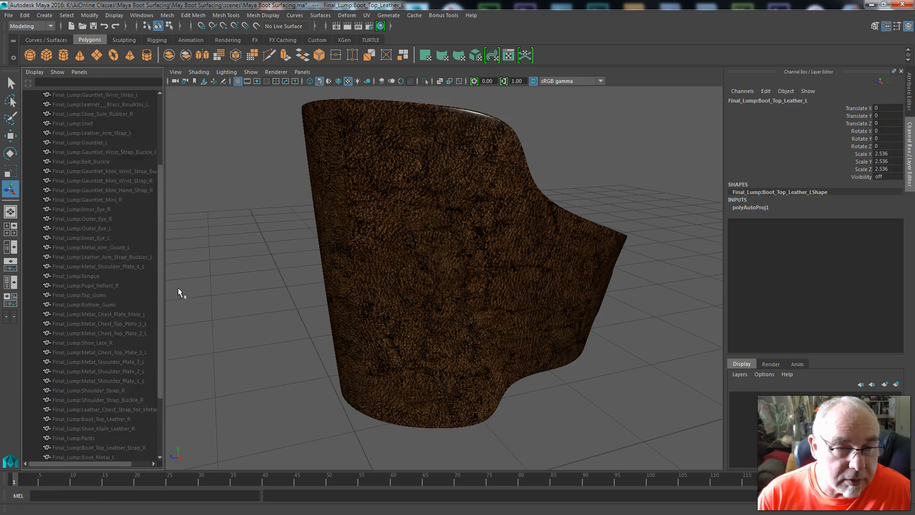
left_click(86, 143, "shift")
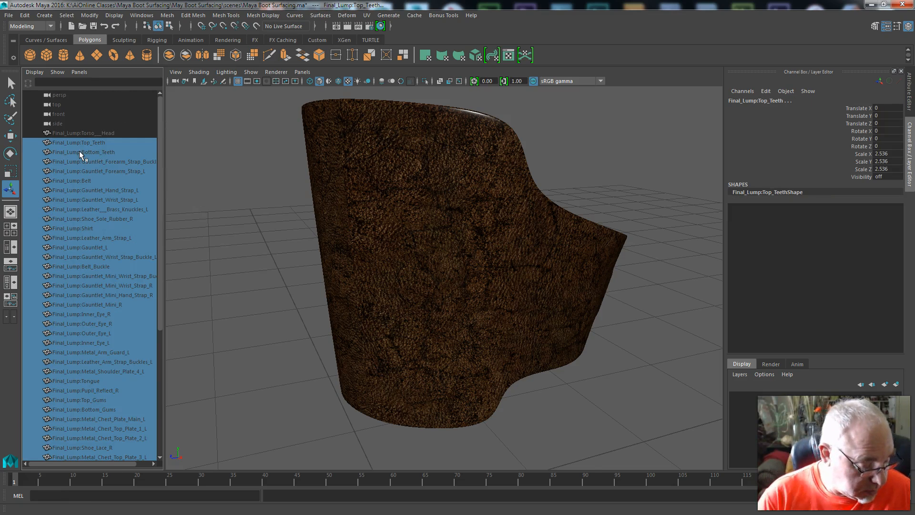
key("shift+h")
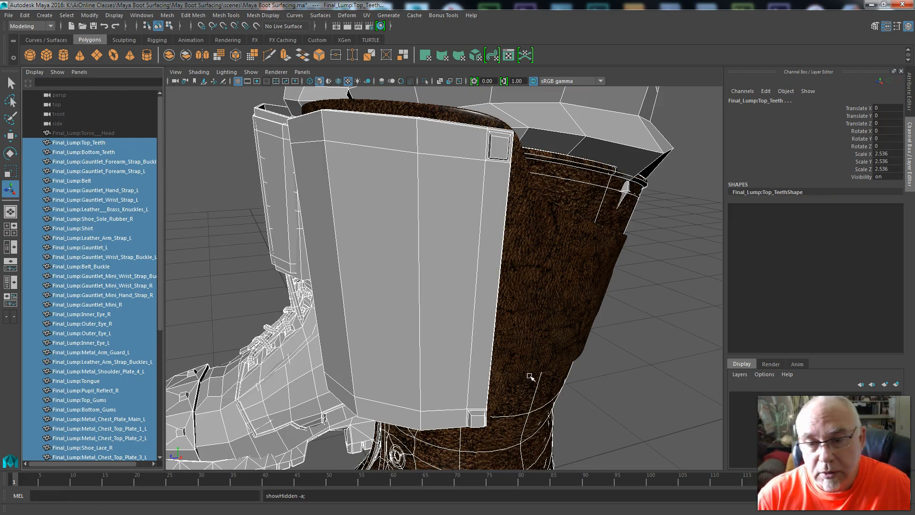
left_click_drag(591, 419, 619, 393, "alt")
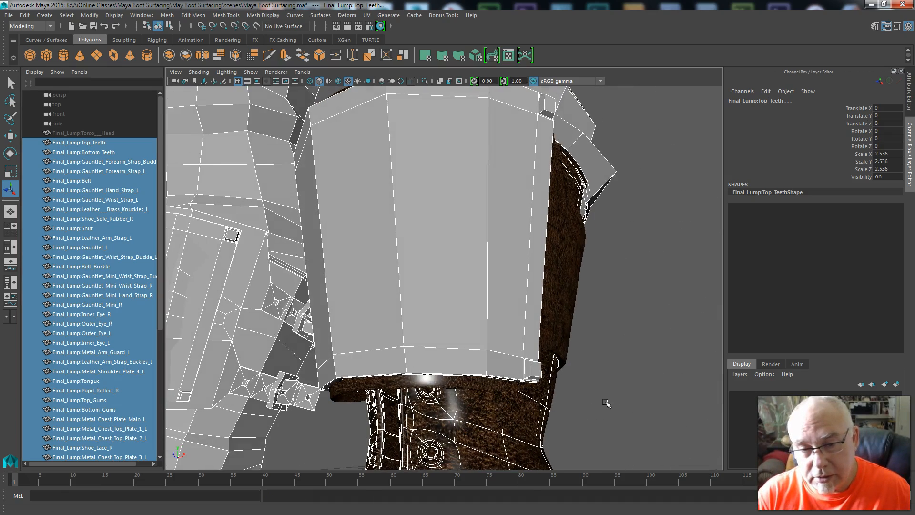
scroll(607, 403, "down", 3)
scroll(606, 403, "down", 2)
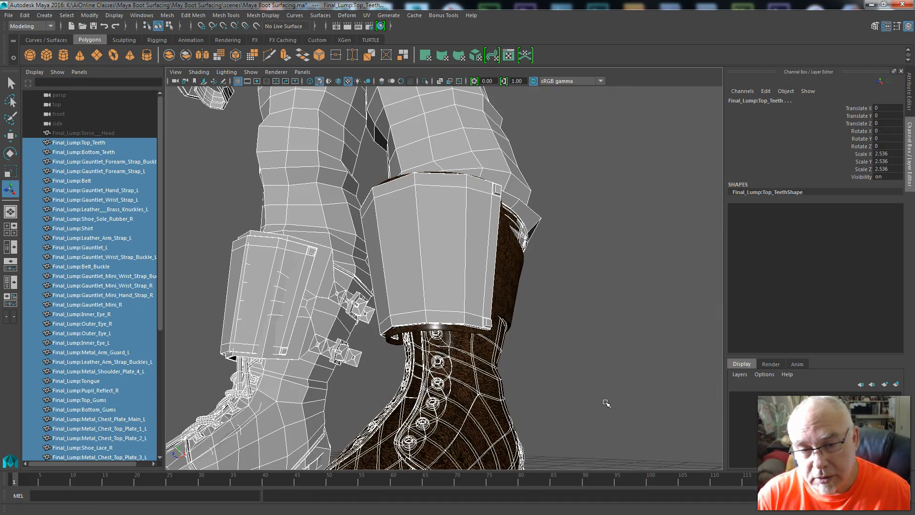
Isolate the Boot_Top_Leather_Strap_L and Boot_Top_Leather_L meshes in the viewport, then clear the selection
left_click(521, 341)
left_click(501, 333)
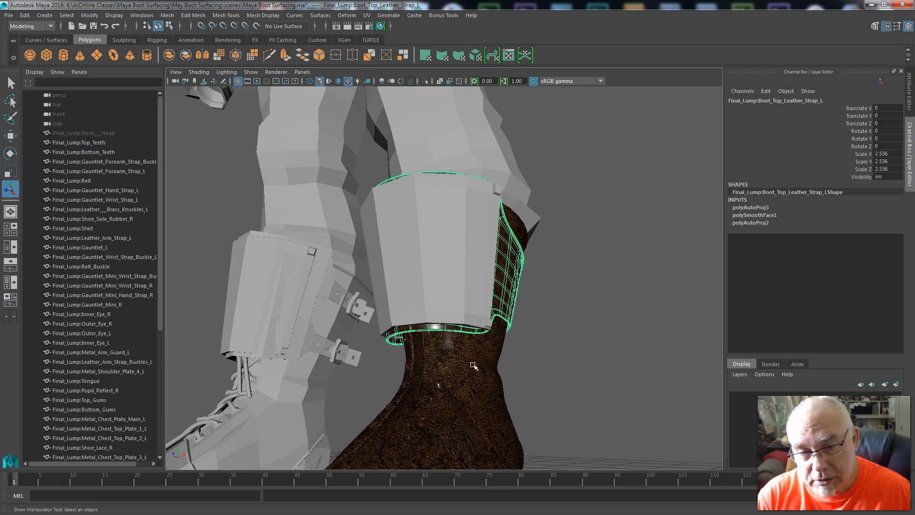
left_click(472, 365)
left_click(506, 307, "shift")
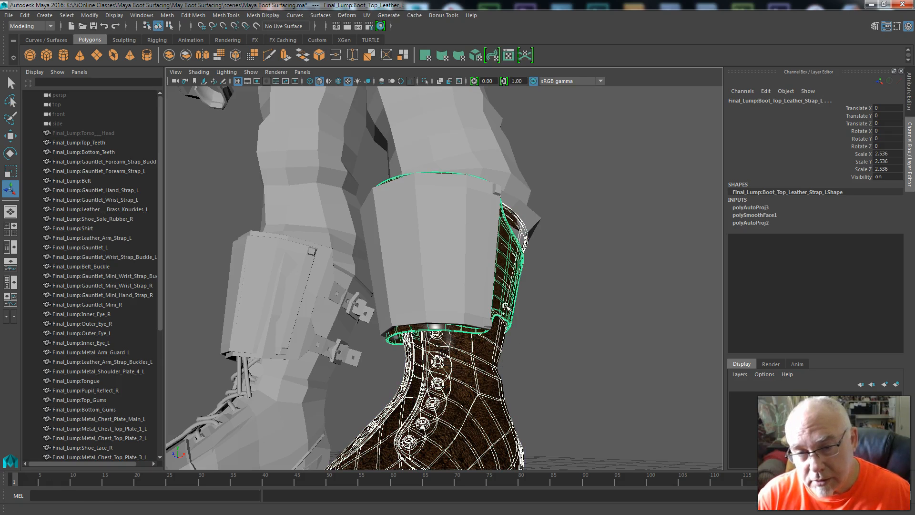
key("ctrl+h")
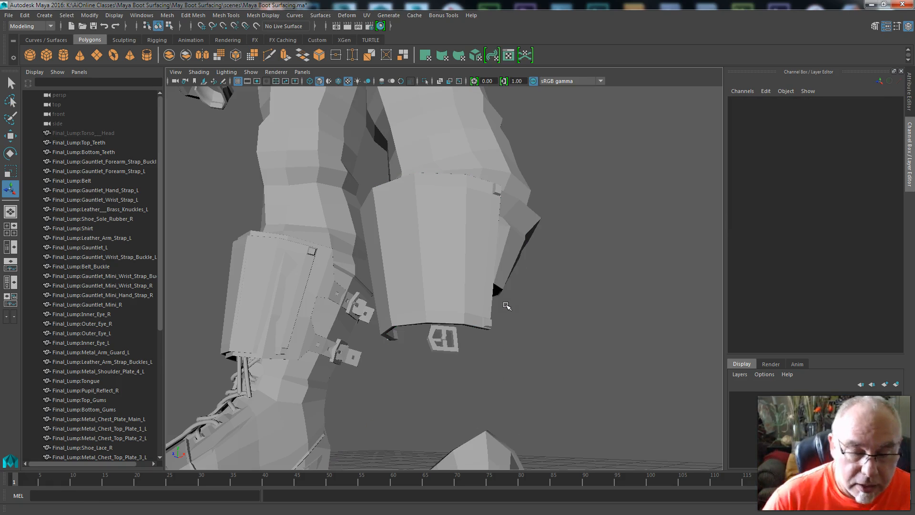
key("ctrl+z")
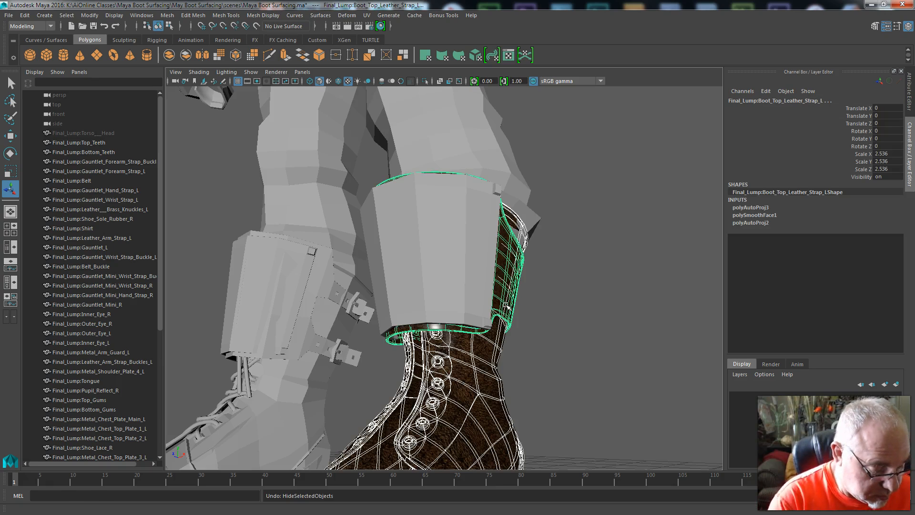
key("ctrl+1")
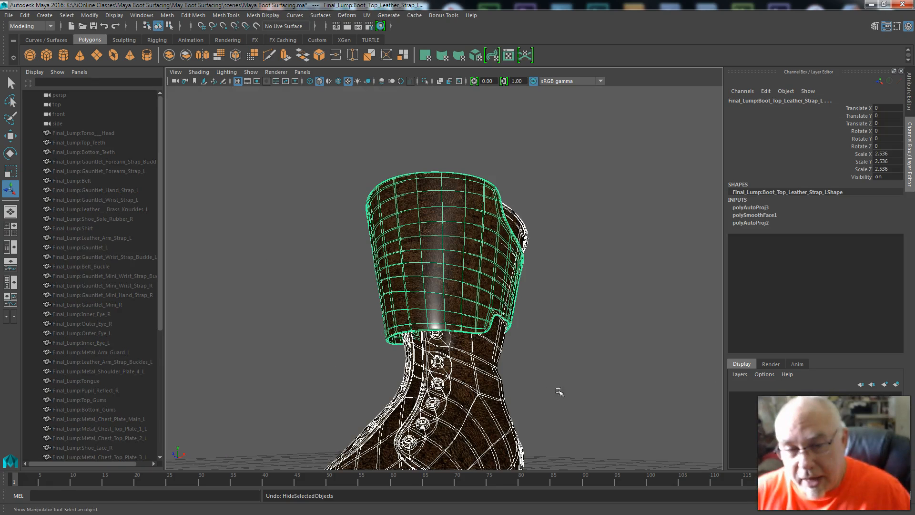
left_click(539, 401)
mouse_move(568, 405)
left_mouse_down("alt")
mouse_move(576, 431)
mouse_move(562, 419)
left_mouse_up("alt")
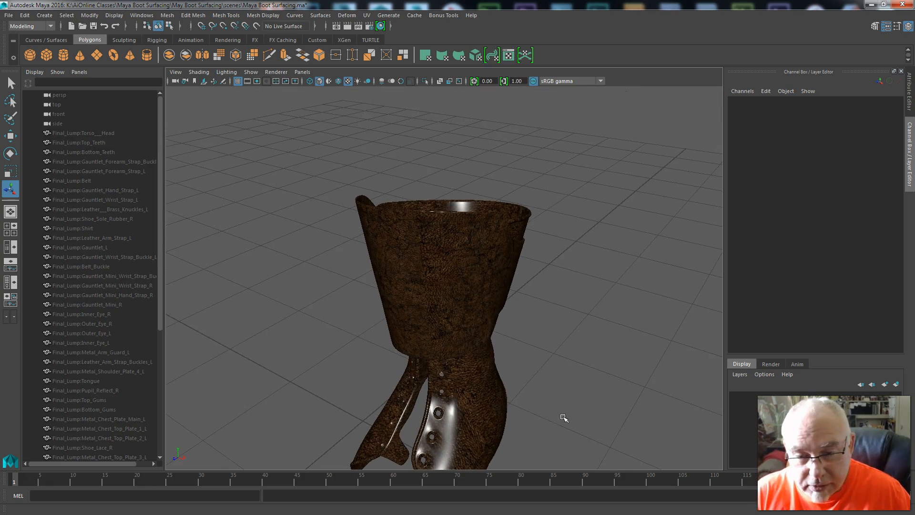
Select the Boot_Top_Leather_L mesh and turn off its smooth mesh preview
left_click(478, 405)
key("Right")
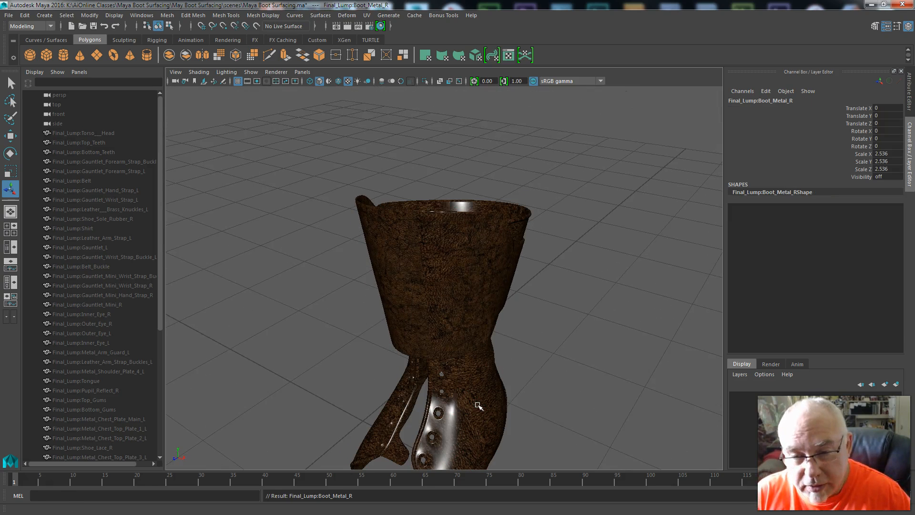
left_click(477, 404)
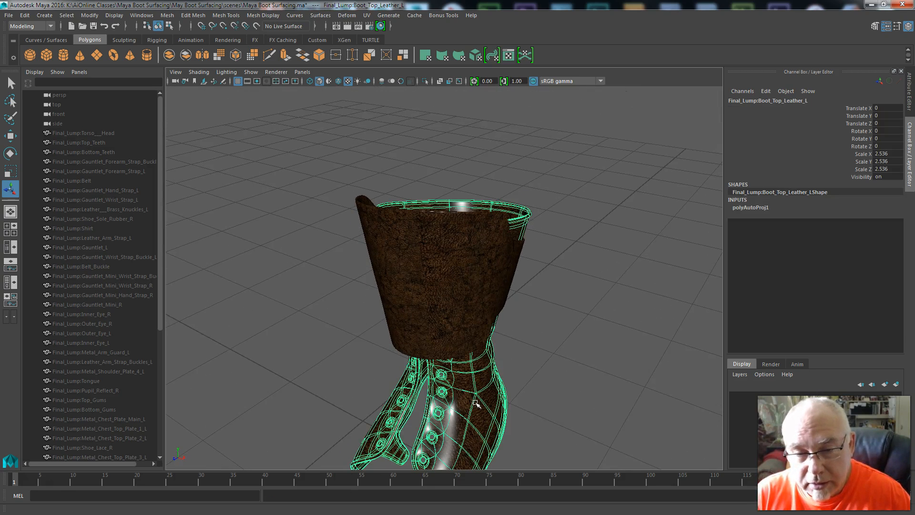
key("f")
key("Right")
key("Right")
left_click(478, 411)
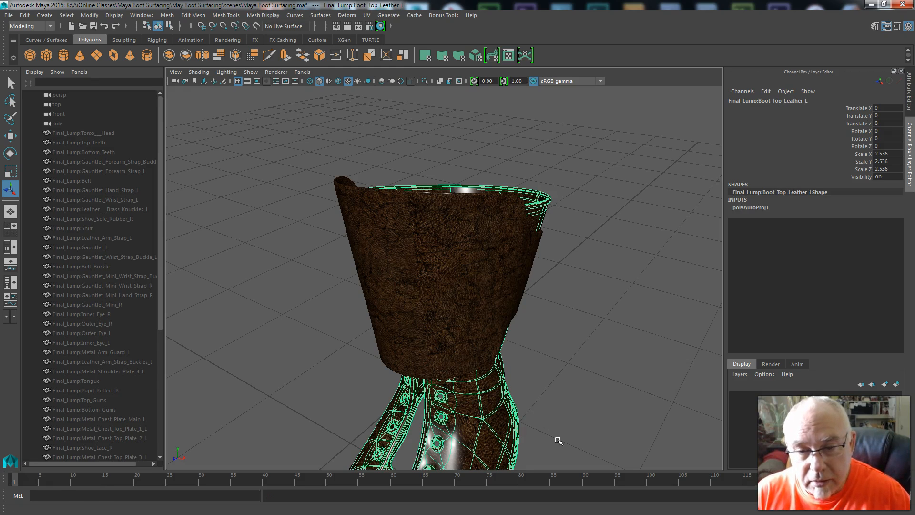
left_click_drag(553, 433, 564, 399, "alt")
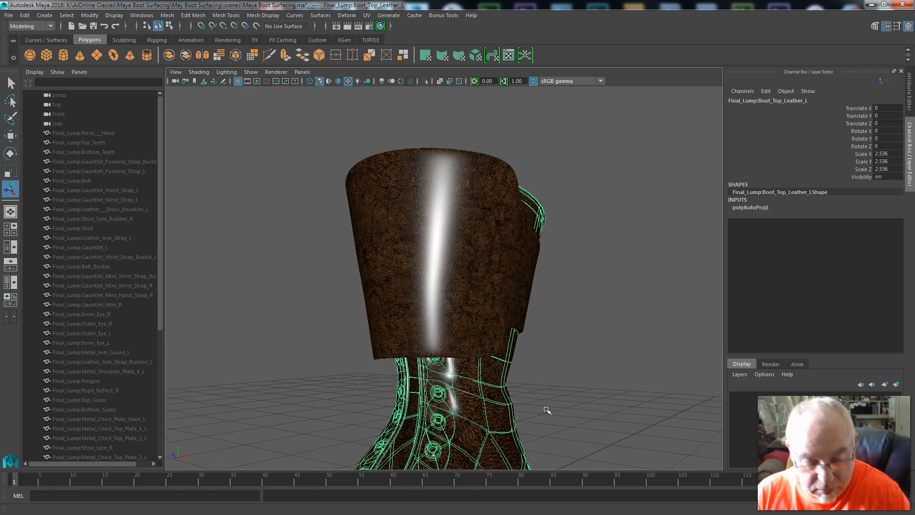
key("1")
Switch Boot_Top_Leather_L to face selection and select the faces in and around the third eyelet down on one lace flap
scroll(547, 411, "down", 2)
middle_click_drag(539, 419, 549, 308, "alt")
left_click_drag(469, 410, 466, 429, "alt")
scroll(448, 357, "up", 2)
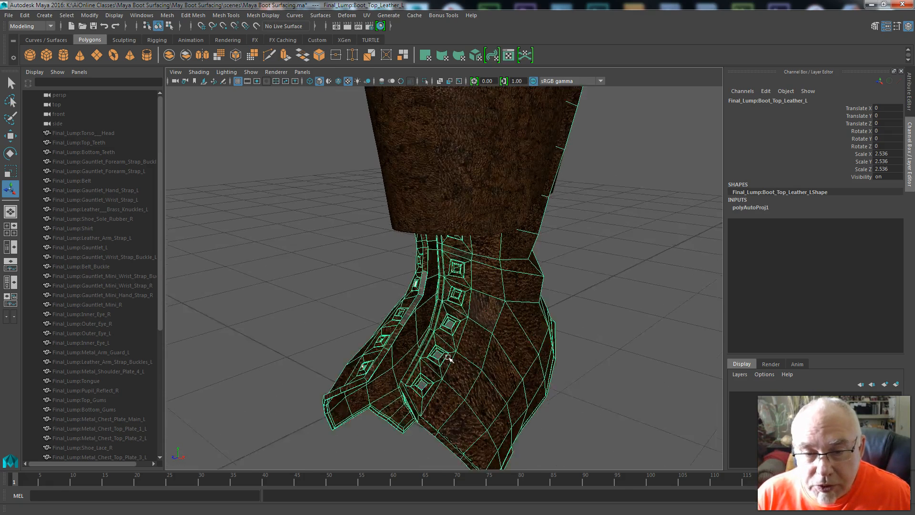
scroll(448, 357, "up", 1)
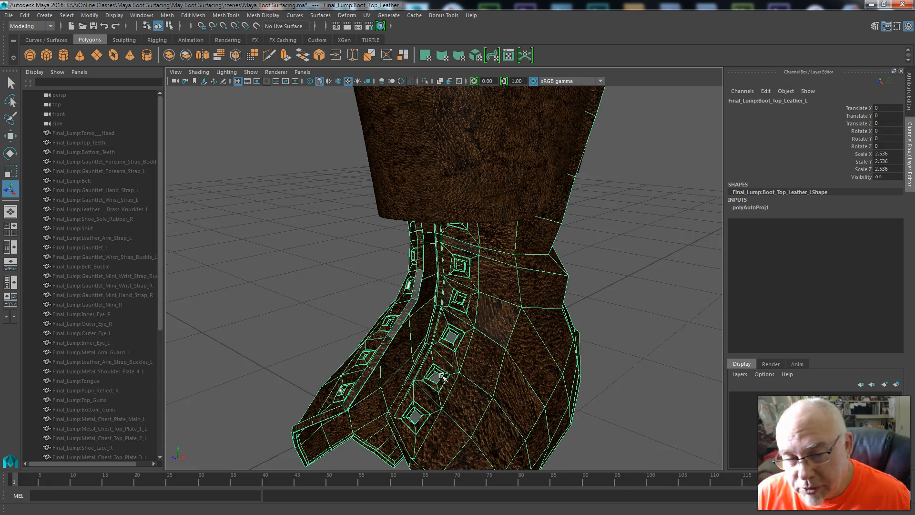
left_click_drag(445, 415, 494, 403, "alt")
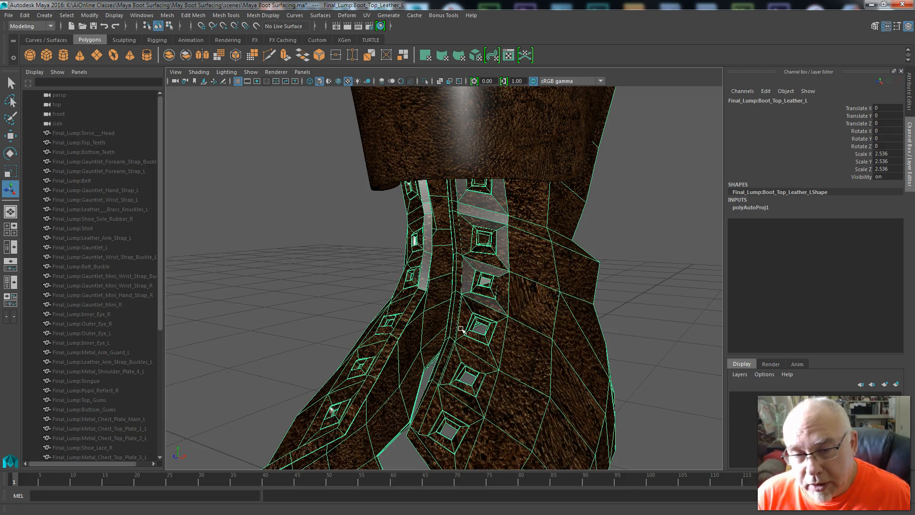
right_click_drag(521, 330, 529, 253)
left_click_drag(514, 381, 510, 370, "alt")
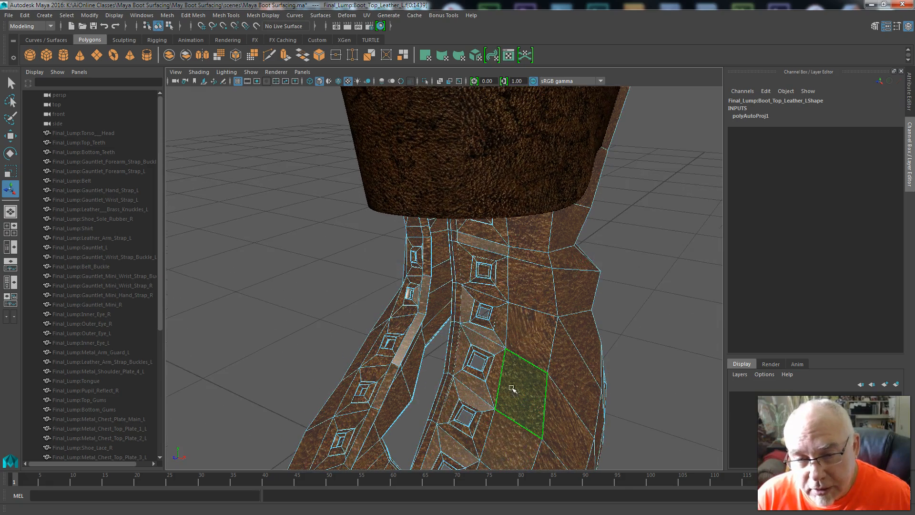
left_click(481, 376)
scroll(493, 396, "up", 1)
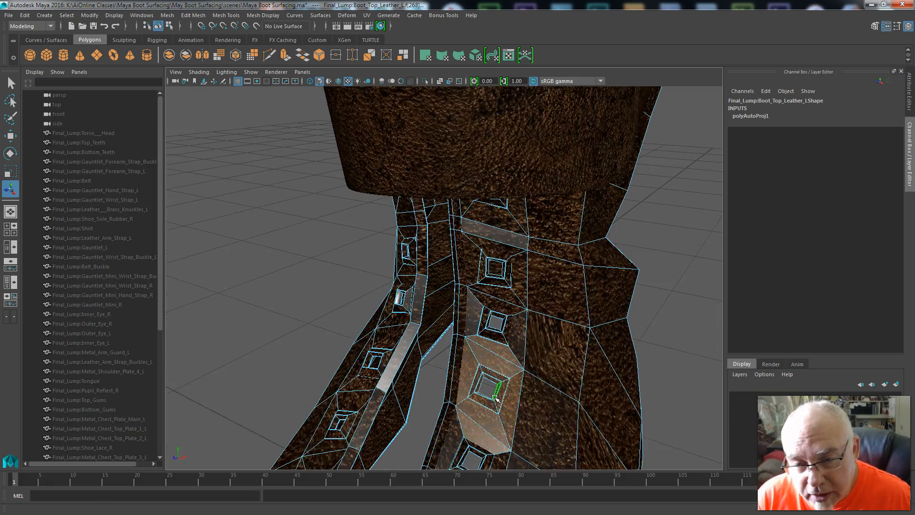
scroll(491, 393, "down", 1)
scroll(480, 417, "up", 1)
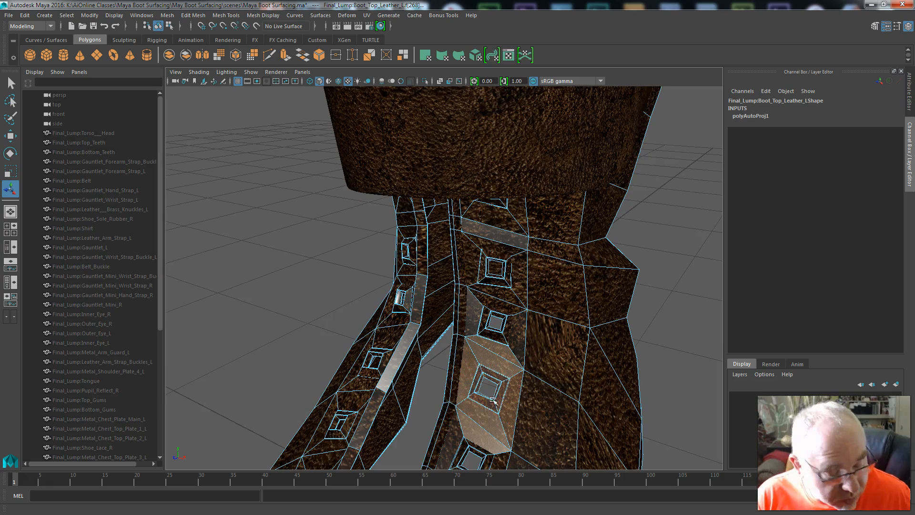
Deselect the outer leather faces around the eyelet, keeping only its ring faces, and check the selection from both sides
left_click(477, 429, "ctrl")
left_click(484, 422, "ctrl")
left_click(516, 405, "ctrl")
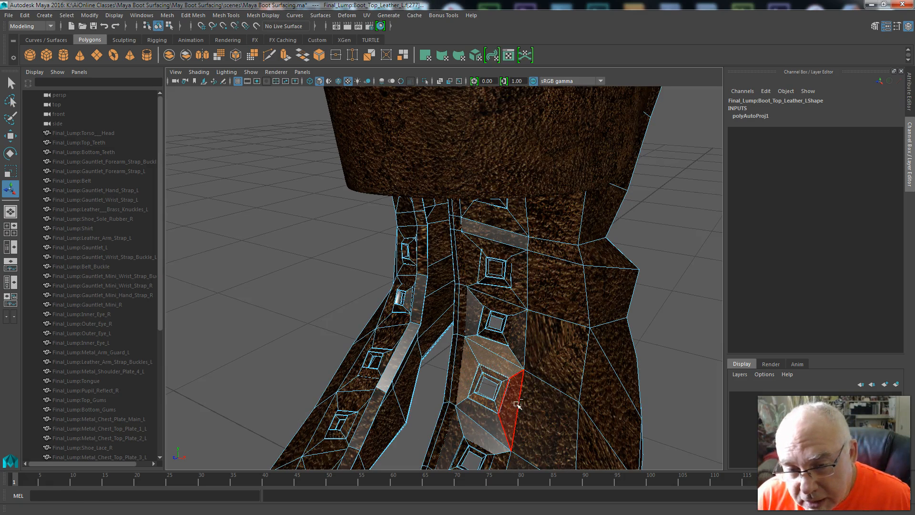
left_click(505, 352, "ctrl")
left_click(496, 363, "ctrl")
left_click(471, 366, "ctrl")
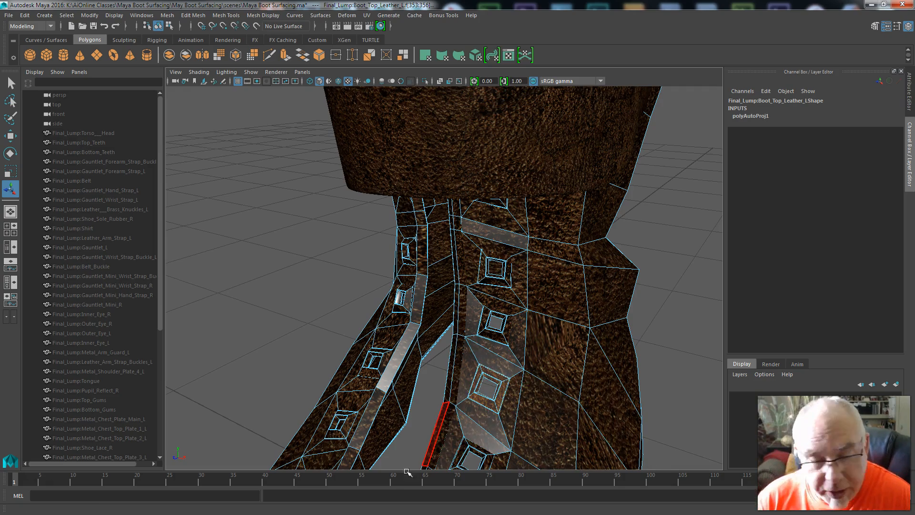
left_click_drag(274, 389, 439, 346, "alt")
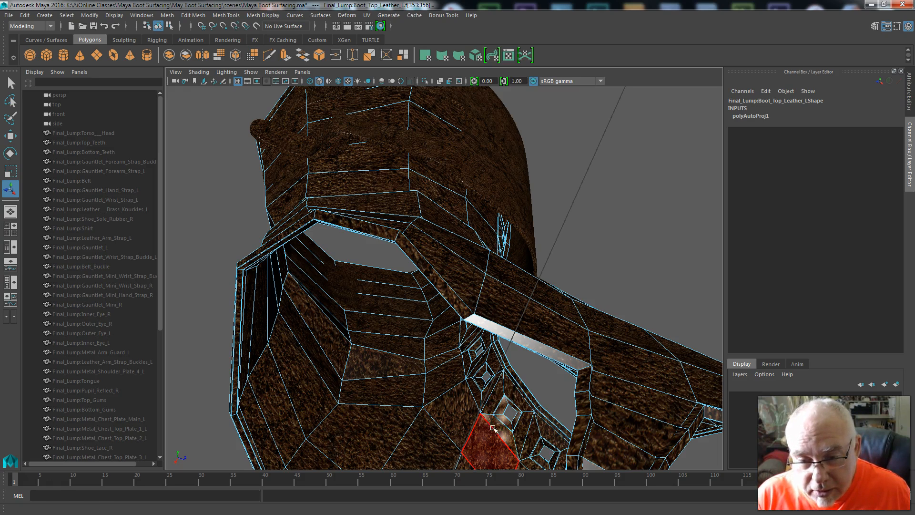
left_click_drag(628, 262, 524, 385, "alt")
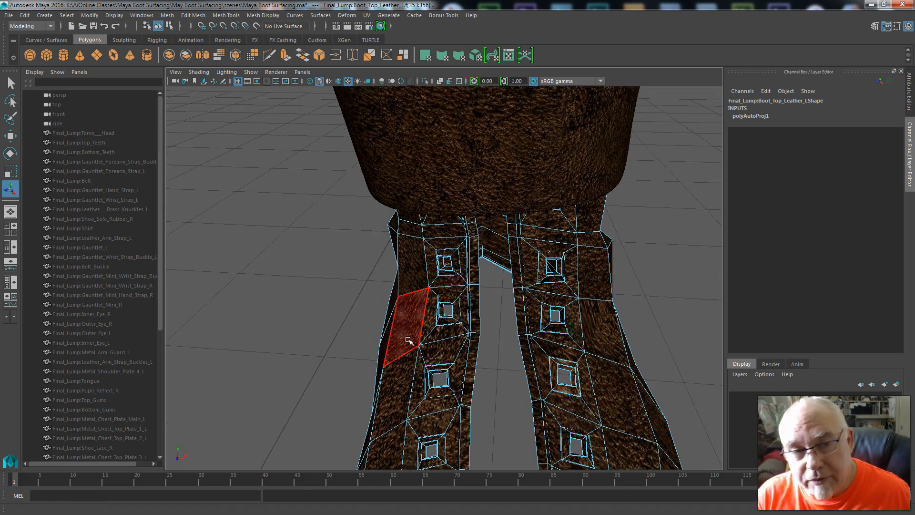
Create a quick select set named eyelet1 from the selected eyelet faces and add it to the shelf
left_click(44, 15)
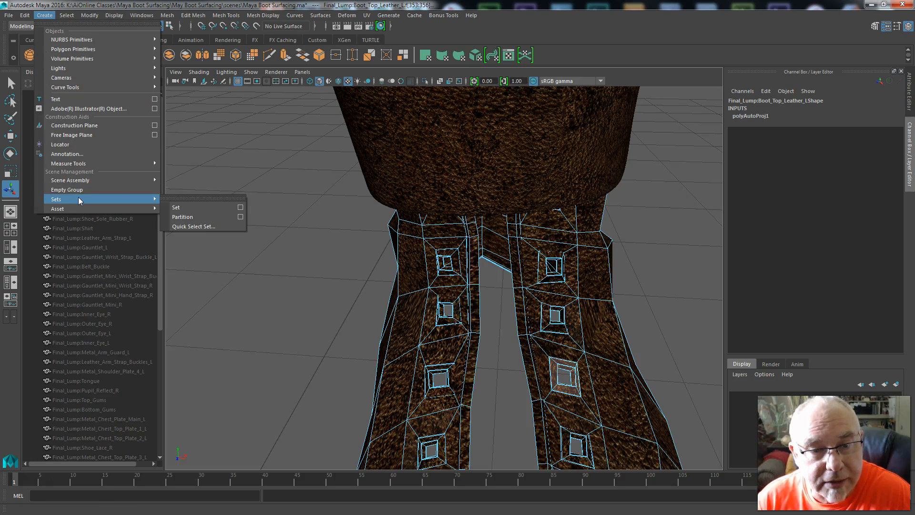
mouse_move(133, 210)
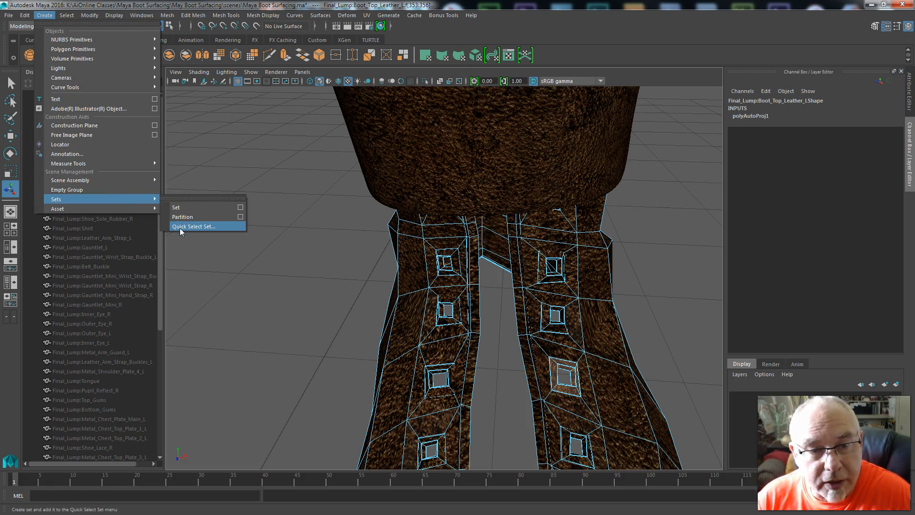
left_click(179, 228)
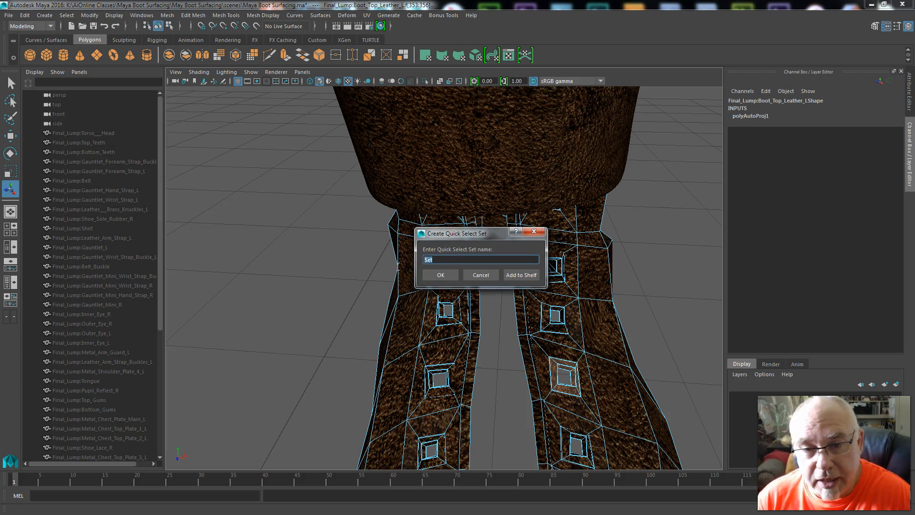
type("eye")
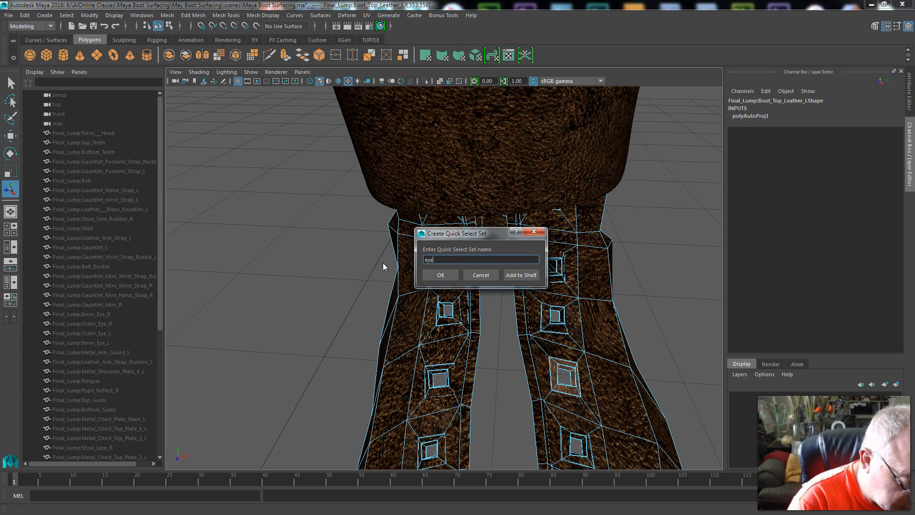
type("let1")
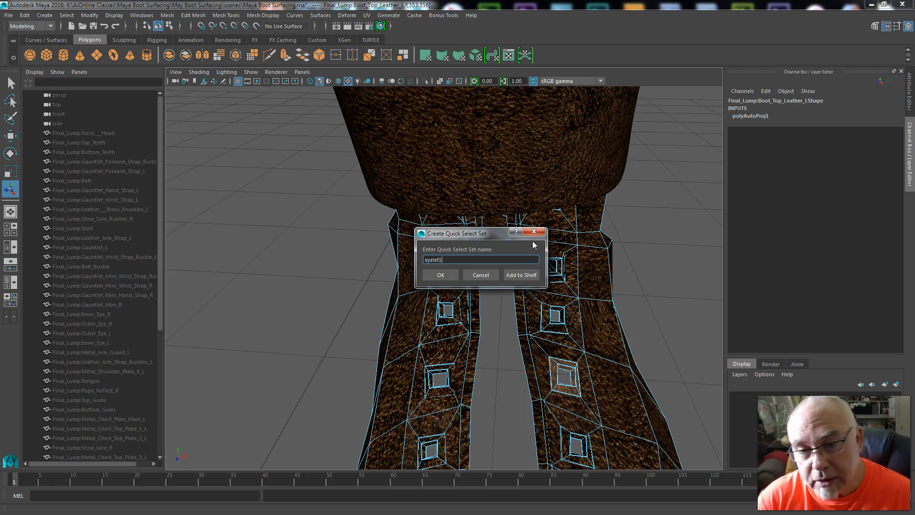
left_click(526, 274)
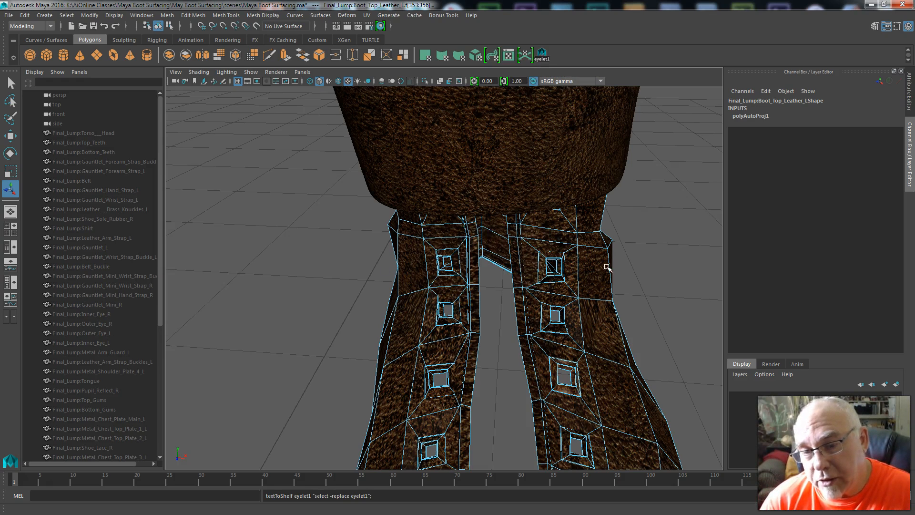
Return Boot_Top_Leather_L to object mode with smooth mesh preview on, and reselect the eyelet faces through the saved eyelet1 set
left_click(622, 281)
right_click(569, 295)
right_click_drag(569, 295, 614, 246)
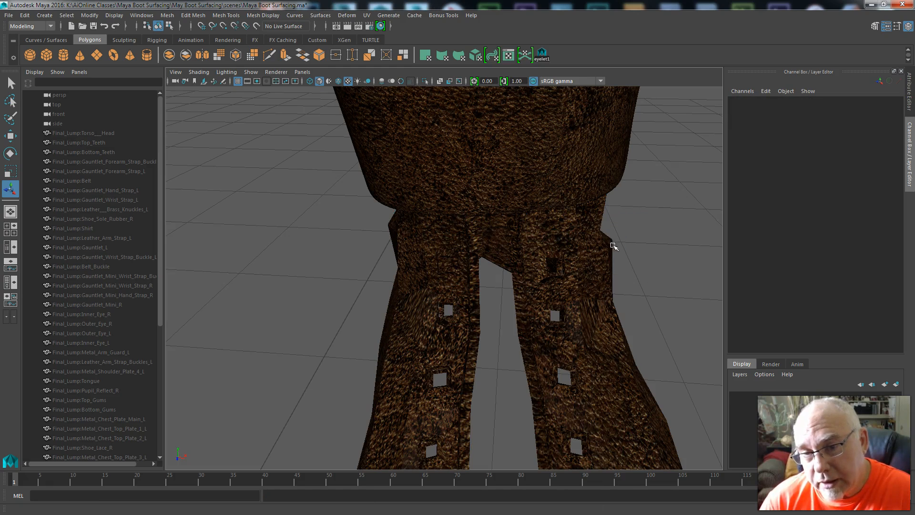
left_click(596, 305)
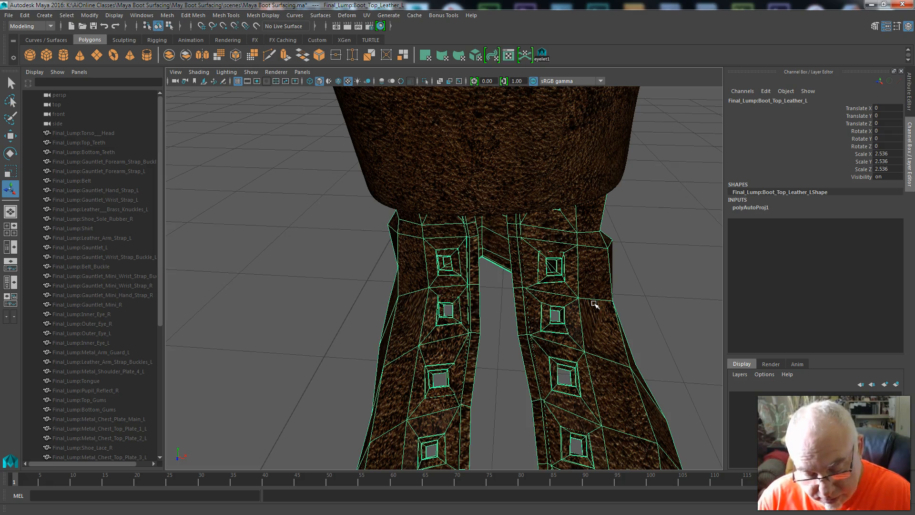
left_click(660, 299)
left_click(613, 317)
key("3")
left_click(512, 389)
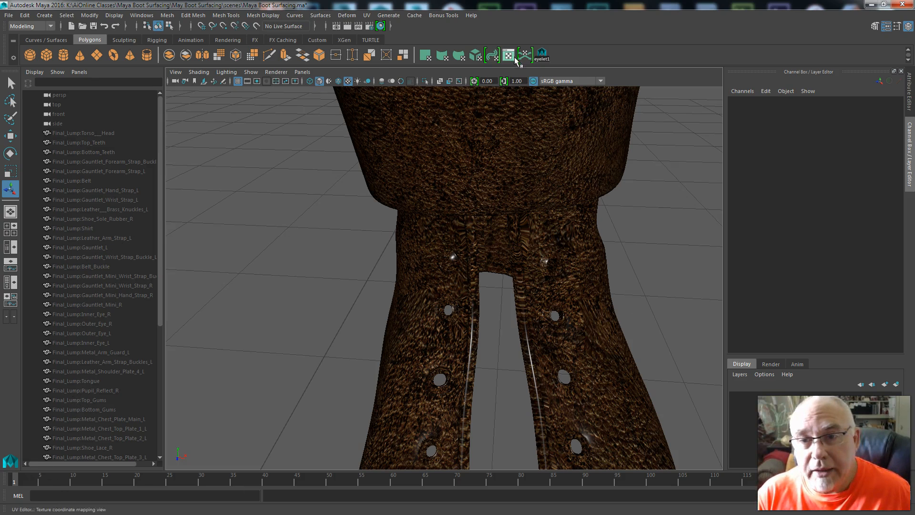
left_click(542, 55)
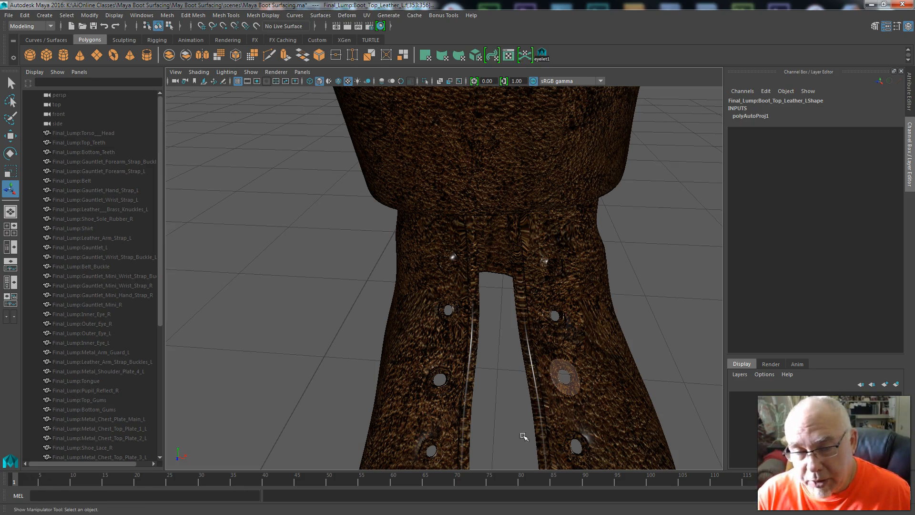
Open the Hypershade and rename the leather network's graph tab as Base LEatehr
left_click_drag(305, 378, 257, 374, "alt")
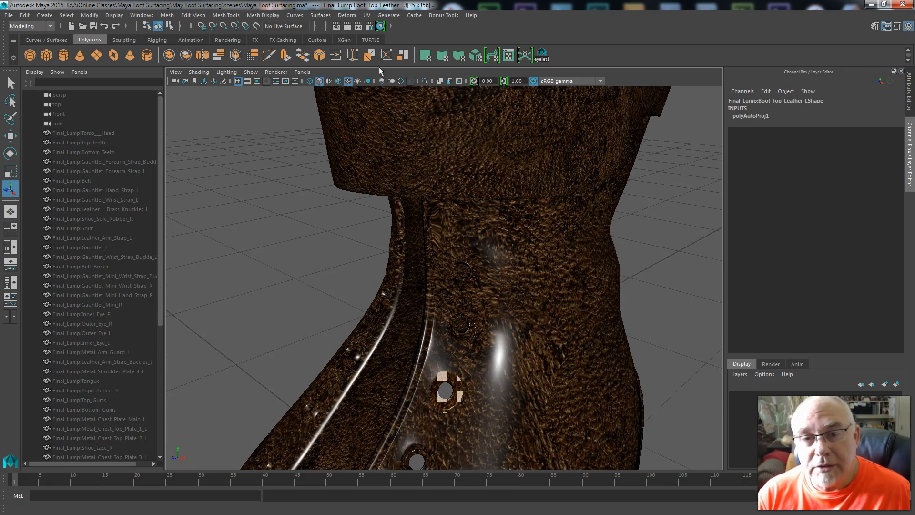
left_click(381, 26)
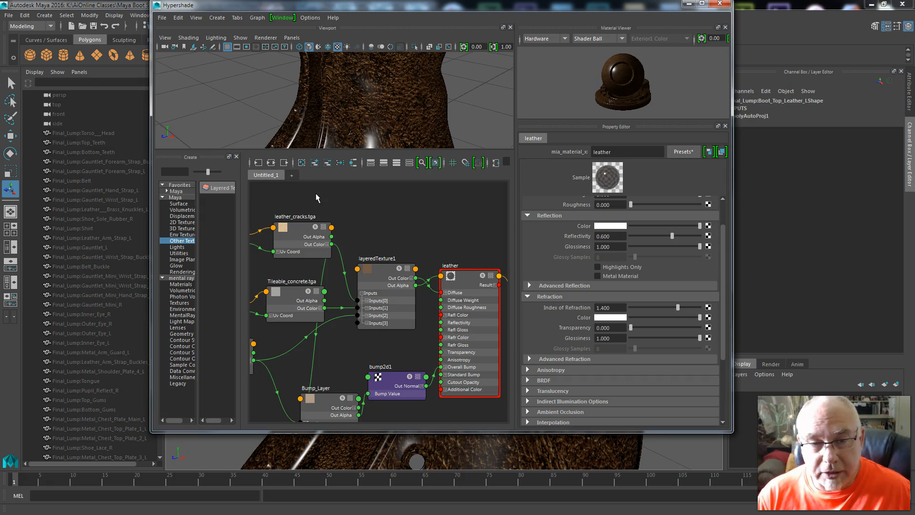
double_click(275, 176)
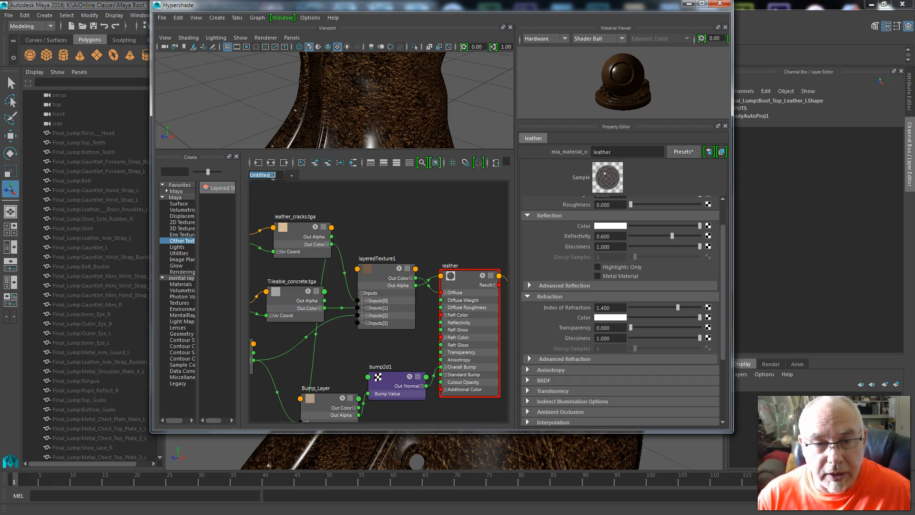
type("Base LEatehr")
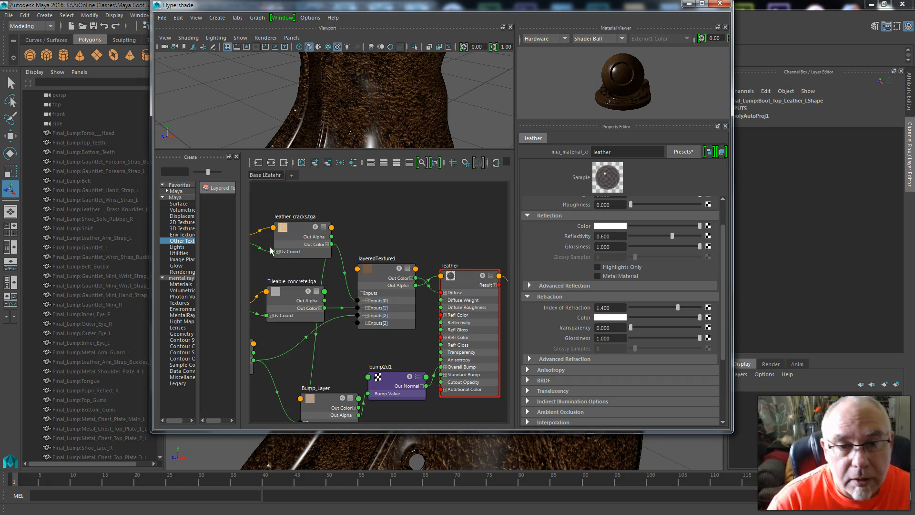
key("Return")
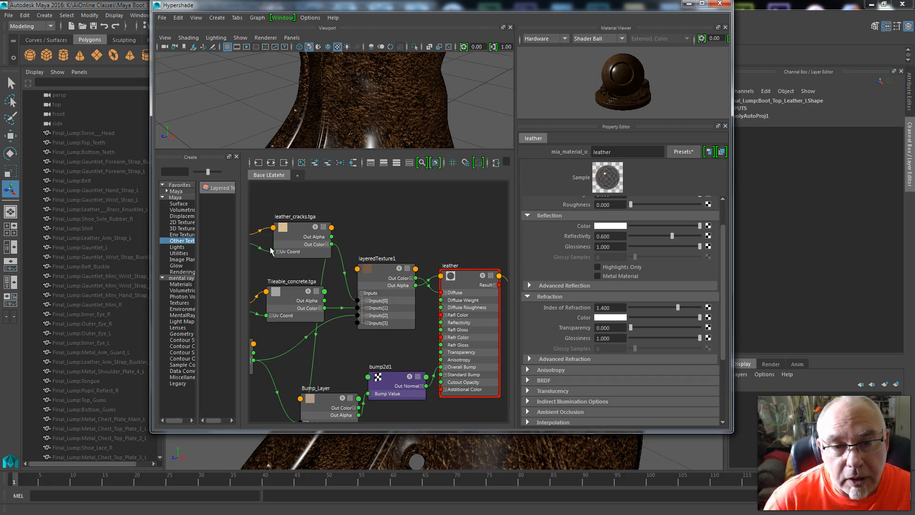
Add a second Hypershade graph tab and name it Eyelet
left_click(295, 175)
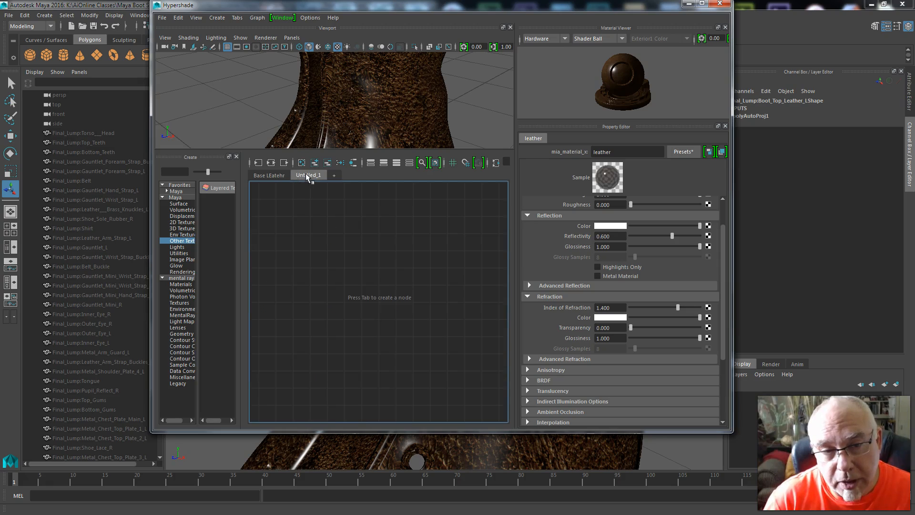
right_click(307, 176)
left_click(325, 198)
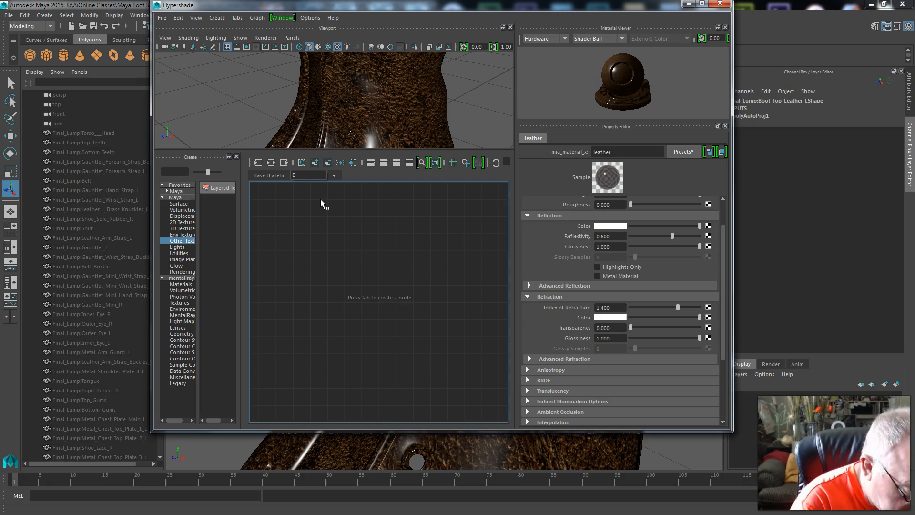
type("Eyelet")
key("Return")
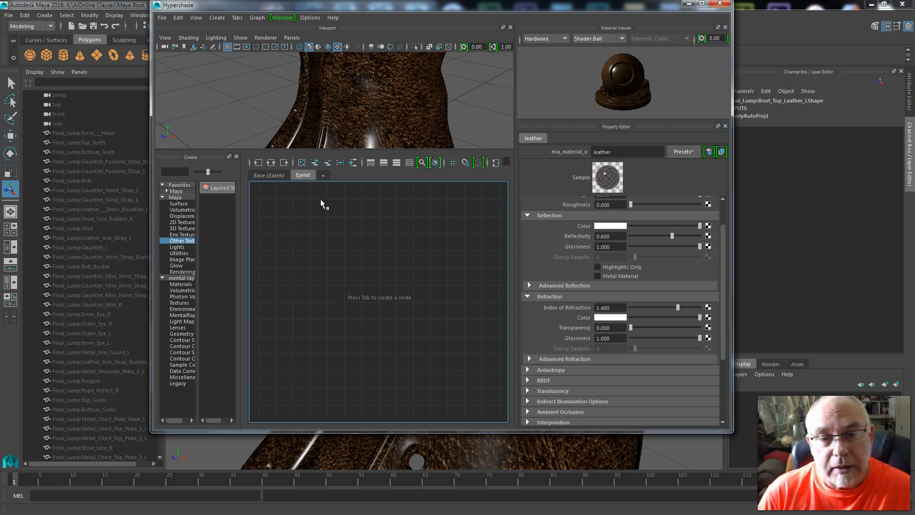
Create a mental ray mia_material_x in the Eyelet graph and rename it eyelet
left_click(181, 284)
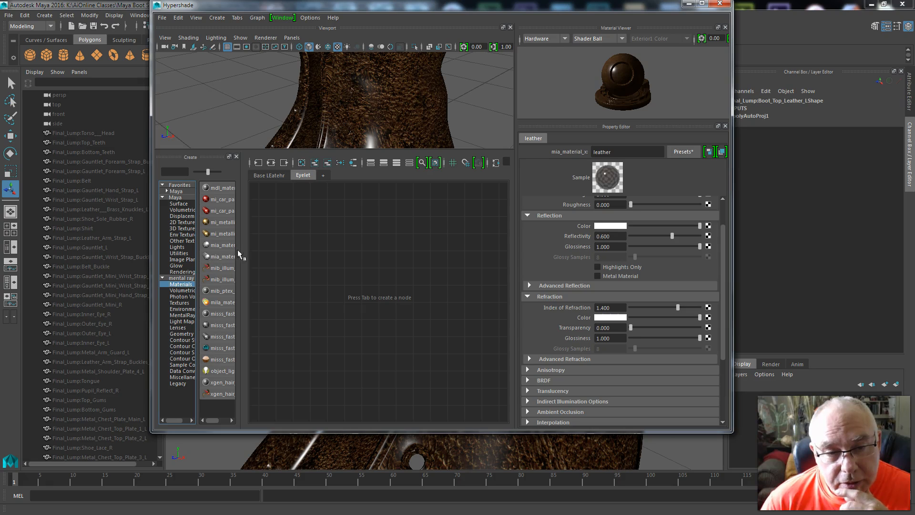
left_click_drag(244, 248, 358, 248)
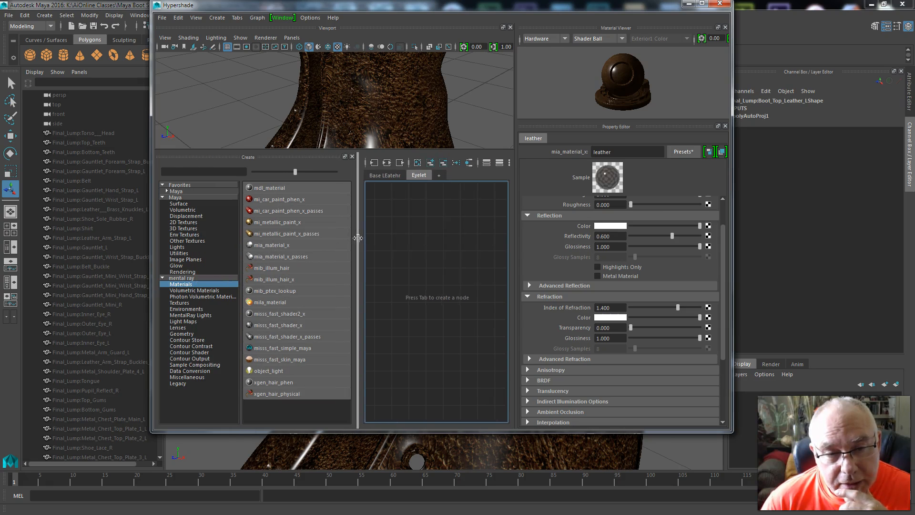
left_click(284, 244)
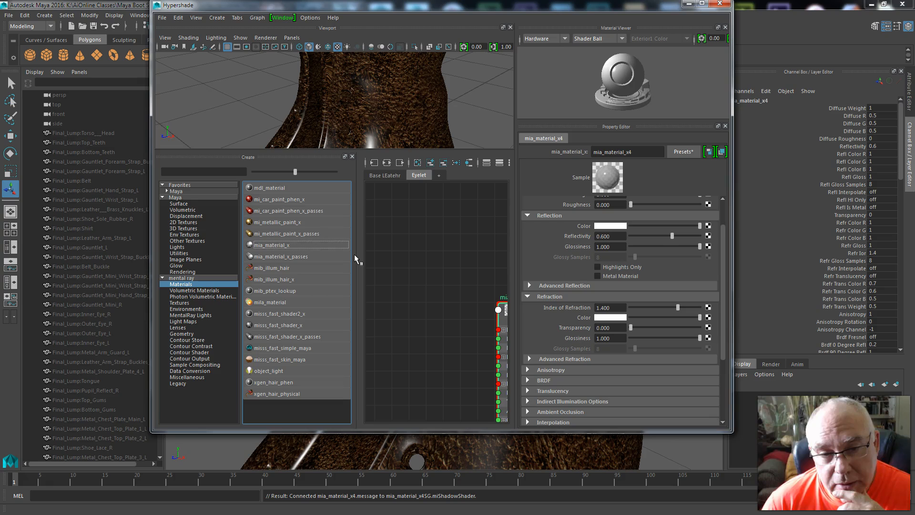
left_click_drag(357, 257, 208, 267)
left_click_drag(418, 317, 394, 272)
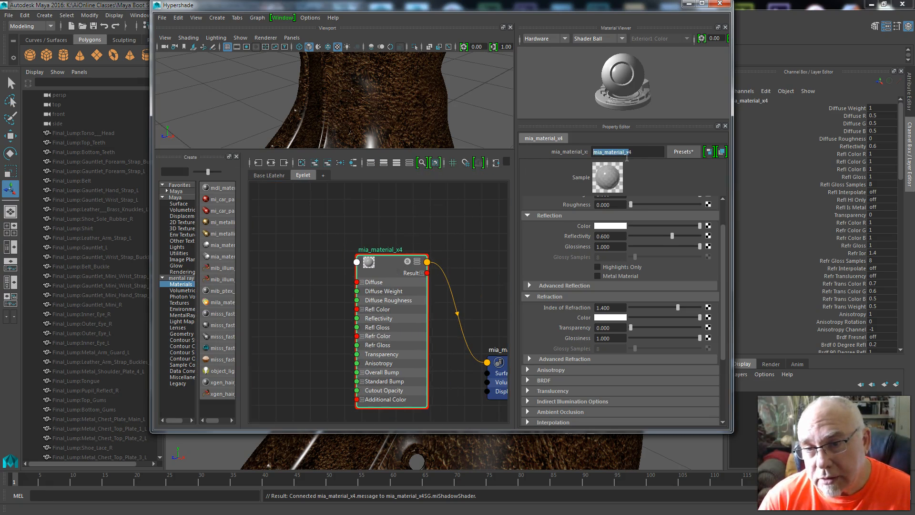
type("eyelet")
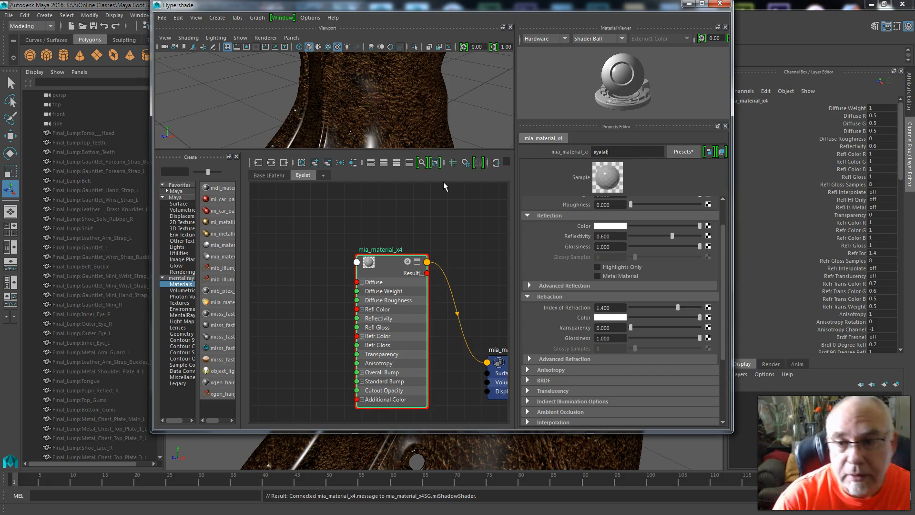
key("Return")
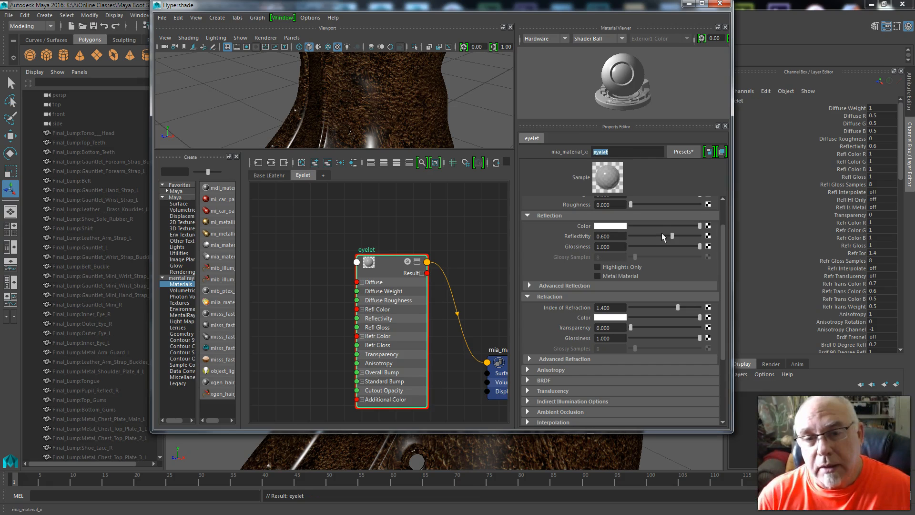
Reselect the boot's eyelet faces through the saved eyelet1 set and assign the eyelet material to them
left_click_drag(501, 6, 101, 0)
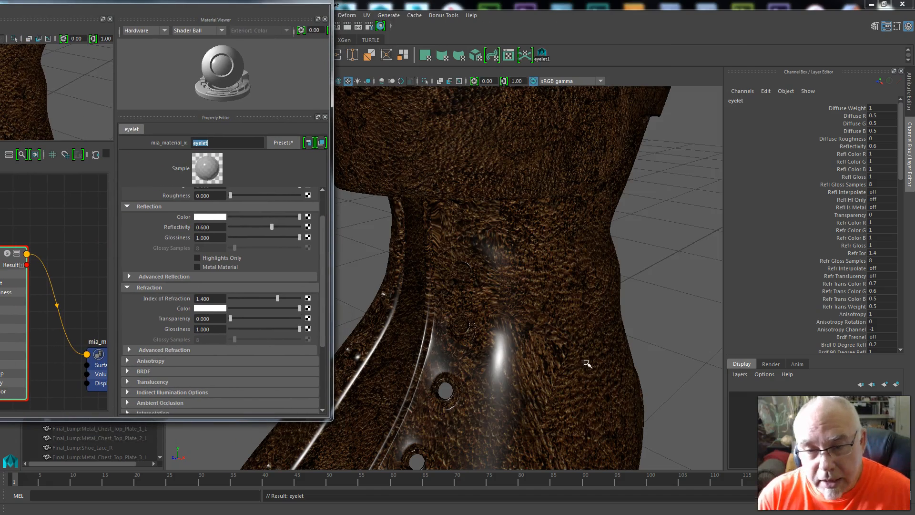
left_click_drag(523, 409, 535, 401, "alt")
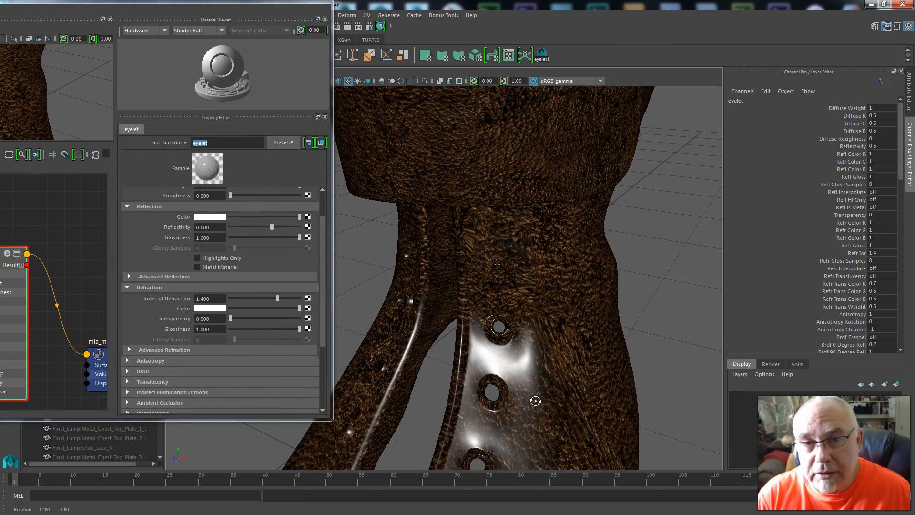
left_click(542, 54)
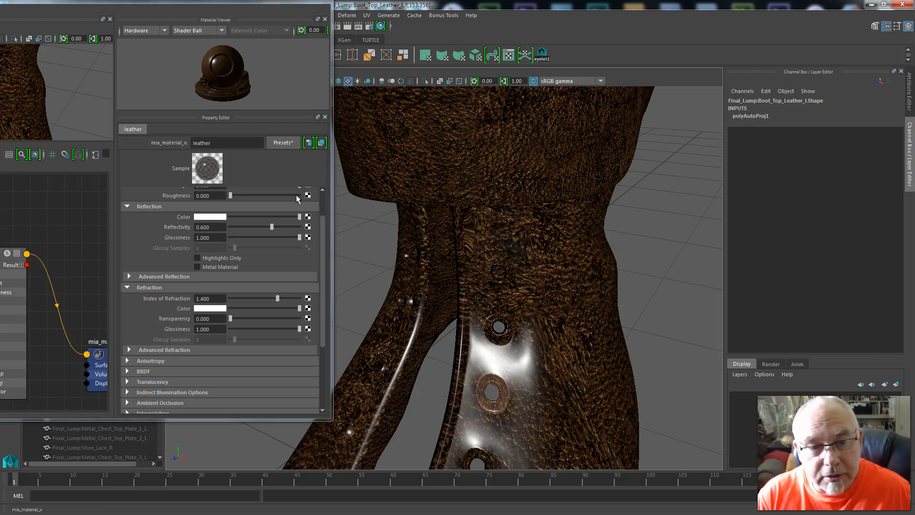
left_click_drag(42, 8, 172, 9)
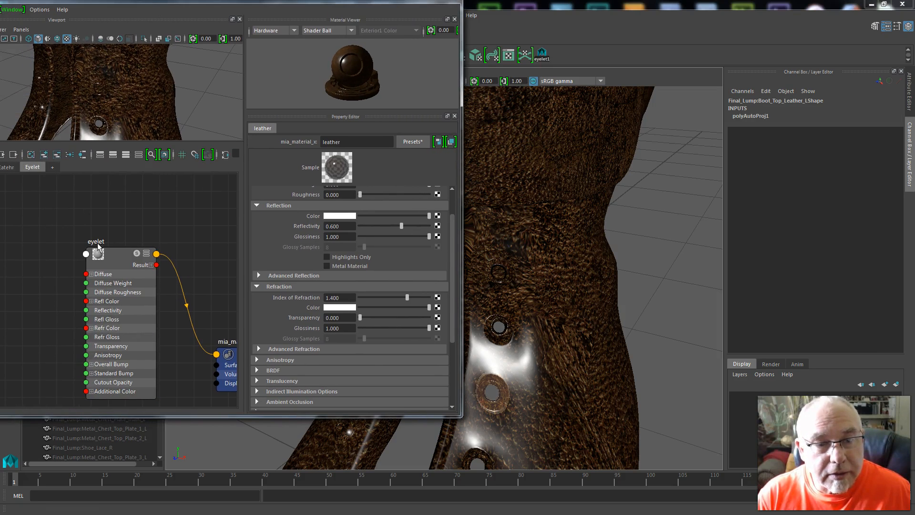
right_click_drag(110, 258, 102, 229)
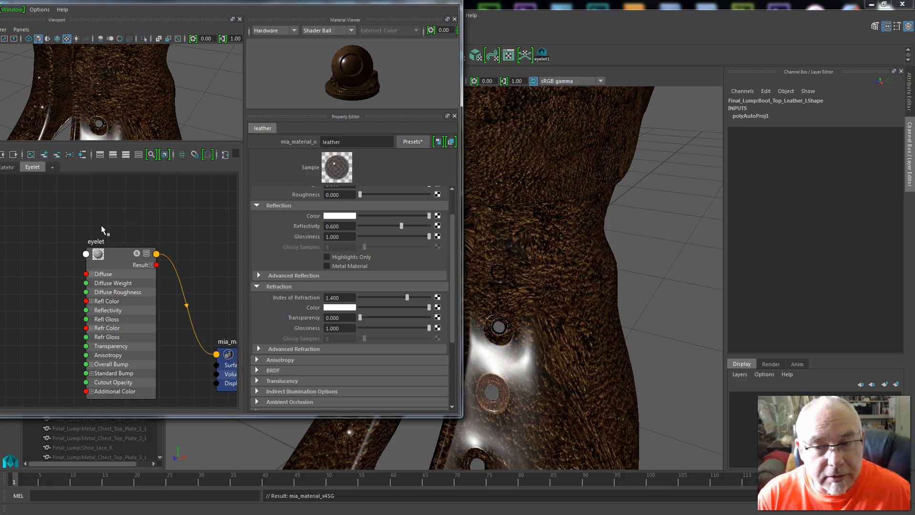
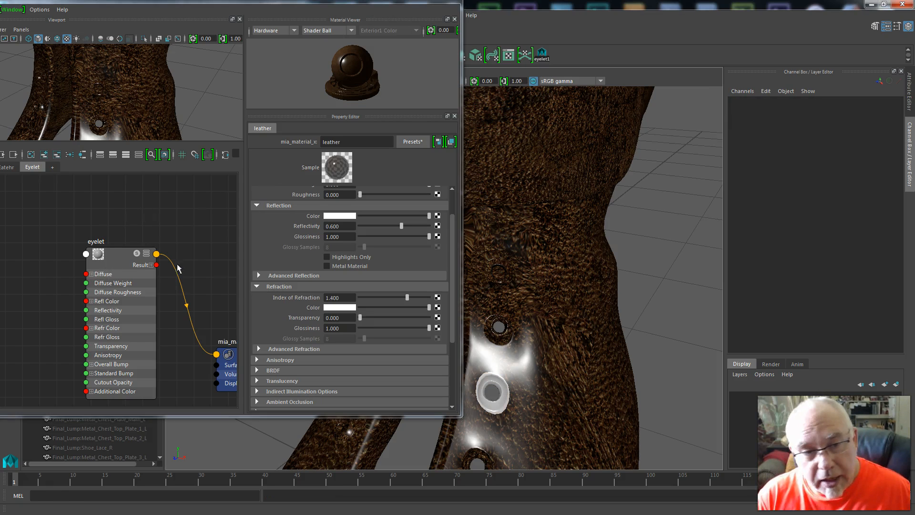
Replace the eyelet material's settings with the Copper preset
left_click(113, 258)
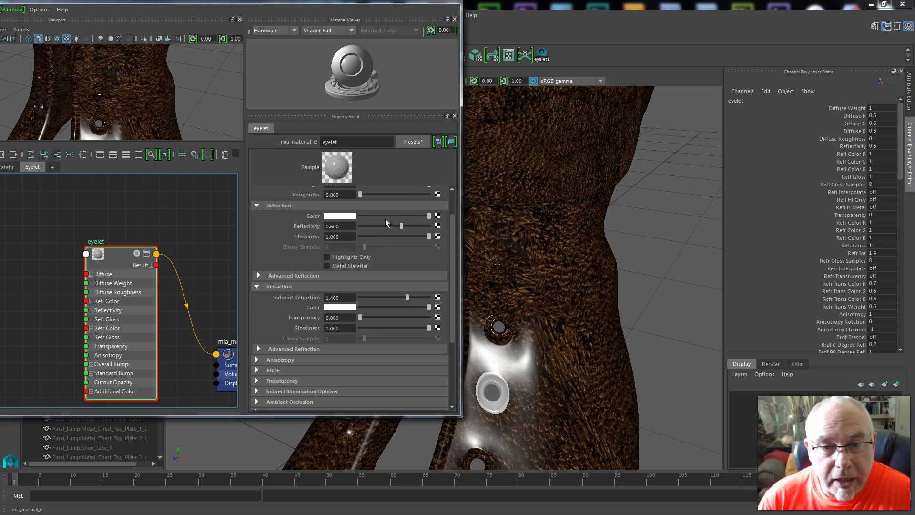
left_click(427, 148)
mouse_move(440, 178)
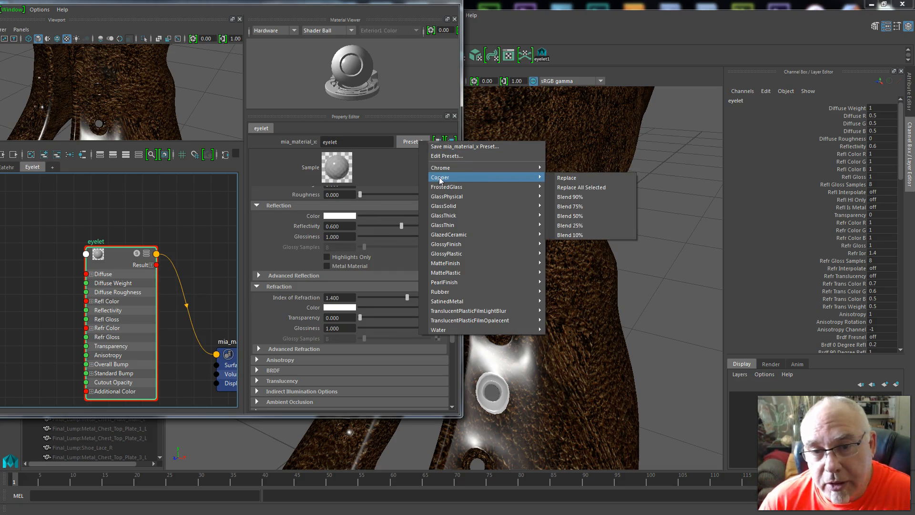
left_click(583, 178)
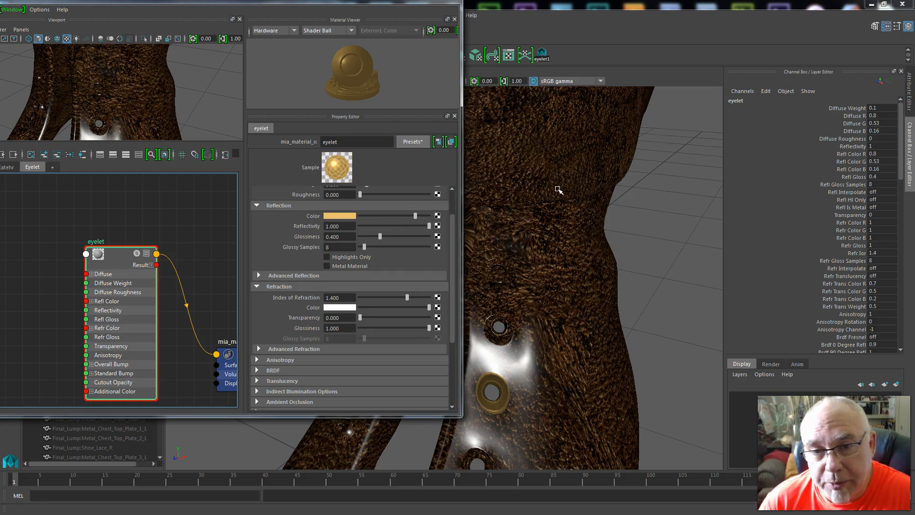
Change the eyelet material's reflection color to a dark blue-grey
left_click(350, 220)
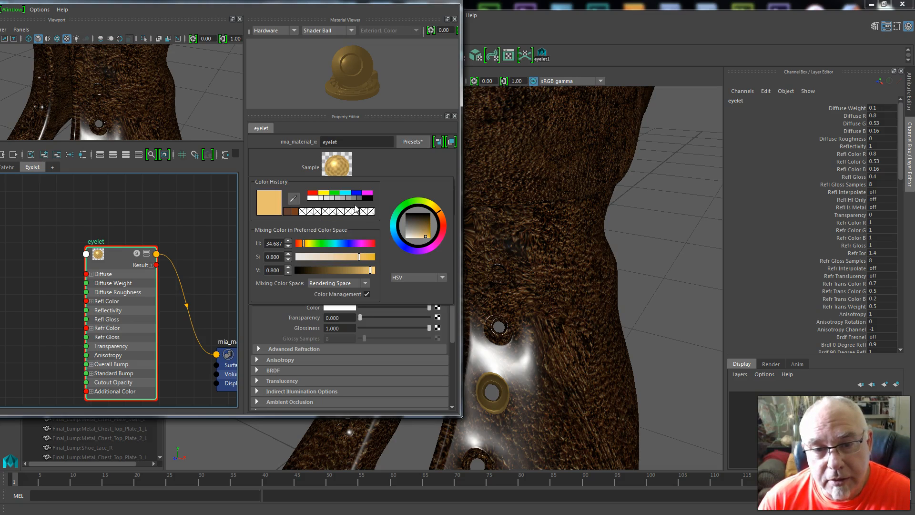
left_click(354, 244)
left_click(341, 243)
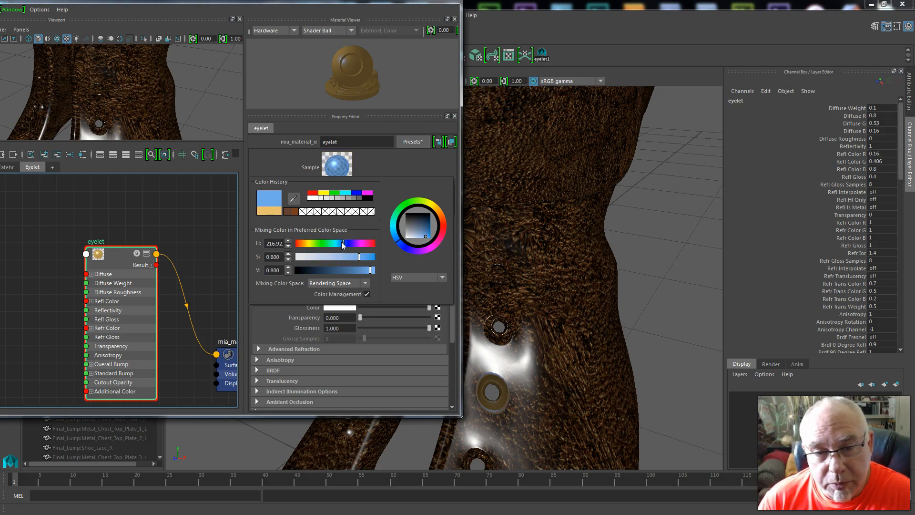
left_click(344, 270)
mouse_move(339, 272)
left_mouse_down()
mouse_move(317, 273)
mouse_move(343, 257)
left_mouse_up()
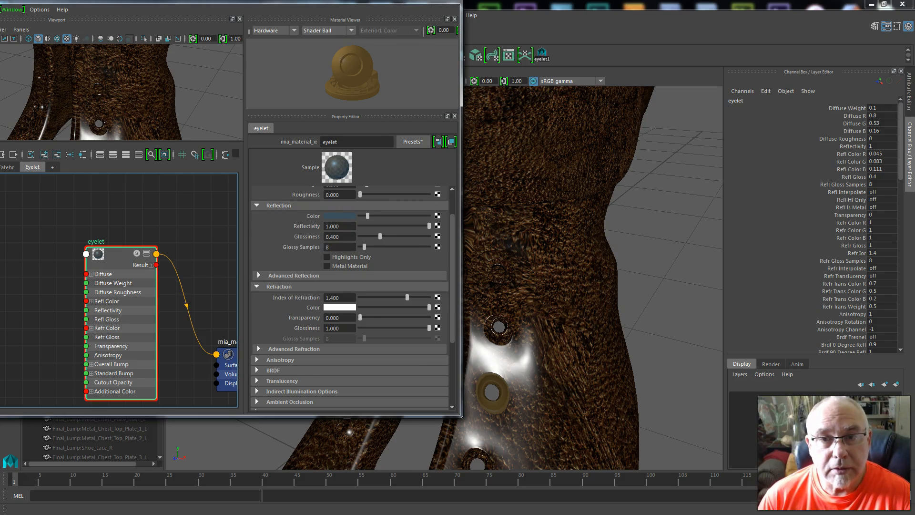
Bring the whole Hypershade back into view and add a Layered Texture node to the Eyelet graph
left_click_drag(413, 1, 345, 99)
left_click(383, 97)
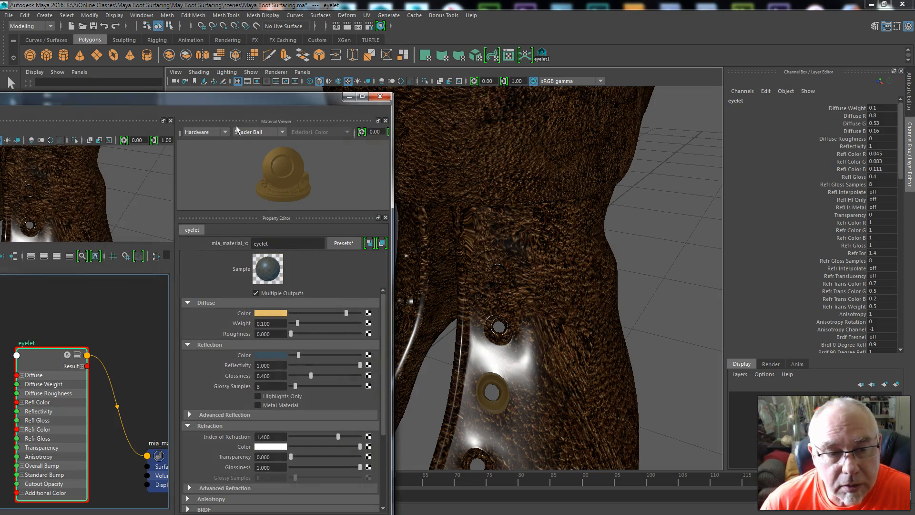
left_click_drag(204, 103, 398, 28)
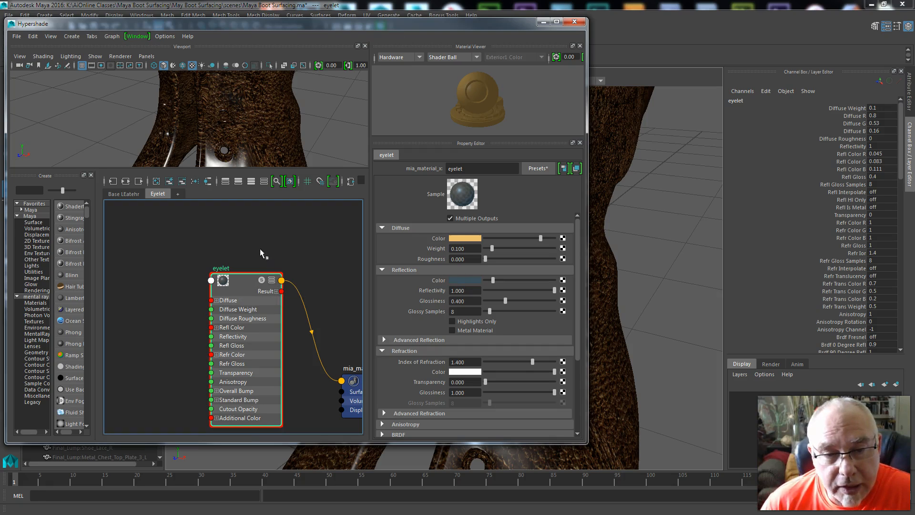
left_click_drag(256, 281, 287, 255)
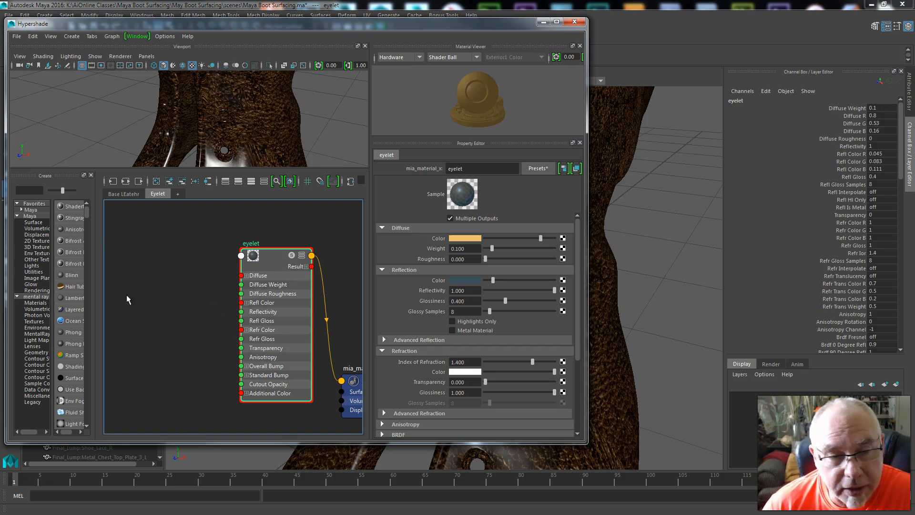
left_click(32, 260)
left_click(74, 206)
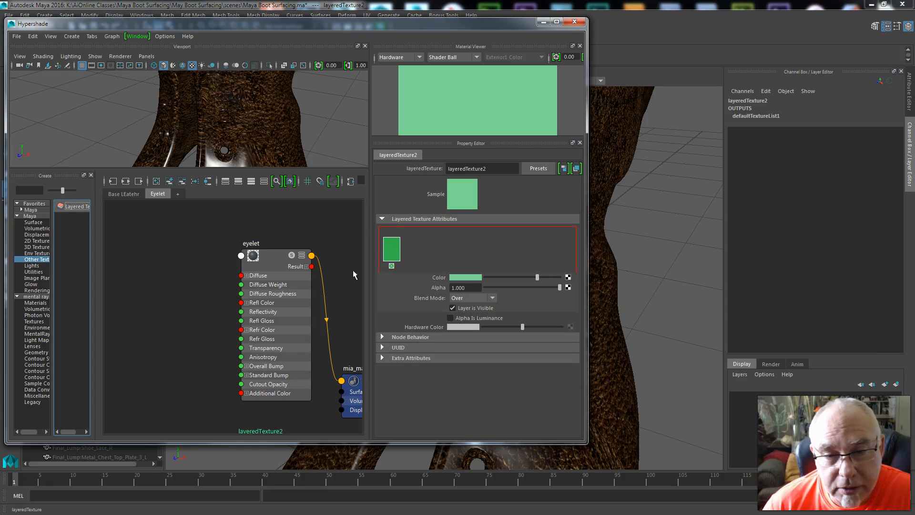
Maximize the Hypershade and place the layered texture node beside the input side of the eyelet material node
scroll(311, 416, "down", 3)
left_click_drag(298, 431, 304, 324)
scroll(236, 341, "up", 5)
left_click(556, 22)
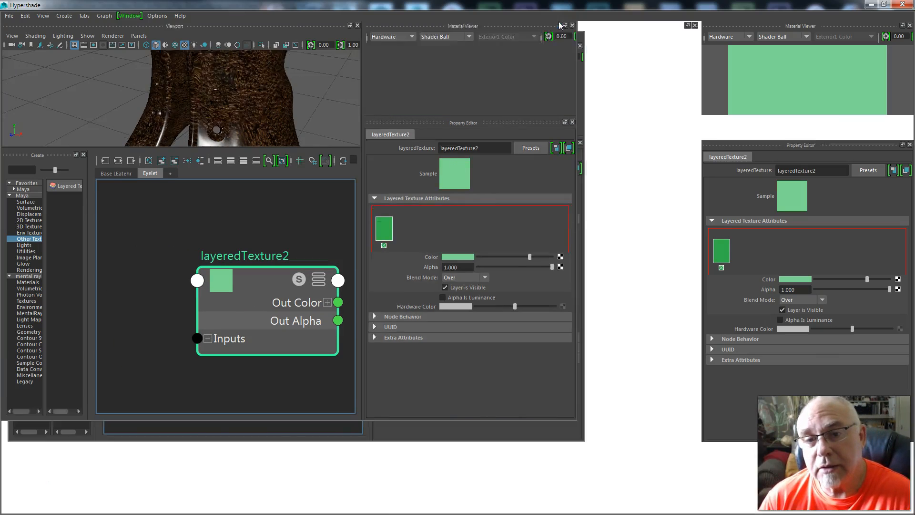
left_click_drag(281, 277, 208, 326)
left_click(442, 311)
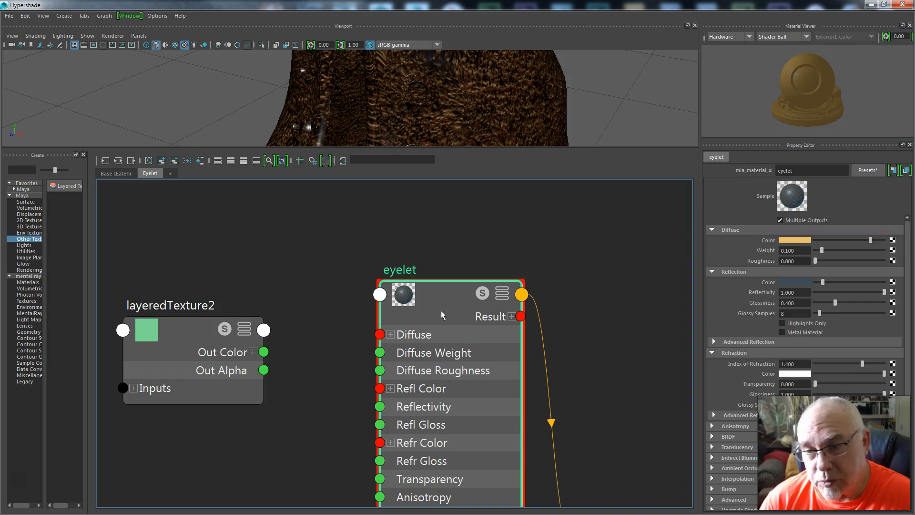
left_click_drag(206, 334, 238, 323)
Connect the layered texture to the eyelet material's diffuse color and reflection color, and select the layered texture node
left_click(450, 298)
middle_click_drag(247, 332, 764, 242)
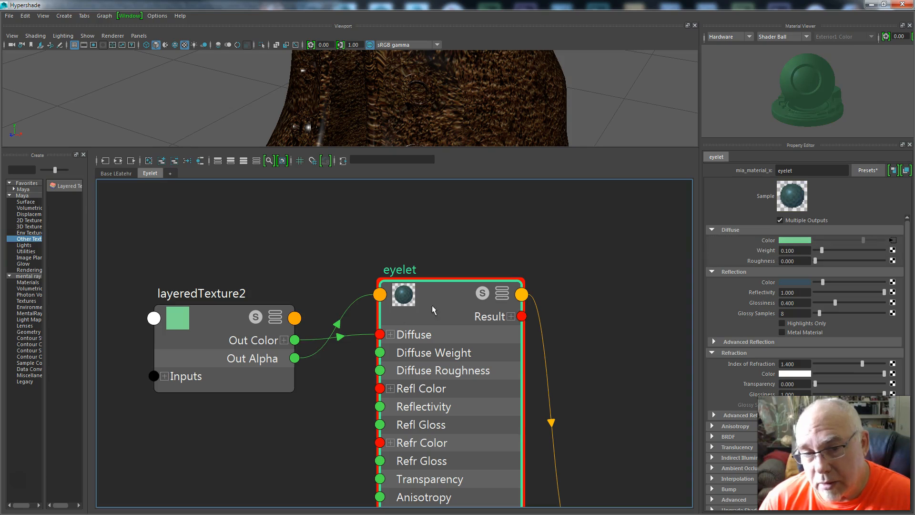
middle_click_drag(247, 334, 763, 283)
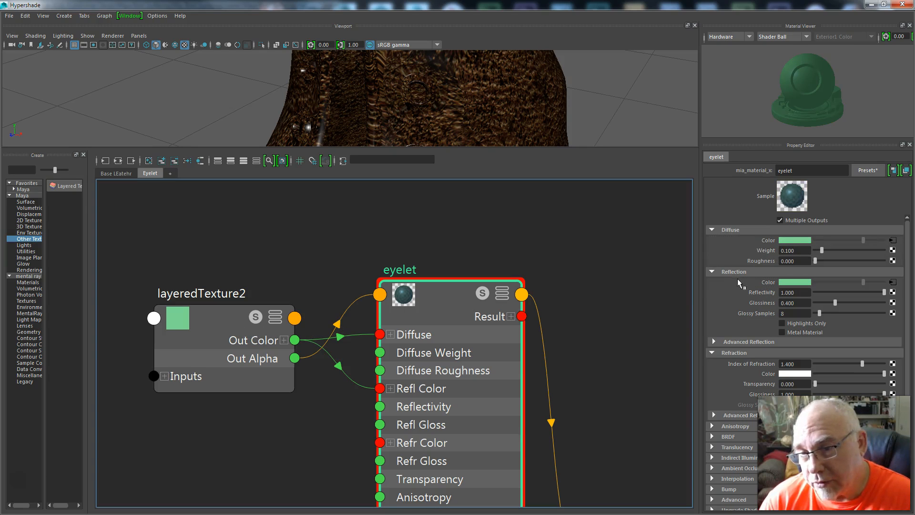
left_click(237, 333)
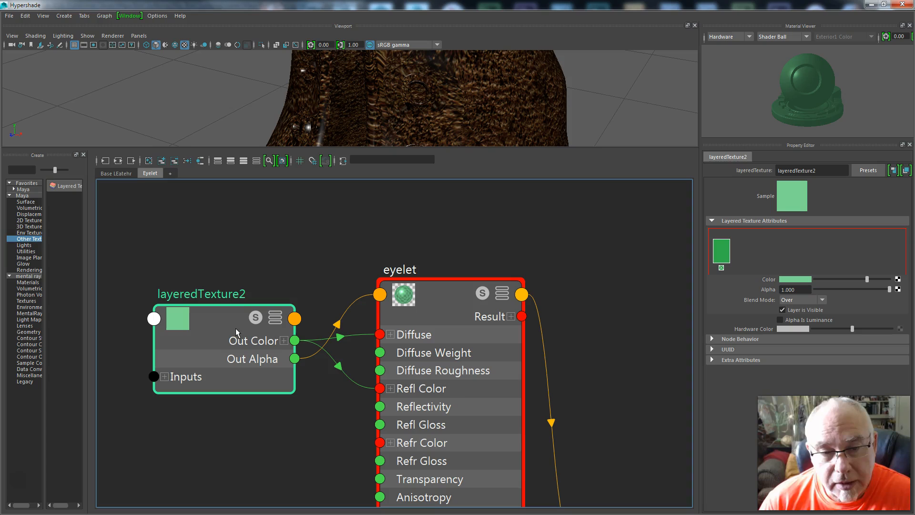
Set the layered texture's color to the dark blue-grey from the color history and shift its node slightly farther from the eyelet material node
left_click(784, 279)
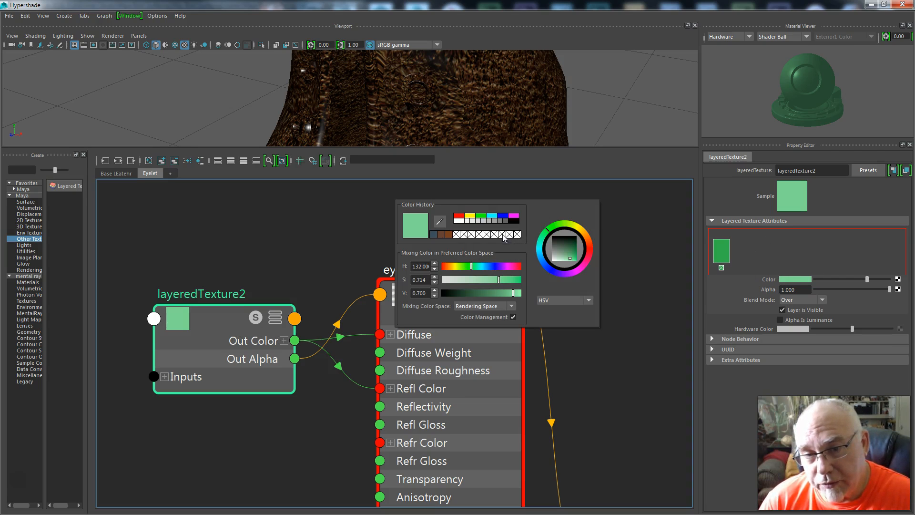
left_click(432, 235)
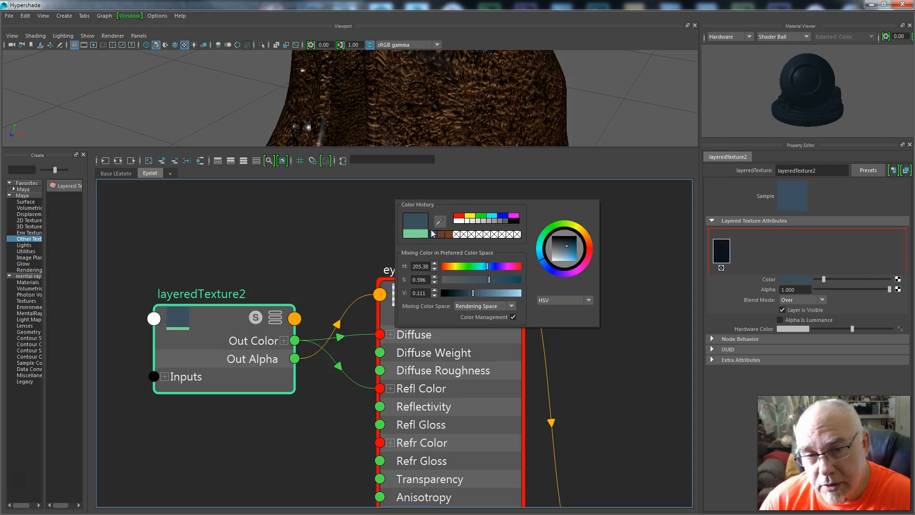
left_click(619, 254)
scroll(563, 317, "down", 4)
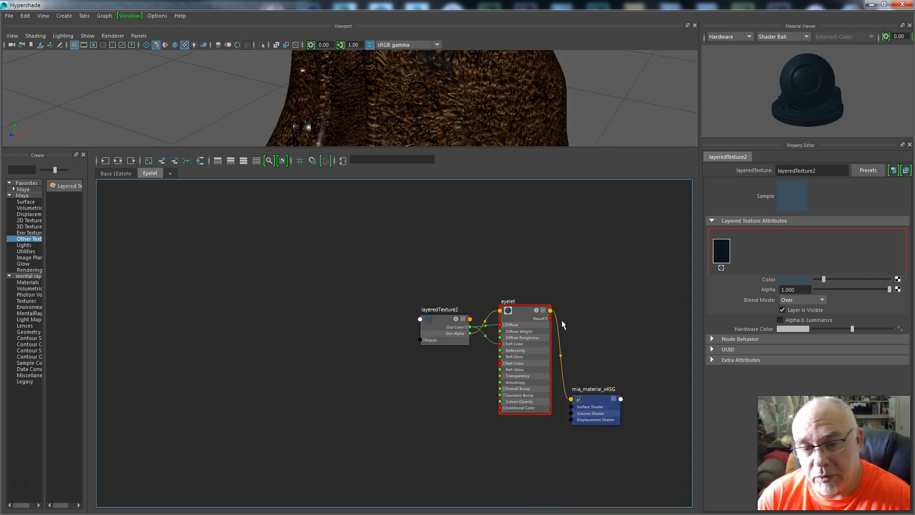
scroll(583, 414, "up", 3)
left_click_drag(311, 254, 265, 276)
left_click(456, 206)
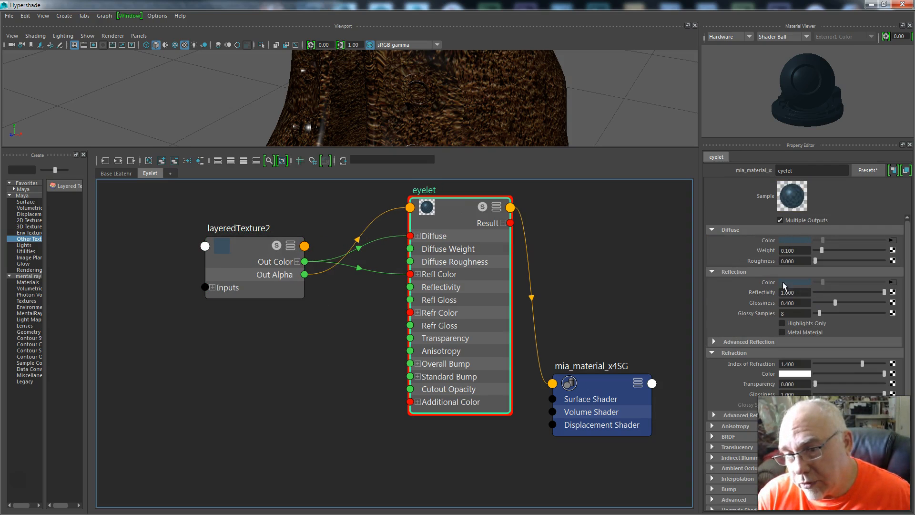
left_click_drag(238, 246, 219, 247)
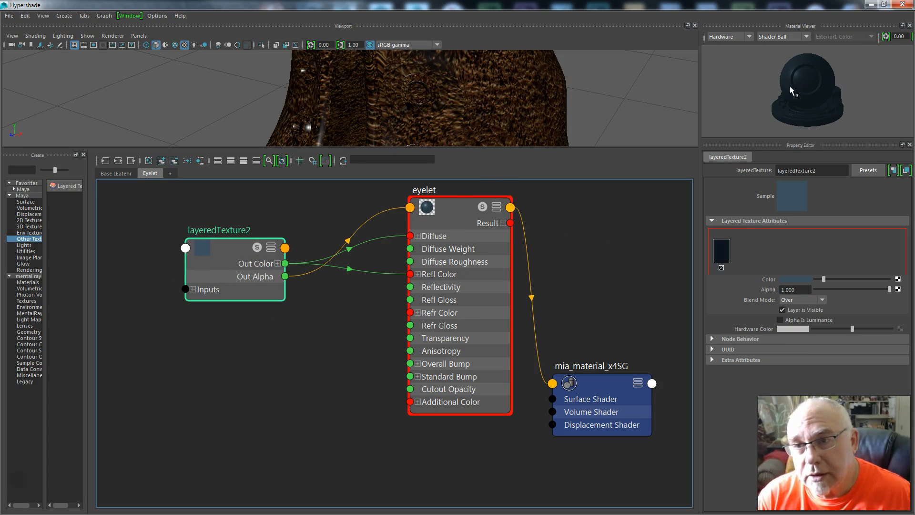
Minimize the Hypershade and examine the recolored eyelet on the boot's top leather up close and from several sides
left_click(871, 5)
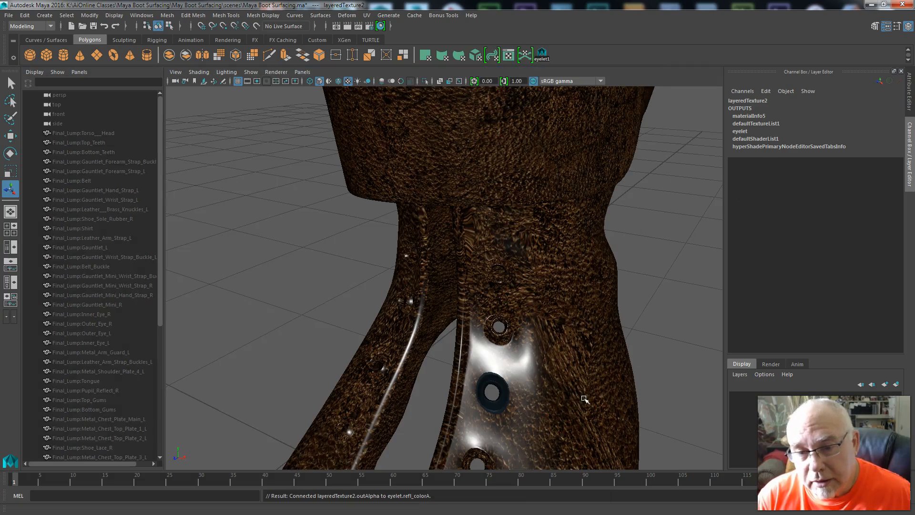
left_click(429, 421)
scroll(430, 422, "up", 3)
middle_click_drag(436, 429, 349, 274, "alt")
mouse_move(359, 307)
left_mouse_down("alt")
mouse_move(382, 320)
mouse_move(374, 315)
left_mouse_up("alt")
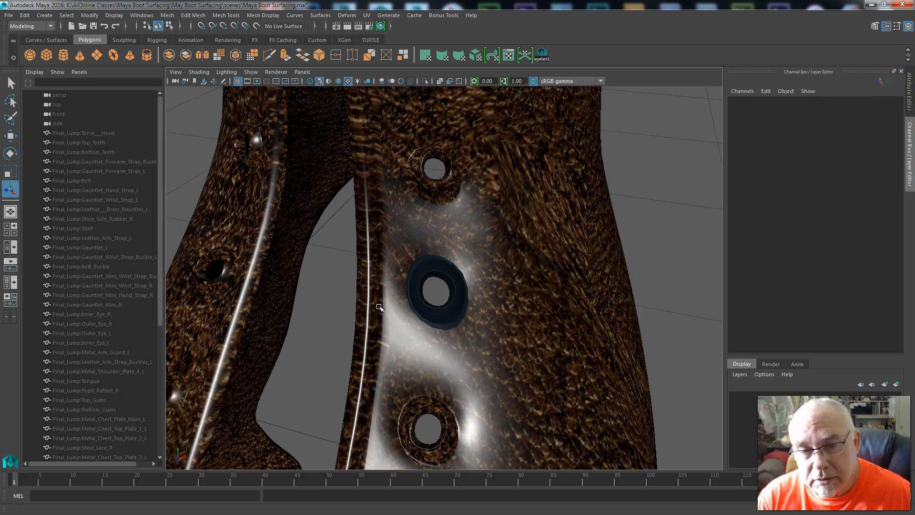
scroll(420, 239, "down", 2)
left_click(474, 245)
scroll(536, 266, "down", 5)
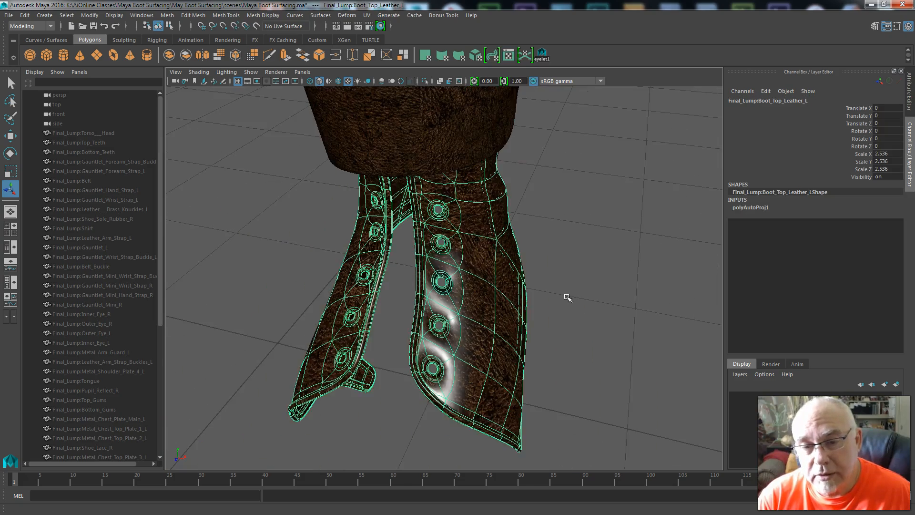
left_click(567, 297)
left_click_drag(572, 319, 393, 296, "alt")
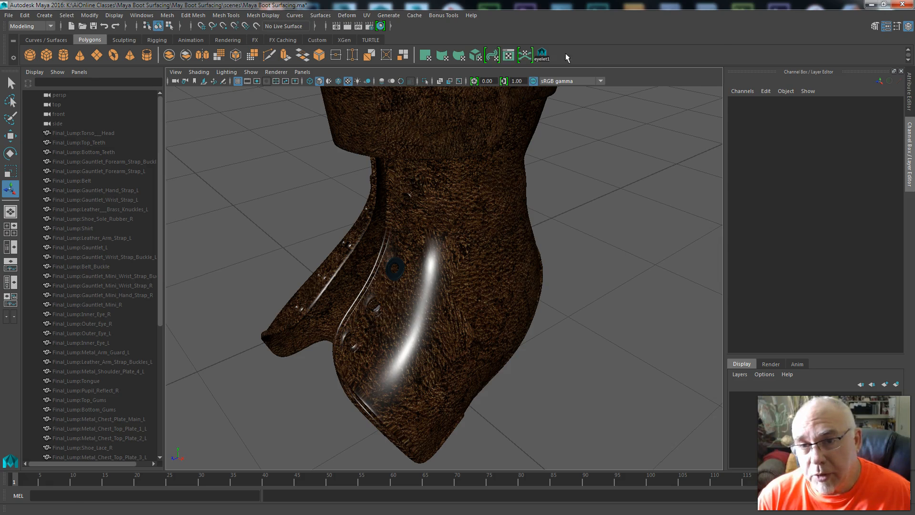
left_click_drag(469, 368, 501, 367, "alt")
scroll(502, 369, "down", 3)
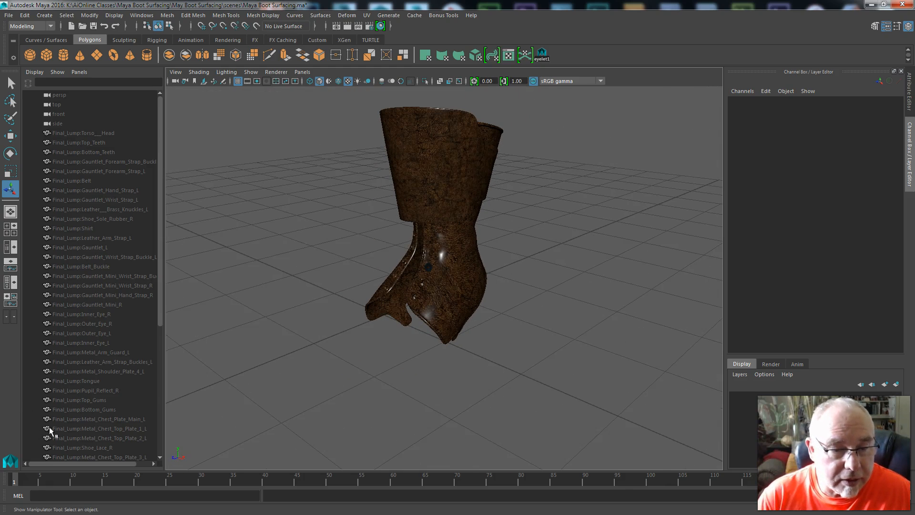
Select every part from Boot_Metal_R up to the torso and head in the Outliner, unhide them all, and clear the selection
left_click_drag(162, 305, 160, 419)
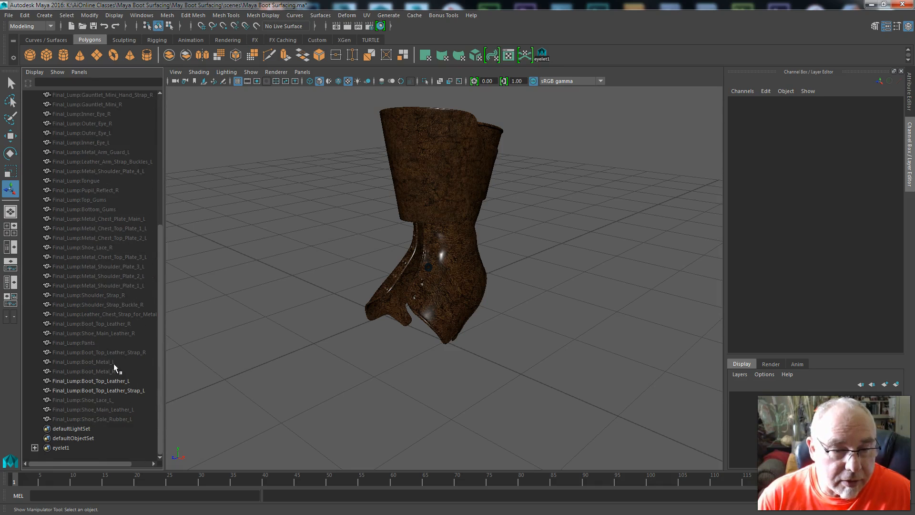
left_click(117, 371)
left_click_drag(161, 354, 193, 143)
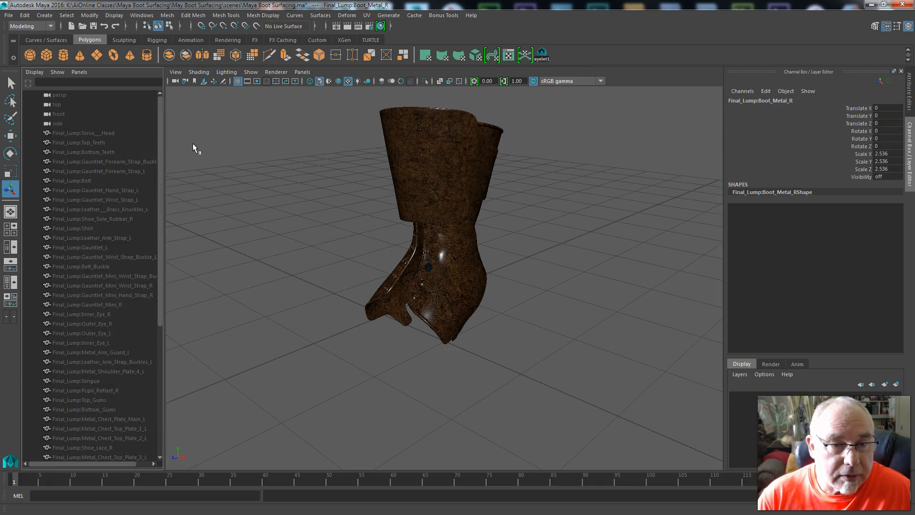
left_click(113, 135, "shift")
key("shift+h")
left_click(521, 226)
Isolate the character's leather chest strap for the metal plates, Leather_Chest_Strap_for_Metal_Plates_L, so all other parts are hidden
scroll(521, 227, "down", 5)
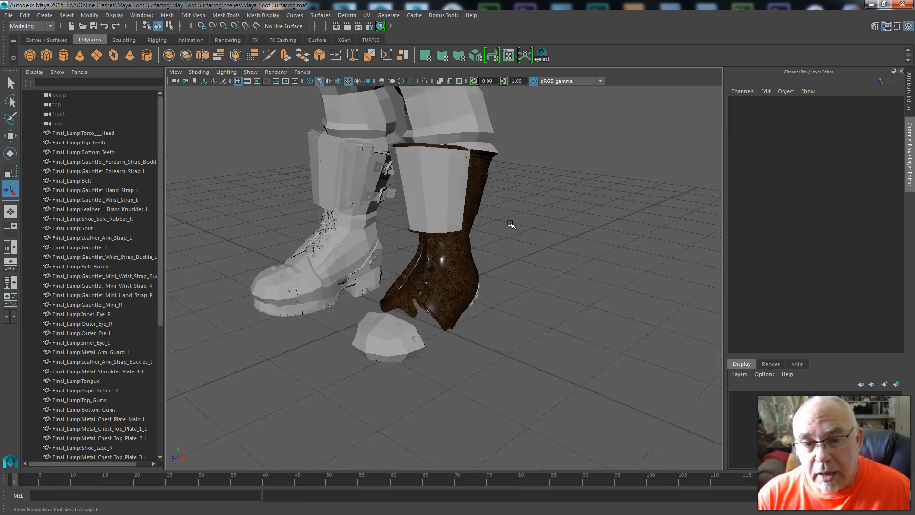
key("space")
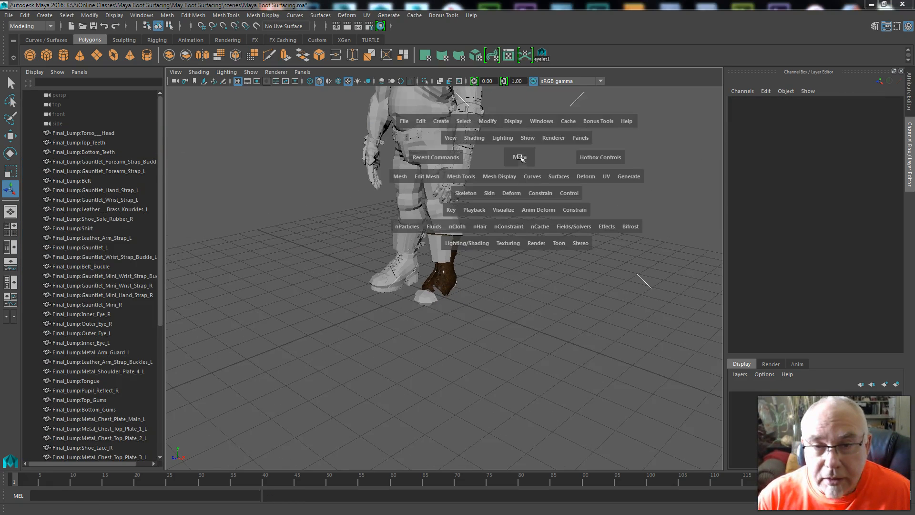
left_click_drag(519, 157, 398, 259)
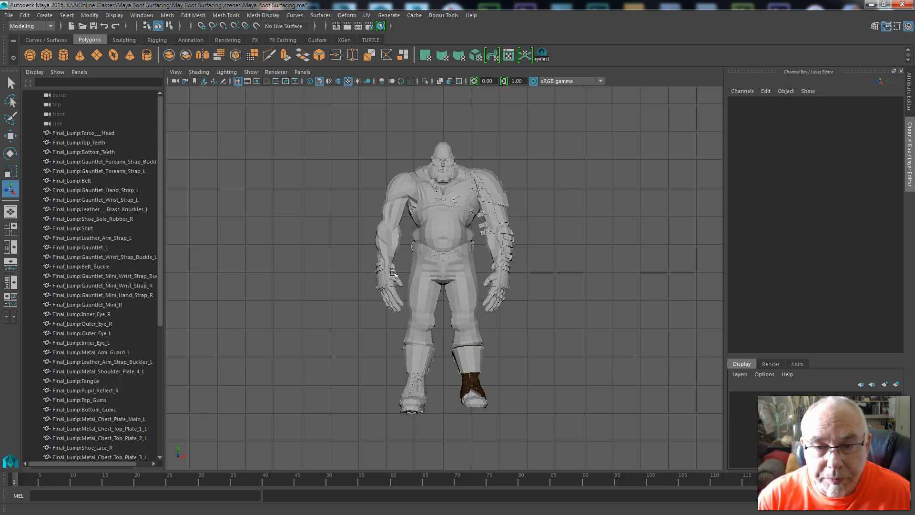
key("space")
left_click_drag(362, 249, 374, 221)
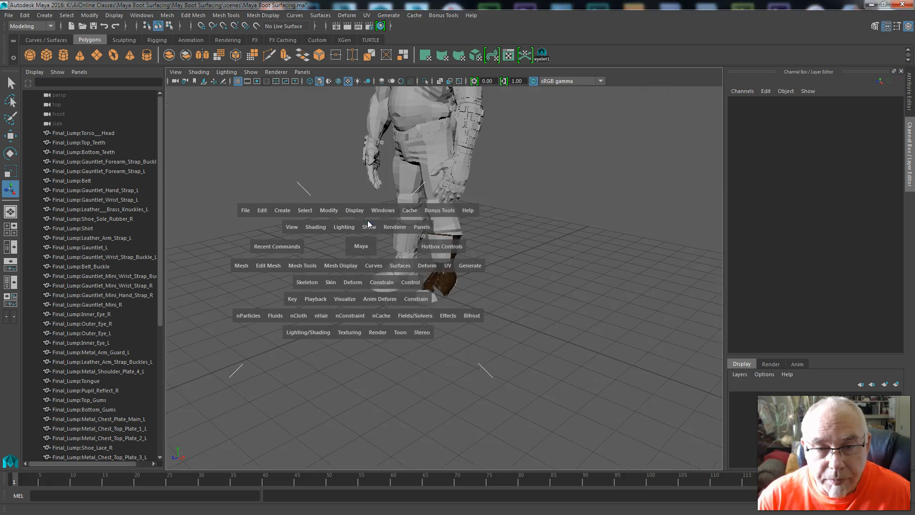
key("f")
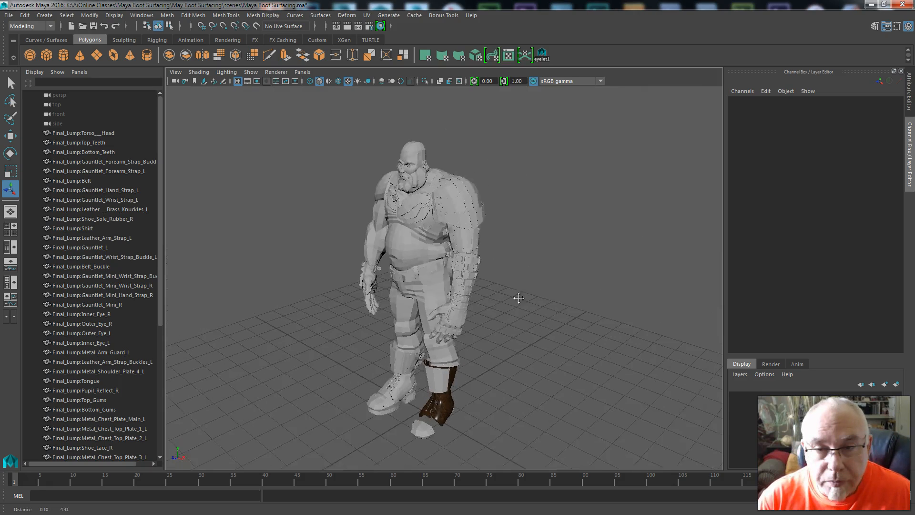
scroll(519, 297, "up", 4)
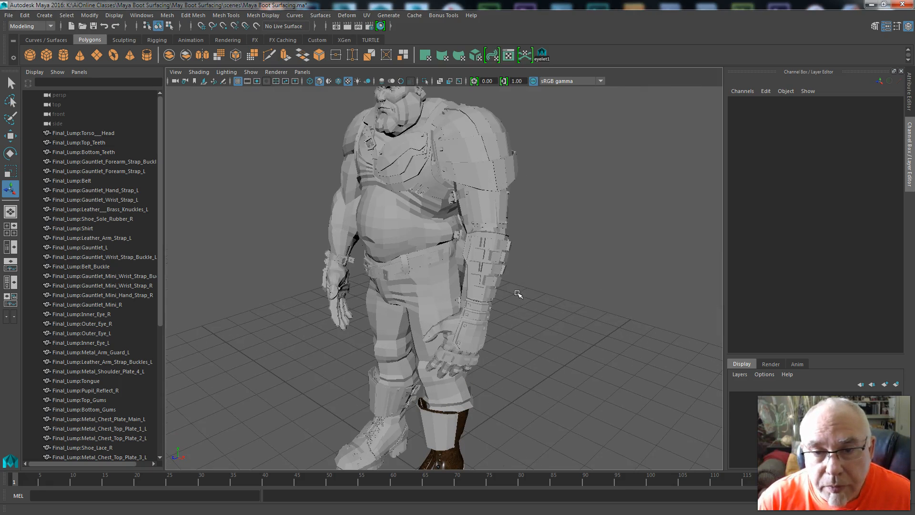
left_click(432, 115)
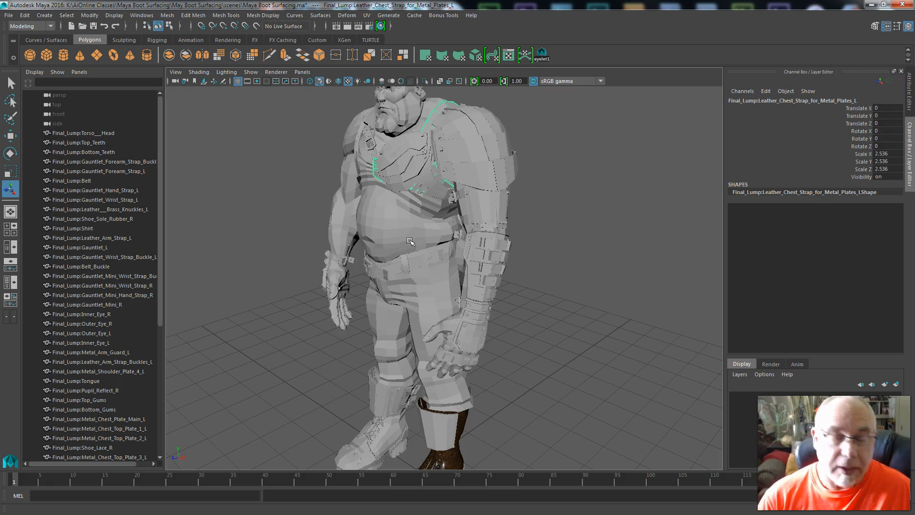
key("ctrl+1")
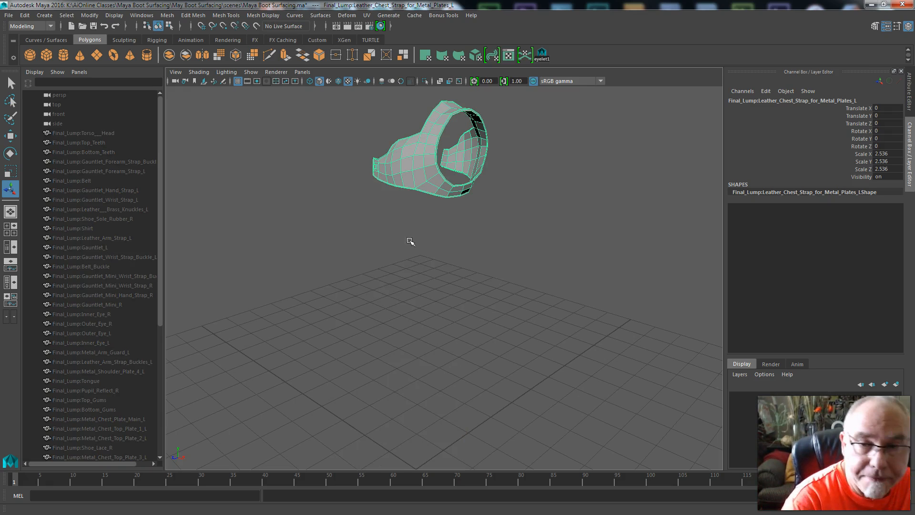
key("f")
scroll(459, 325, "up", 5)
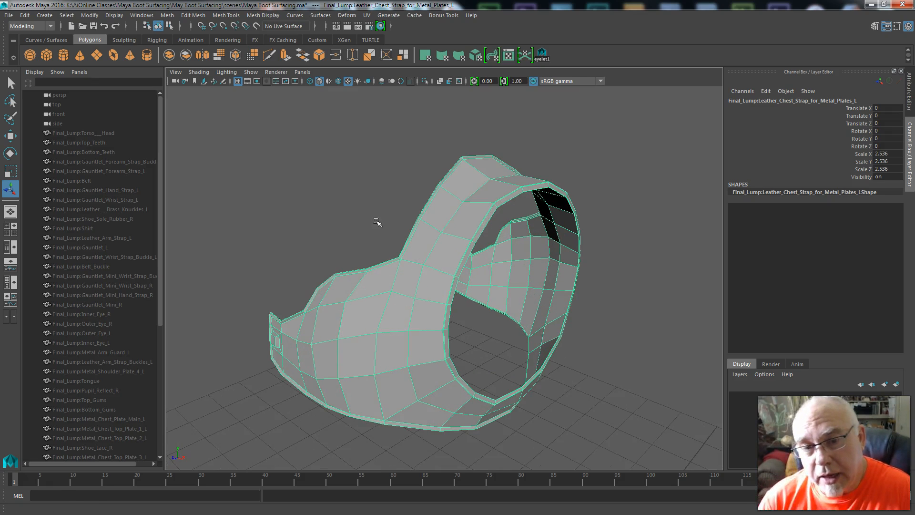
Smooth the chest strap with 1 division level, exponential divisions and OpenSubdiv Catmull-Clark subdivision
left_click(167, 16)
left_click(257, 106)
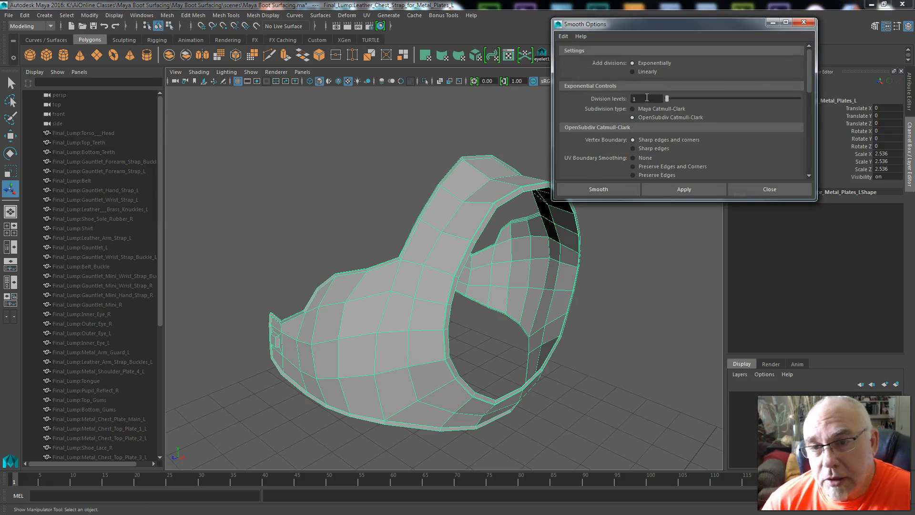
left_click(673, 191)
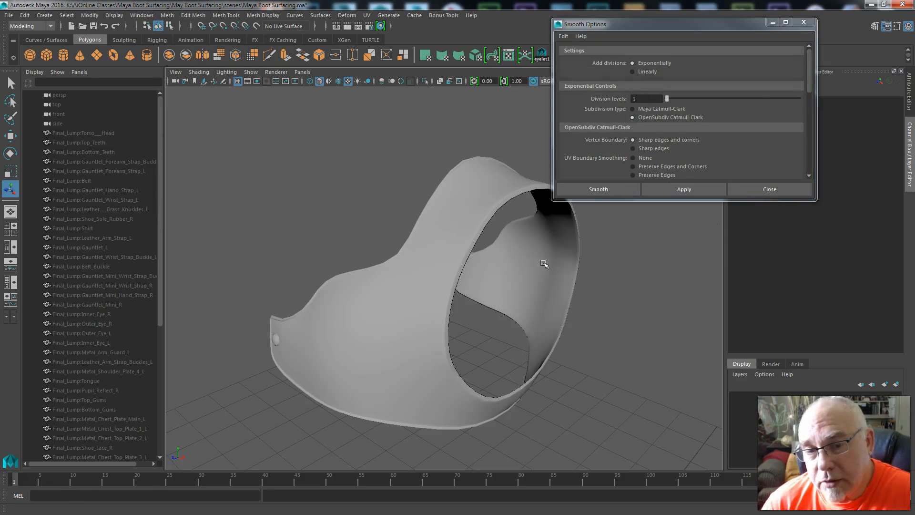
left_click(804, 21)
Apply automatic UV mapping with 3 planes, optimized for fewer pieces, to the smoothed strap and reselect it as an object
right_click(482, 213)
left_click(526, 198)
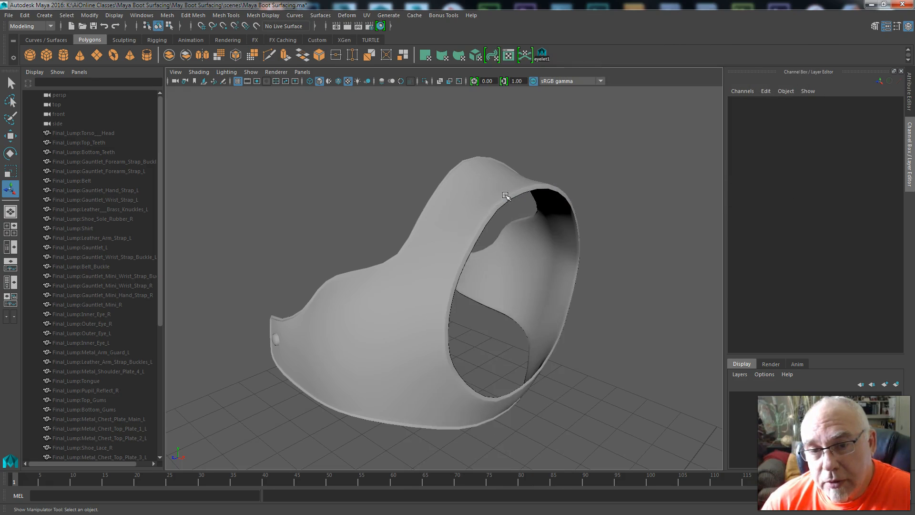
left_click(367, 16)
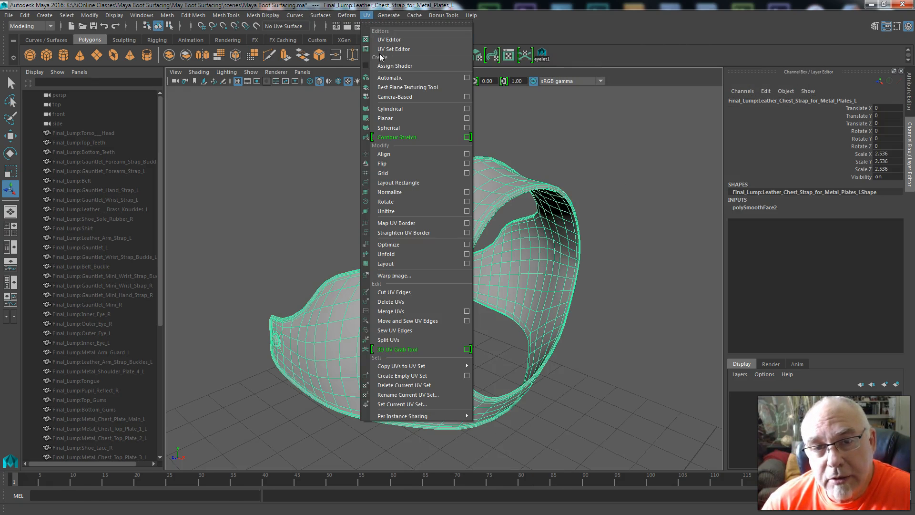
left_click(467, 78)
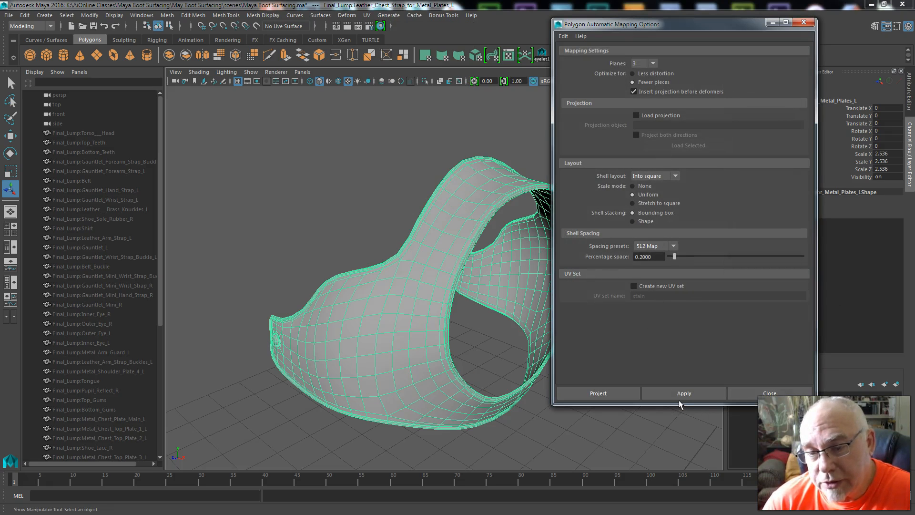
left_click(694, 392)
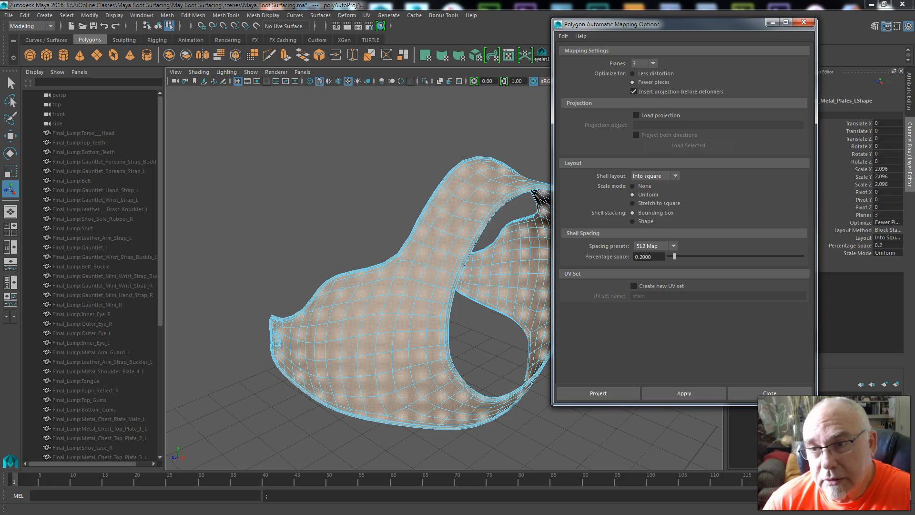
left_click(805, 21)
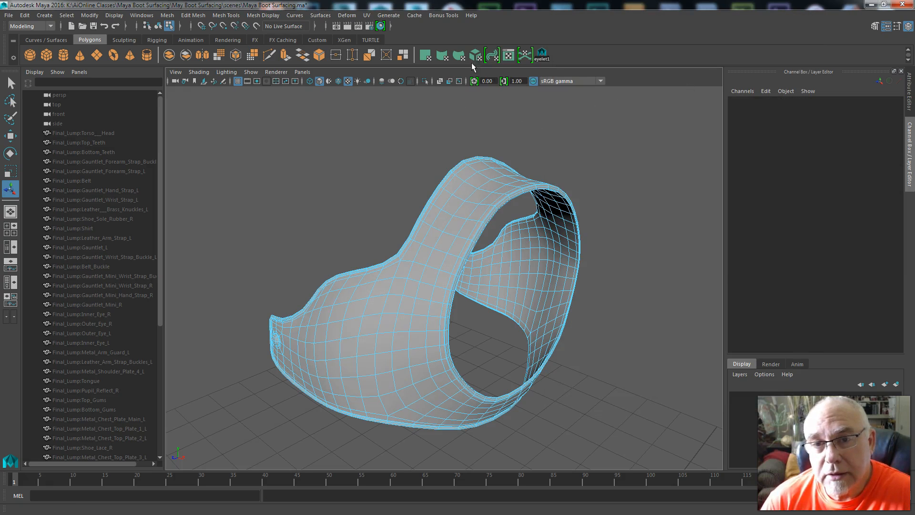
left_click(461, 187)
right_click_drag(445, 196, 478, 183)
left_click(478, 183)
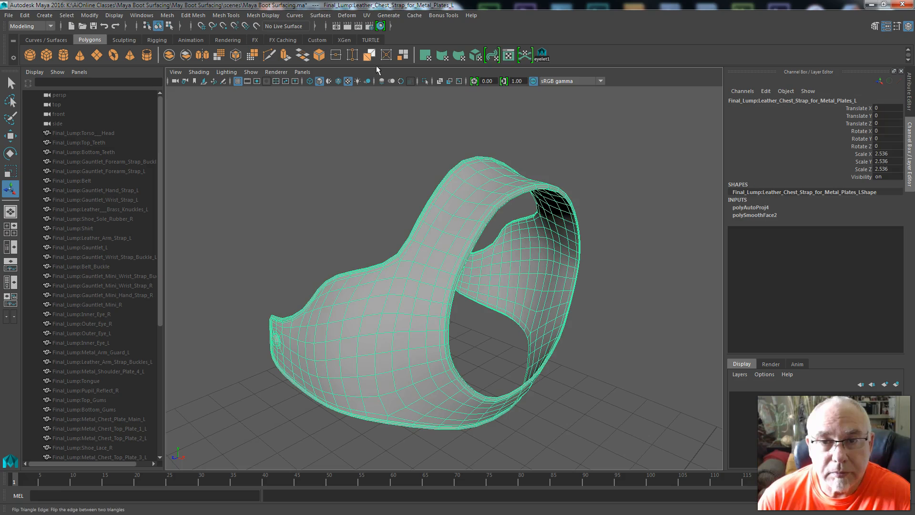
Reopen the Hypershade, assign the eyelet material to the selected chest strap, and select the eyelet material node
left_click(380, 26)
left_click(289, 237)
scroll(301, 234, "down", 2)
middle_click_drag(300, 233, 122, 255, "alt")
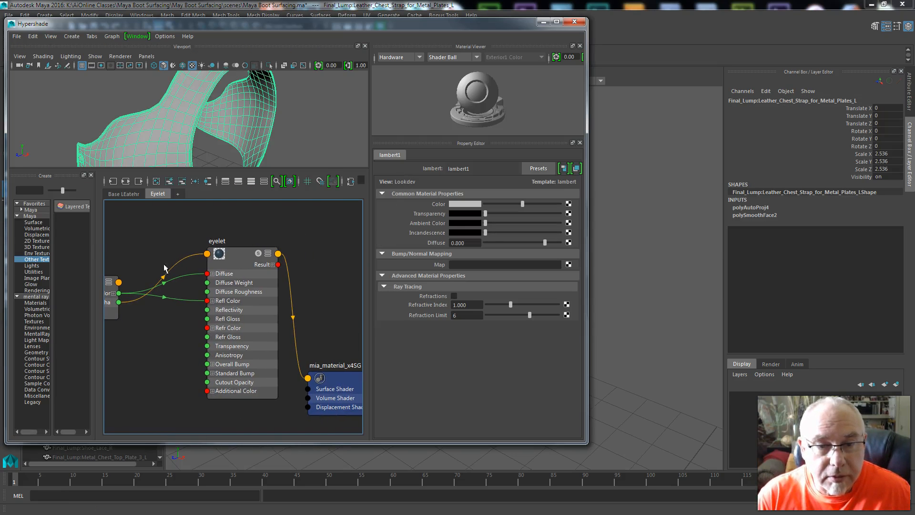
left_click(223, 263)
right_click_drag(222, 255, 227, 229)
left_click_drag(514, 25, 323, 117)
left_click(473, 197)
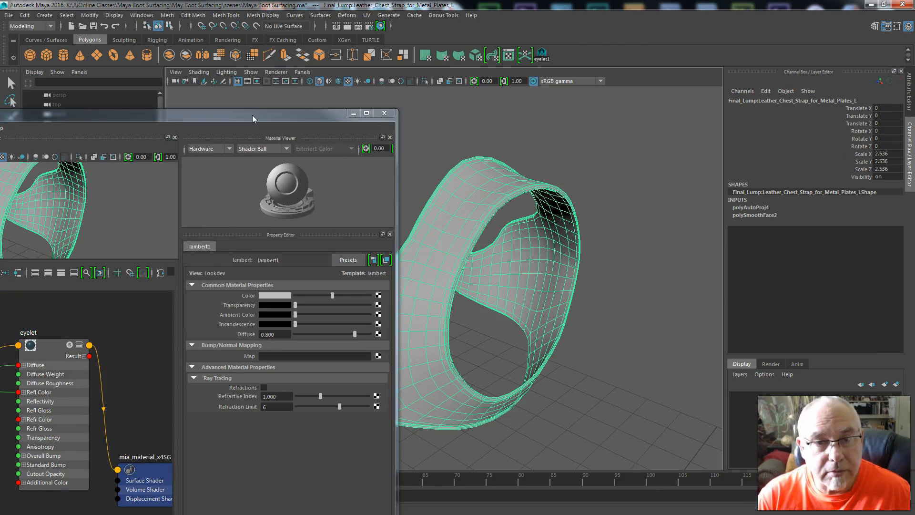
left_click_drag(252, 115, 486, 9)
right_click_drag(267, 241, 280, 212)
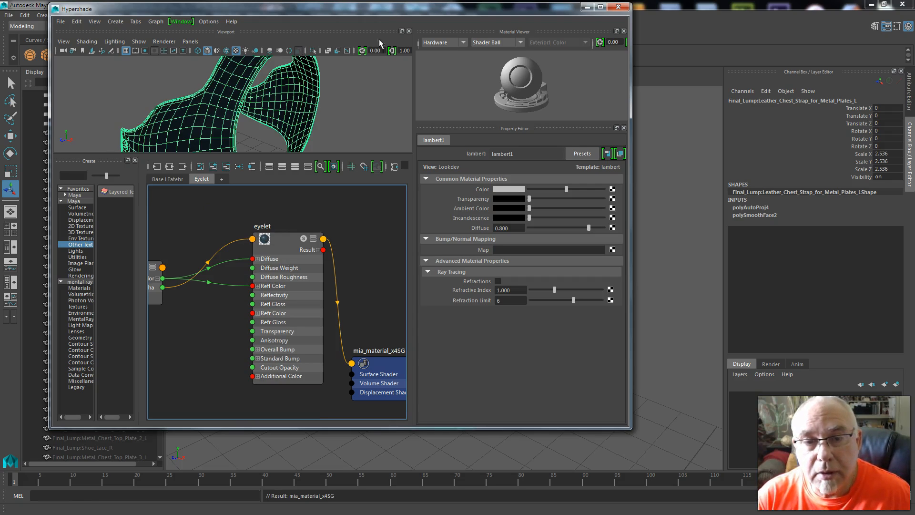
left_click_drag(385, 8, 531, 72)
left_click(432, 307)
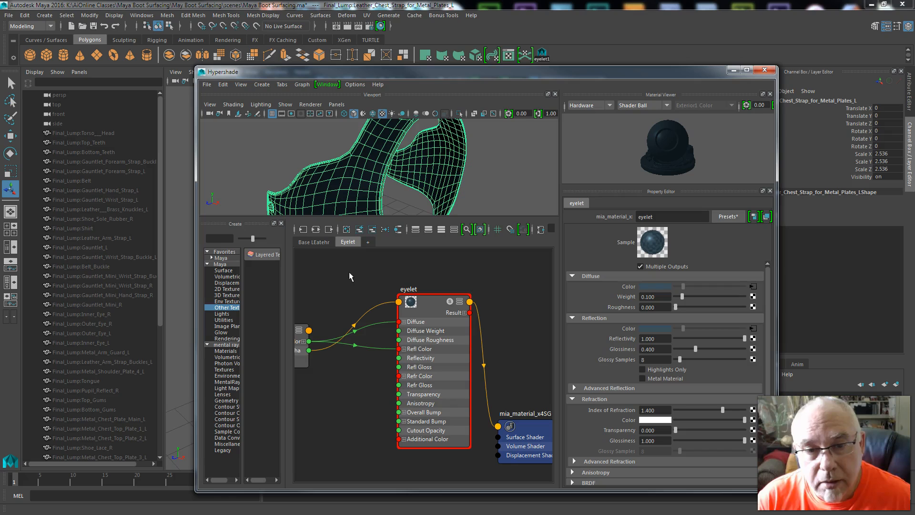
Assign the leather material from the base leather graph to the selected chest strap, minimize the Hypershade and inspect the deselected strap
left_click(316, 242)
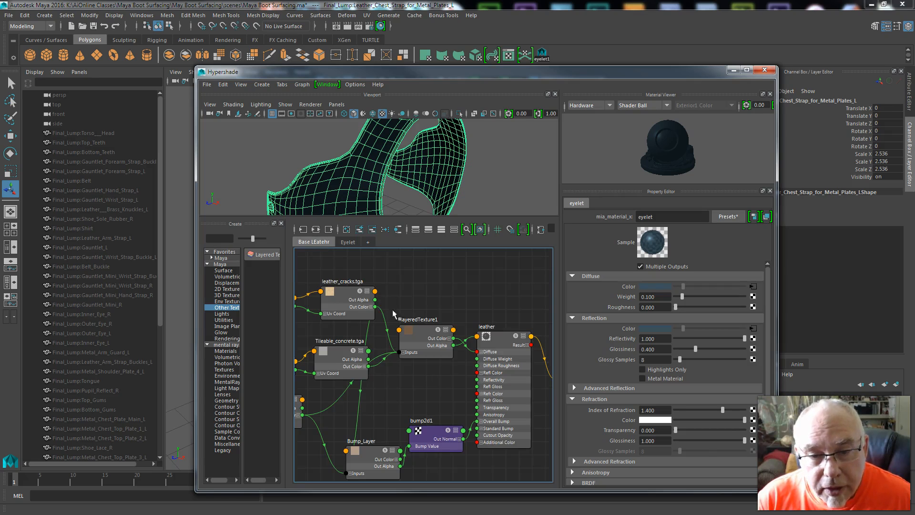
right_click(488, 337)
left_click(361, 170)
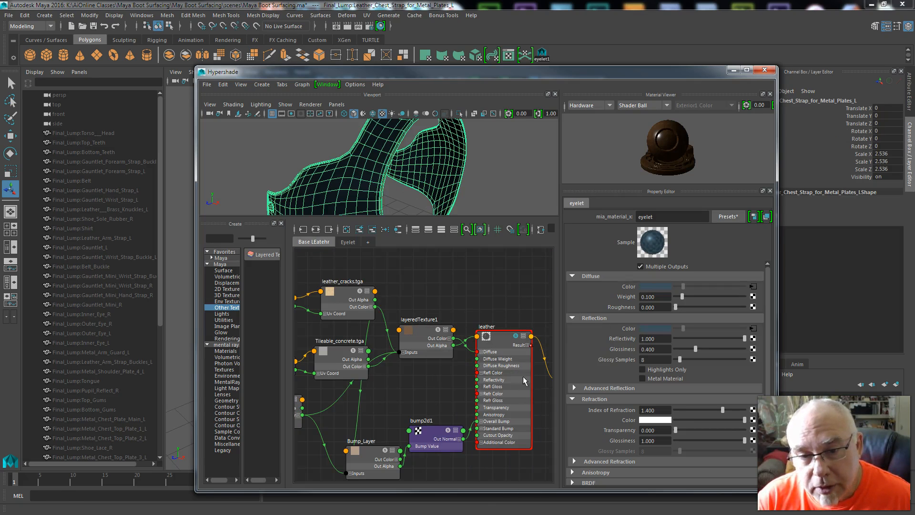
right_click(494, 343)
left_click(488, 304)
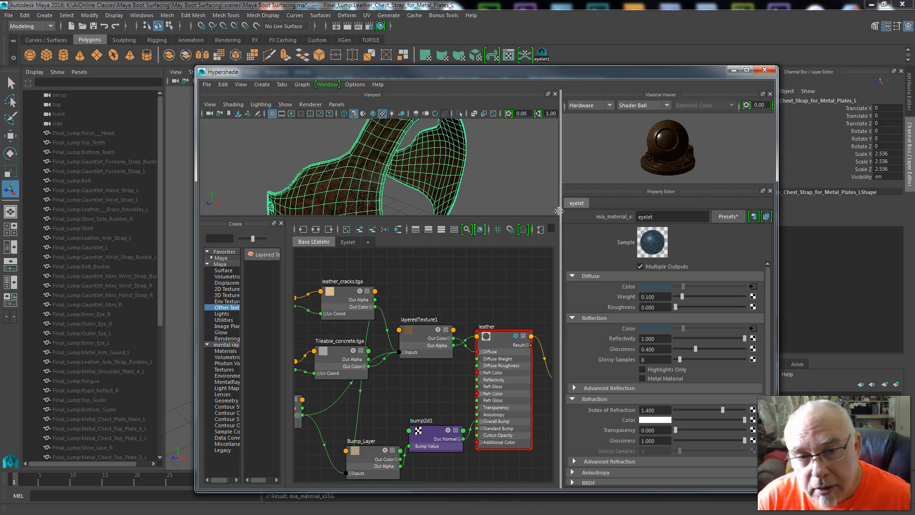
left_click(734, 71)
left_click(599, 352)
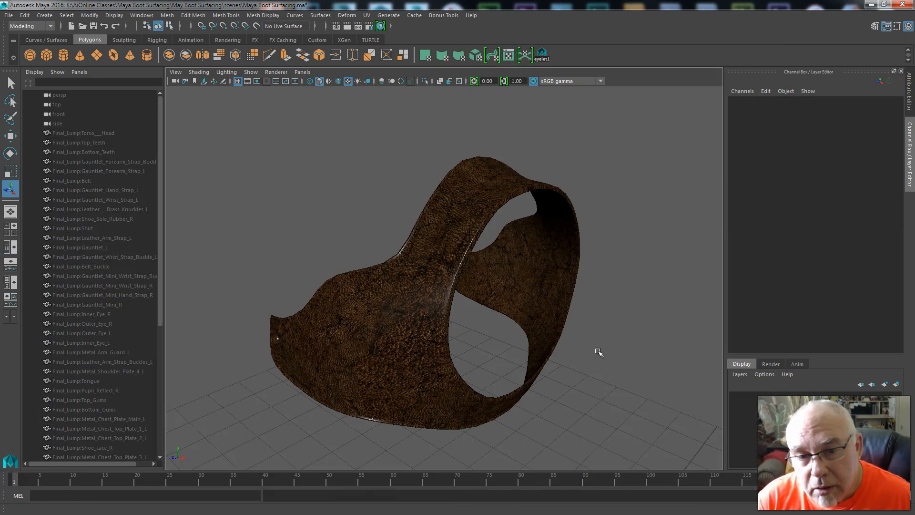
left_click_drag(531, 443, 556, 423, "alt")
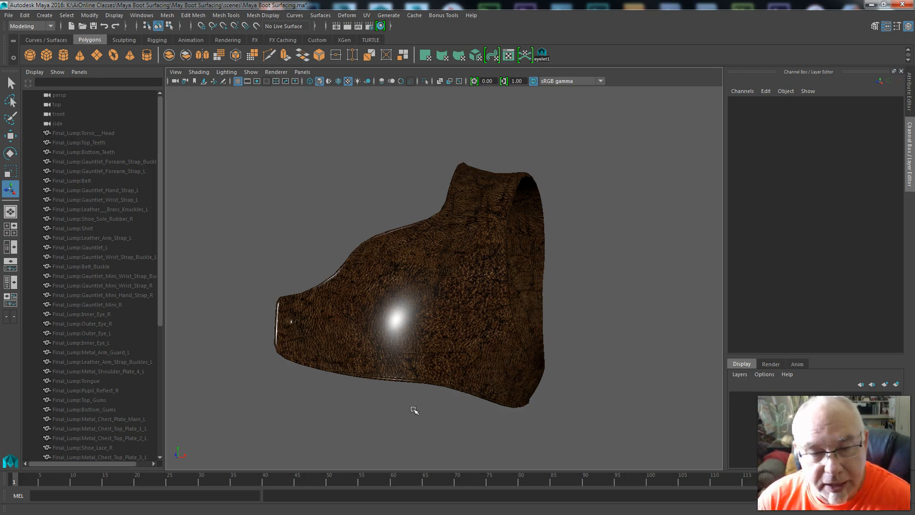
left_click_drag(337, 428, 351, 402, "alt")
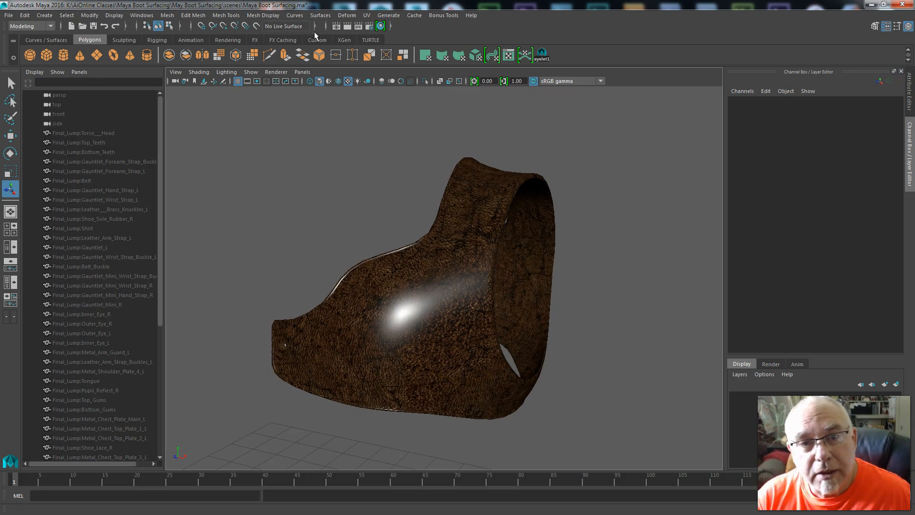
Bring up the Render View, take a fresh snapshot of the chest strap and mark a region around it
left_click(347, 26)
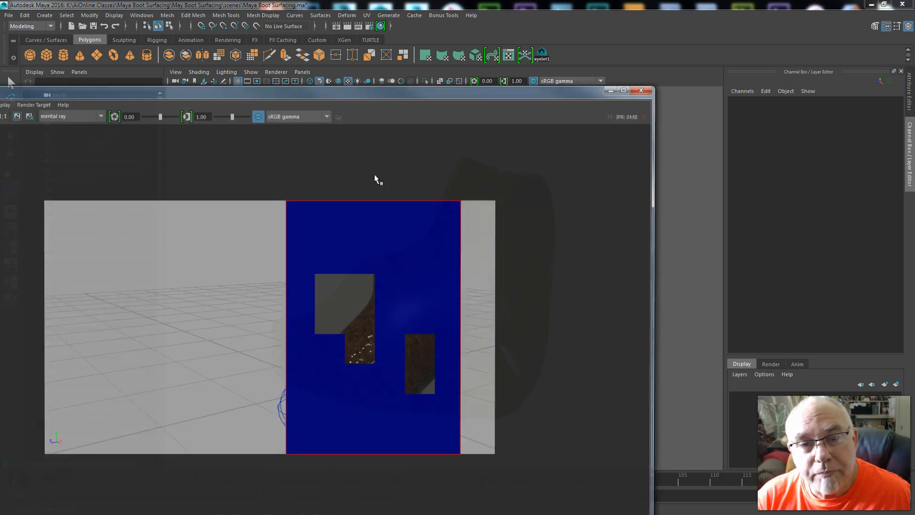
left_click_drag(384, 91, 549, 91)
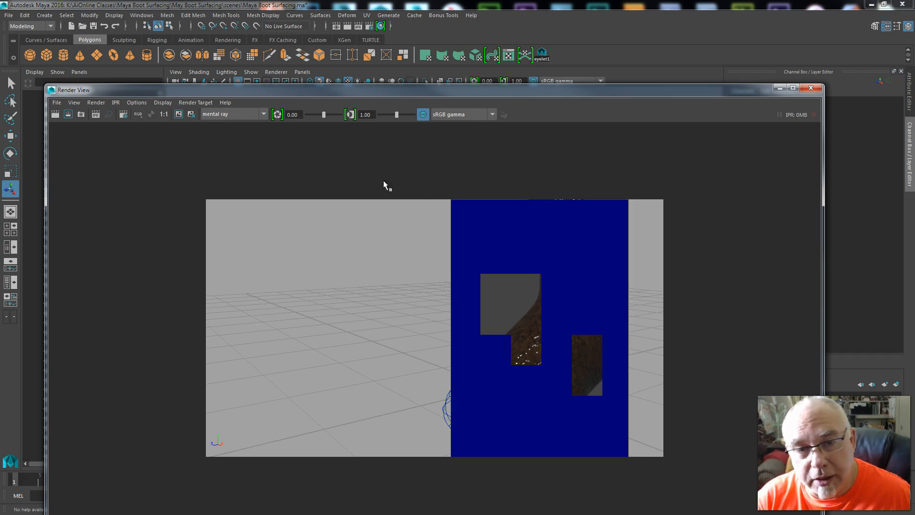
left_click(81, 115)
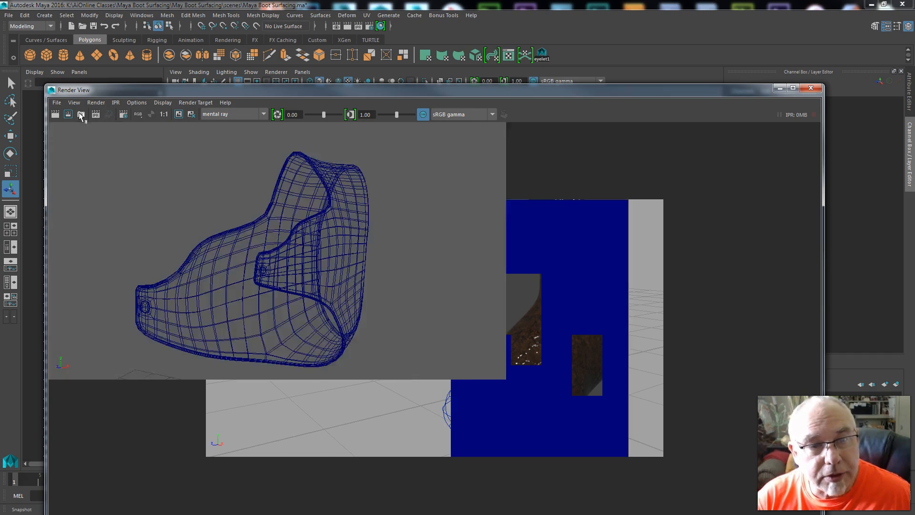
left_click_drag(301, 220, 526, 487)
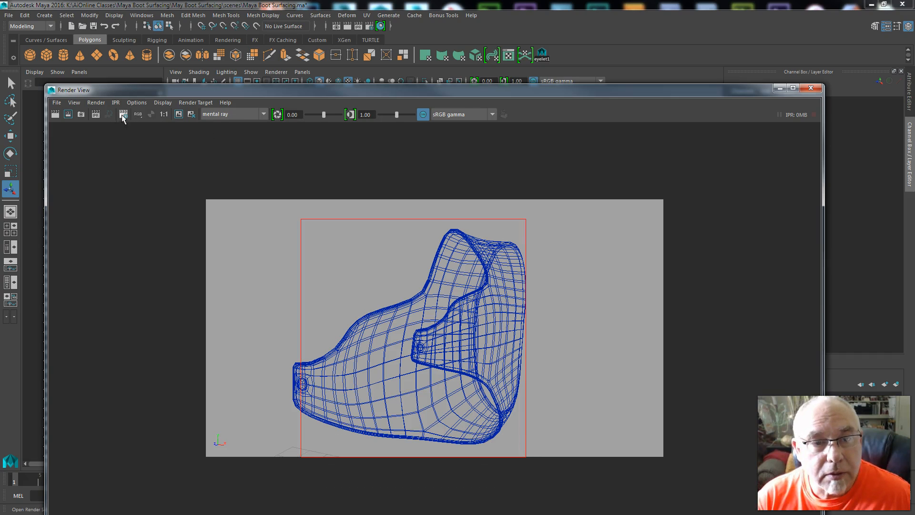
Run a mental ray IPR render of the region covering the chest strap, examine the leather surface and close the Render View
left_click(191, 114)
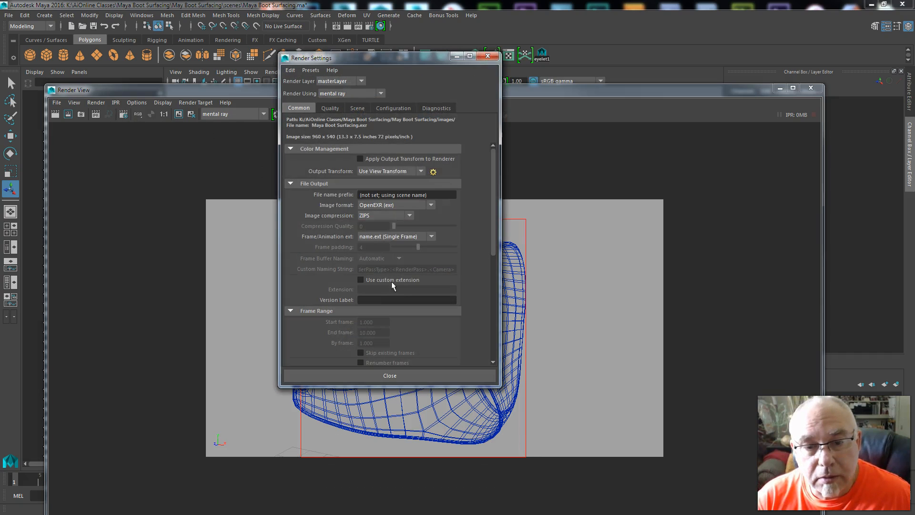
left_click(487, 55)
left_click(96, 115)
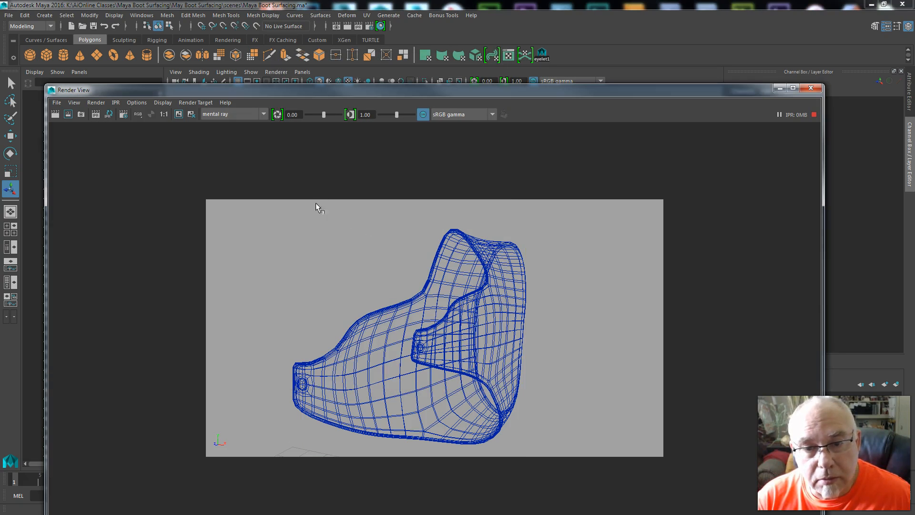
left_click_drag(293, 192, 516, 479)
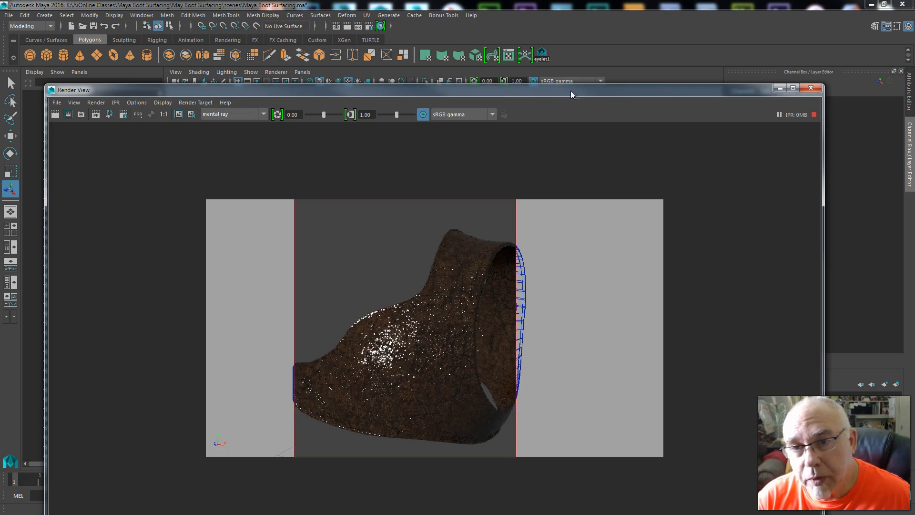
left_click_drag(570, 91, 702, 40)
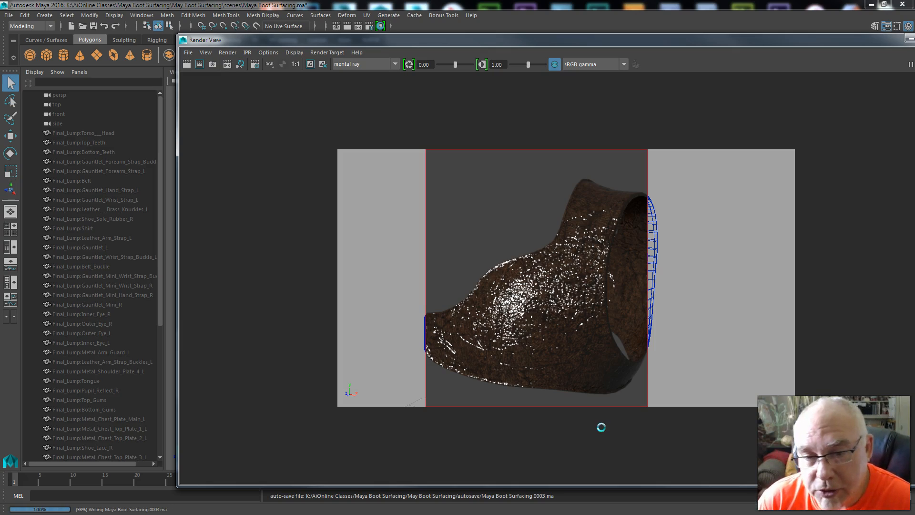
key("t")
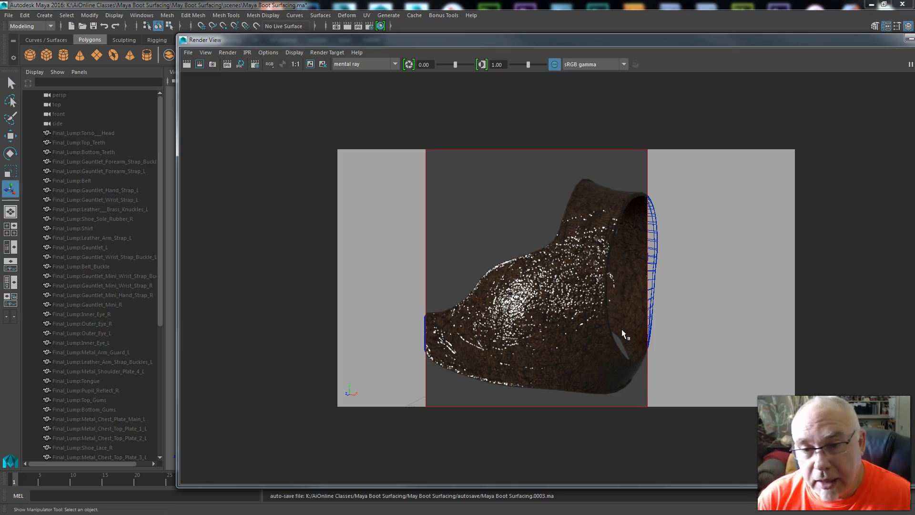
left_click_drag(870, 40, 647, 70)
left_click(716, 70)
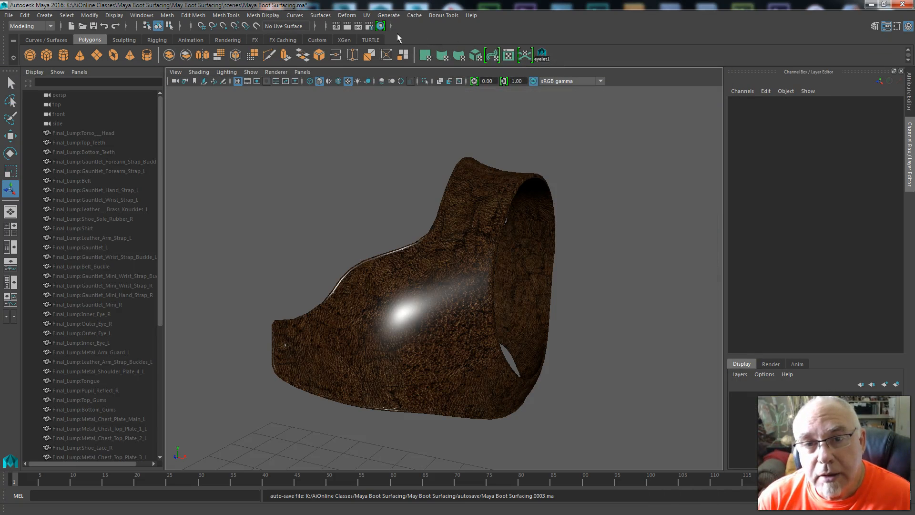
Reopen the Hypershade full screen, widen its Create area and select the leather material node in the base leather graph
left_click(381, 26)
left_click_drag(465, 72, 520, 45)
left_click(804, 40)
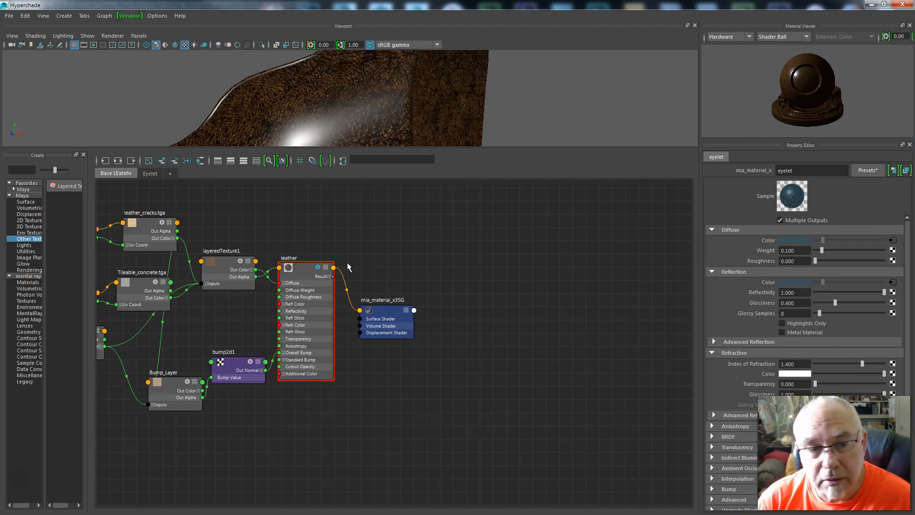
left_click_drag(90, 204, 293, 203)
left_click(507, 270)
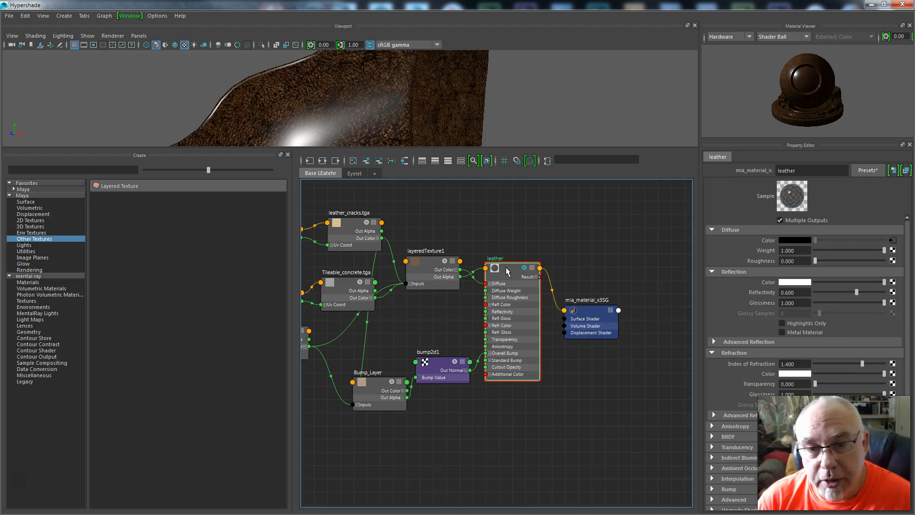
Add a new empty graph tab and duplicate the leather material's whole shading network into it
left_click(354, 174)
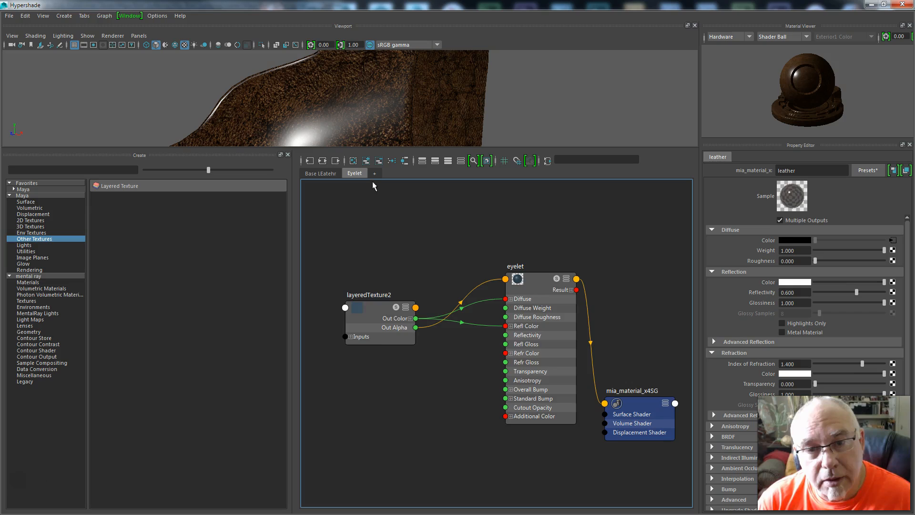
left_click(374, 174)
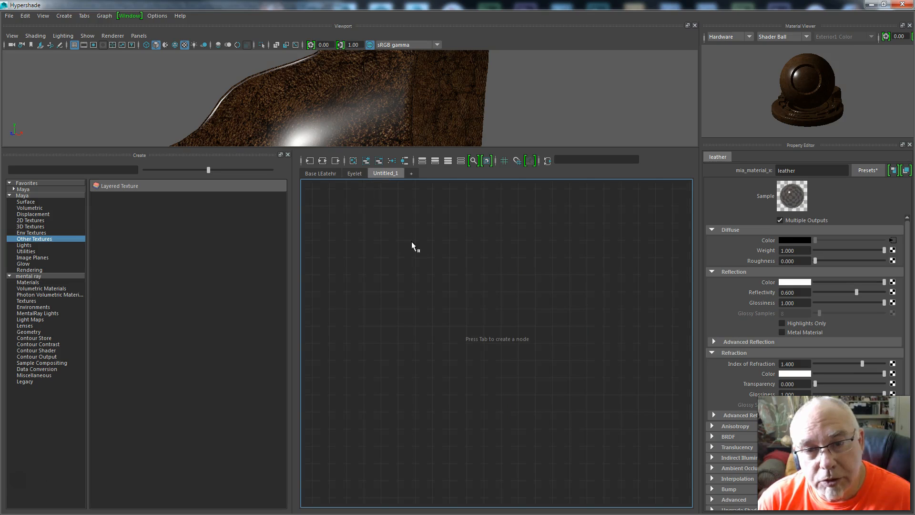
left_click(26, 16)
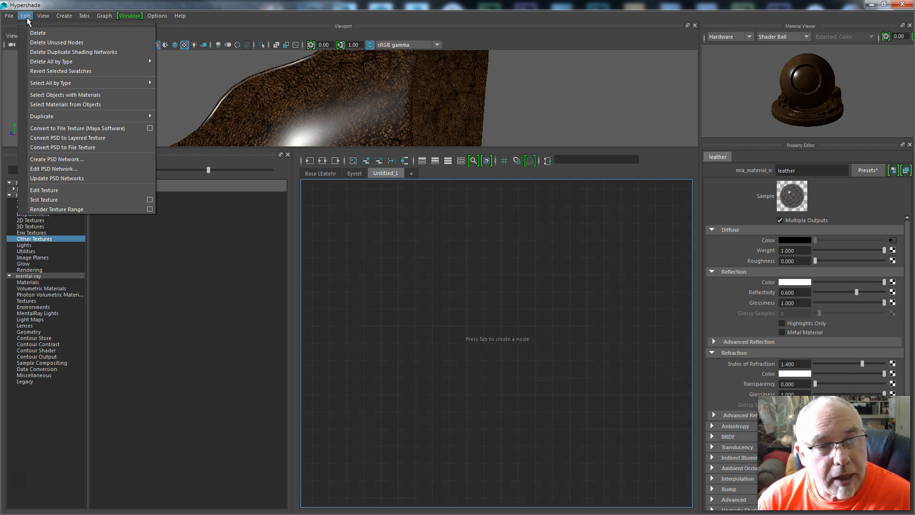
mouse_move(60, 115)
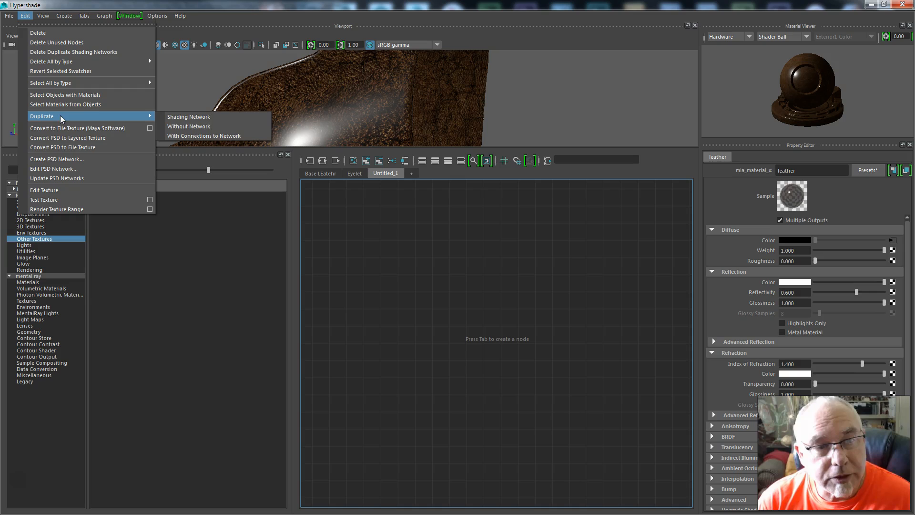
left_click(188, 116)
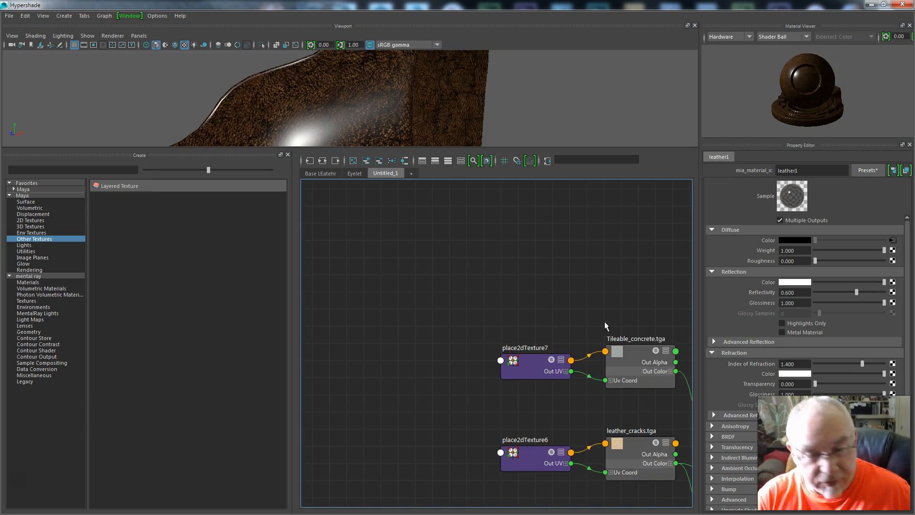
middle_click_drag(637, 312, 354, 201, "alt")
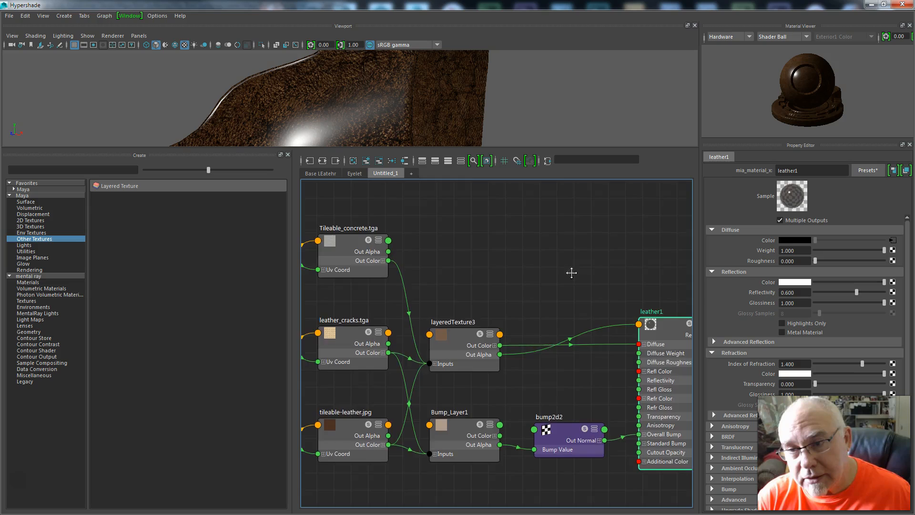
middle_click_drag(572, 273, 464, 223, "alt")
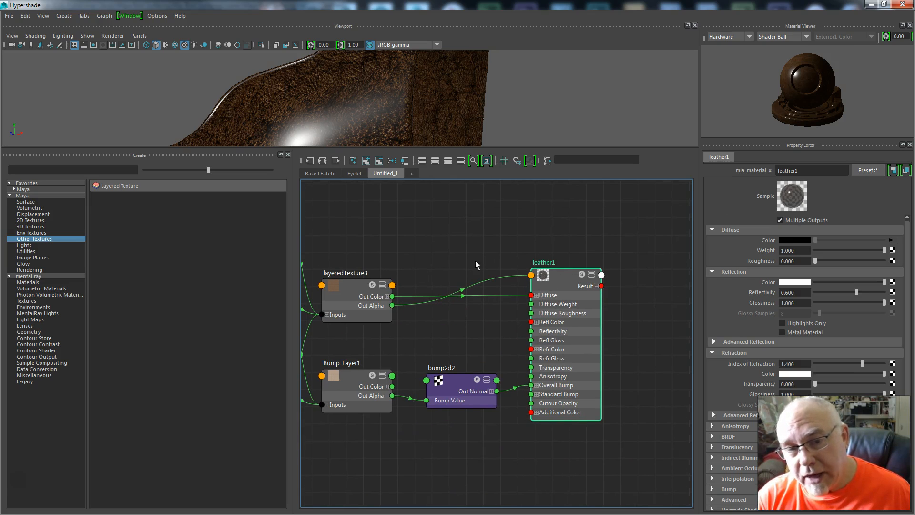
Compare the original leather graph with the duplicated network and inspect the copy's layered texture and its connected nodes
left_click(315, 174)
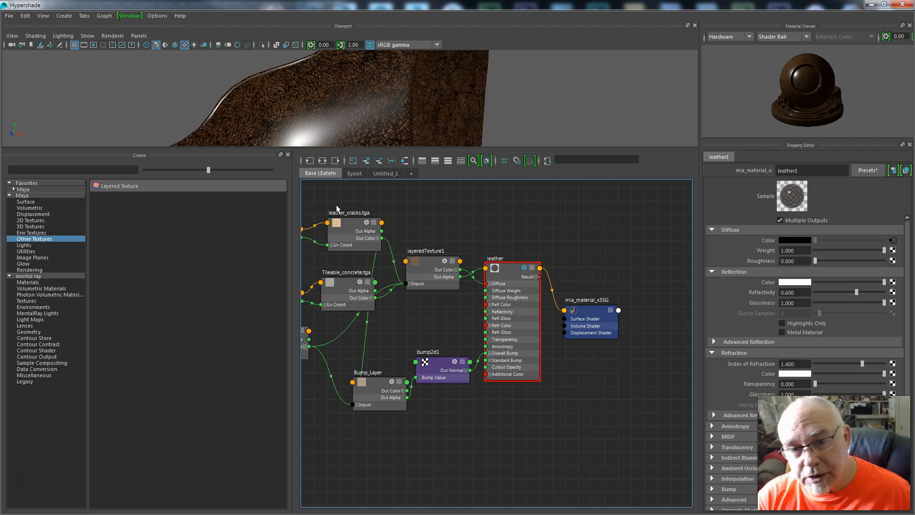
left_click(385, 174)
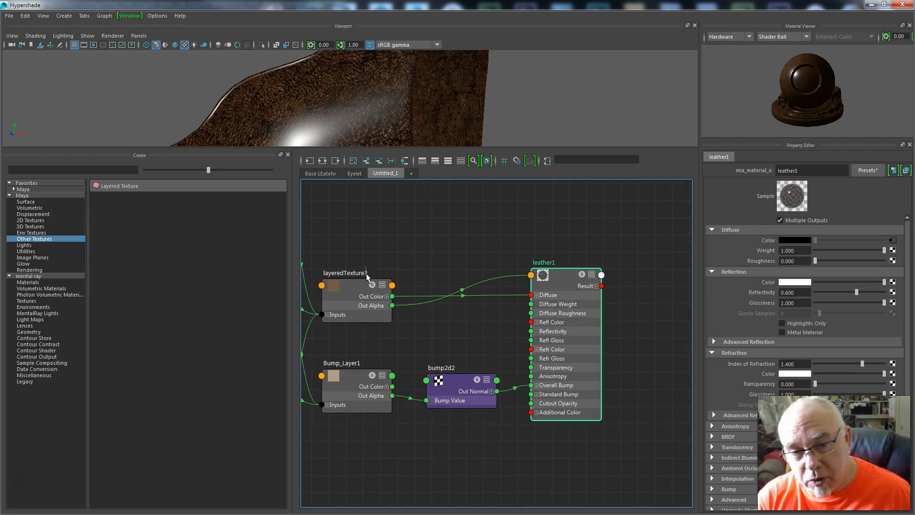
left_click_drag(366, 274, 384, 261)
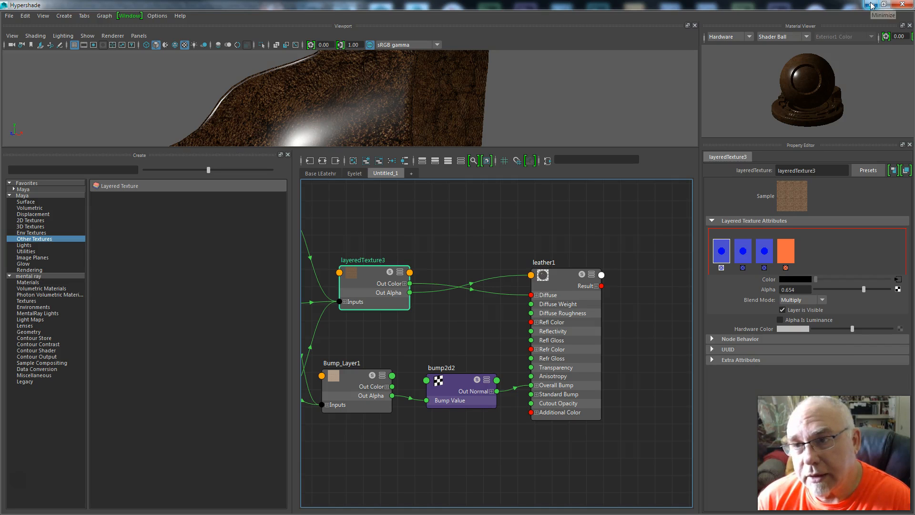
left_click(477, 254)
scroll(422, 327, "down", 5)
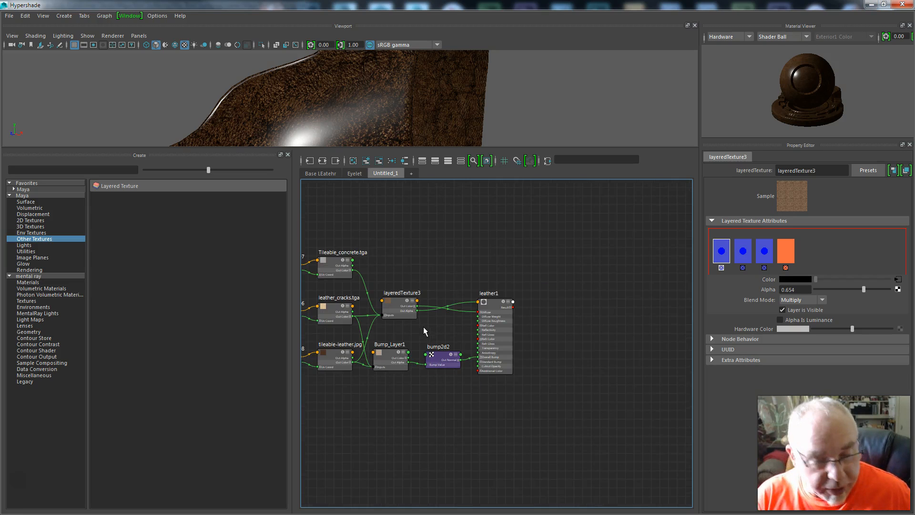
middle_click_drag(422, 329, 520, 340, "alt")
scroll(520, 340, "up", 5)
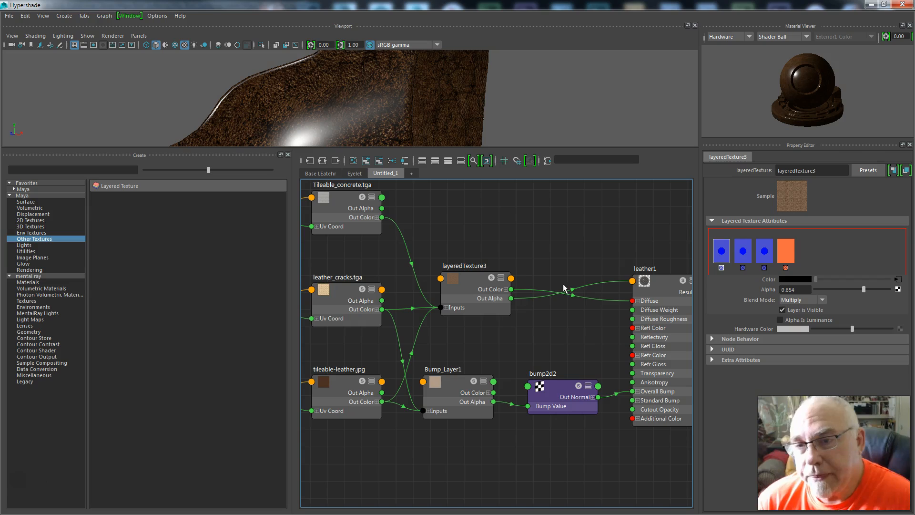
Close the Hypershade, select the chest strap and show its polyAutoProj4 projection settings in the Attribute Editor
left_click(902, 5)
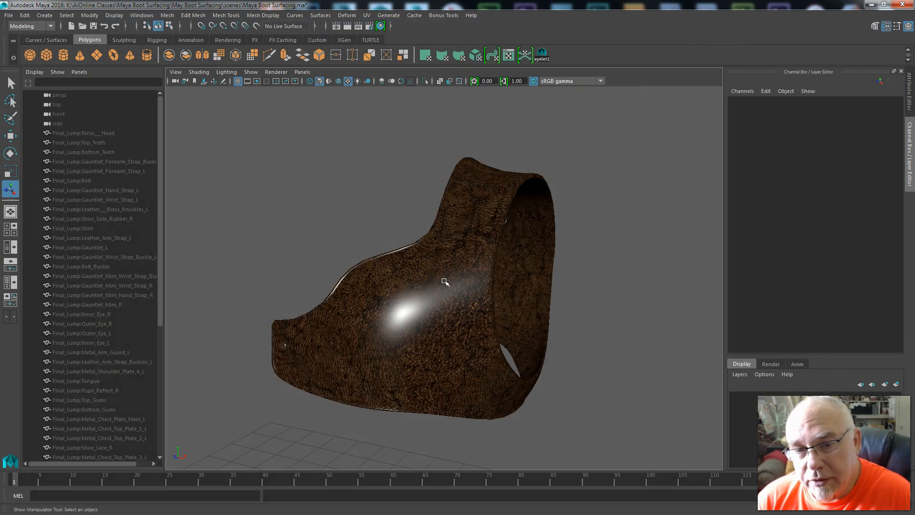
left_click(444, 281)
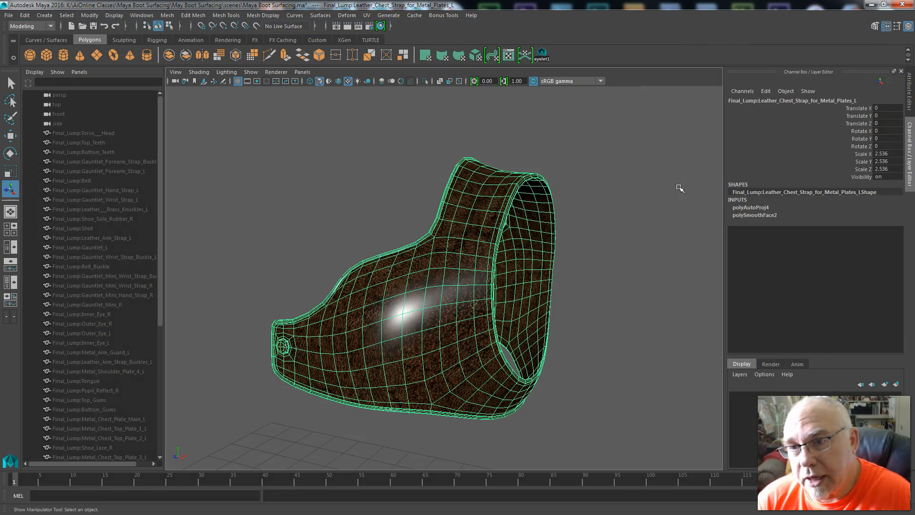
left_click(911, 91)
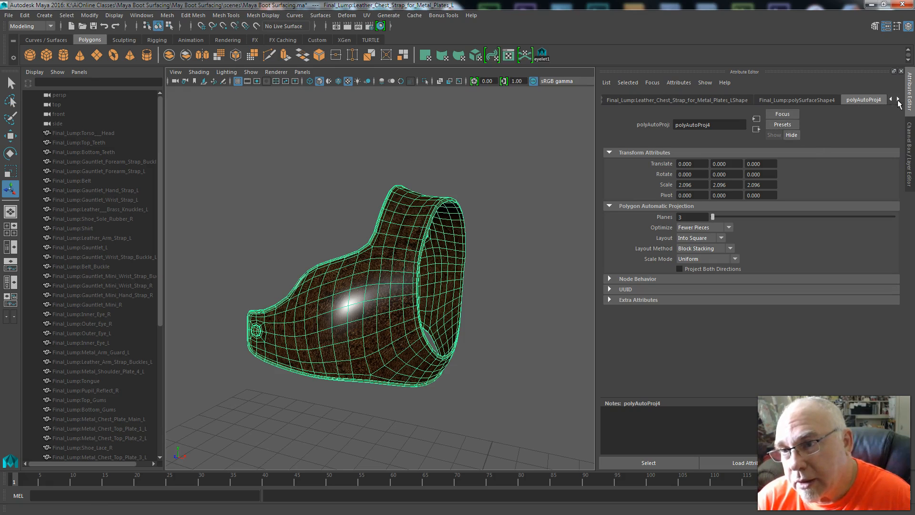
left_click(898, 99)
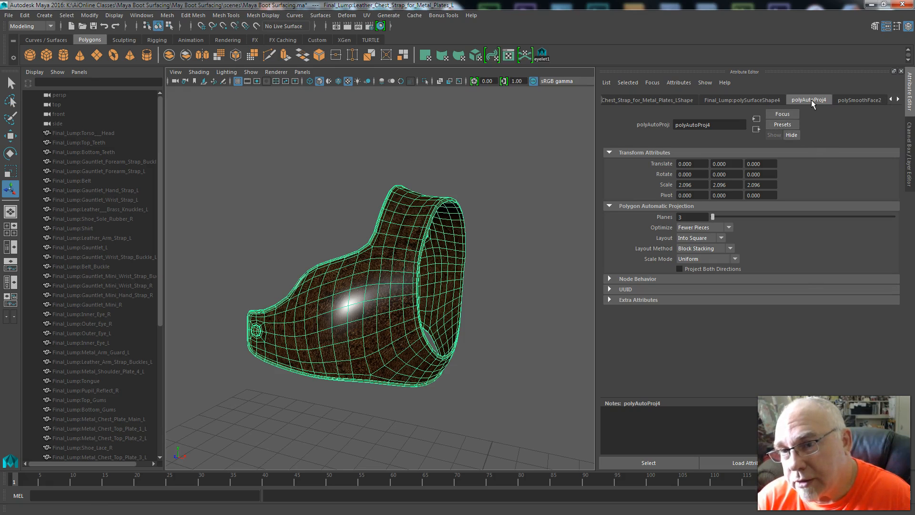
left_click_drag(713, 125, 641, 136)
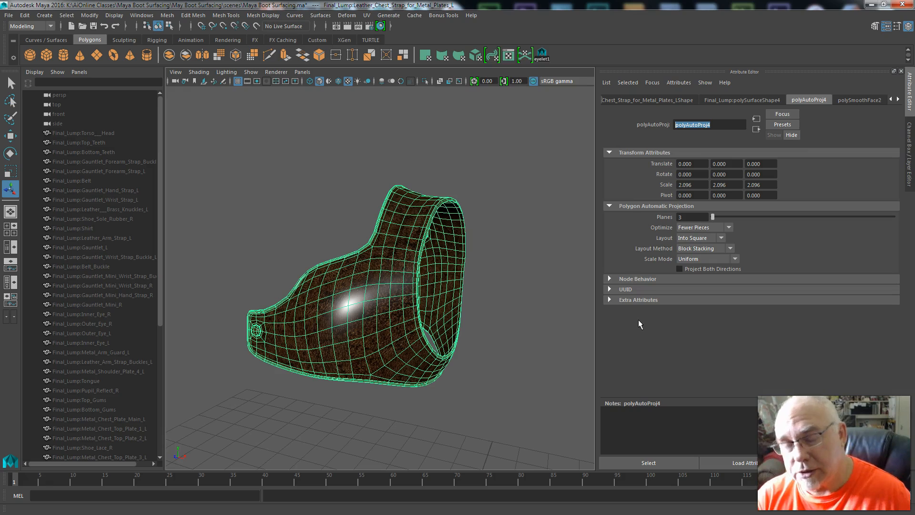
Rename the chest strap's polyAutoProj4 projection node to leather2
type("leatehr")
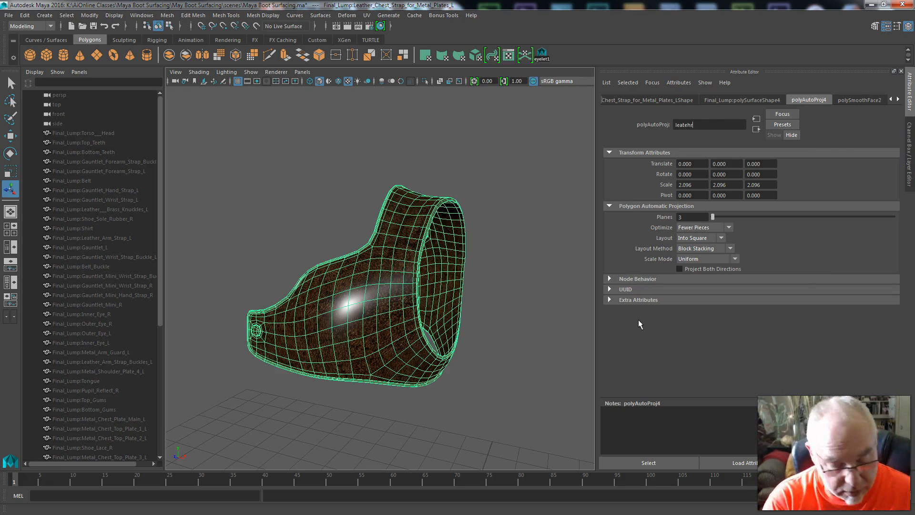
type("her2")
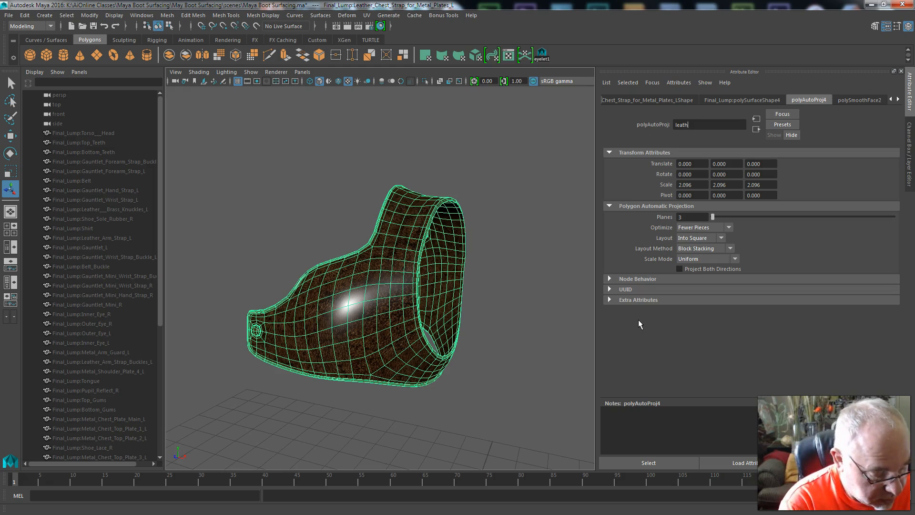
key("Return")
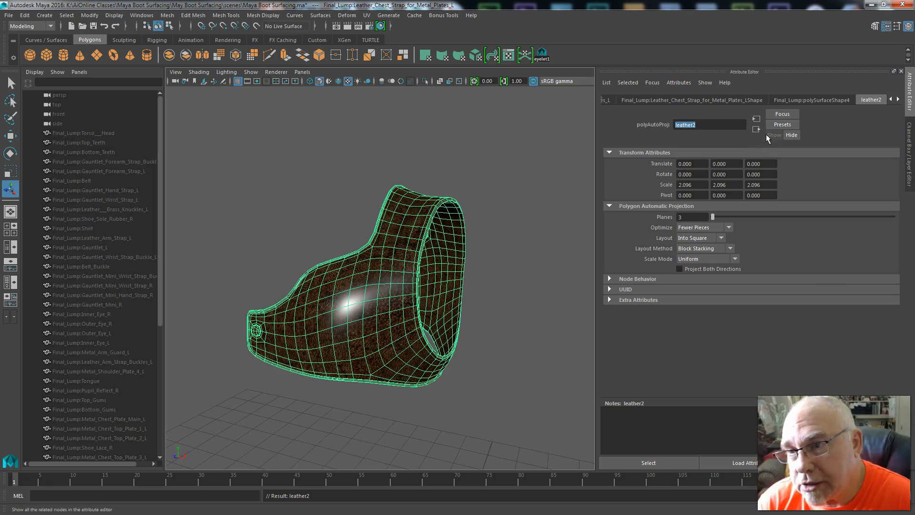
Show the chest strap's channels and expand the leather2 projection under its inputs
left_click(910, 155)
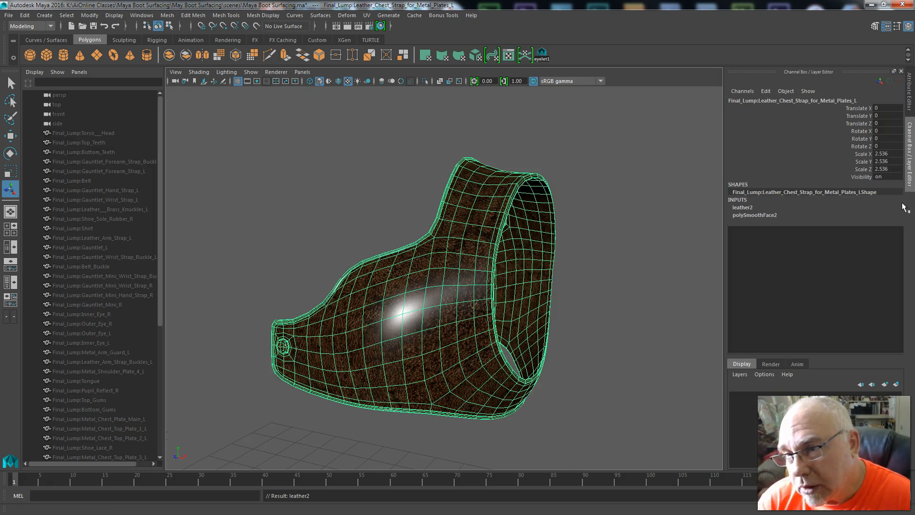
left_click(739, 209)
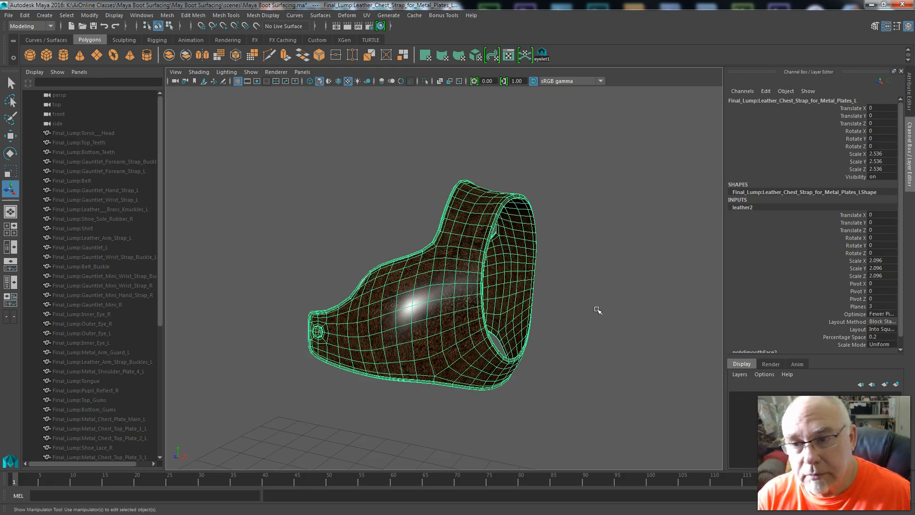
left_click_drag(605, 343, 561, 372, "alt")
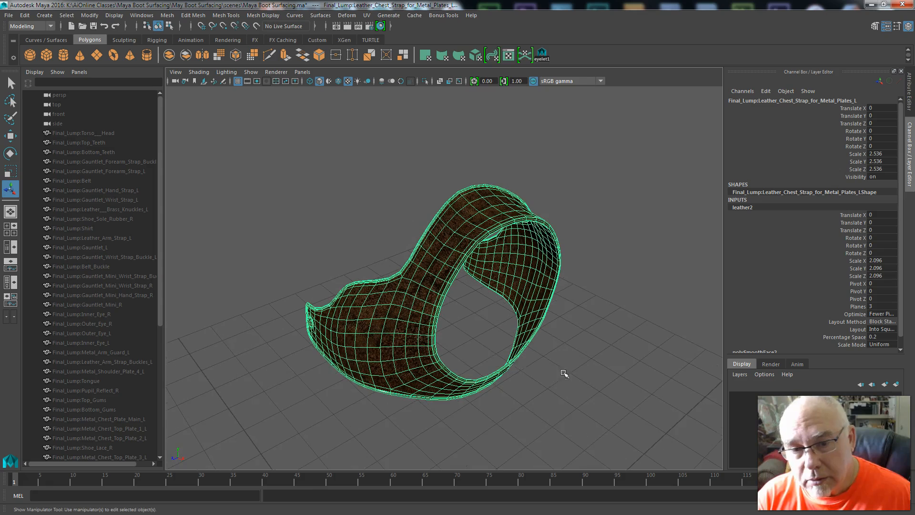
left_click(409, 331)
right_click(408, 330)
right_click_drag(438, 263, 458, 222)
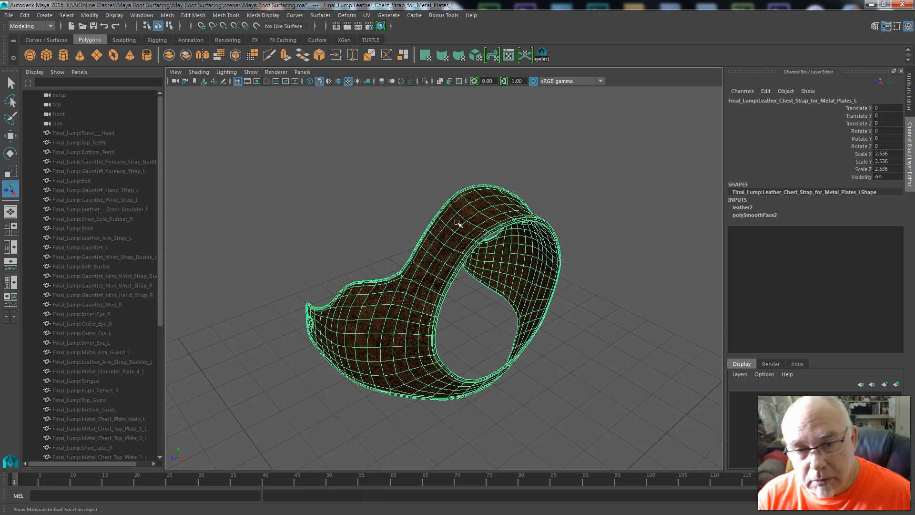
left_click(743, 209)
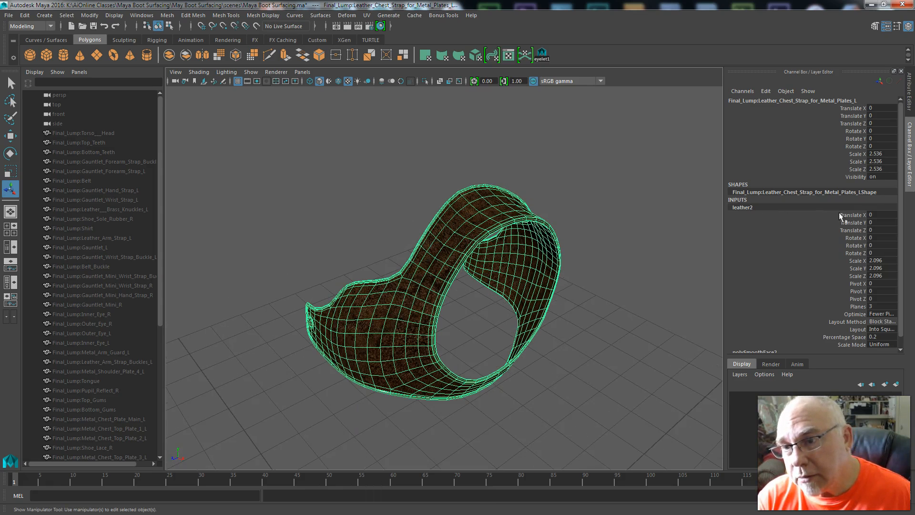
Show the leather2 projection's manipulator and move it onto the chest strap, at about -1.2, 5.0, -2.9
scroll(901, 255, "down", 2)
left_click_drag(362, 319, 394, 403, "alt")
key("t")
scroll(403, 412, "down", 3)
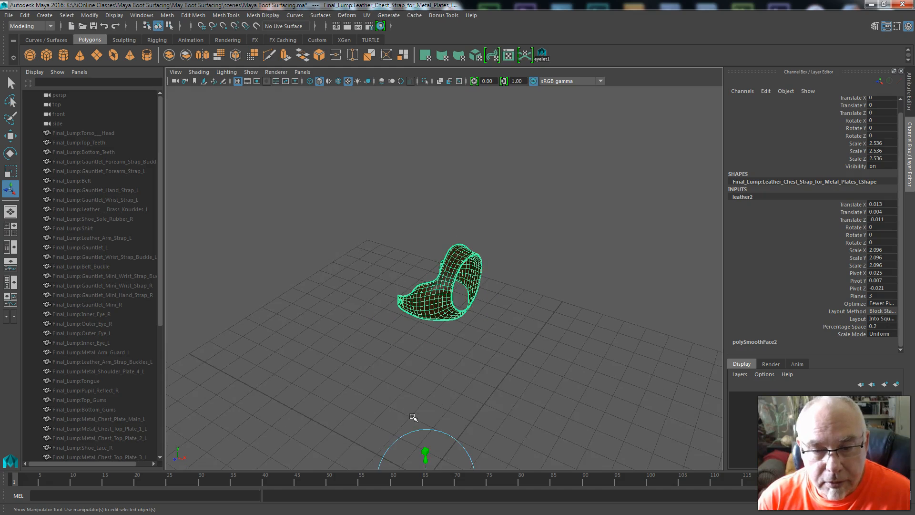
left_click_drag(447, 382, 471, 173)
mouse_move(445, 310)
left_mouse_down()
mouse_move(438, 284)
mouse_move(439, 323)
left_mouse_up()
scroll(488, 313, "up", 5)
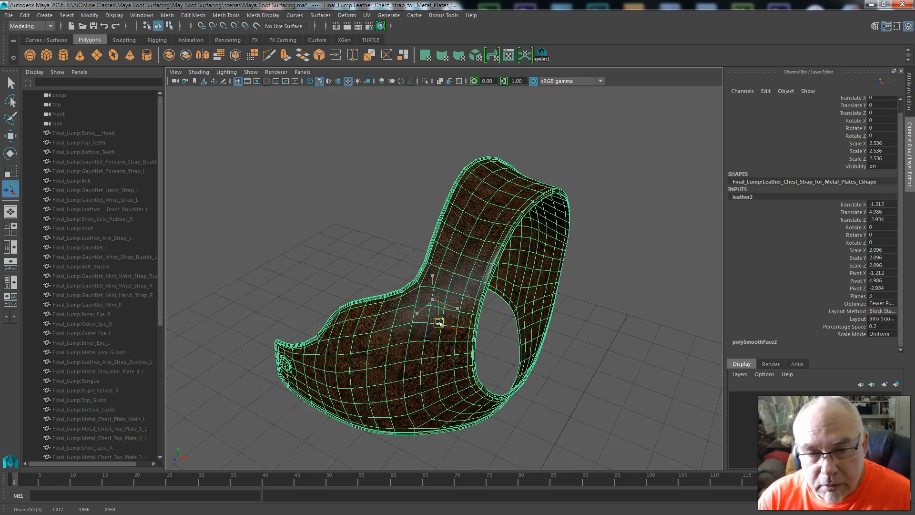
Scale the leather2 projection to about 2.5, 2.1, 1.5 and rotate it about -15.6 degrees around Z
mouse_move(517, 402)
left_mouse_down("alt")
mouse_move(501, 382)
mouse_move(525, 414)
mouse_move(515, 406)
left_mouse_up("alt")
mouse_move(449, 411)
left_mouse_down()
mouse_move(436, 414)
mouse_move(460, 409)
left_mouse_up()
left_click_drag(545, 397, 508, 377, "alt")
key("e")
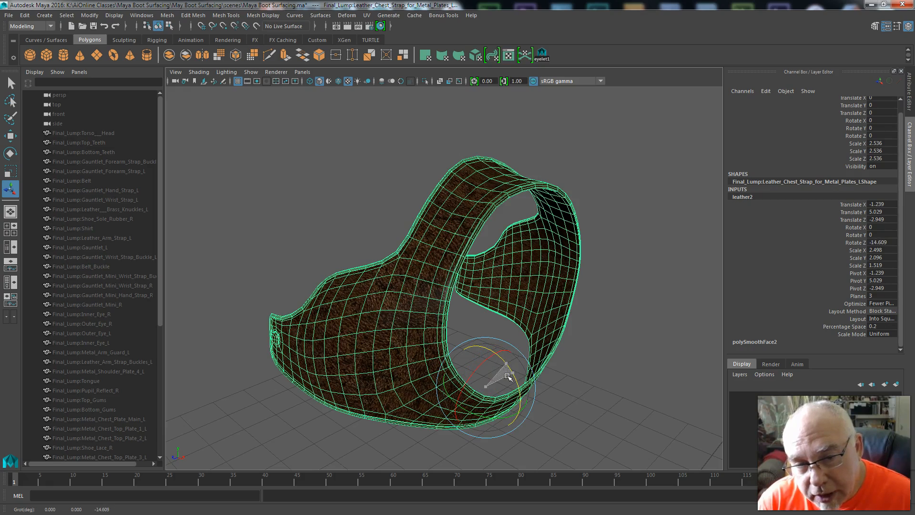
left_click_drag(562, 402, 614, 408, "alt")
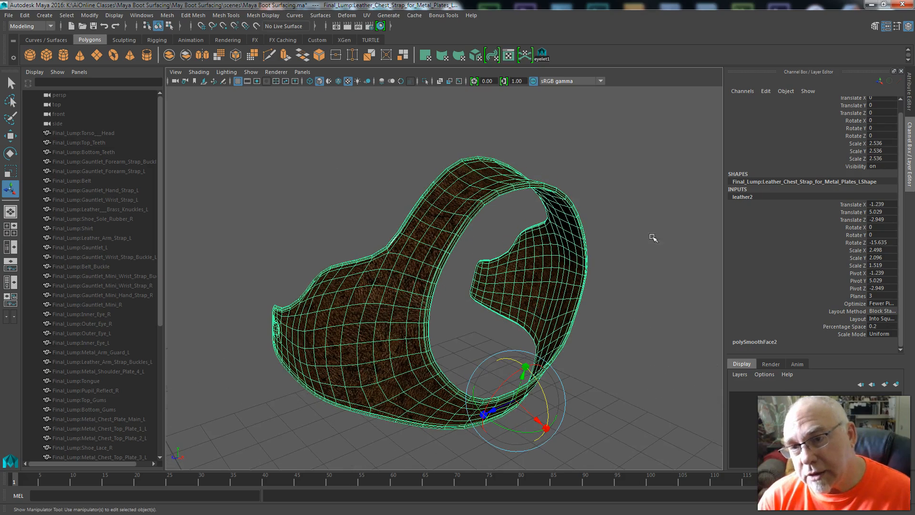
Switch to the Attribute Editor, deselect the chest strap and examine its leather texture from several sides for seams and scale
left_click(910, 96)
left_click(529, 269)
left_click_drag(326, 432, 376, 422, "alt")
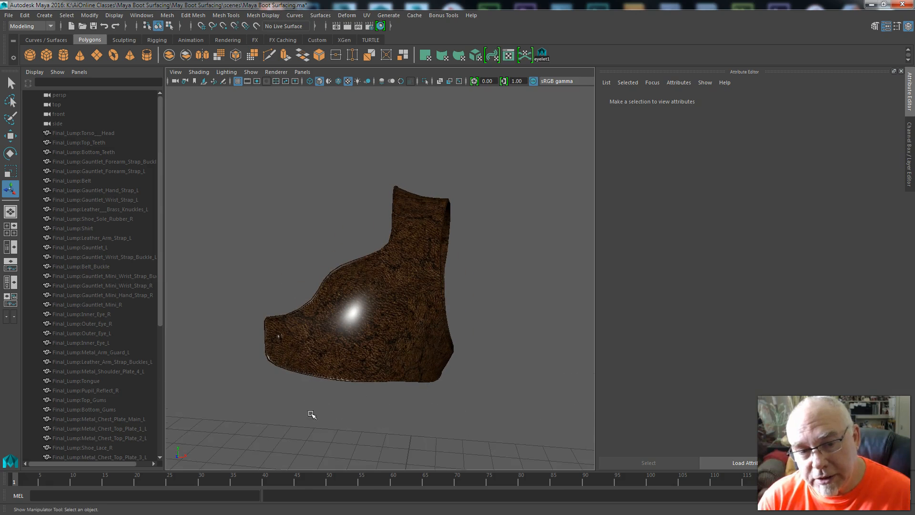
scroll(310, 369, "up", 3)
left_click_drag(310, 370, 302, 396, "alt")
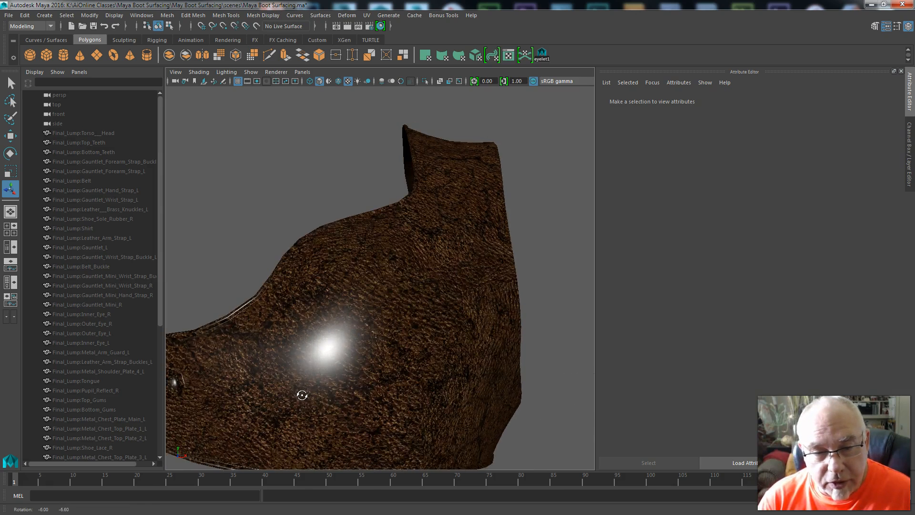
key("f")
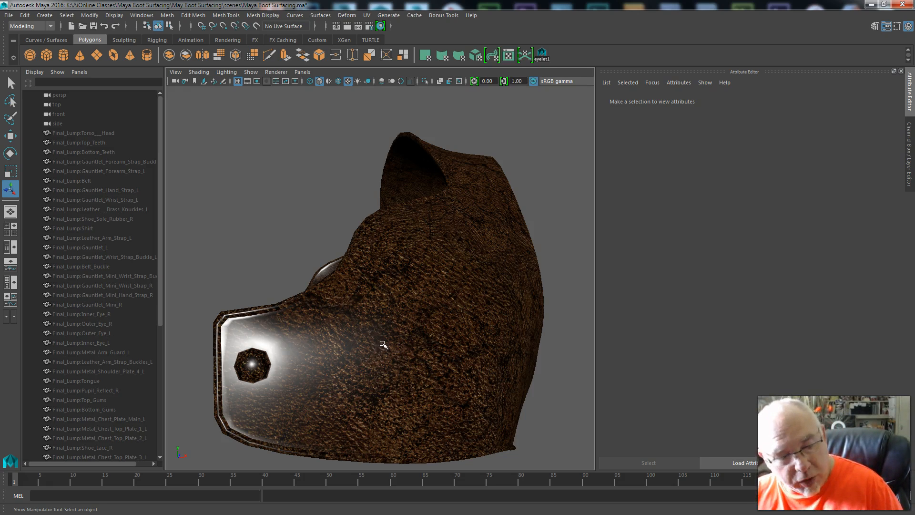
left_click_drag(284, 224, 228, 239, "alt")
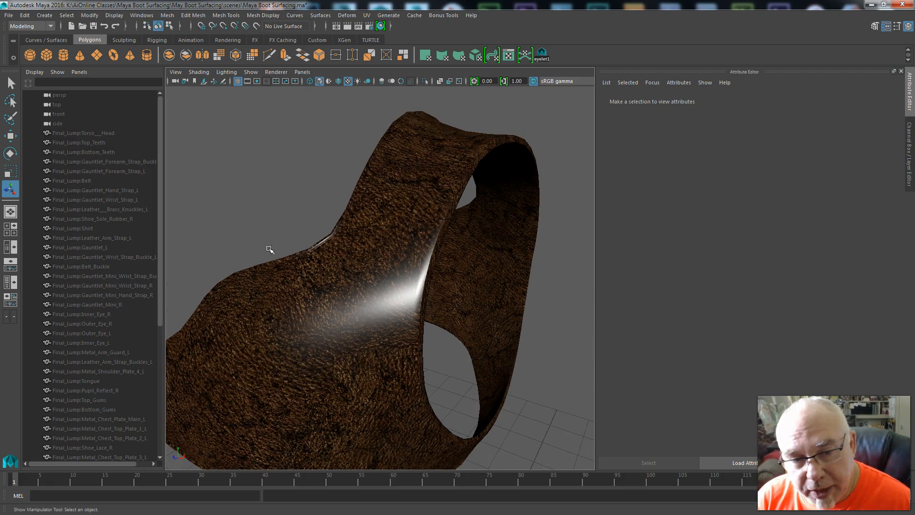
key("f")
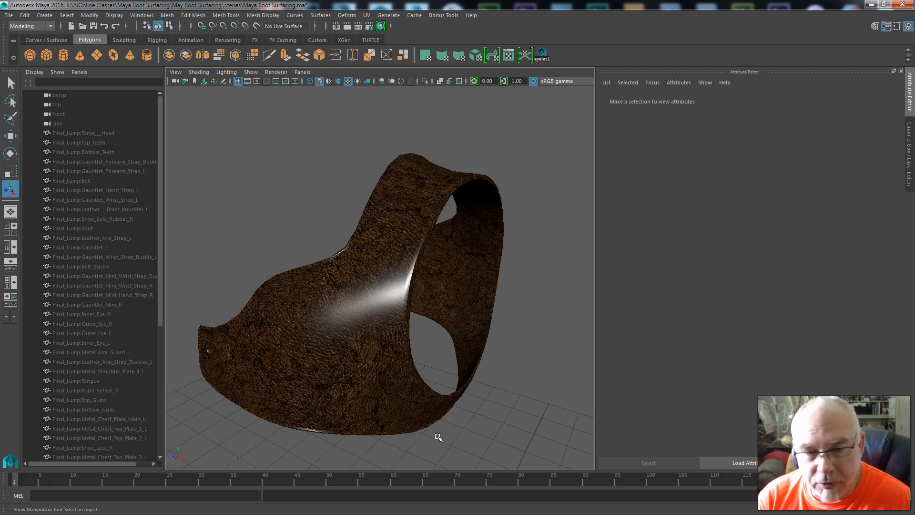
left_click_drag(411, 447, 395, 432, "alt")
Check the leather2 projection's attributes on the chest strap and return to the Hypershade with nothing selected
left_click(379, 386)
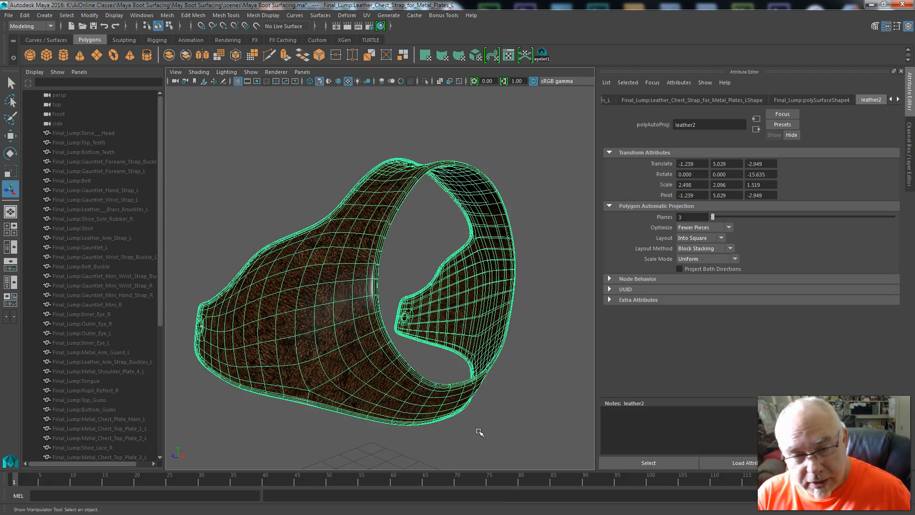
left_click(478, 429)
left_click_drag(282, 430, 310, 435, "alt")
left_click_drag(419, 437, 430, 418, "alt")
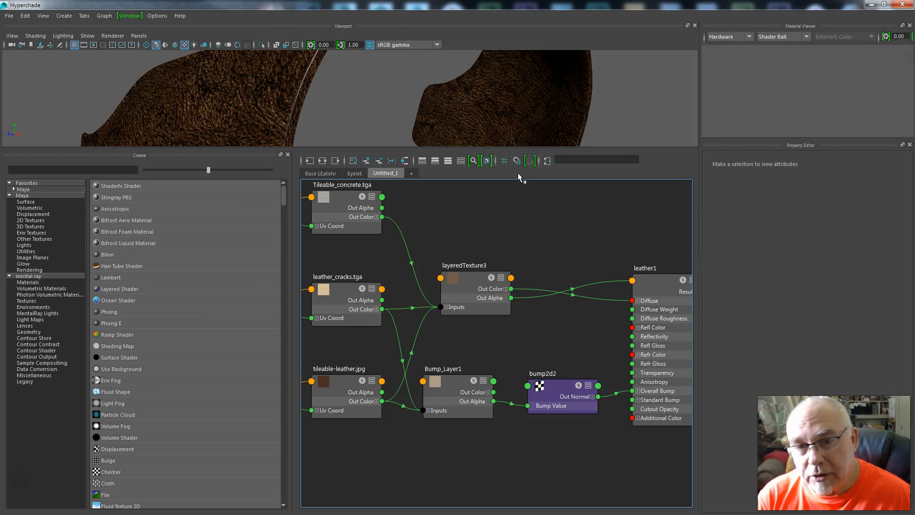
Spread the layeredTexture3 and Bump_Layer1 nodes further apart in the duplicated leather1 graph
scroll(517, 246, "down", 3)
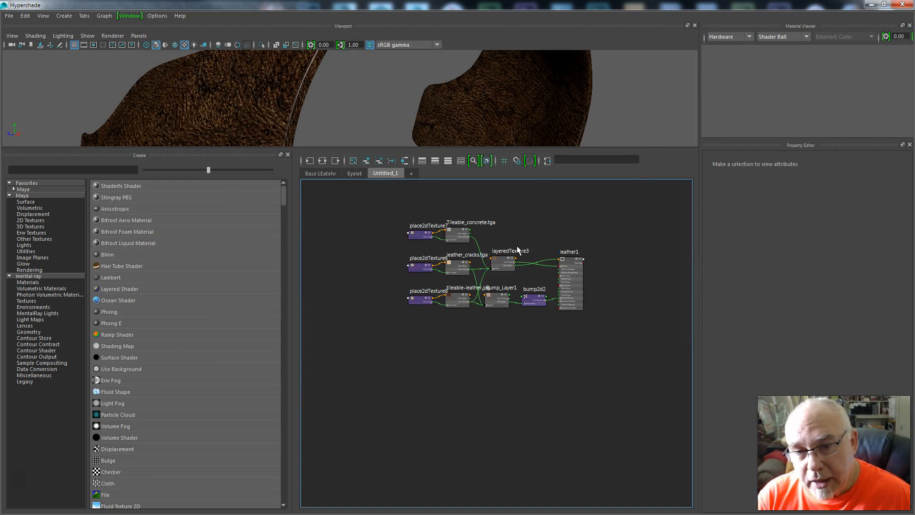
scroll(517, 246, "up", 2)
left_click(489, 274)
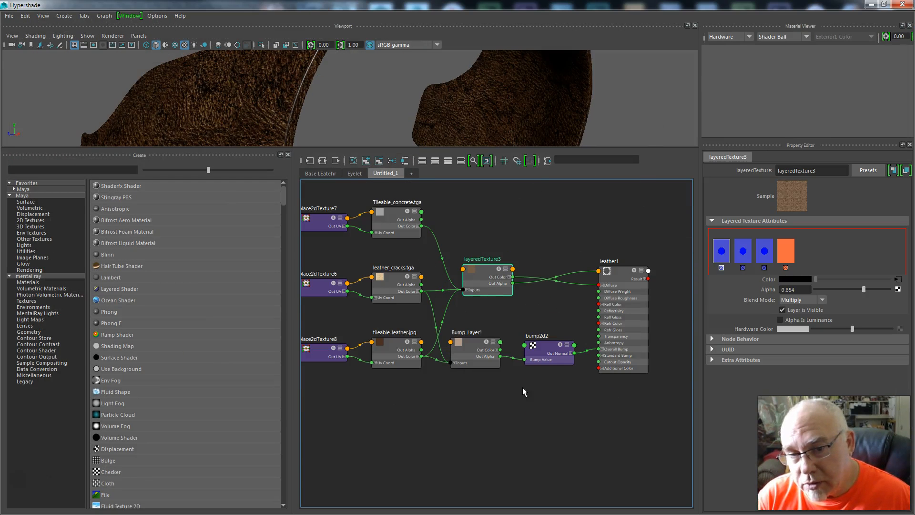
left_click_drag(478, 273, 474, 253)
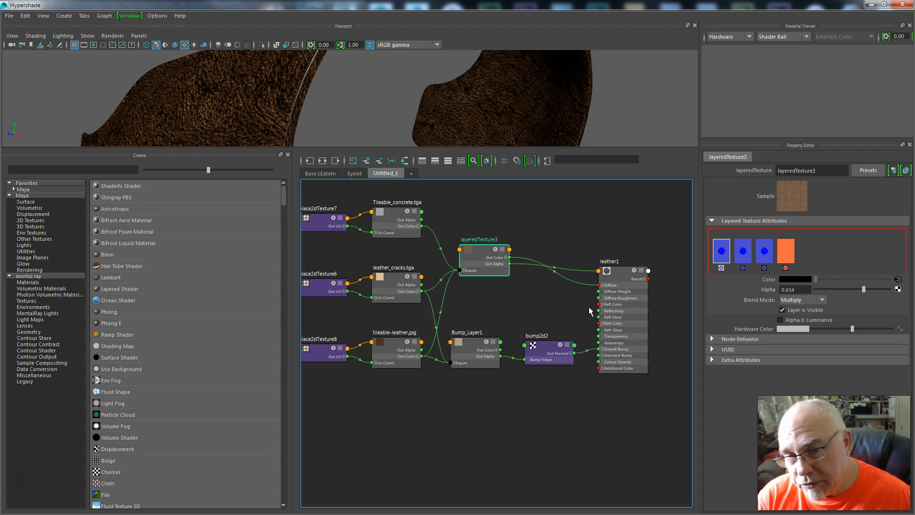
left_click(472, 345)
left_click_drag(477, 344, 477, 363)
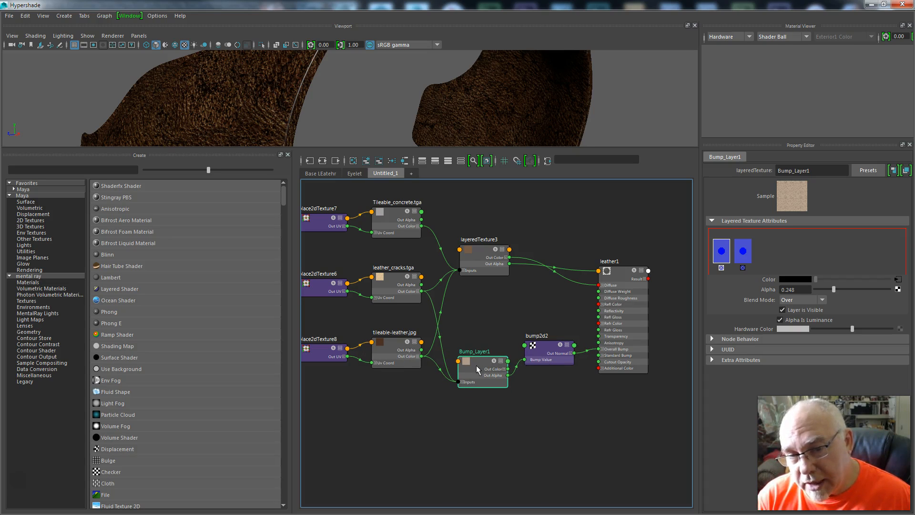
Review the attributes of bump2d2 and of the place2dTexture8, place2dTexture6 and place2dTexture7 nodes
left_click(541, 347)
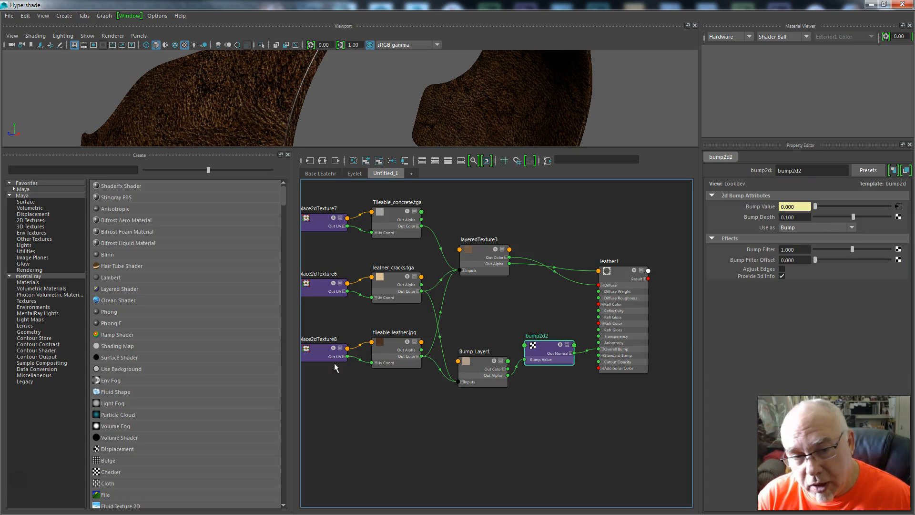
left_click(319, 354)
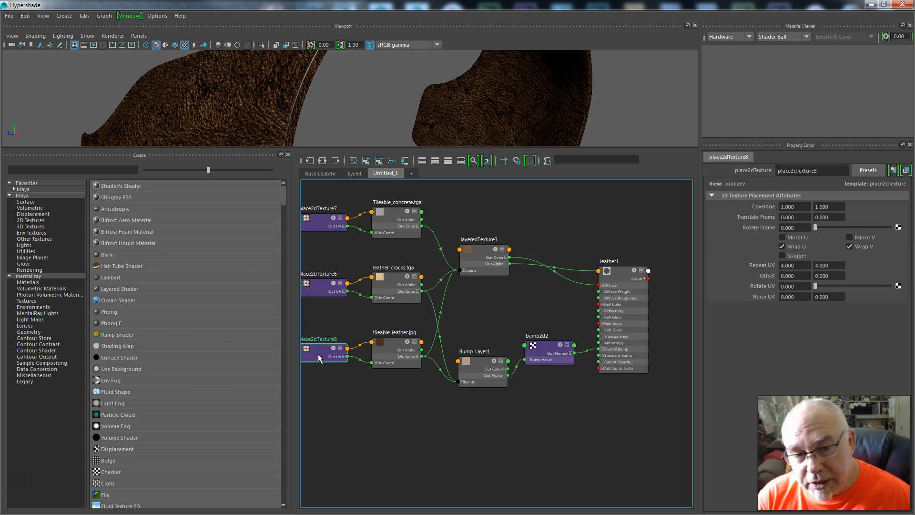
left_click(317, 288)
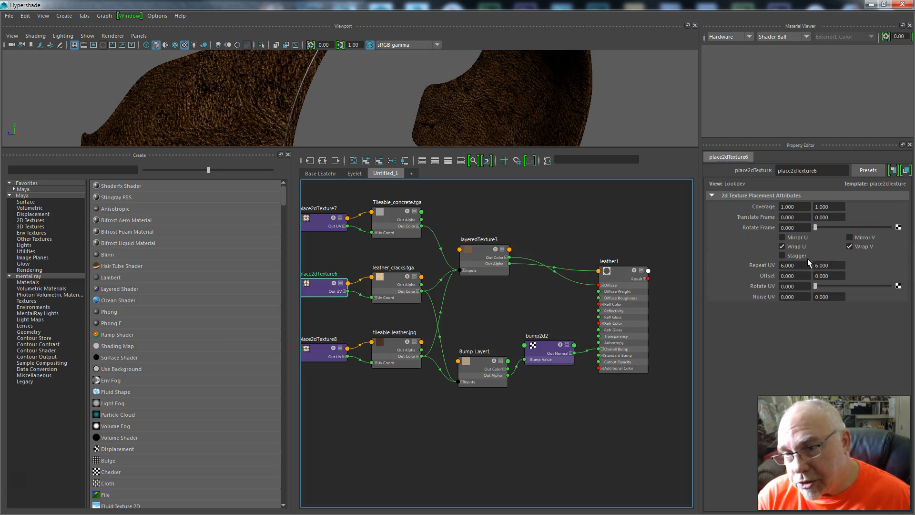
left_click(325, 214)
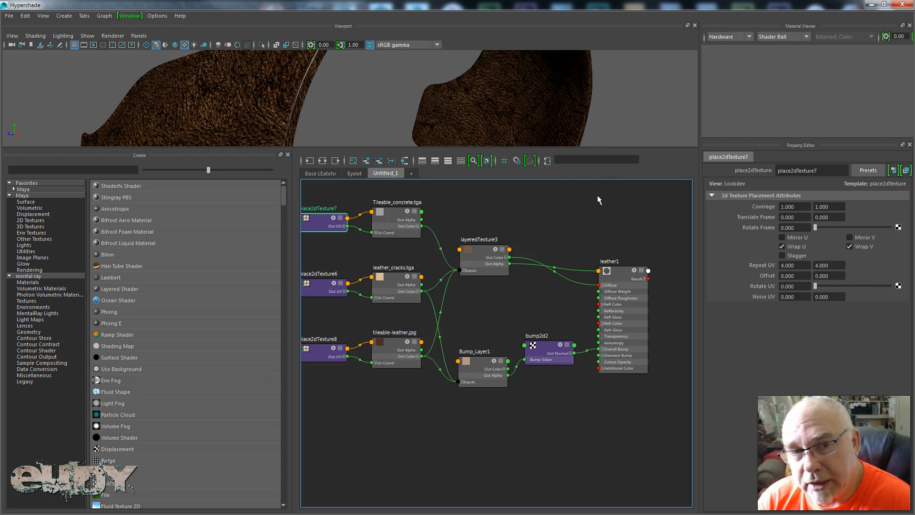
Enlarge the Hypershade's viewport area to show more of the textured chest strap above the node graph
left_click_drag(551, 144, 591, 344)
scroll(472, 307, "down", 3)
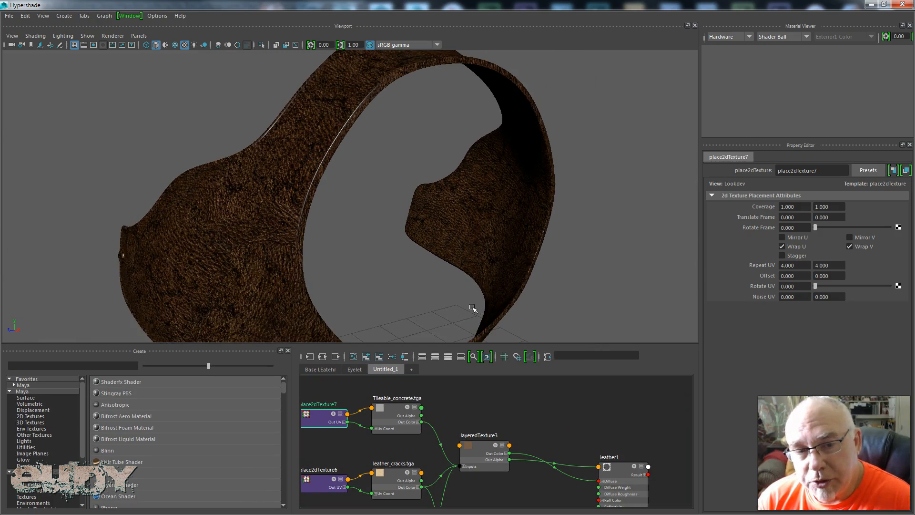